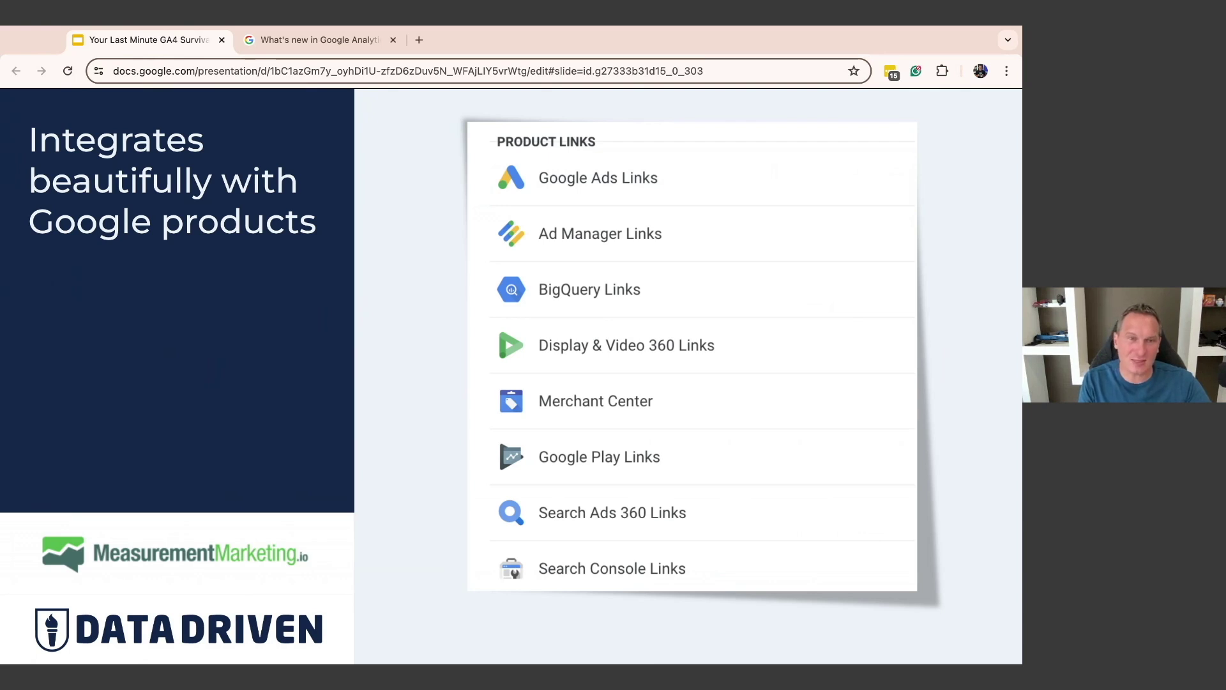
key(Down)
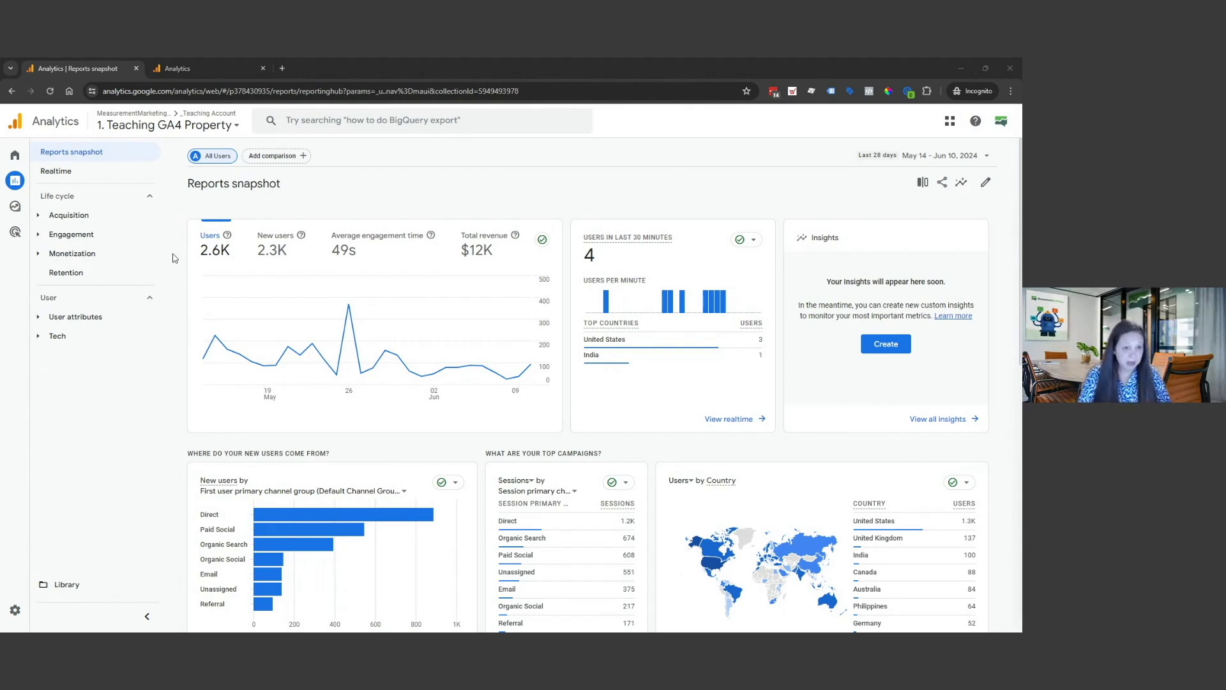
Open the Traffic acquisition: Session default channel group report from the Acquisition reports
mouse_move(29, 184)
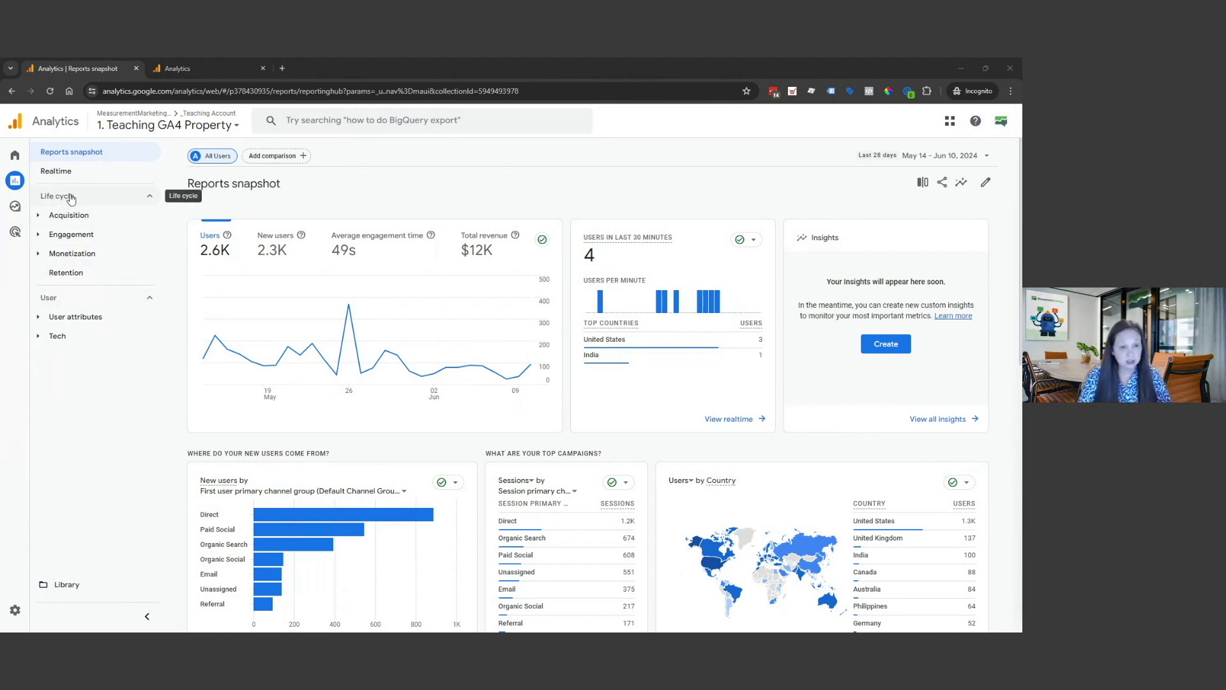
click(66, 218)
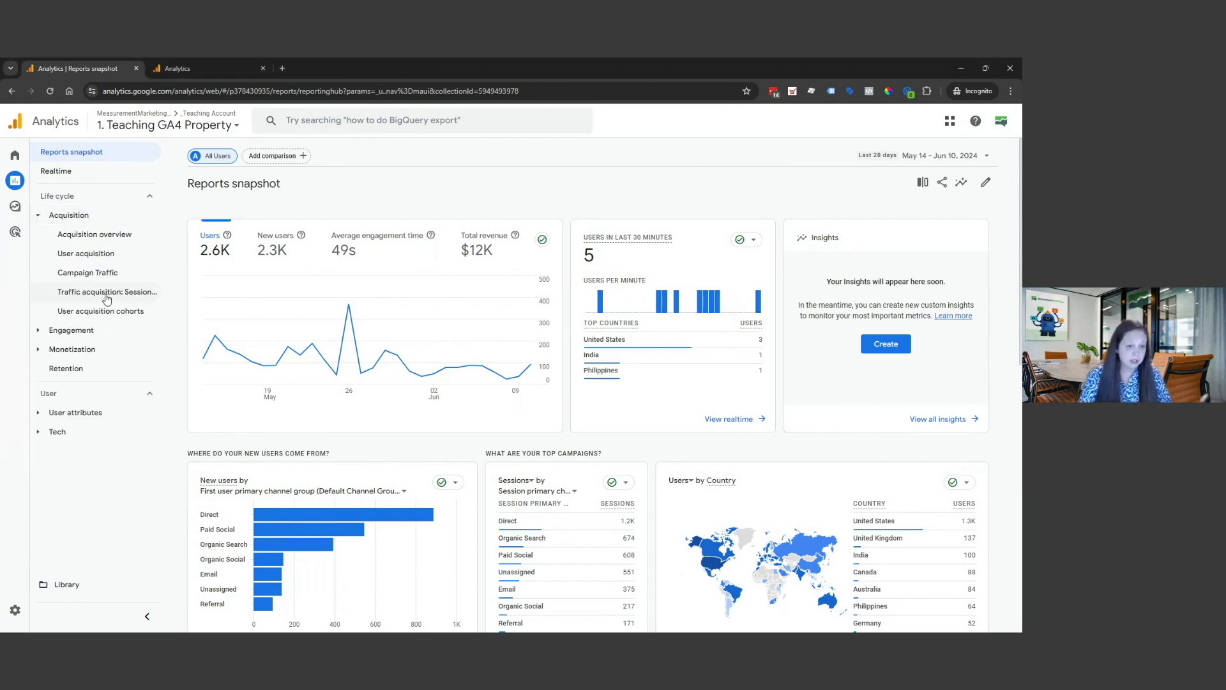
click(107, 295)
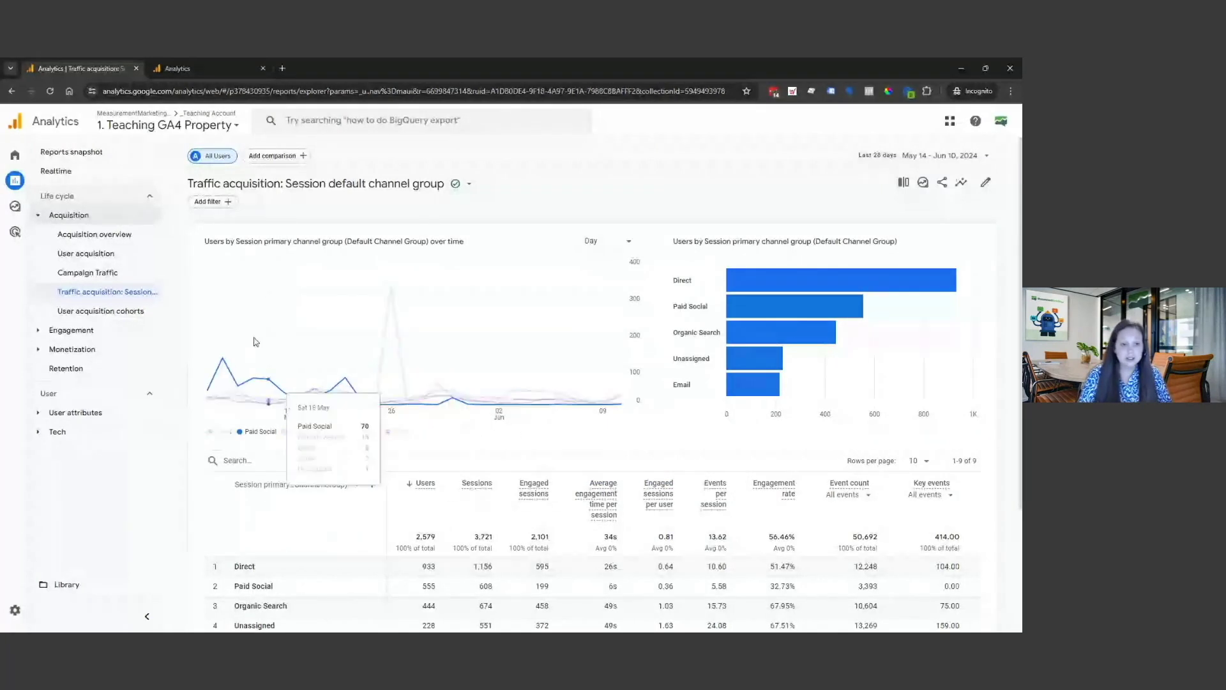
Switch the report table's primary dimension to Session source / medium and review the traffic figures per source
scroll(351, 377, down, 3)
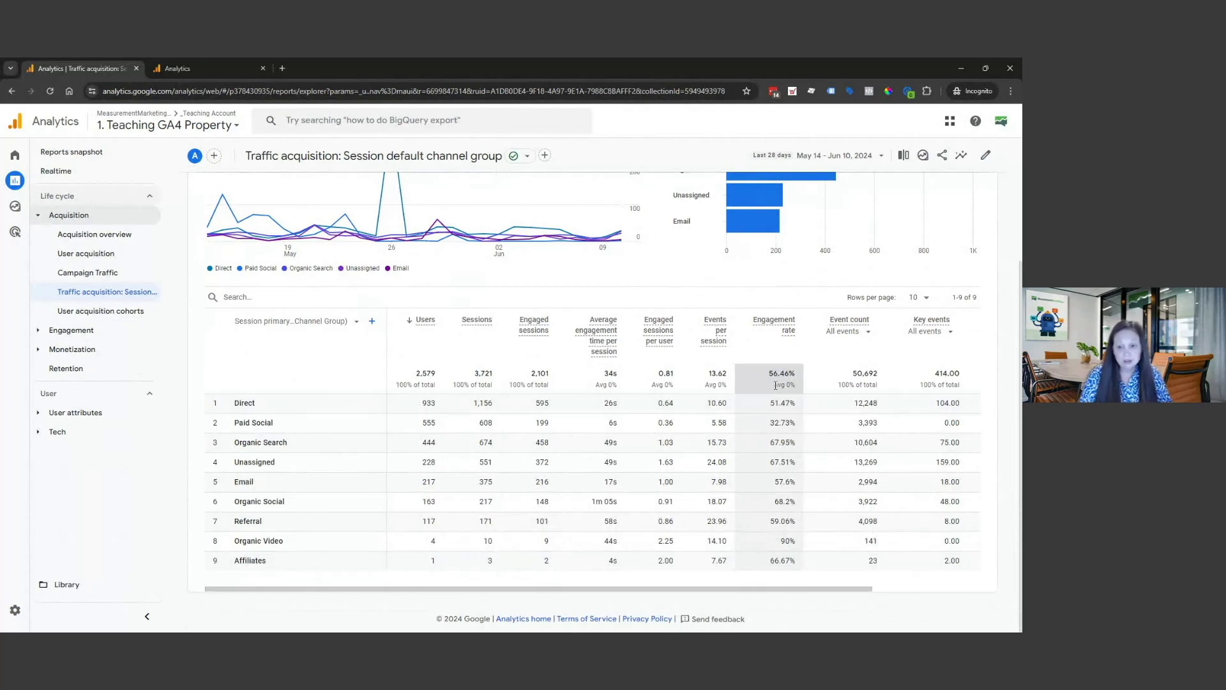
click(321, 323)
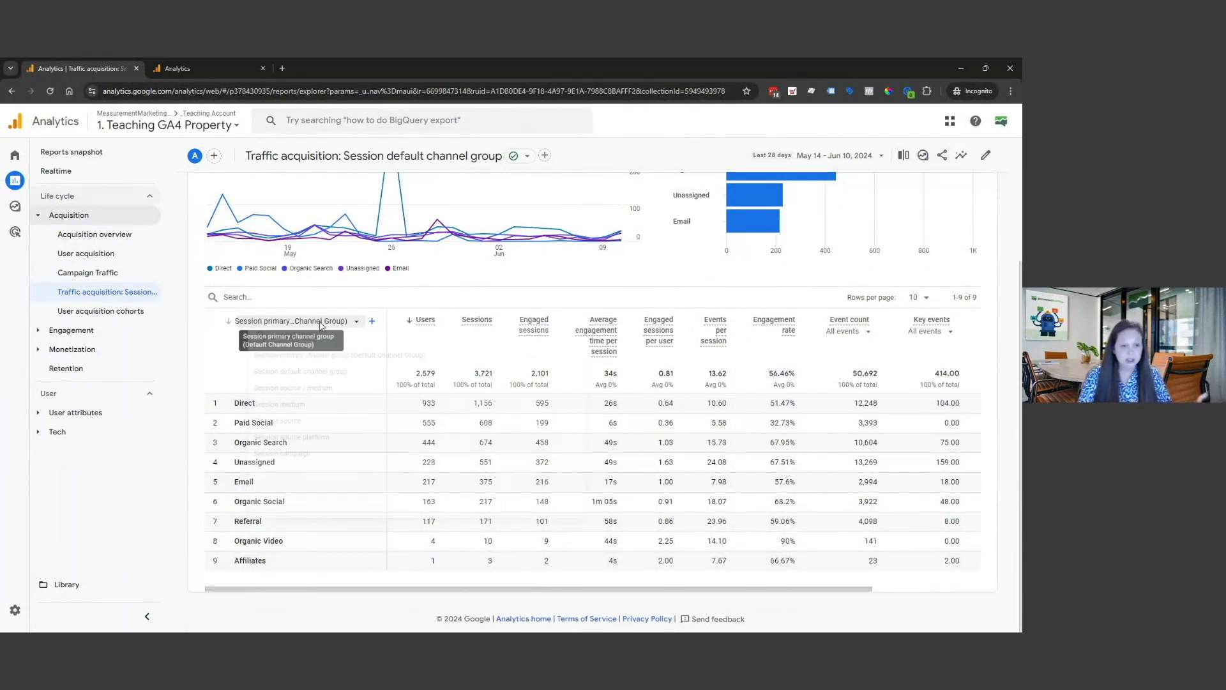
click(274, 381)
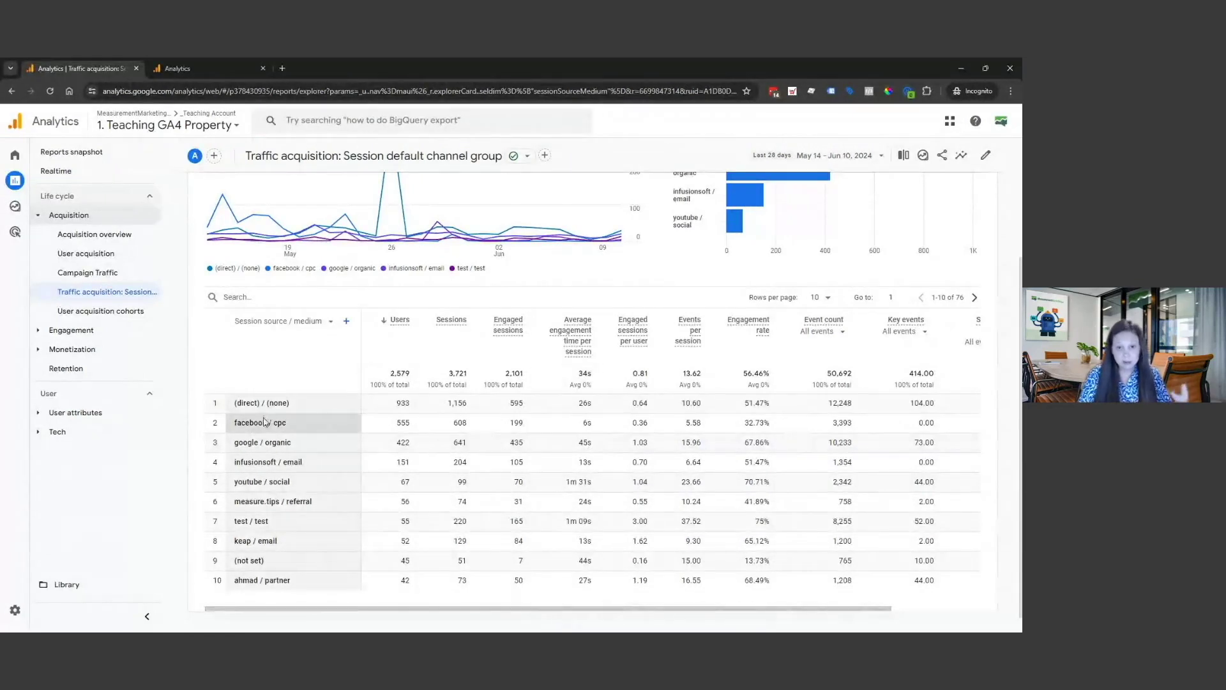
scroll(421, 436, up, 1)
scroll(421, 436, up, 2)
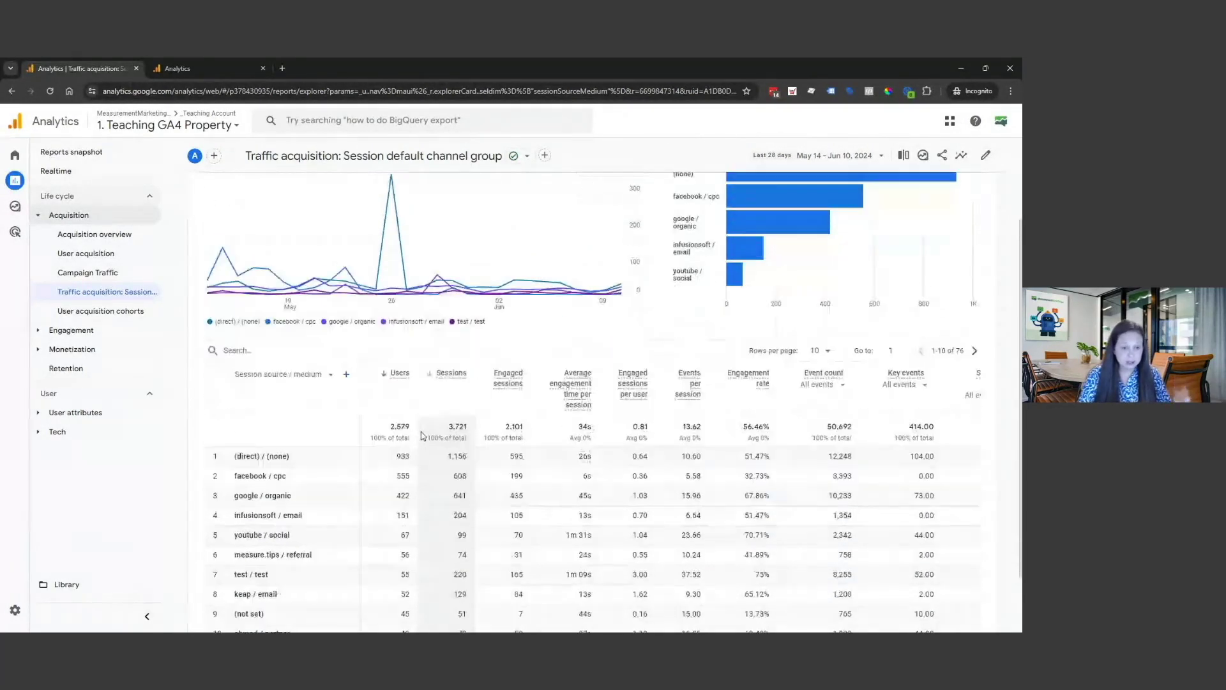
scroll(420, 434, up, 1)
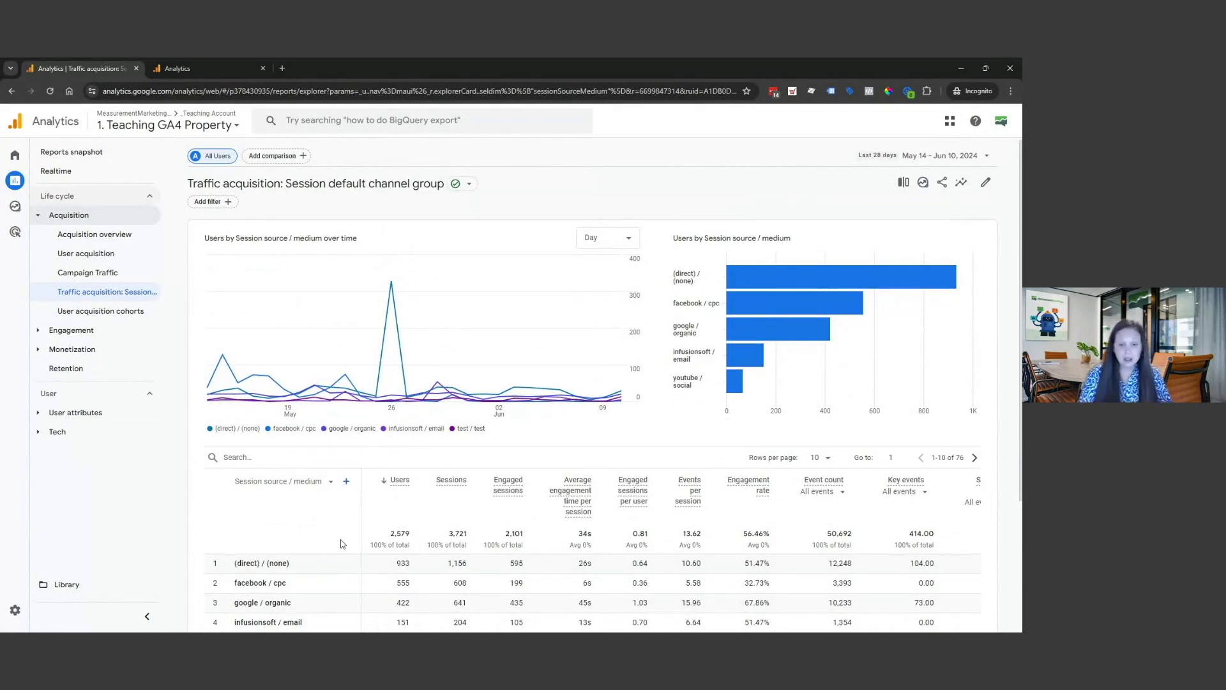
scroll(343, 540, down, 3)
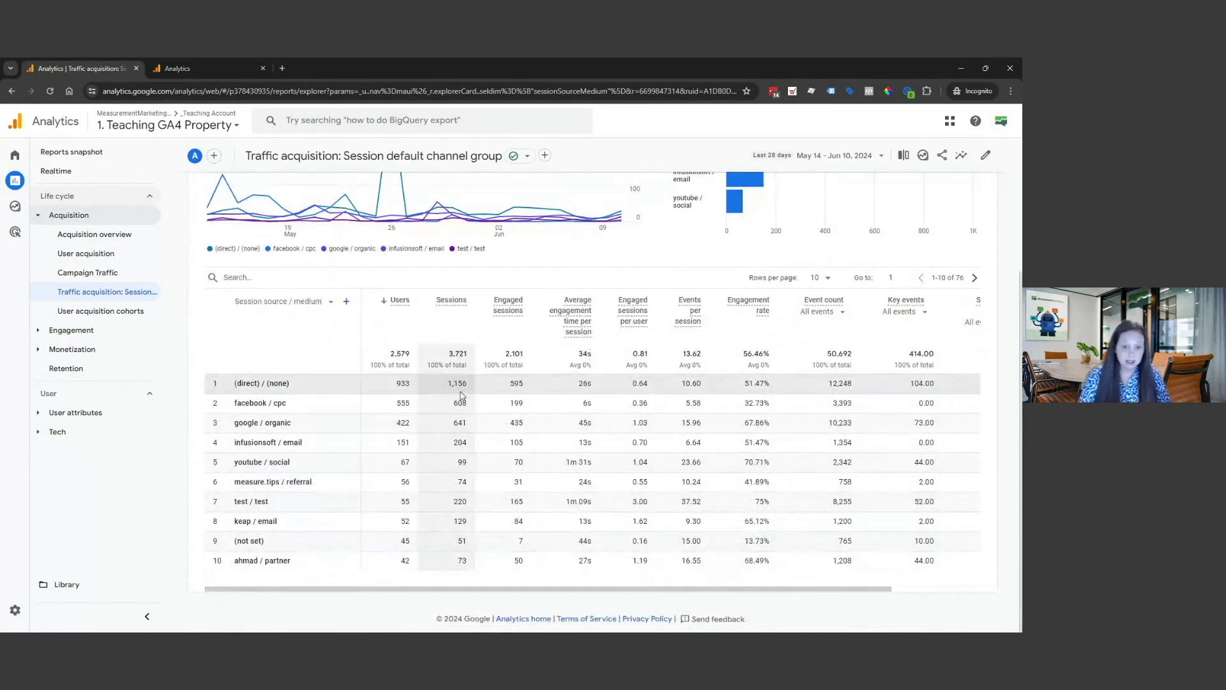
scroll(300, 429, up, 2)
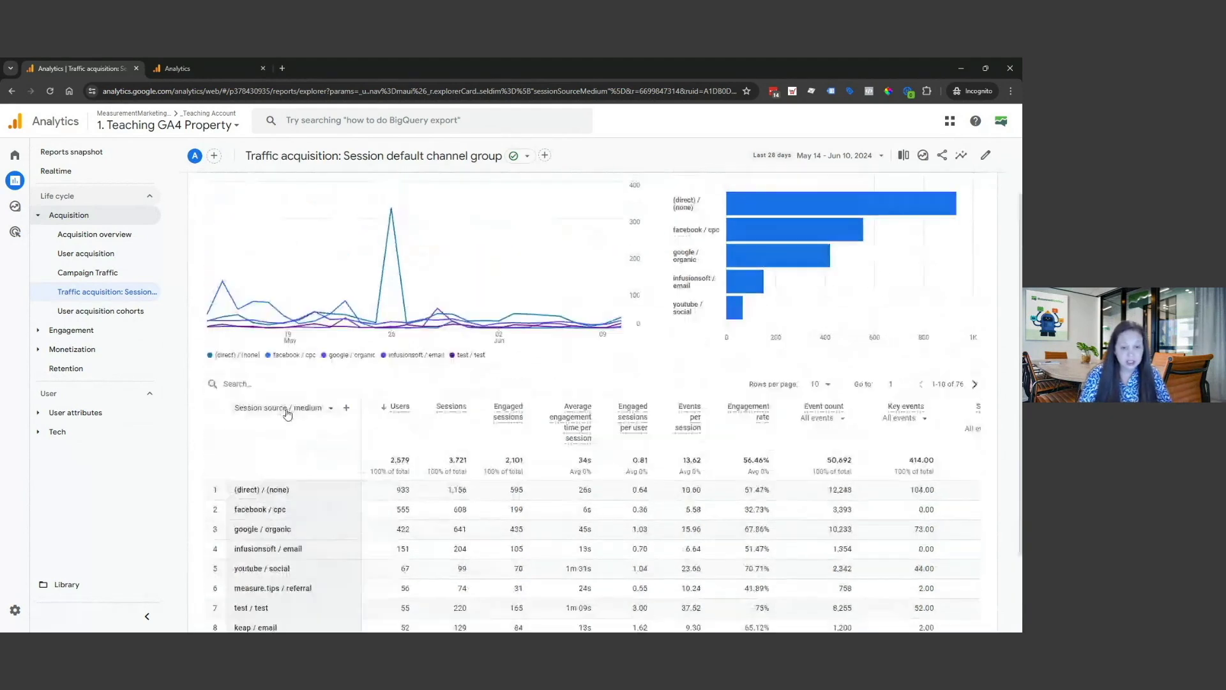
scroll(348, 402, up, 2)
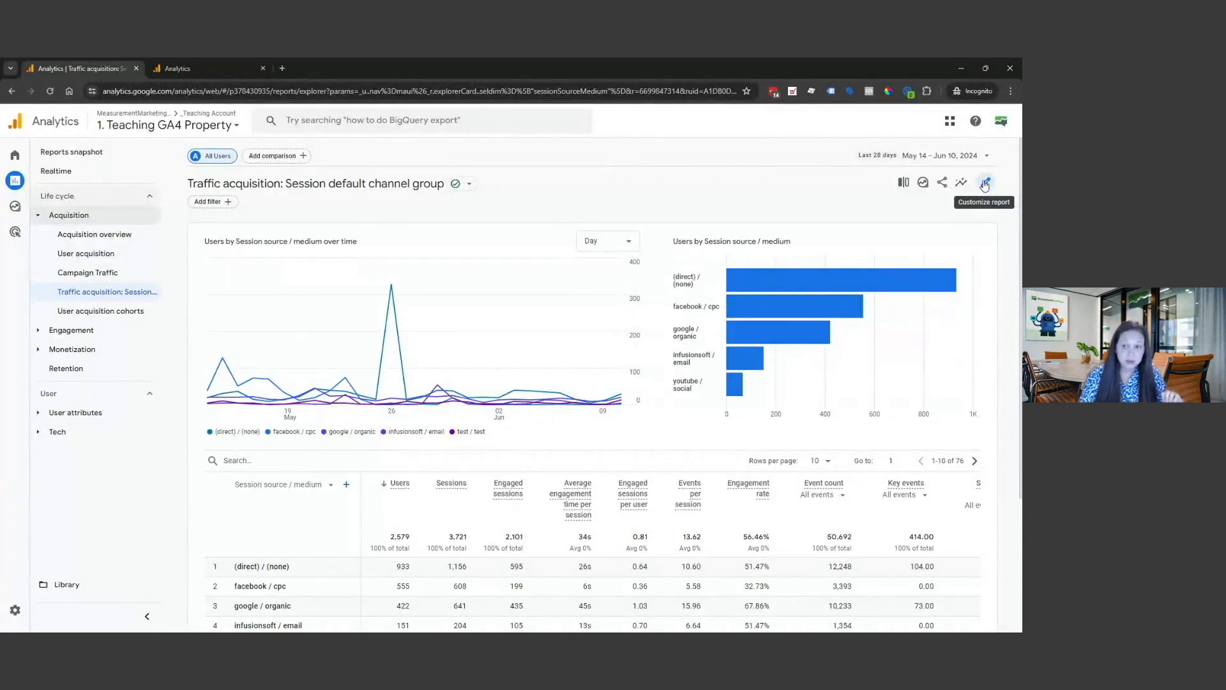
Customize the report's dimensions by making Session source / medium the default and moving it to the start of the list
click(985, 185)
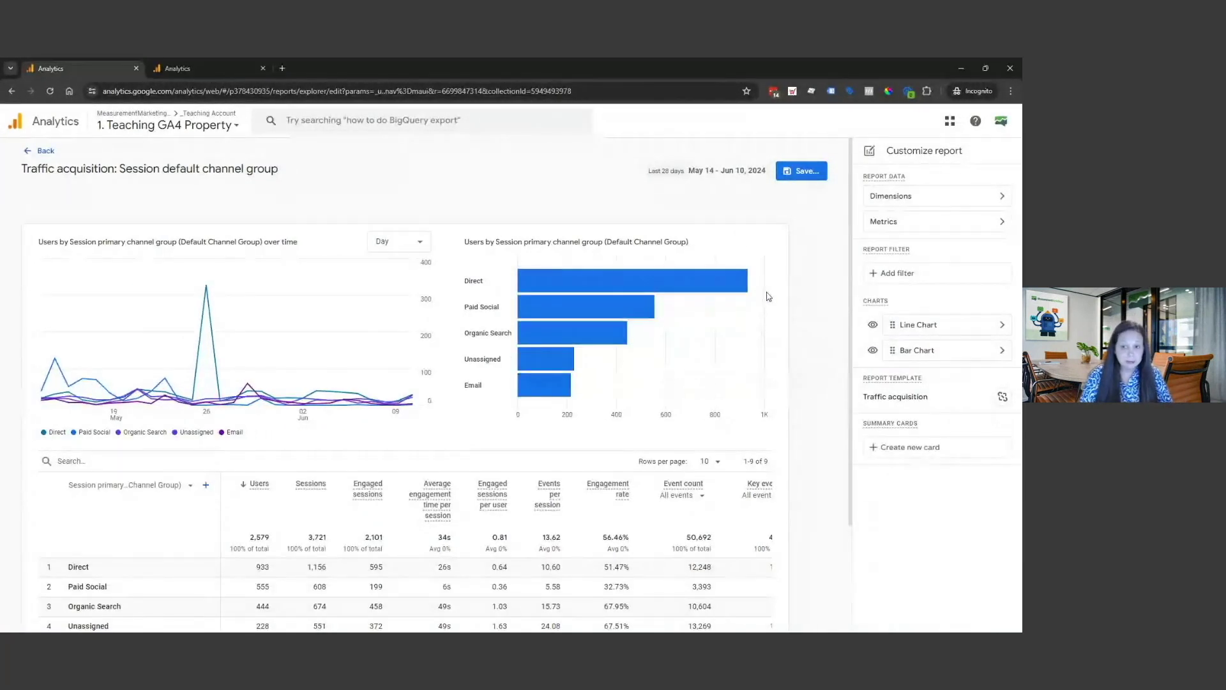
click(1004, 200)
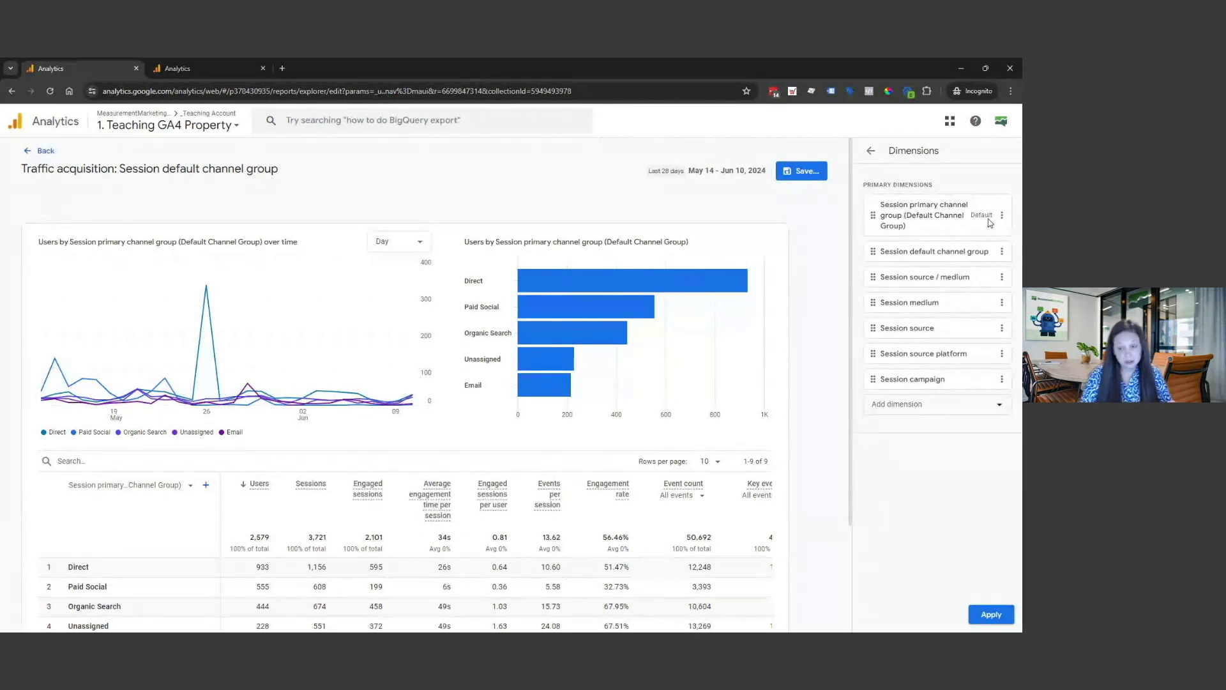
click(1002, 277)
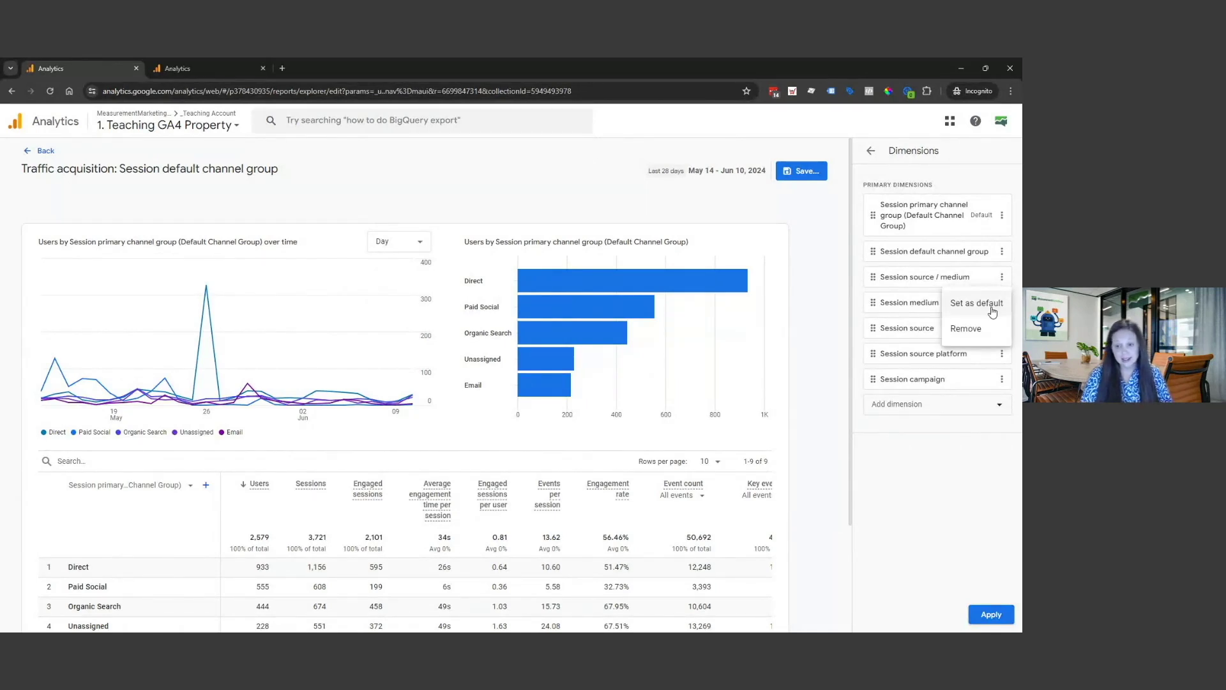
click(990, 304)
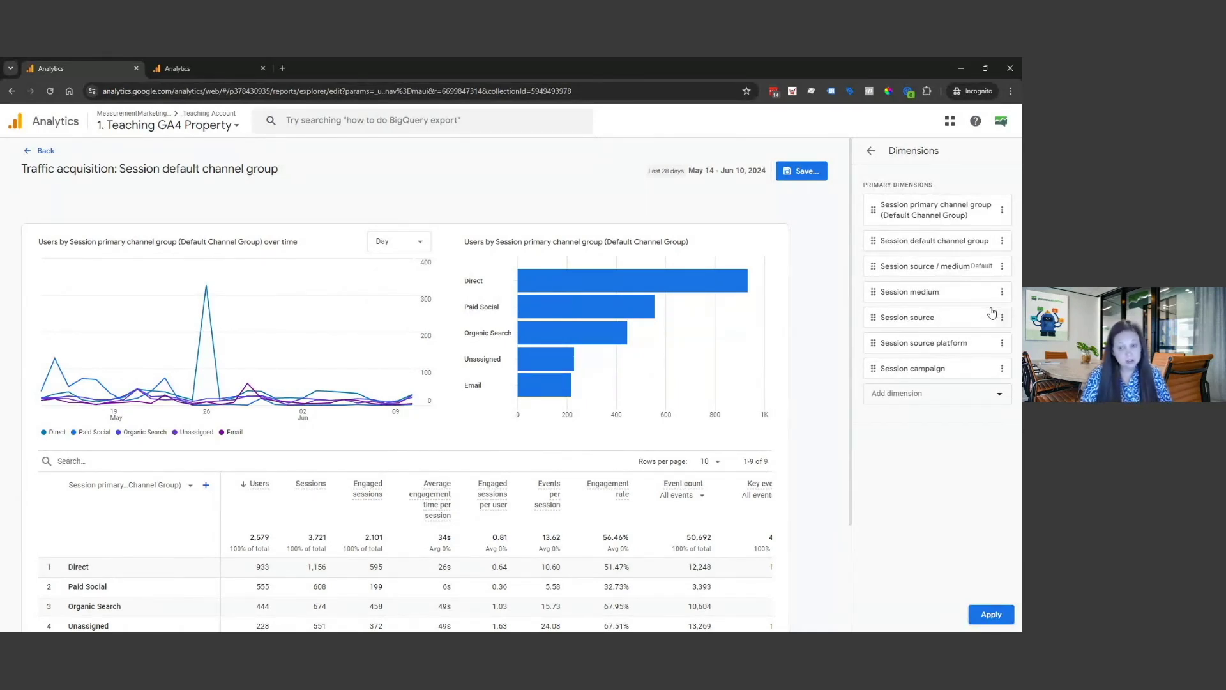
drag(872, 244, 873, 206)
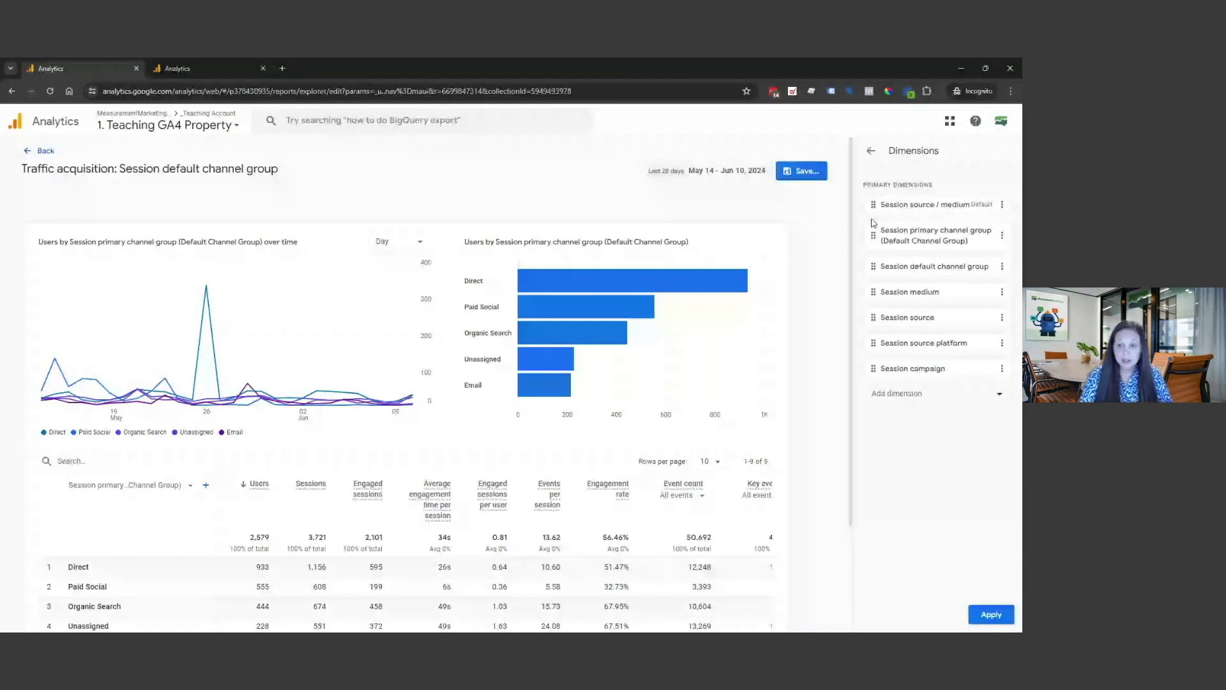
Remove the Session primary channel group and Session default channel group dimensions from the report
click(1002, 235)
click(983, 287)
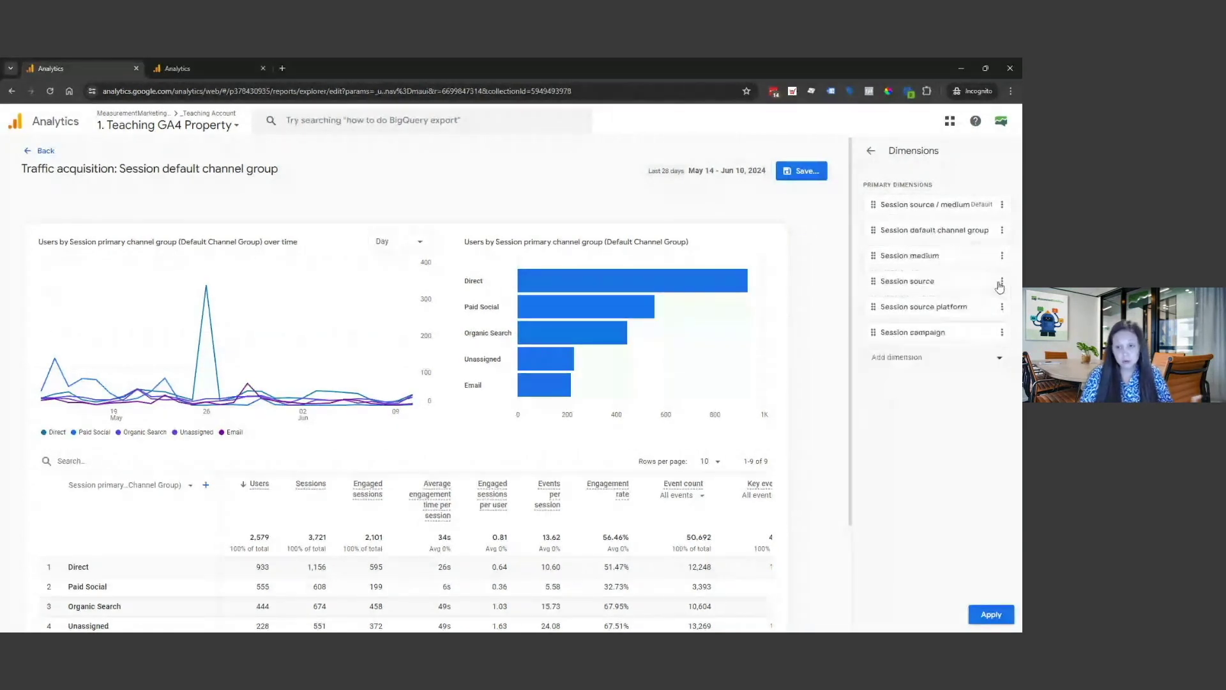
click(1002, 229)
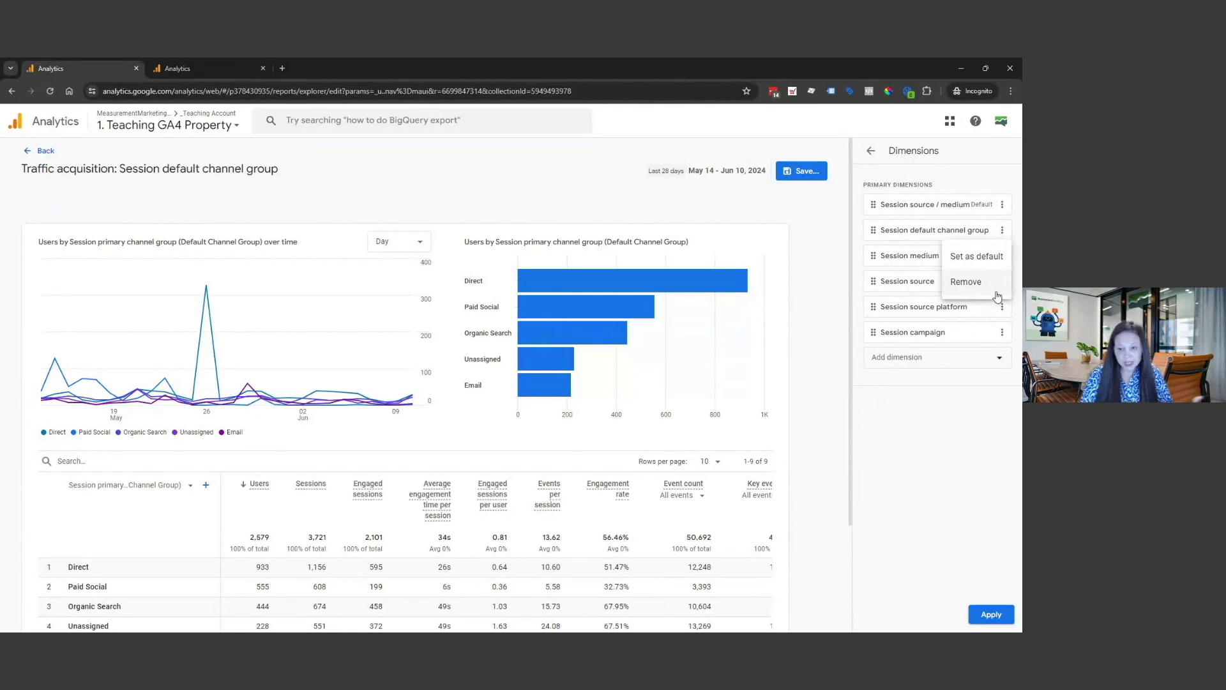
click(1000, 281)
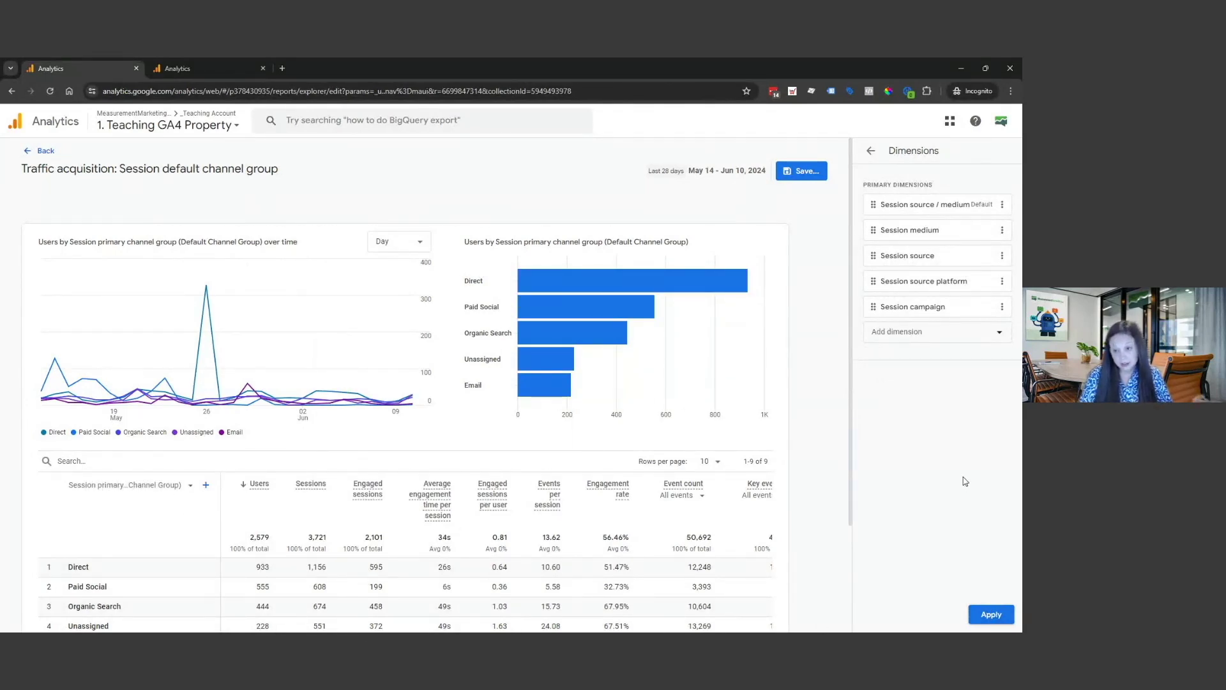
Add the Device category dimension, apply the dimension changes and check the table's list of available dimensions
click(942, 332)
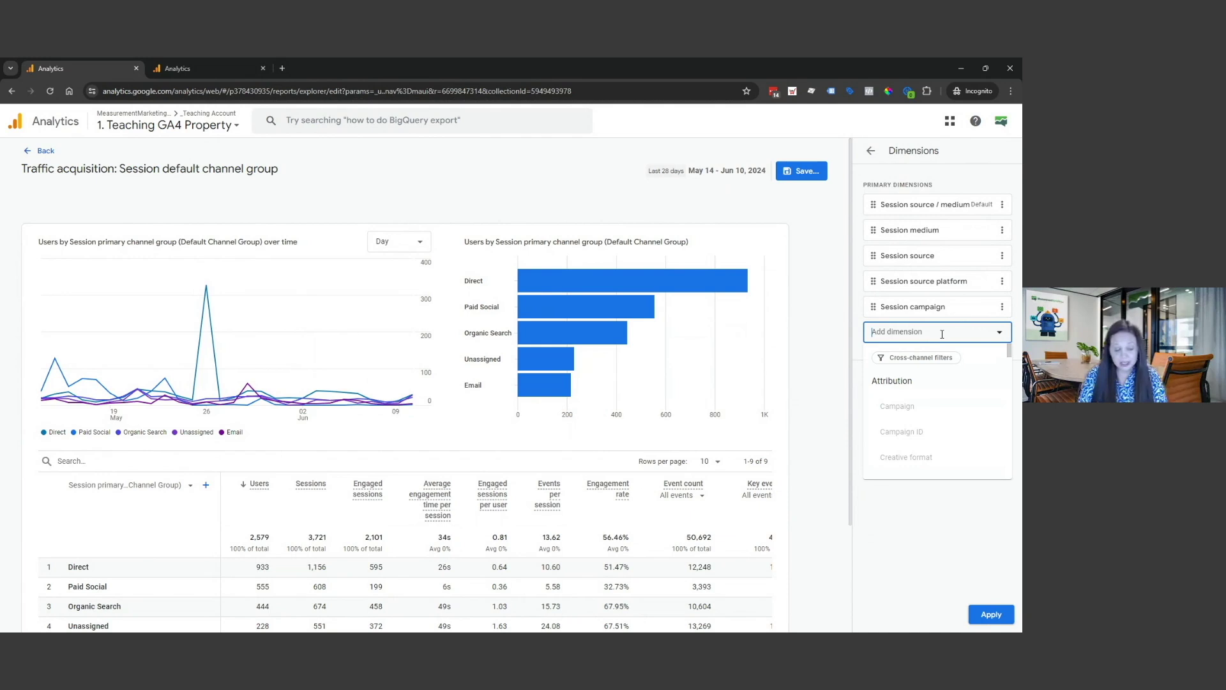
text(dev)
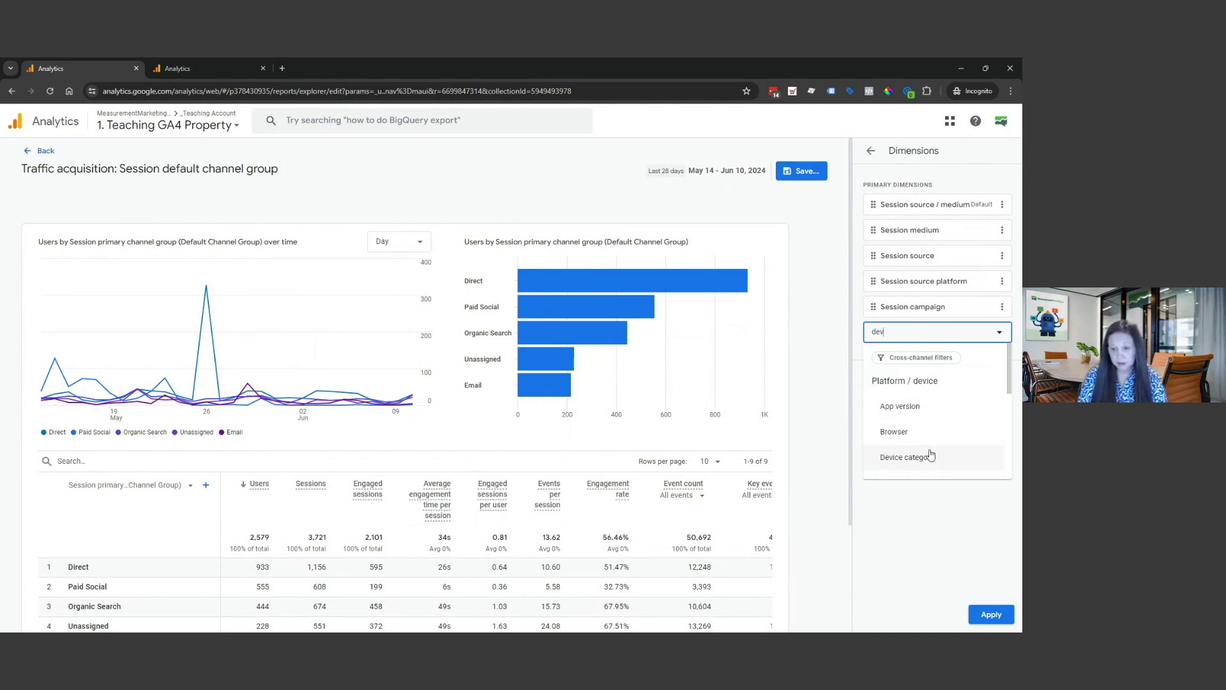
click(930, 455)
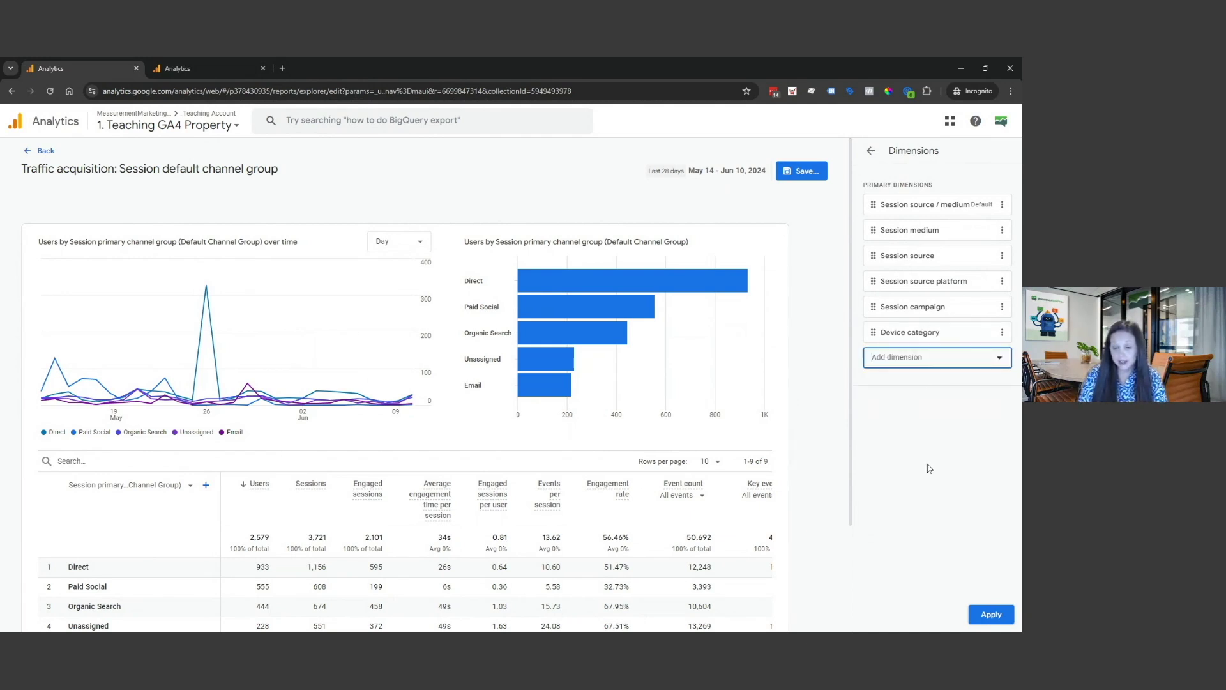
click(990, 614)
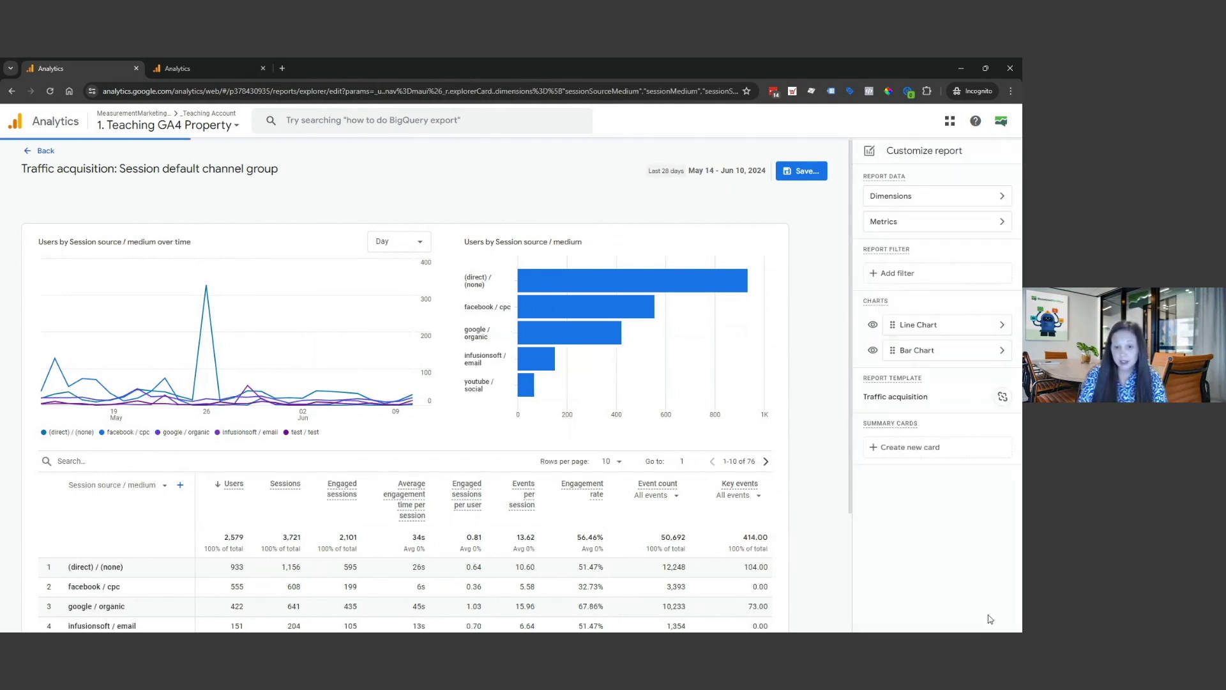
click(118, 487)
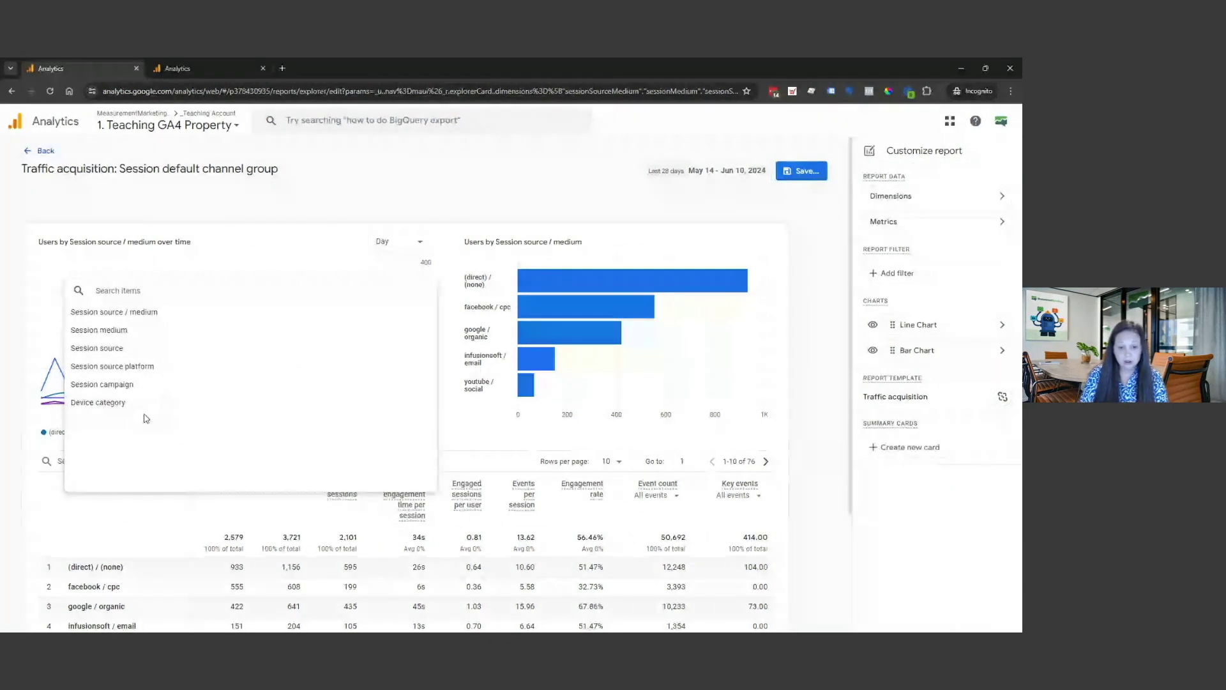
click(819, 497)
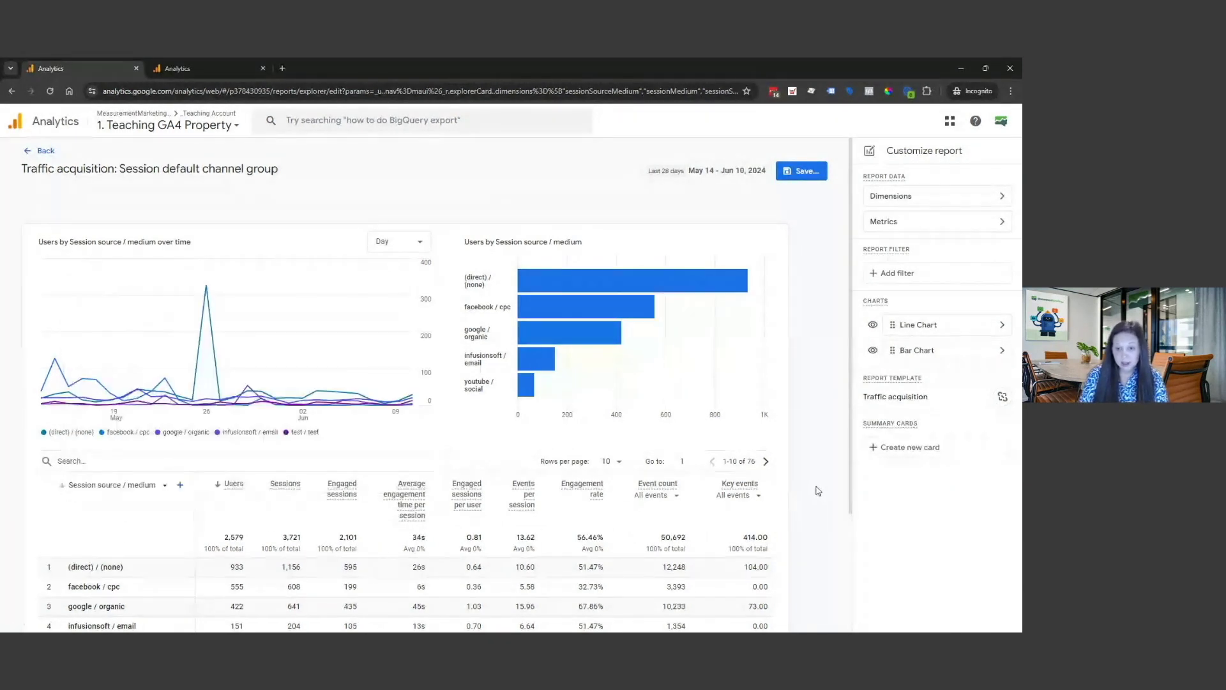
Examine the report's metrics and those available to add, and review the customized charts and table
click(943, 221)
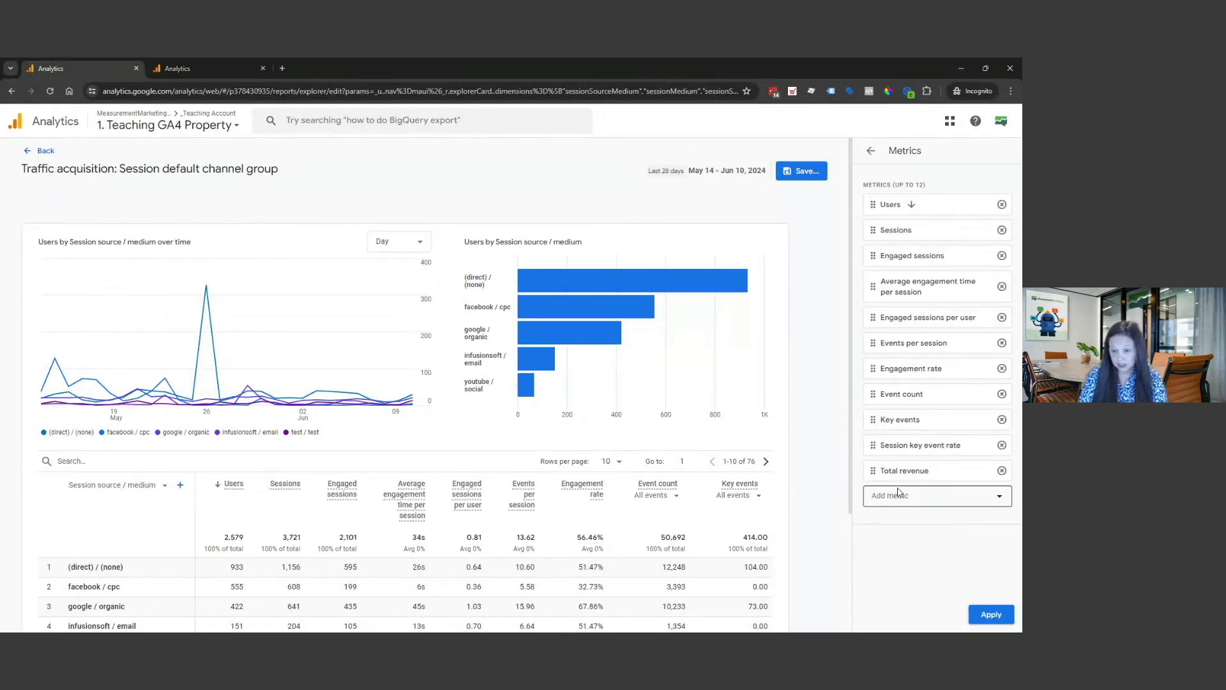
click(901, 499)
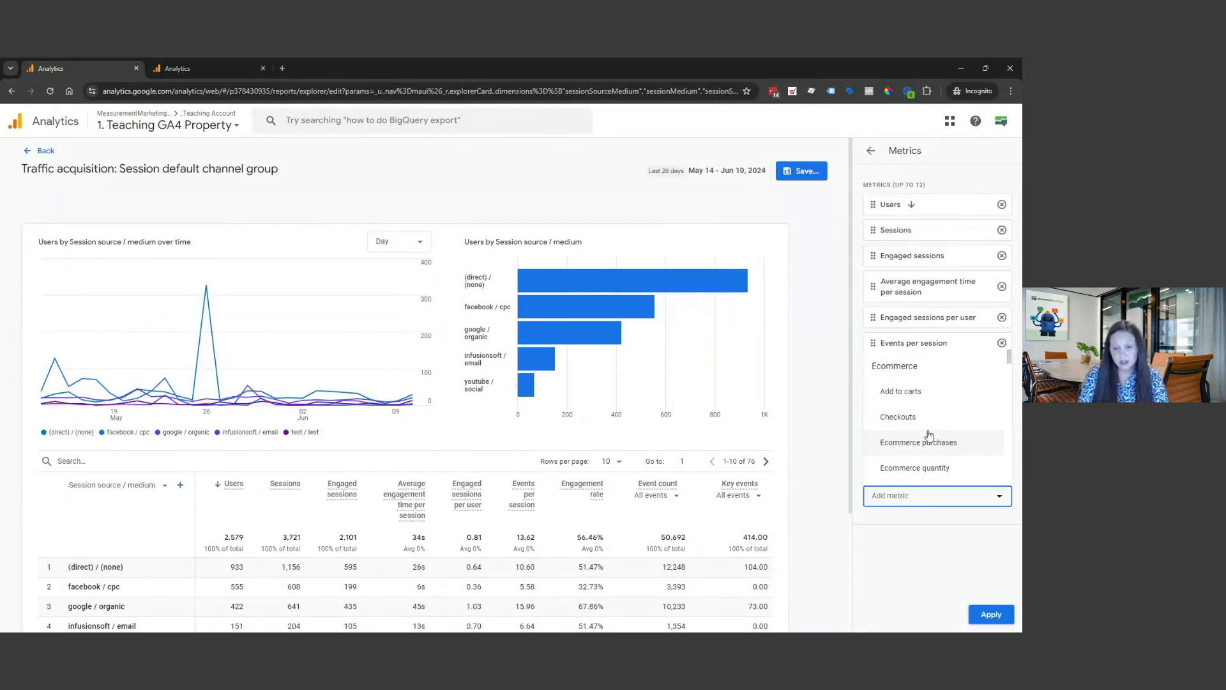
click(858, 543)
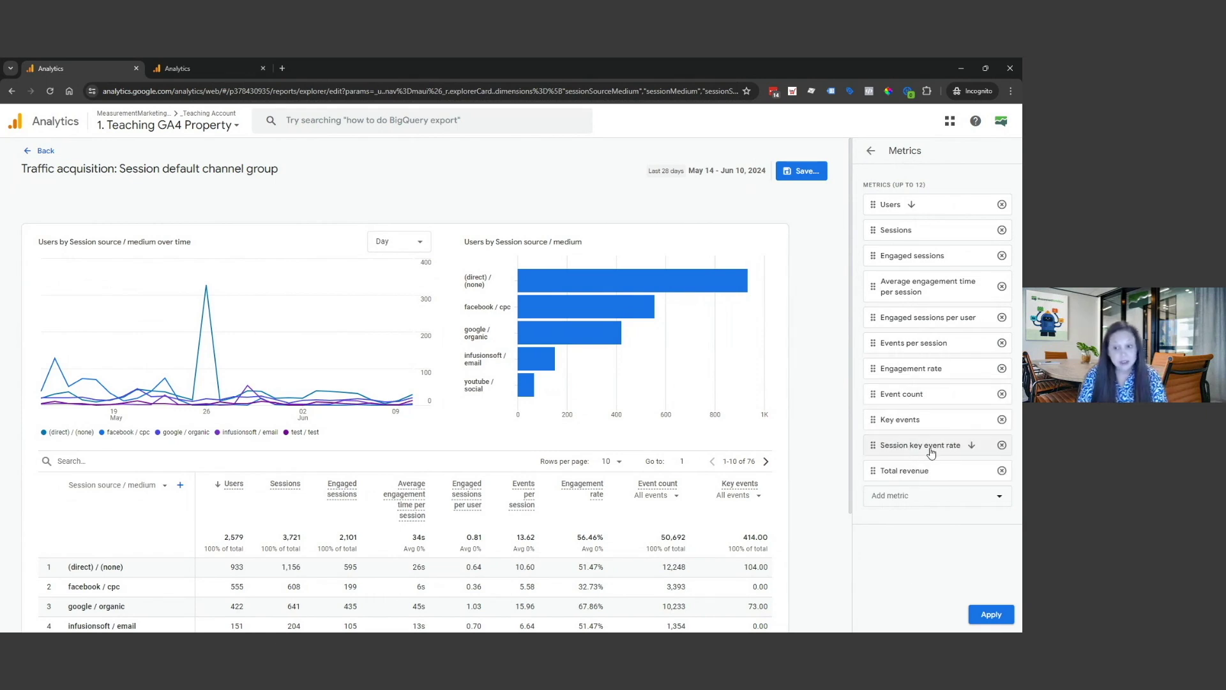
click(922, 493)
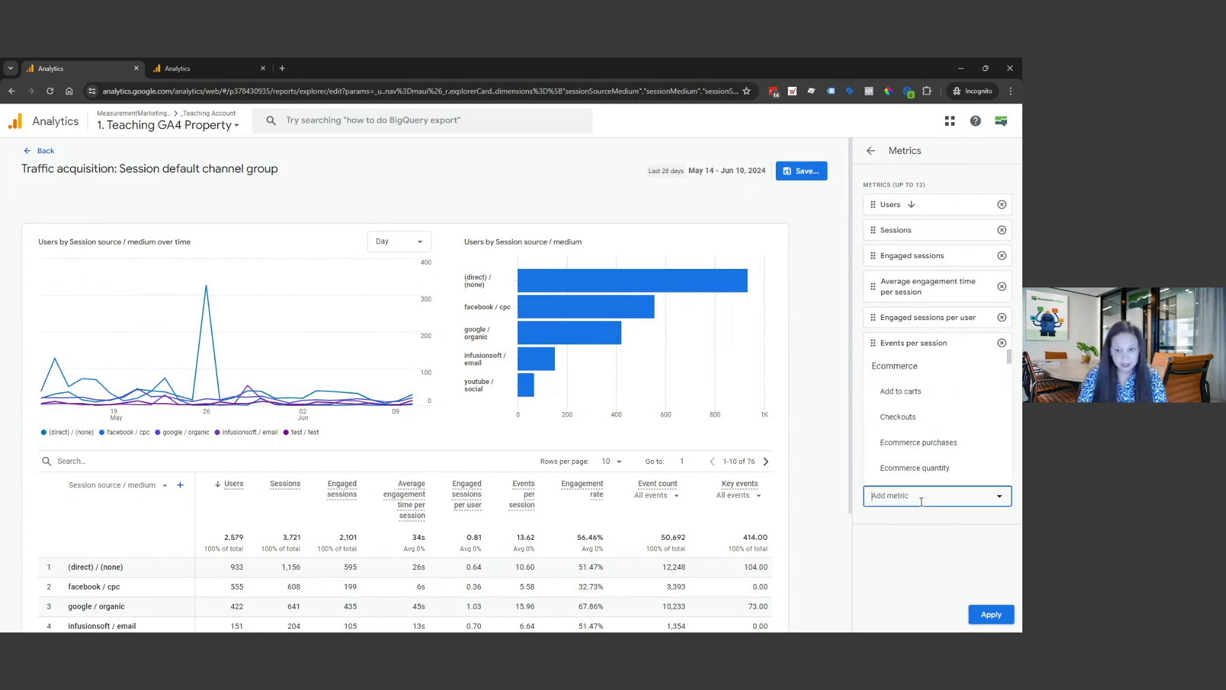
click(916, 546)
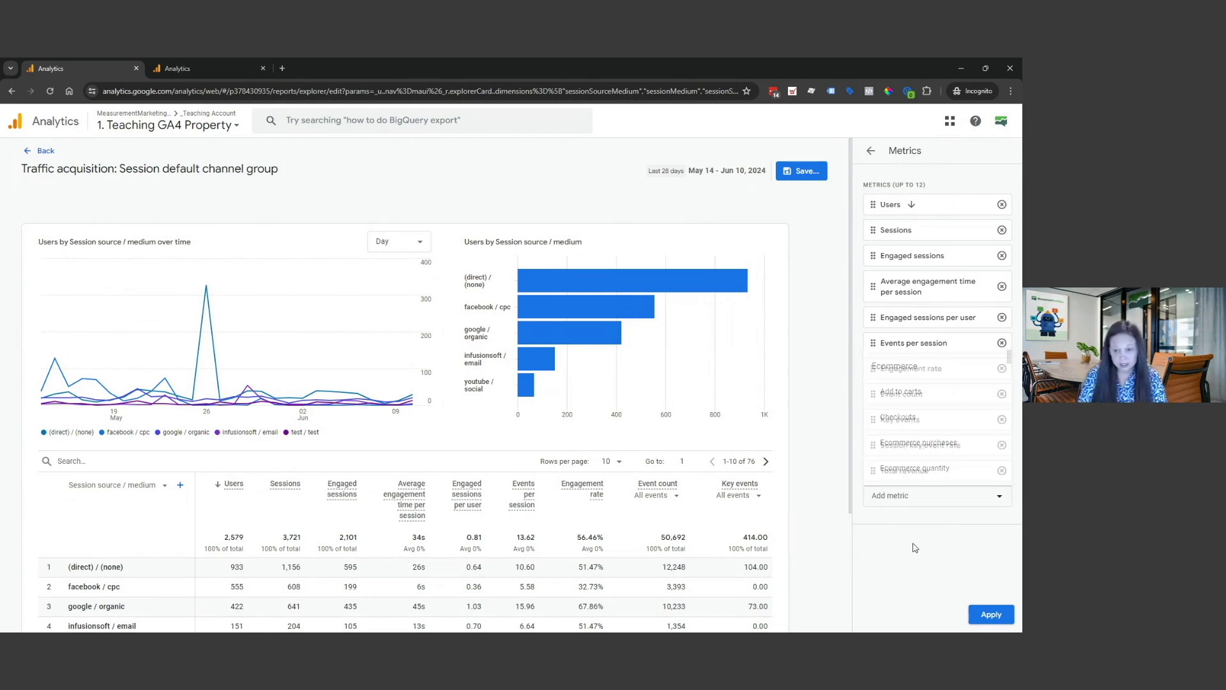
click(871, 151)
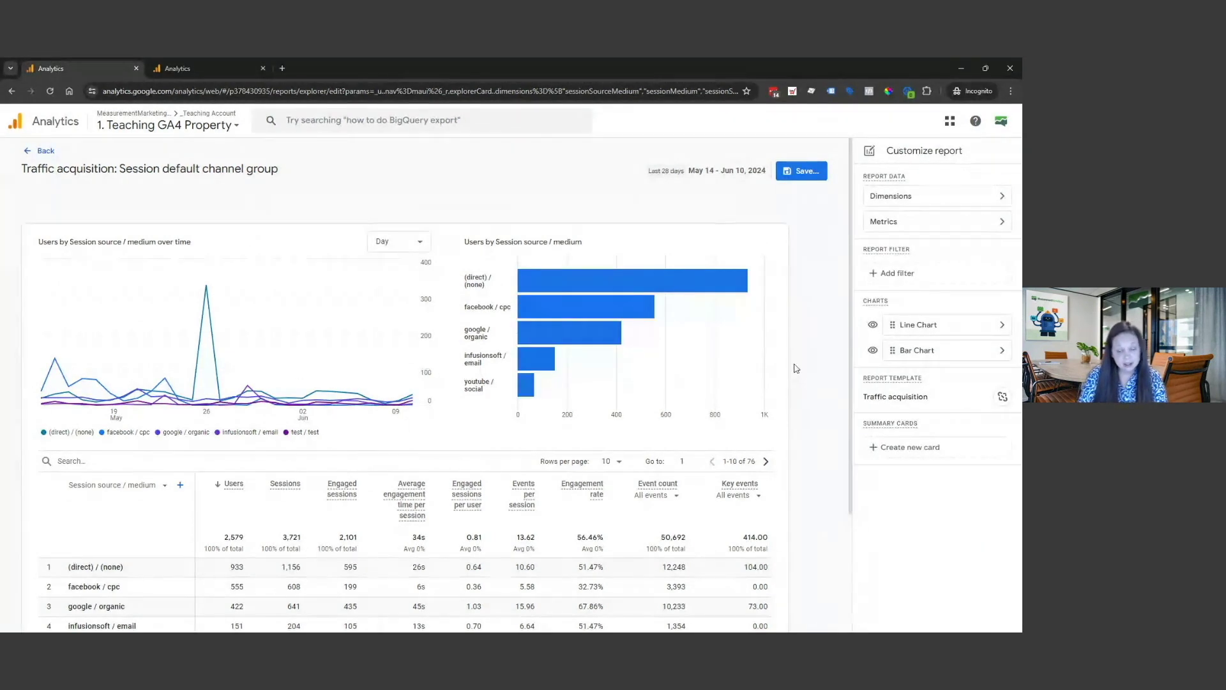
scroll(795, 367, down, 3)
scroll(795, 371, up, 3)
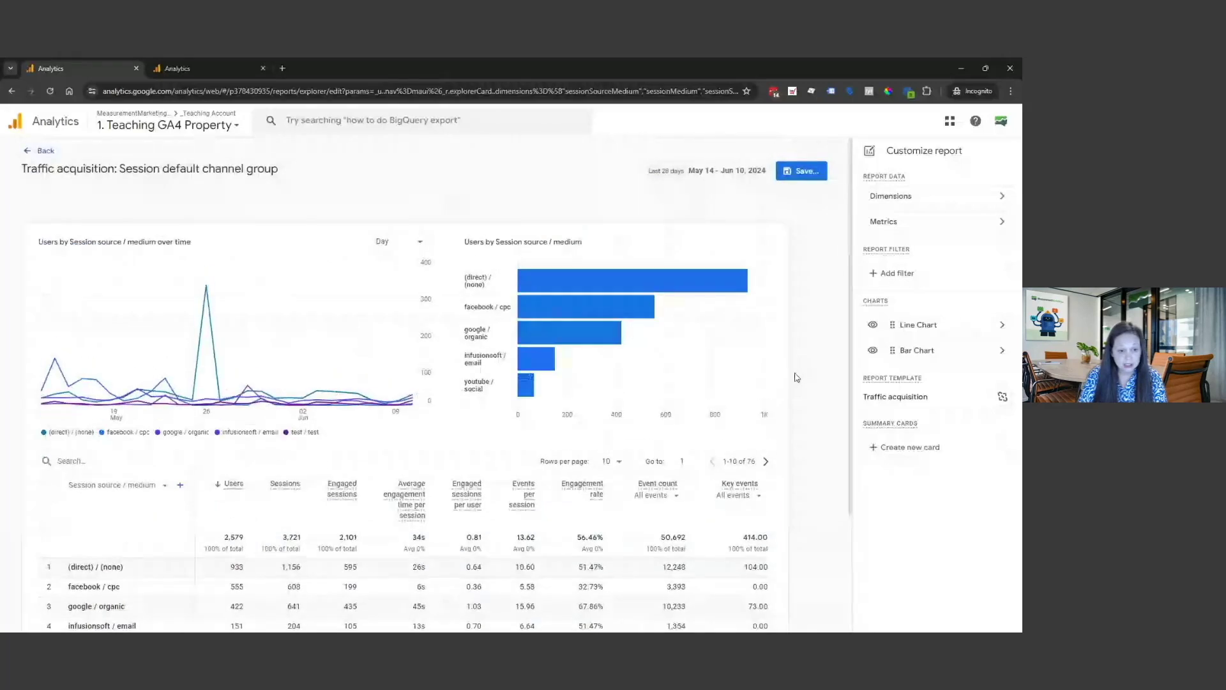
scroll(795, 373, down, 3)
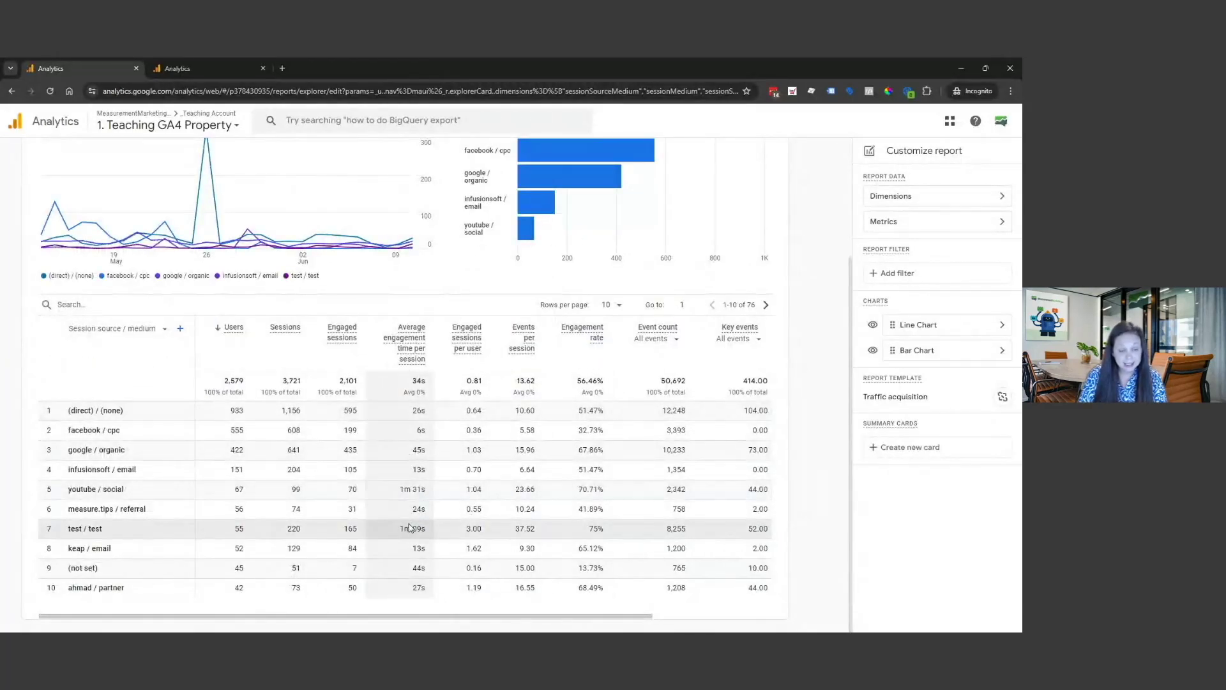
scroll(795, 194, up, 3)
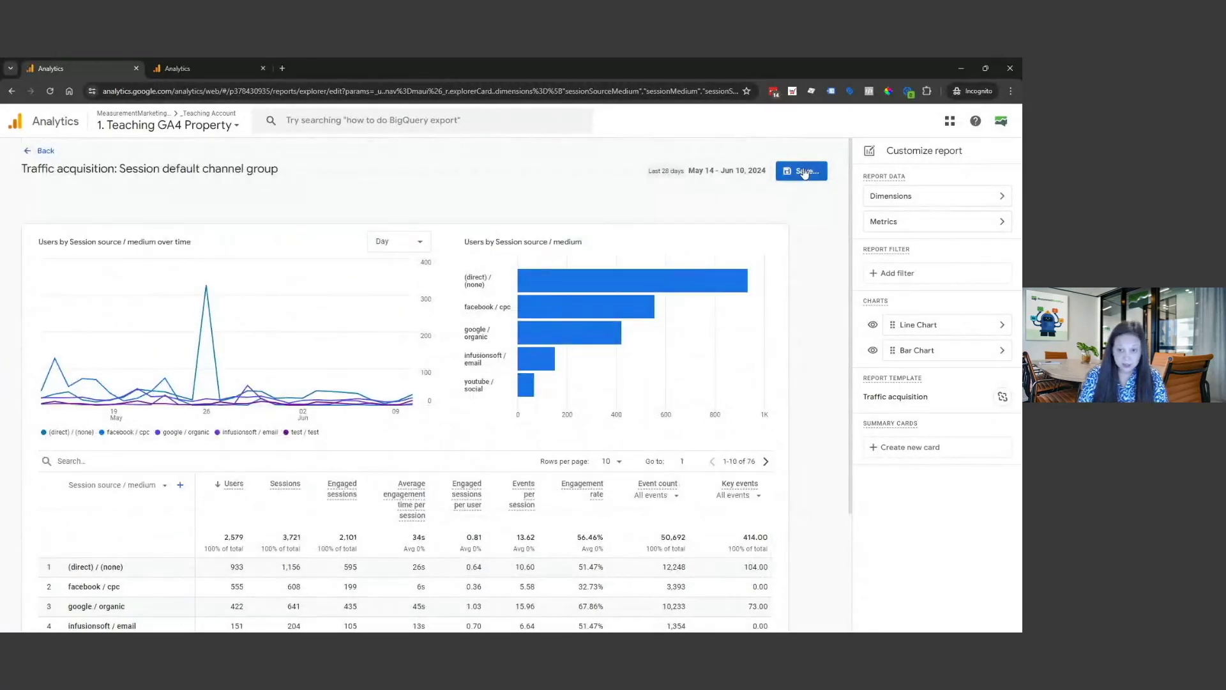
Save the customized report as a new report named A Better Source/Medium Report
click(804, 172)
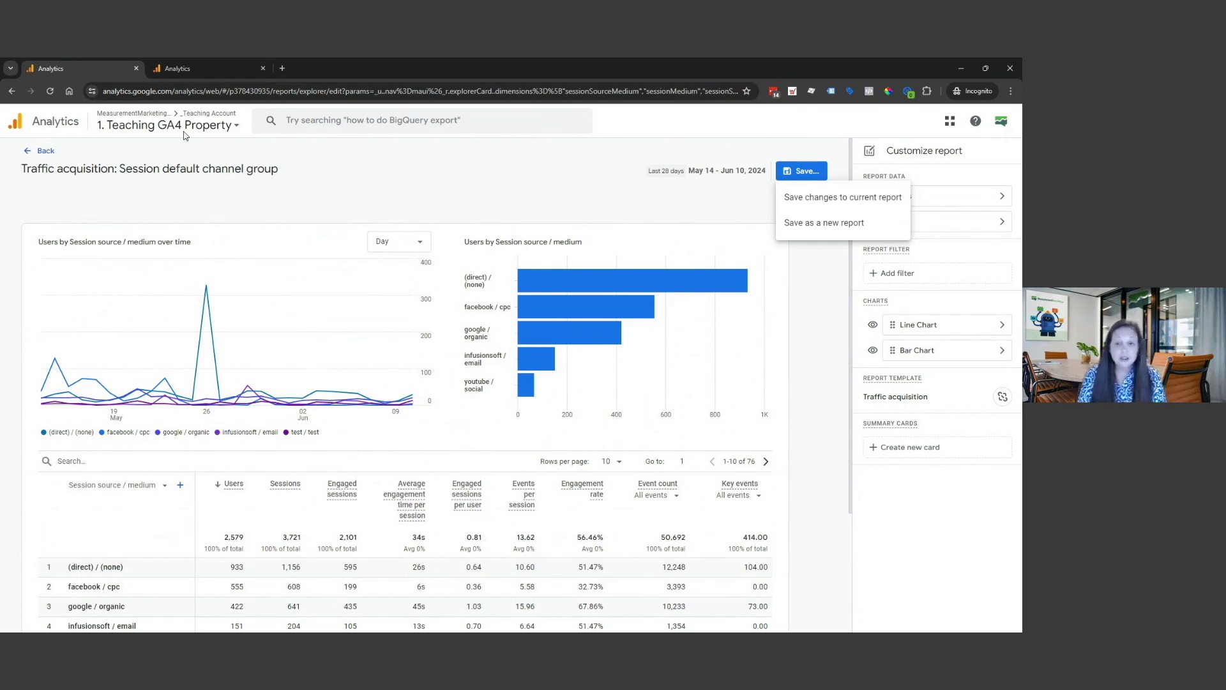
click(818, 231)
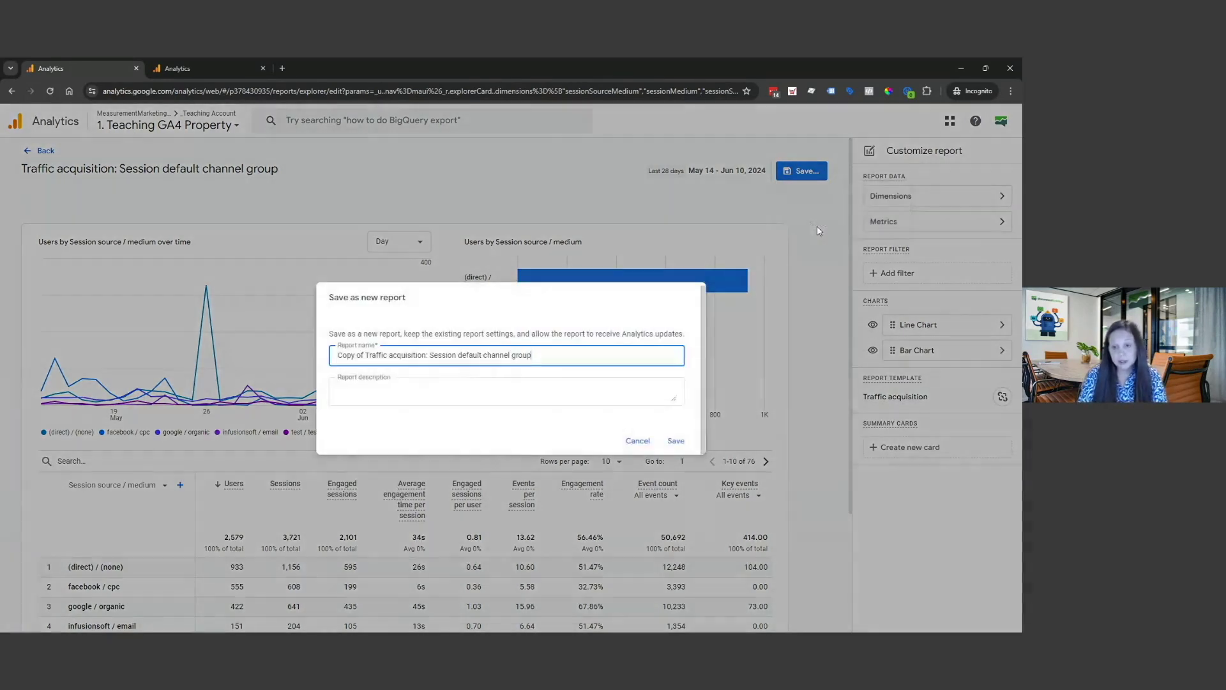
triple_click(391, 355)
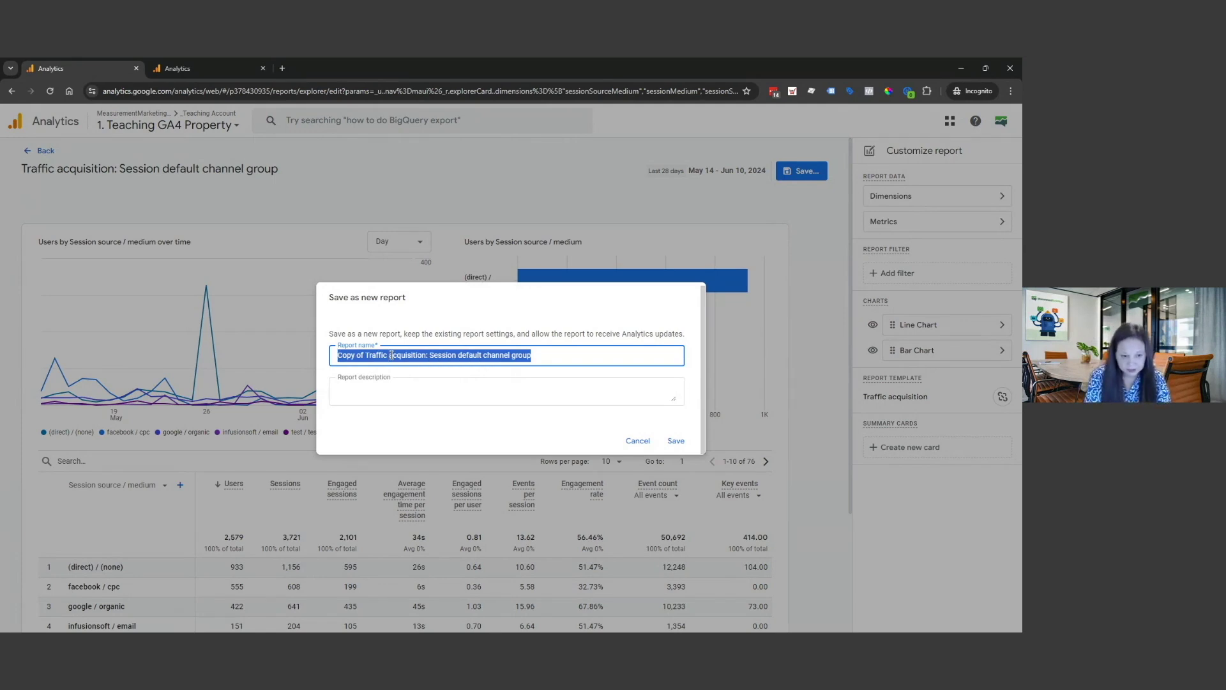
text(A Better Source/Medium Report)
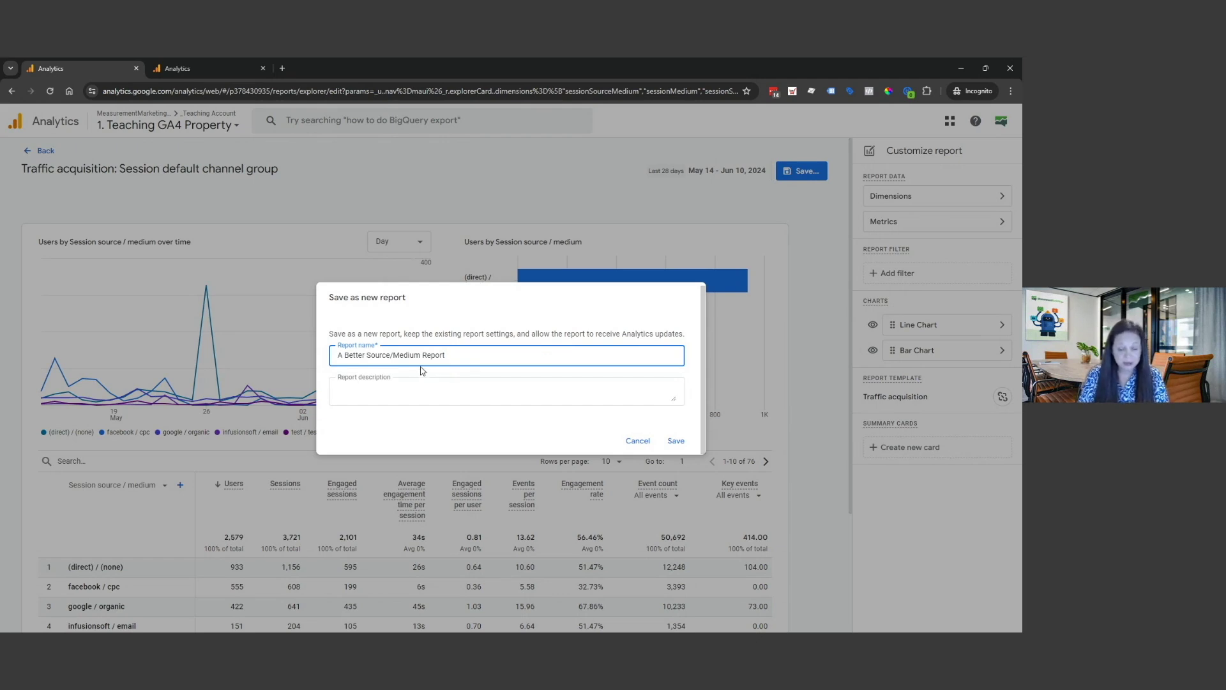
double_click(380, 355)
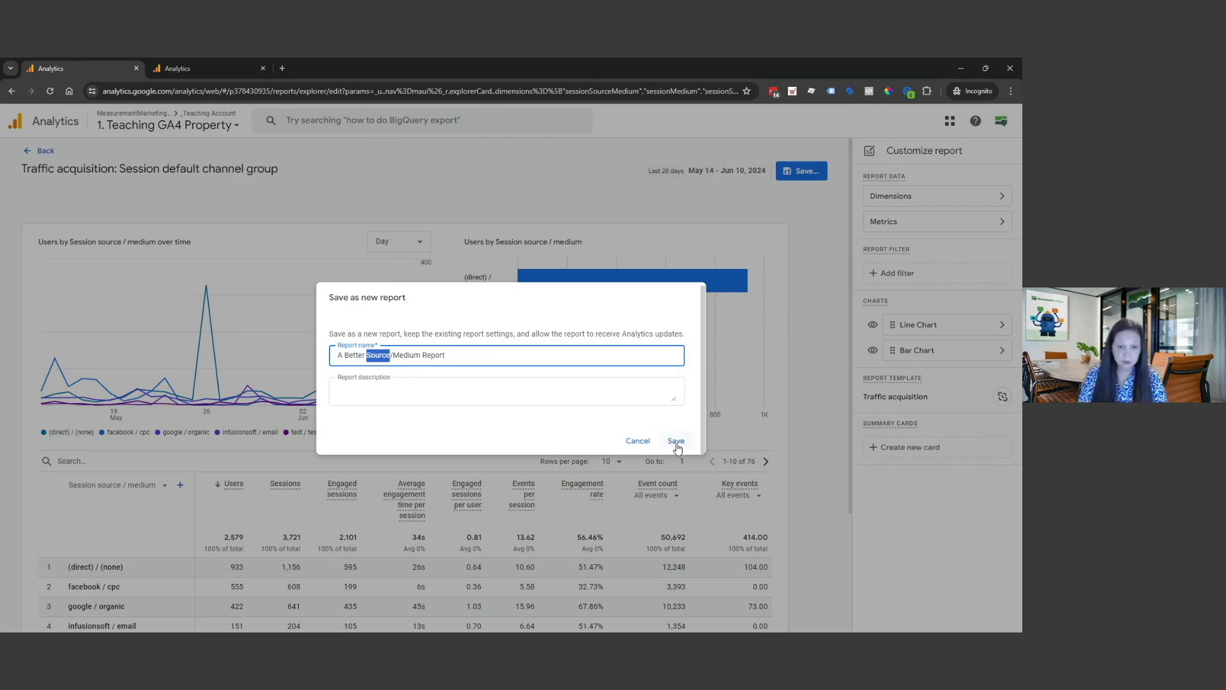
click(676, 442)
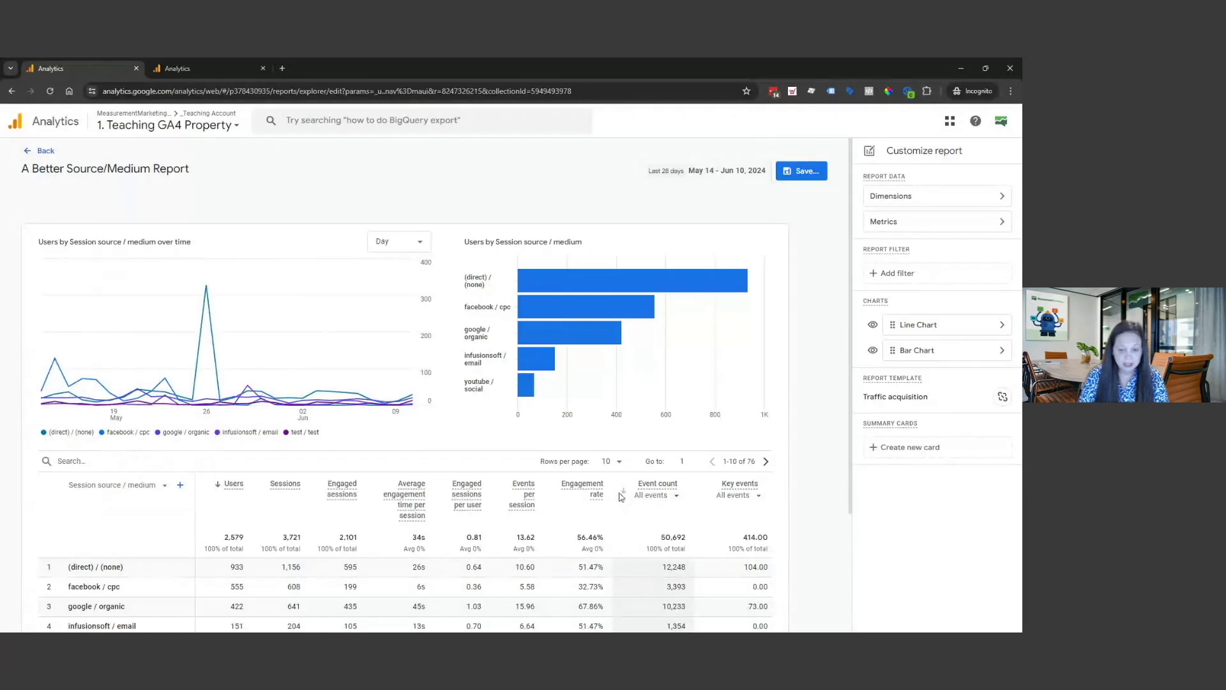
Limit the table's Event count column to the purchase event and, in its place, to generate_lead, and review the table
scroll(649, 498, down, 2)
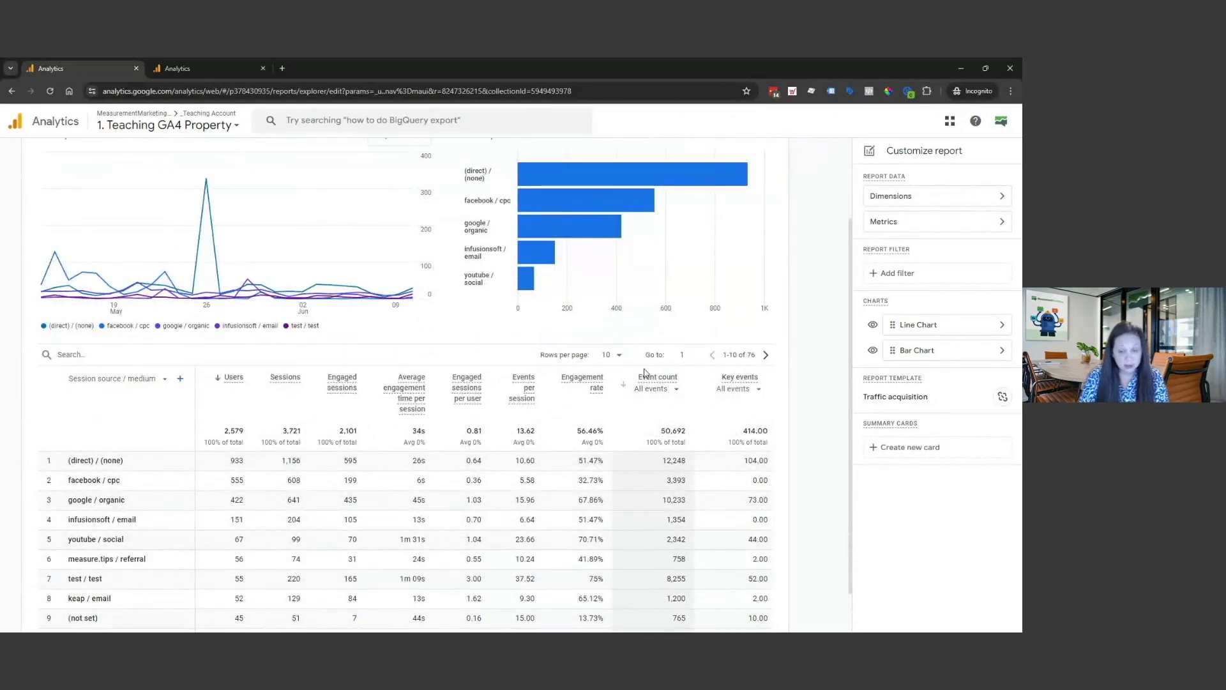
click(656, 389)
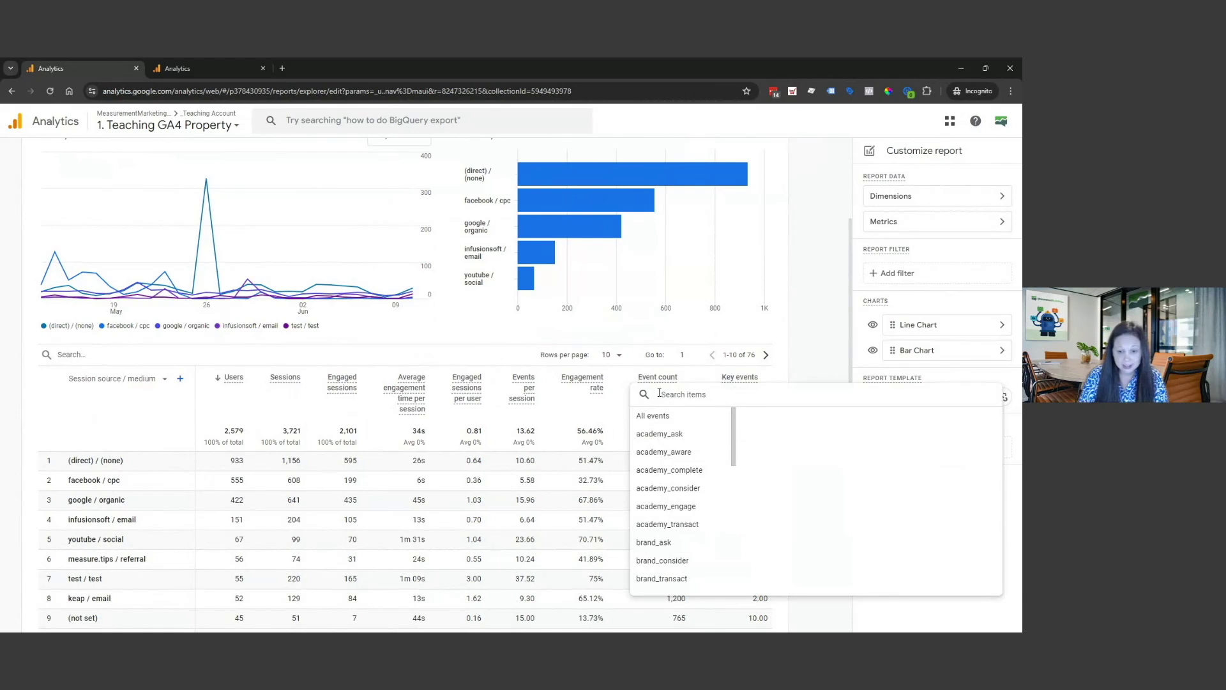
scroll(675, 469, down, 8)
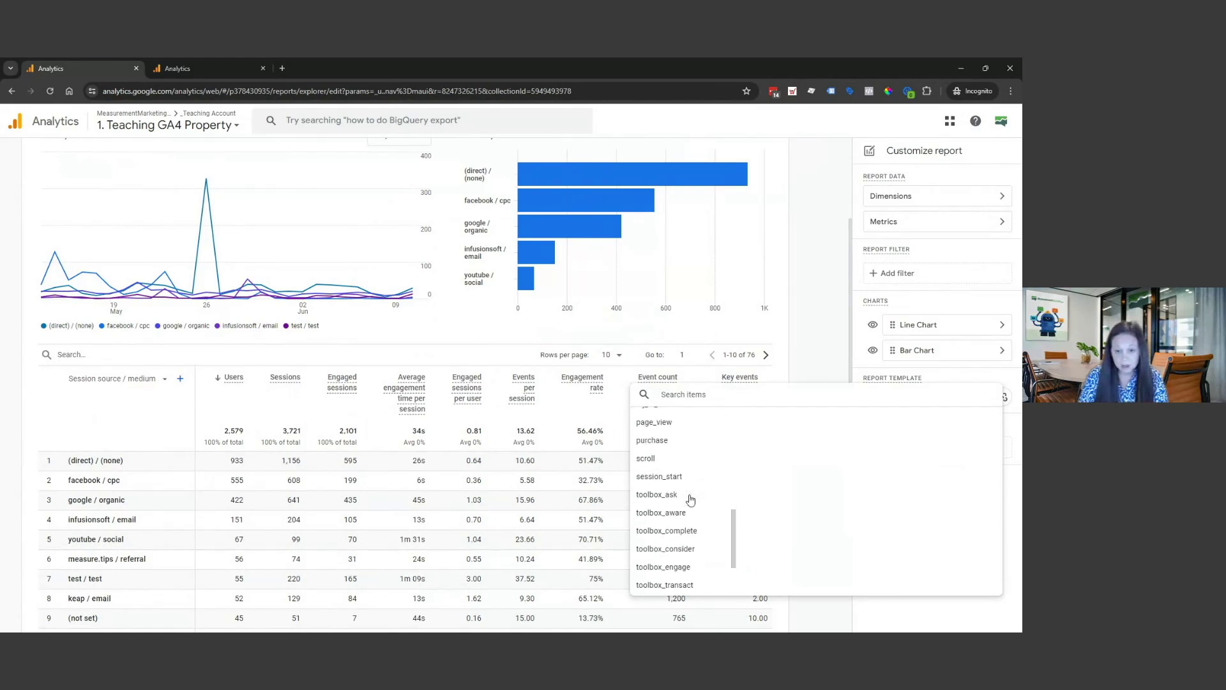
click(671, 442)
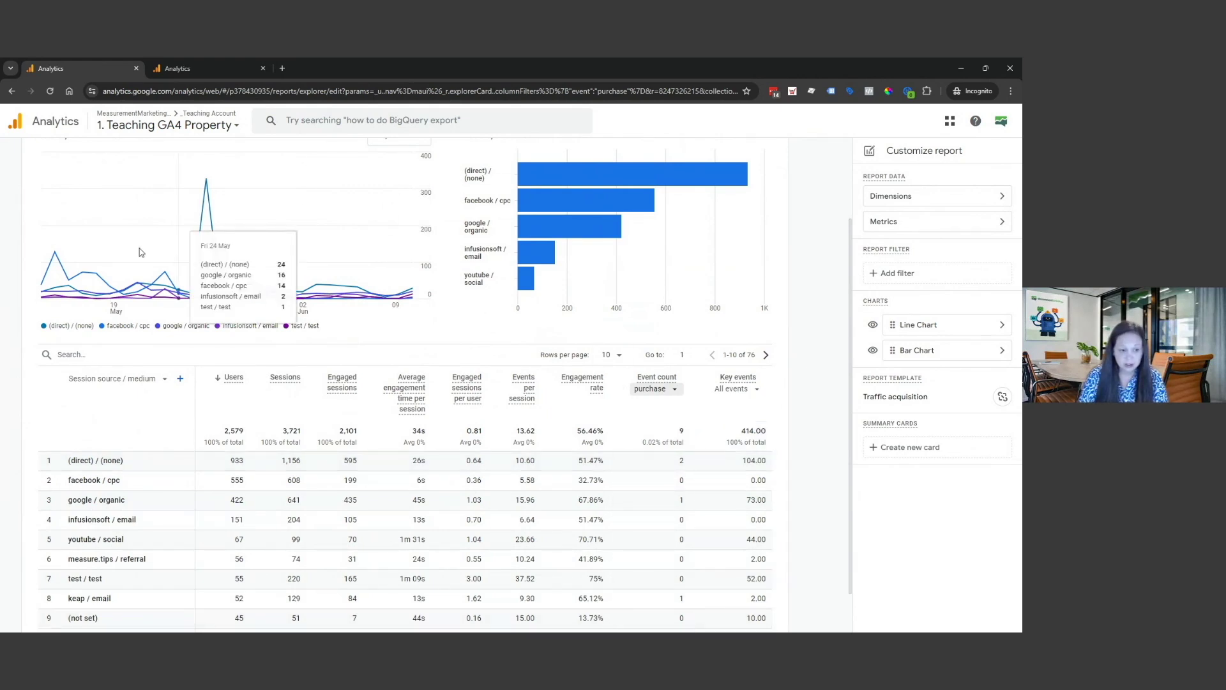
click(658, 388)
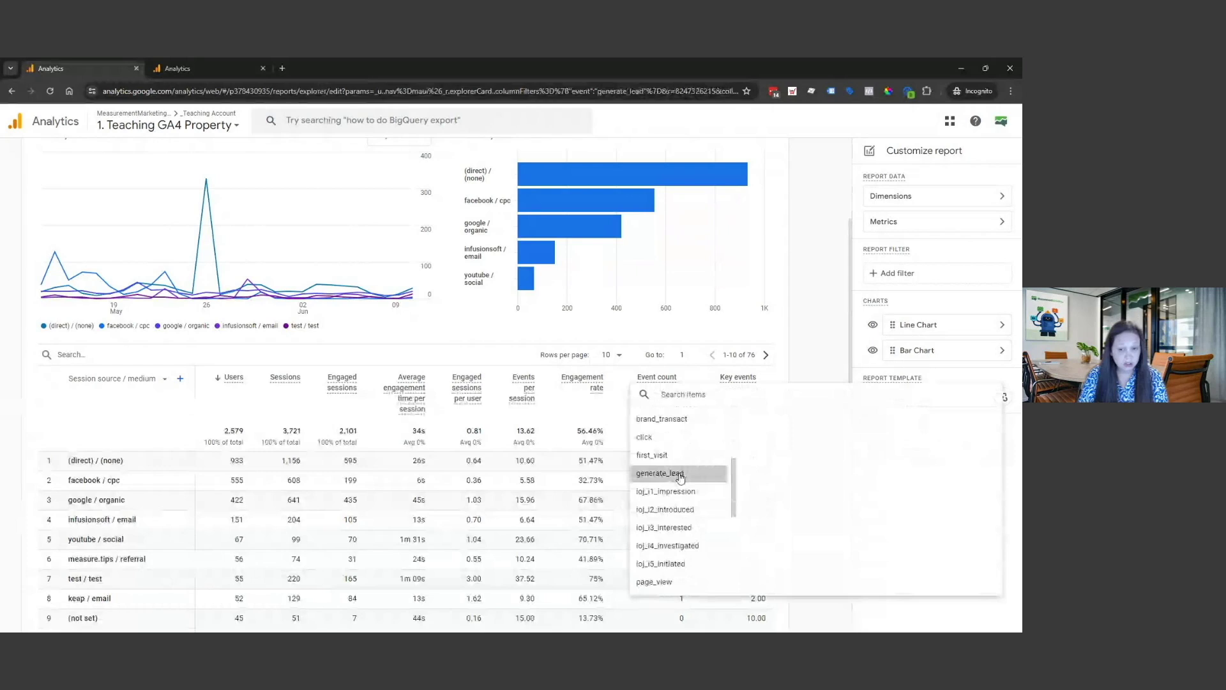
click(677, 474)
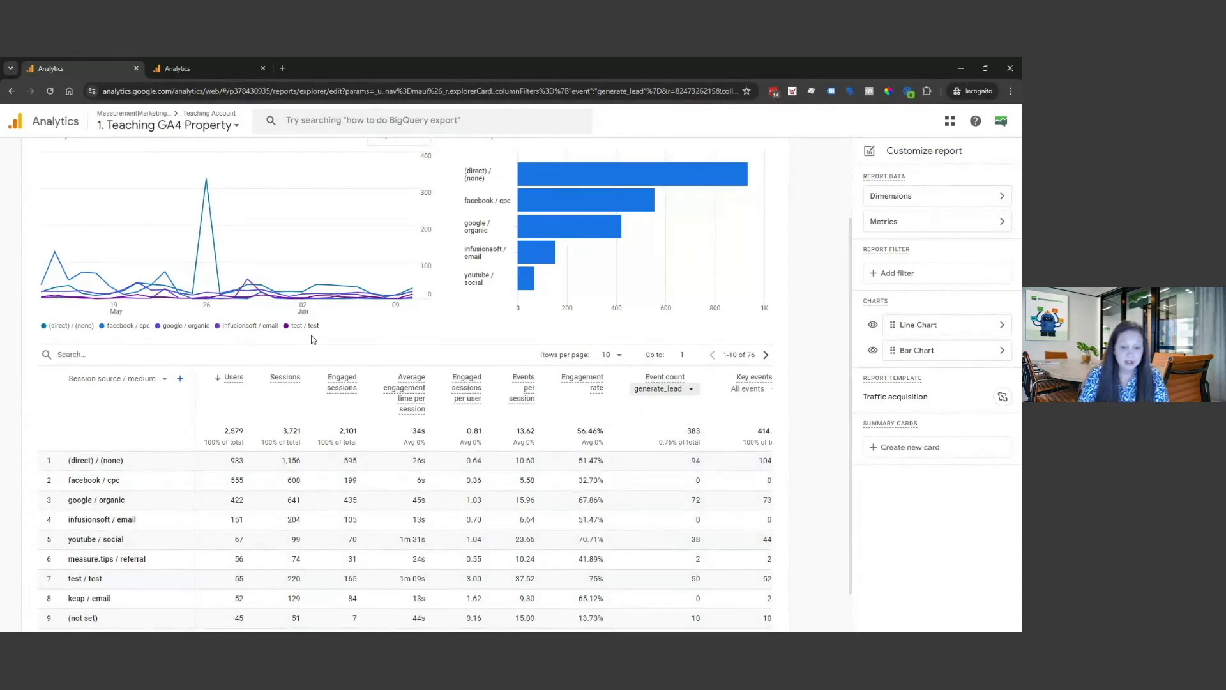
scroll(180, 332, up, 3)
scroll(180, 332, down, 3)
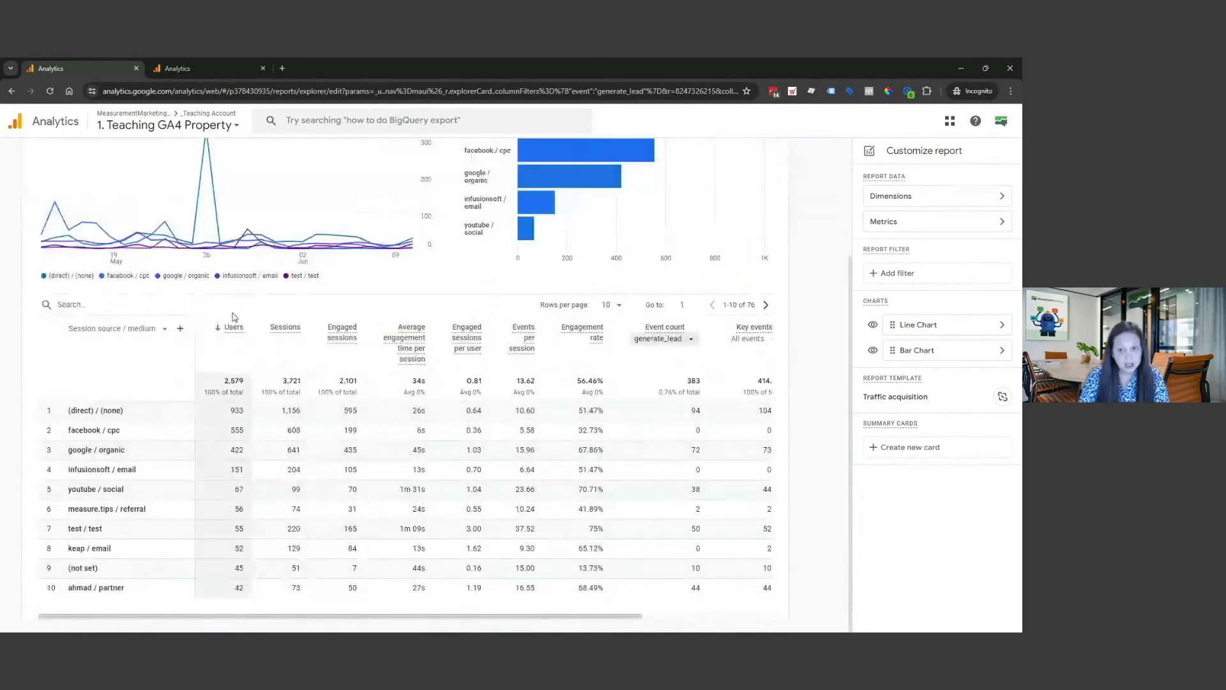
scroll(227, 310, up, 3)
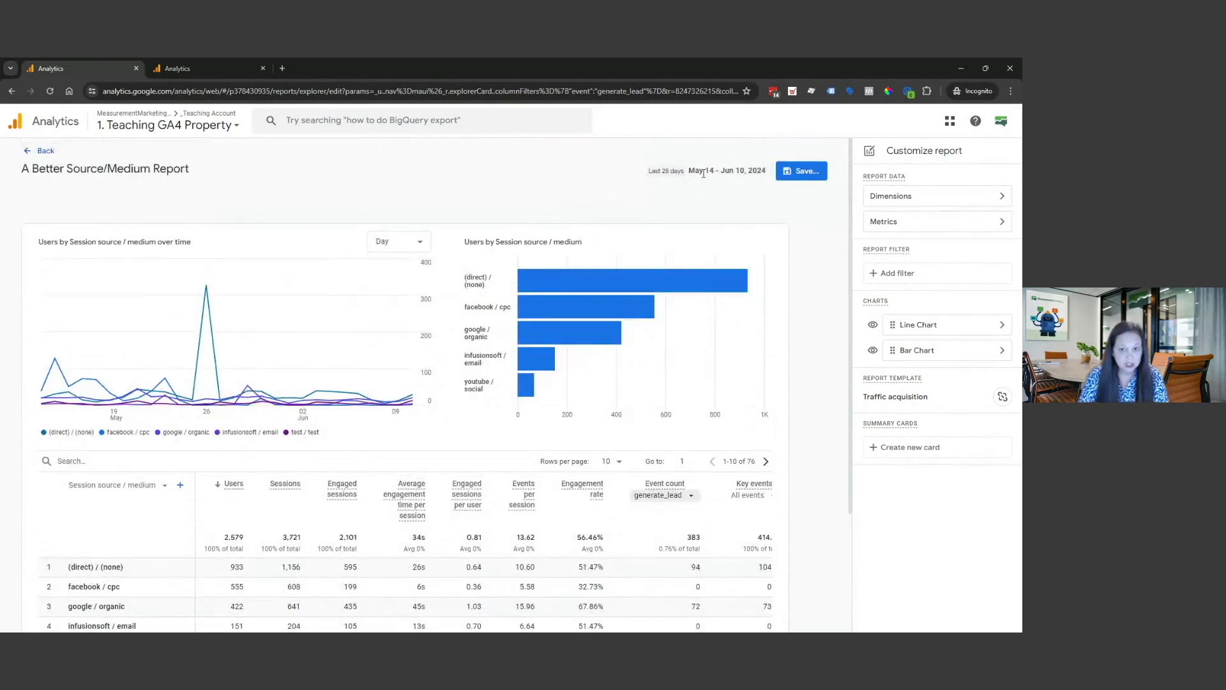
Leave the report editor, discarding the unsaved changes, and check the title of the saved report
click(31, 156)
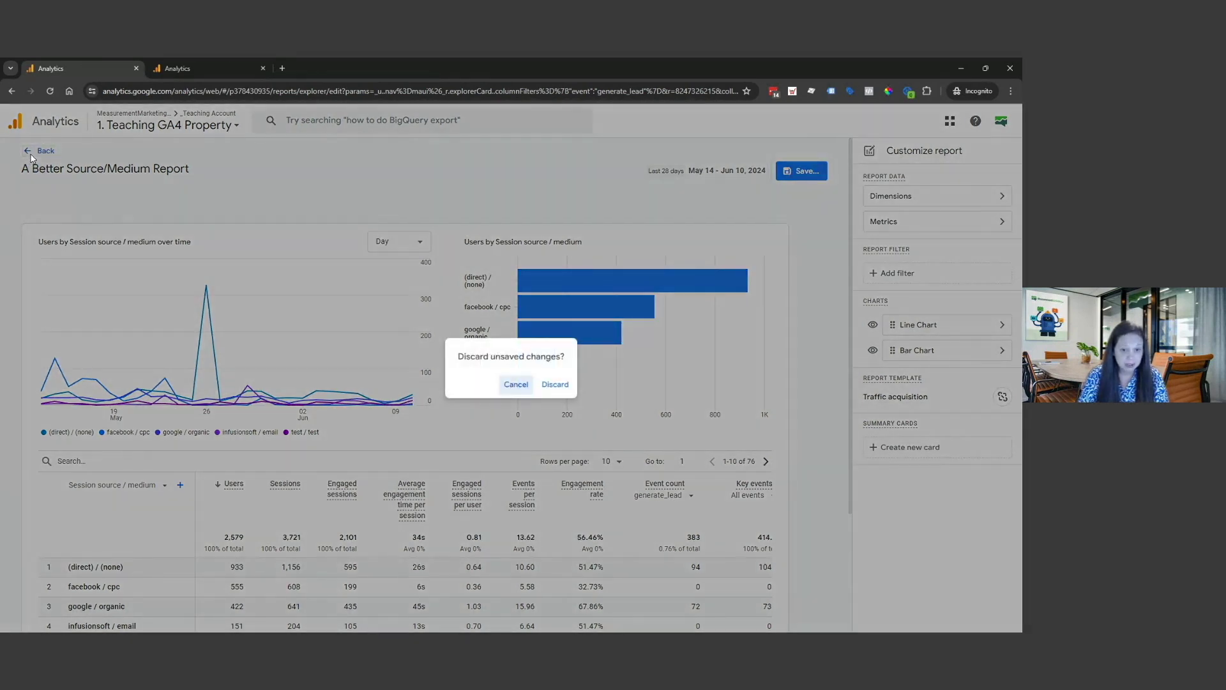
click(555, 385)
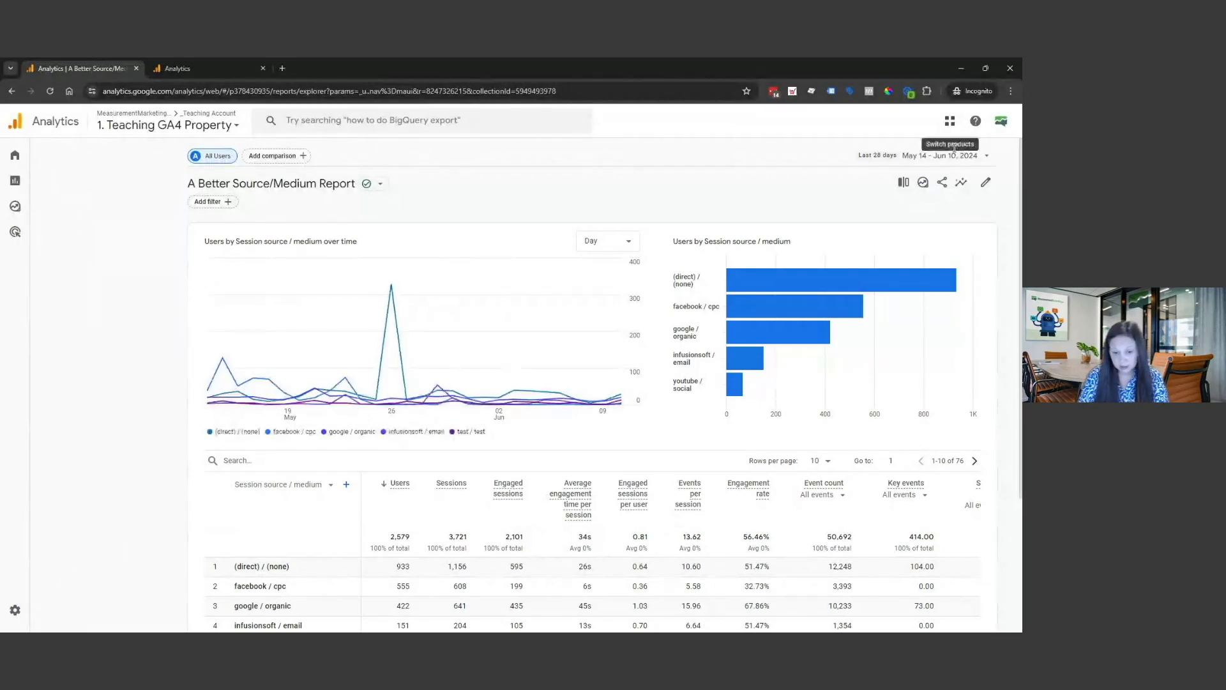
triple_click(231, 184)
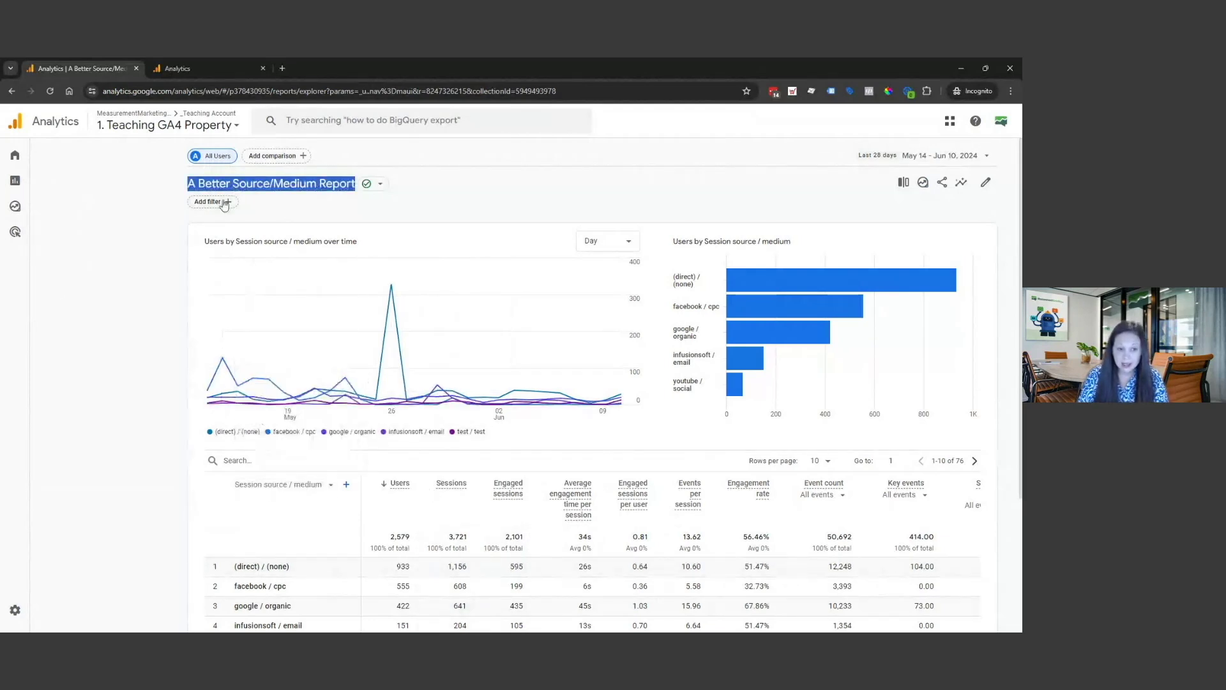
click(249, 180)
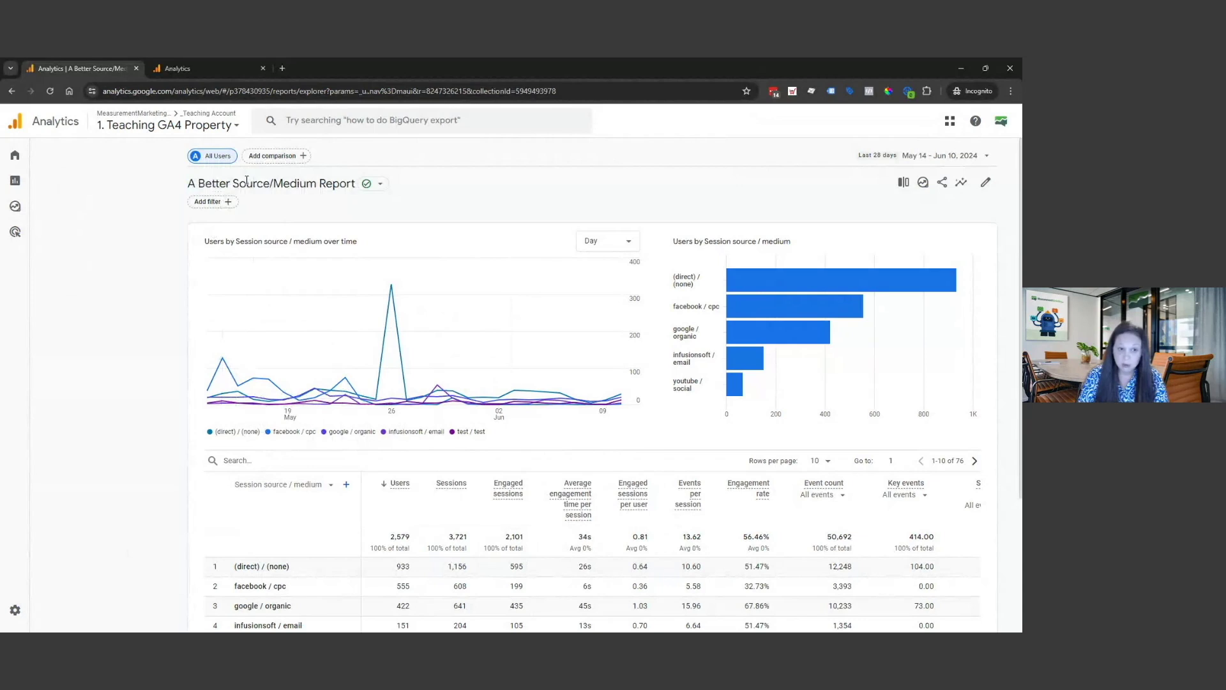
double_click(247, 183)
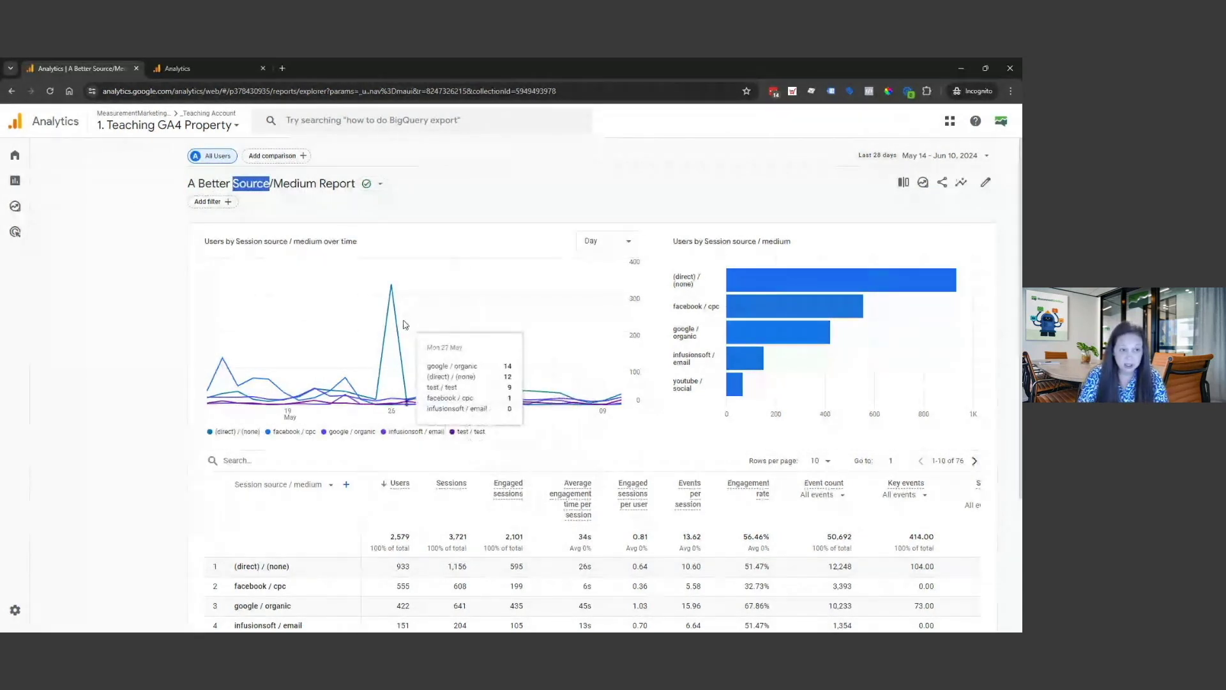
View the original Traffic acquisition report among the Life cycle Acquisition reports
mouse_move(16, 184)
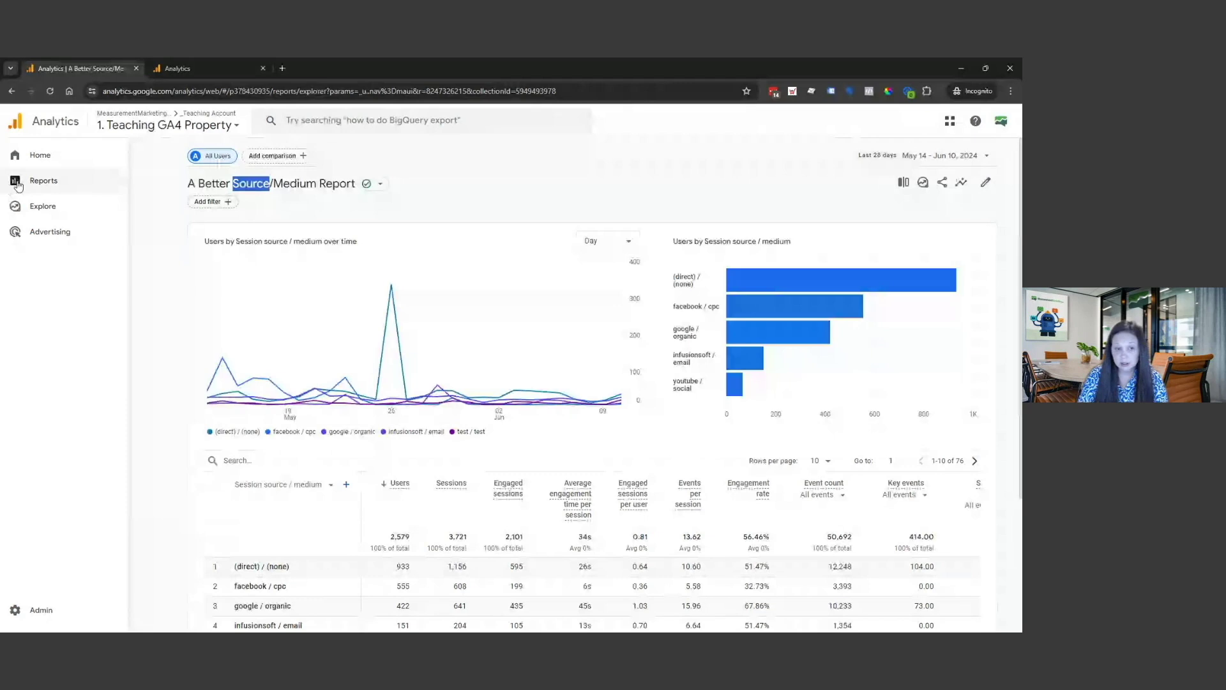
click(16, 184)
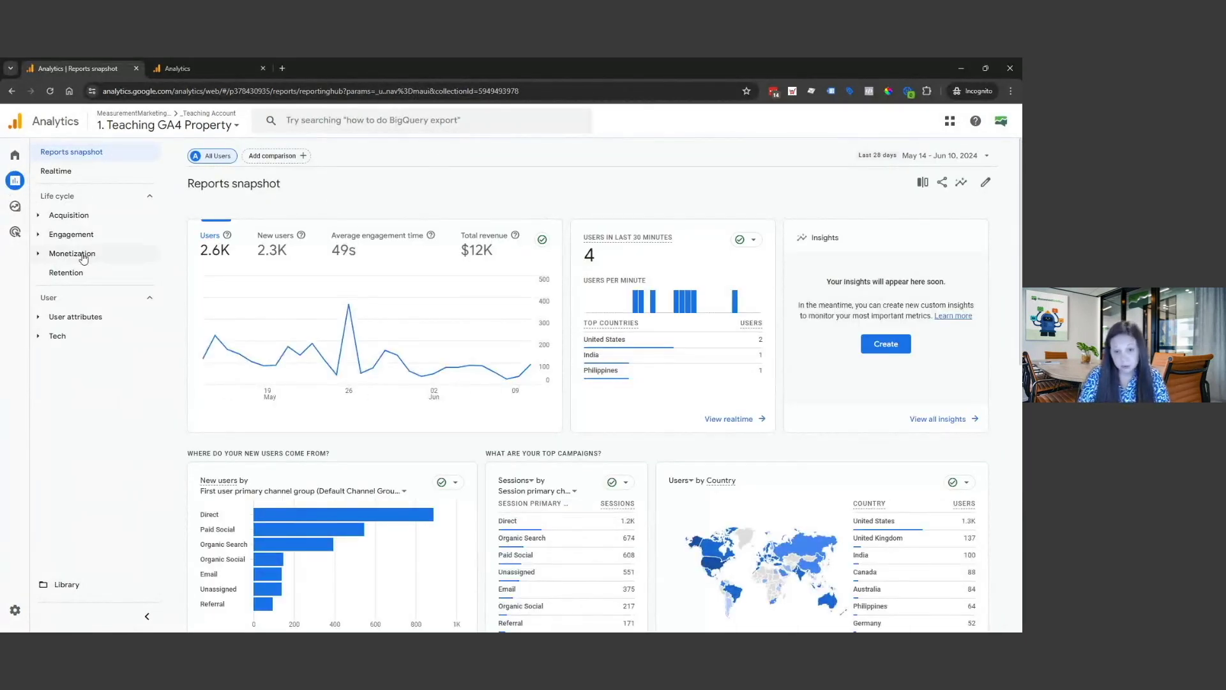
click(69, 215)
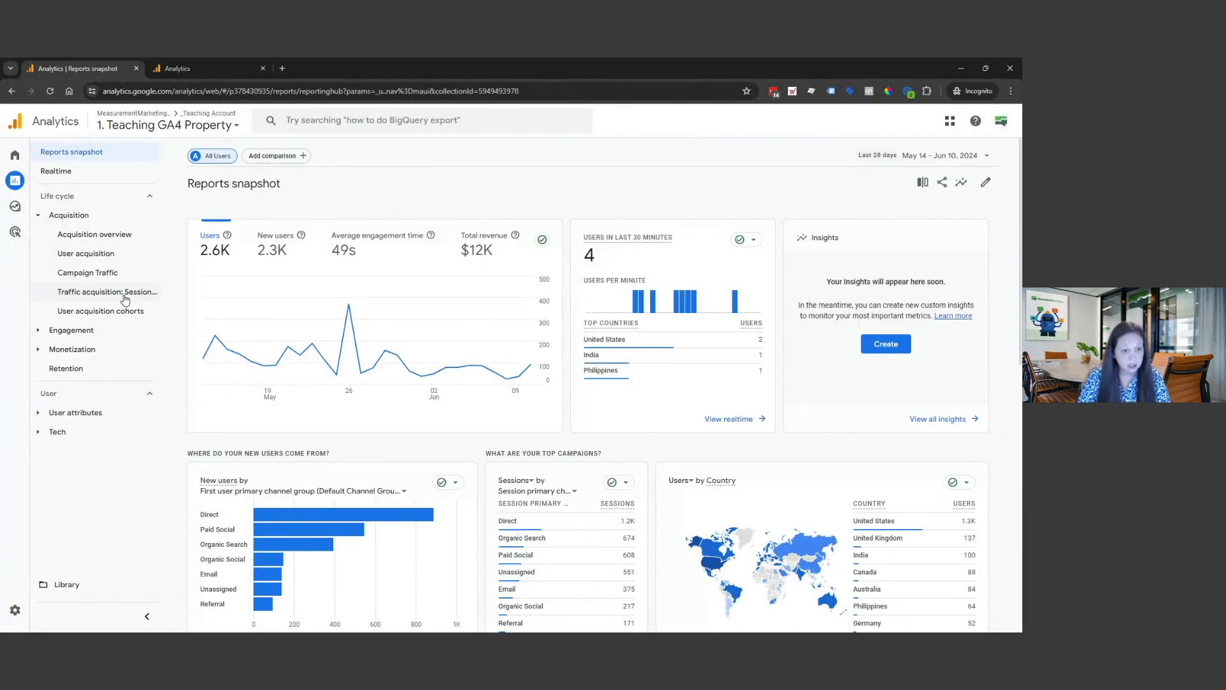
click(107, 292)
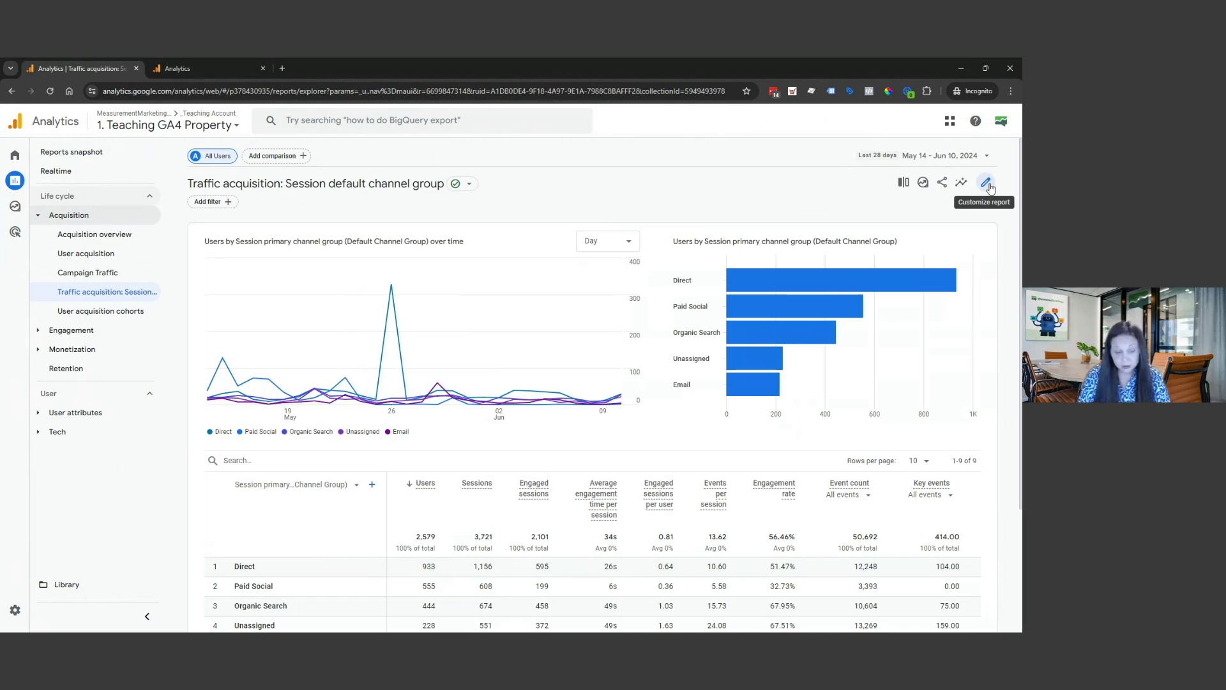
Go to the report Library and publish the Business objectives collection
click(67, 586)
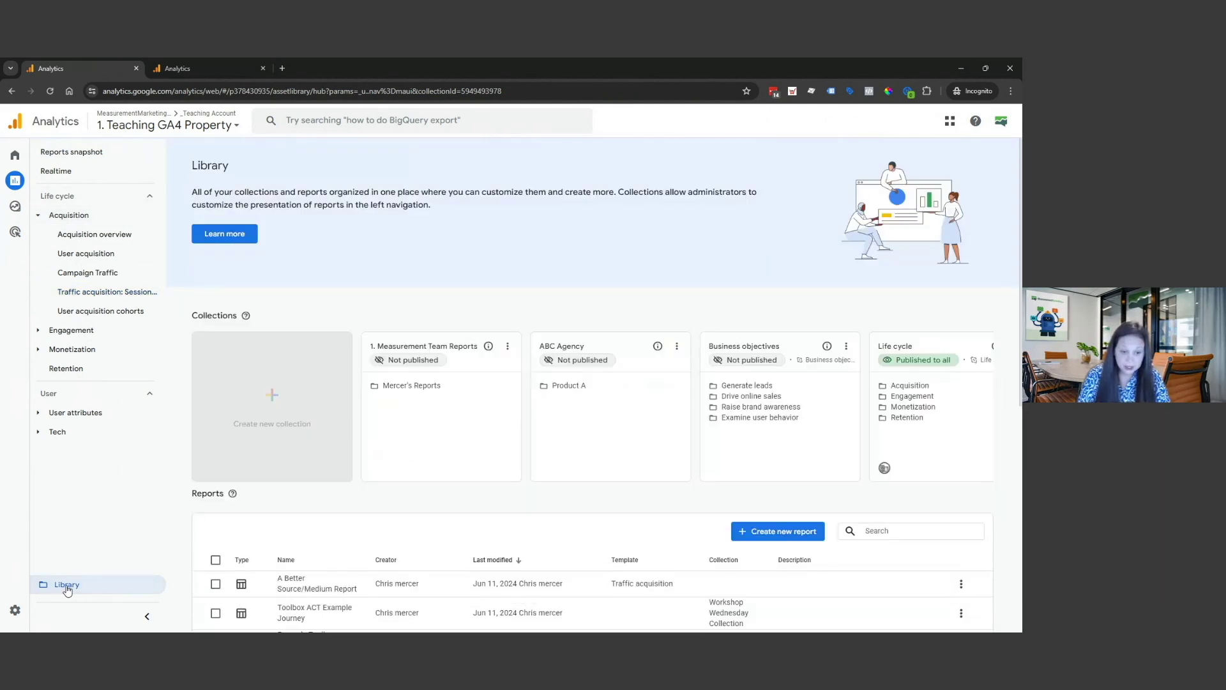
scroll(342, 447, down, 2)
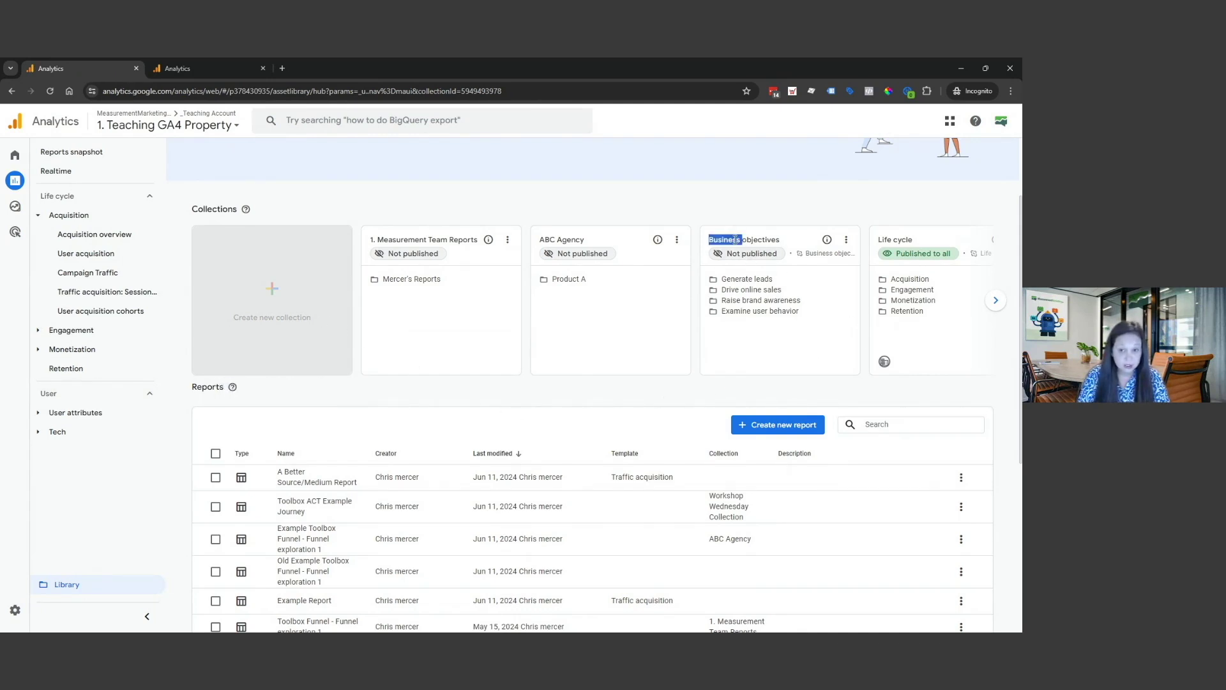
triple_click(735, 240)
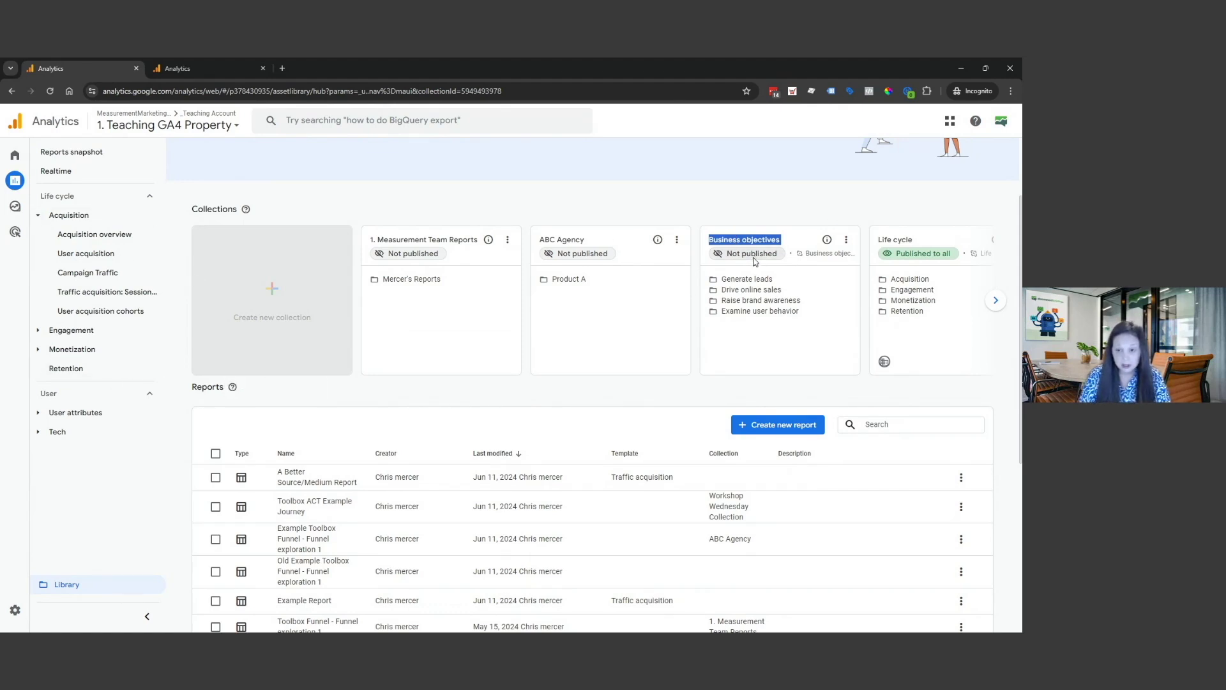
click(846, 241)
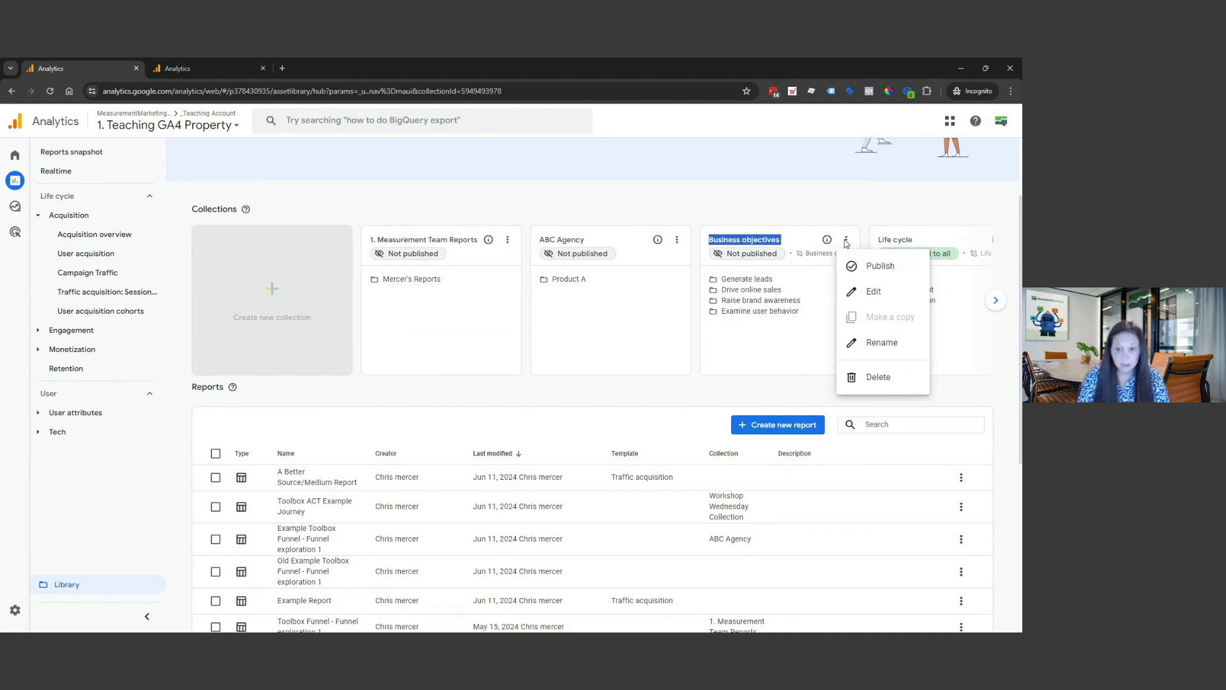
click(881, 266)
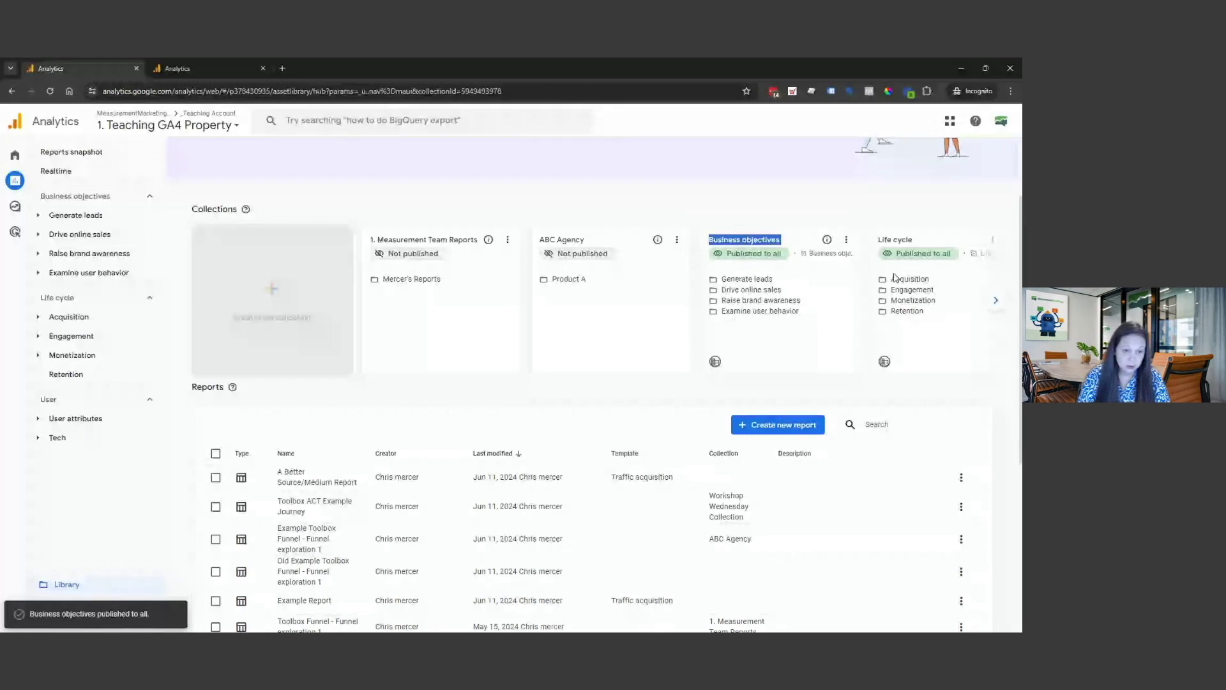
Look through the other collections and the reports under Generate leads and Drive online sales in Business objectives
click(995, 304)
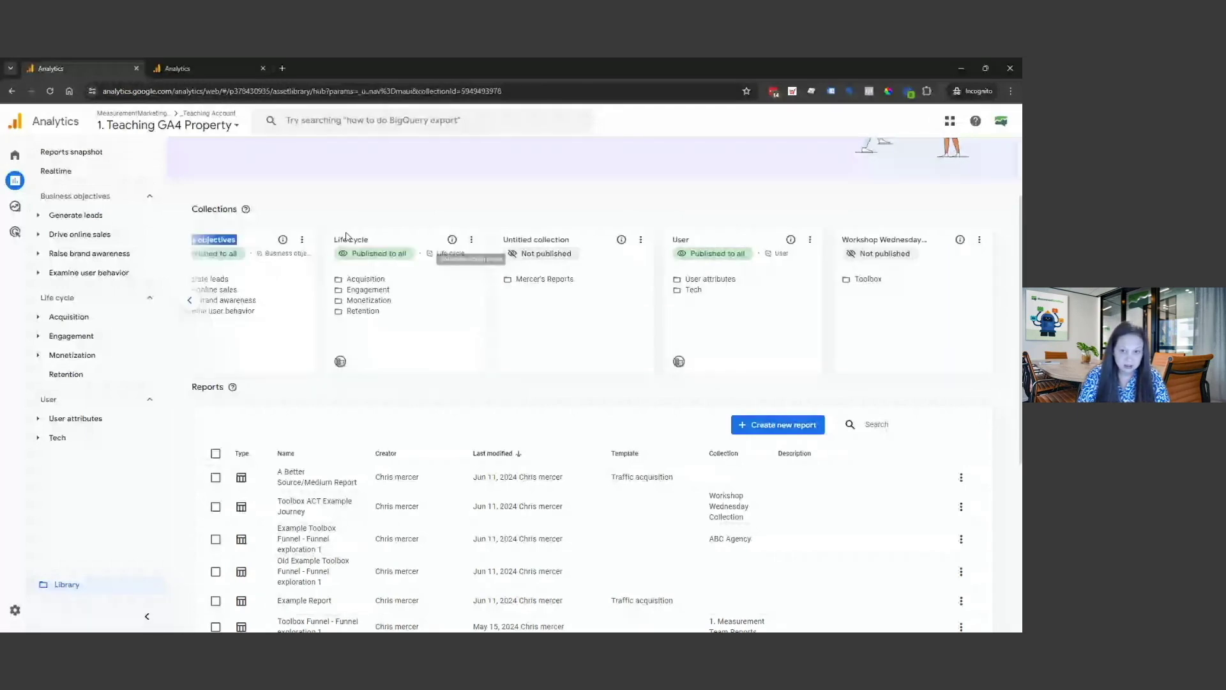
click(189, 303)
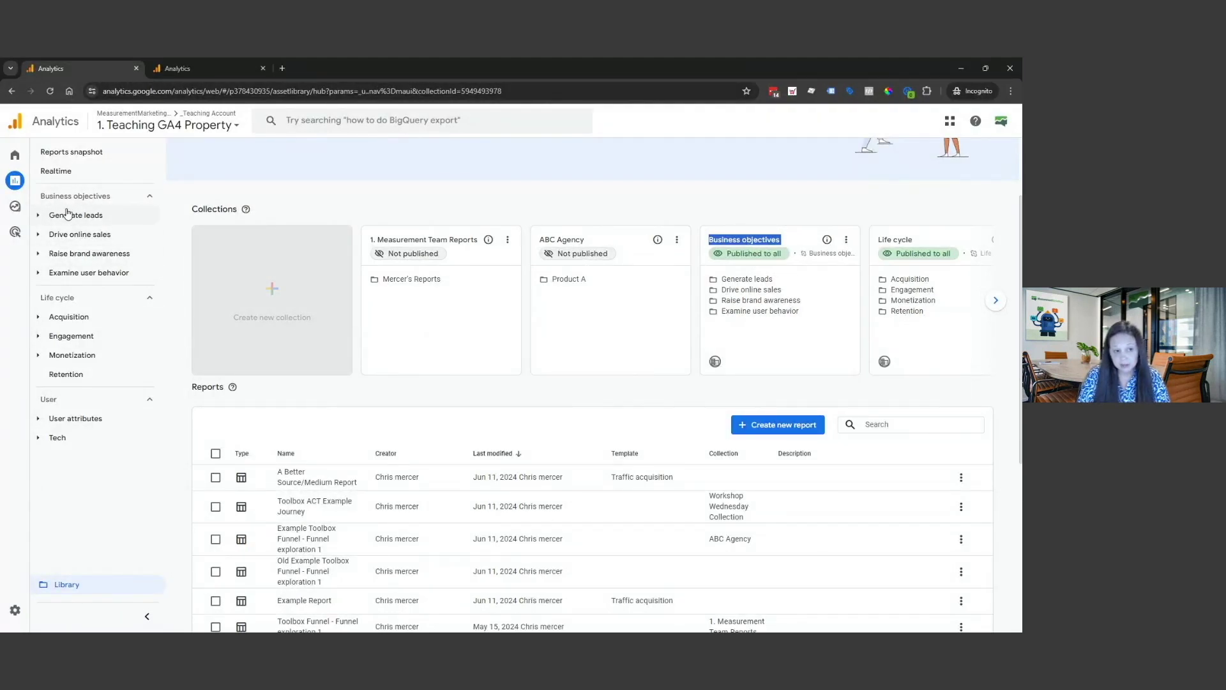
click(50, 215)
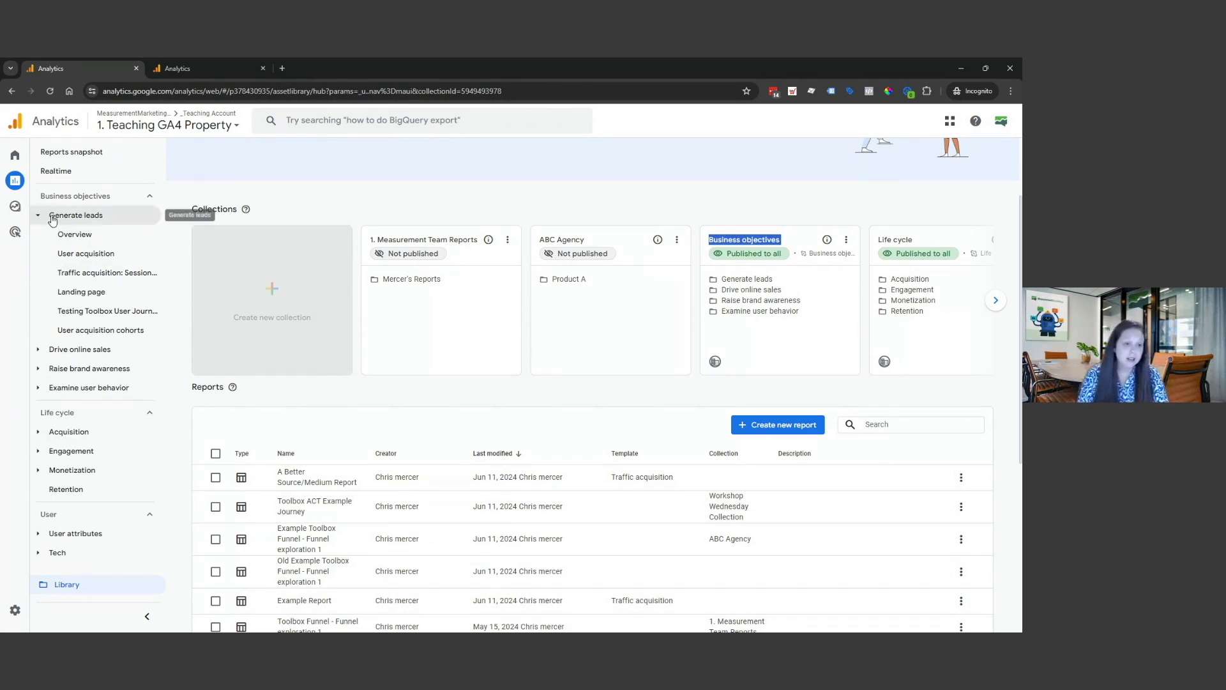
click(52, 217)
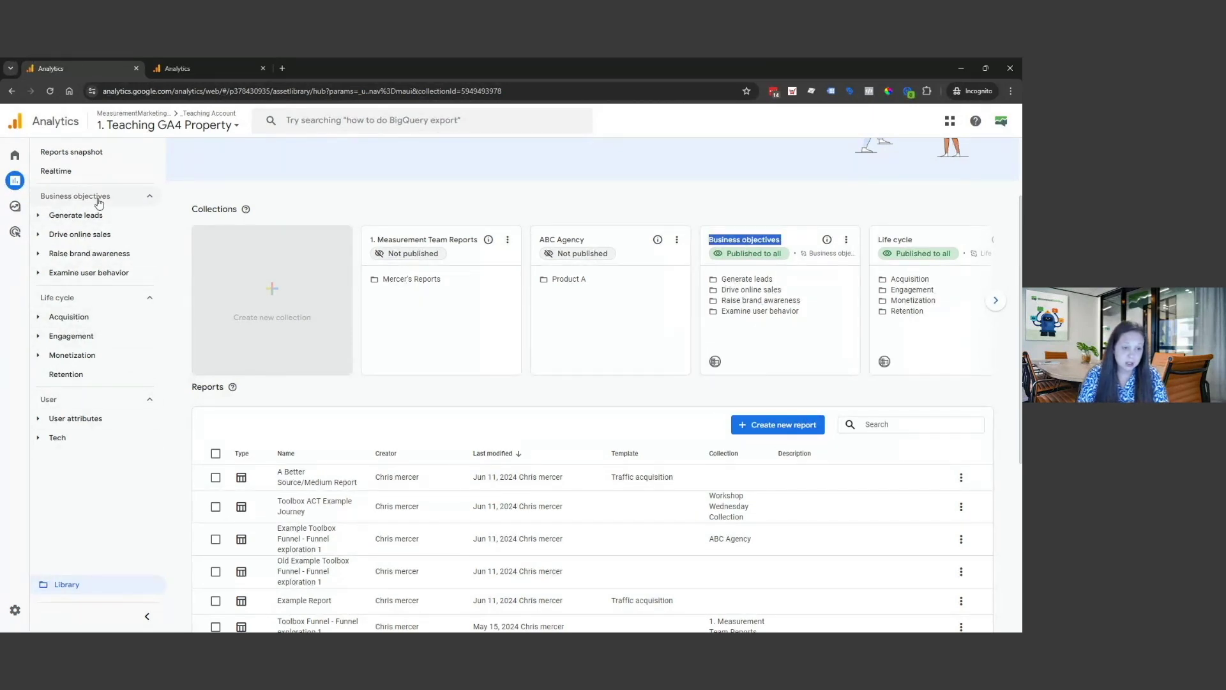
click(36, 216)
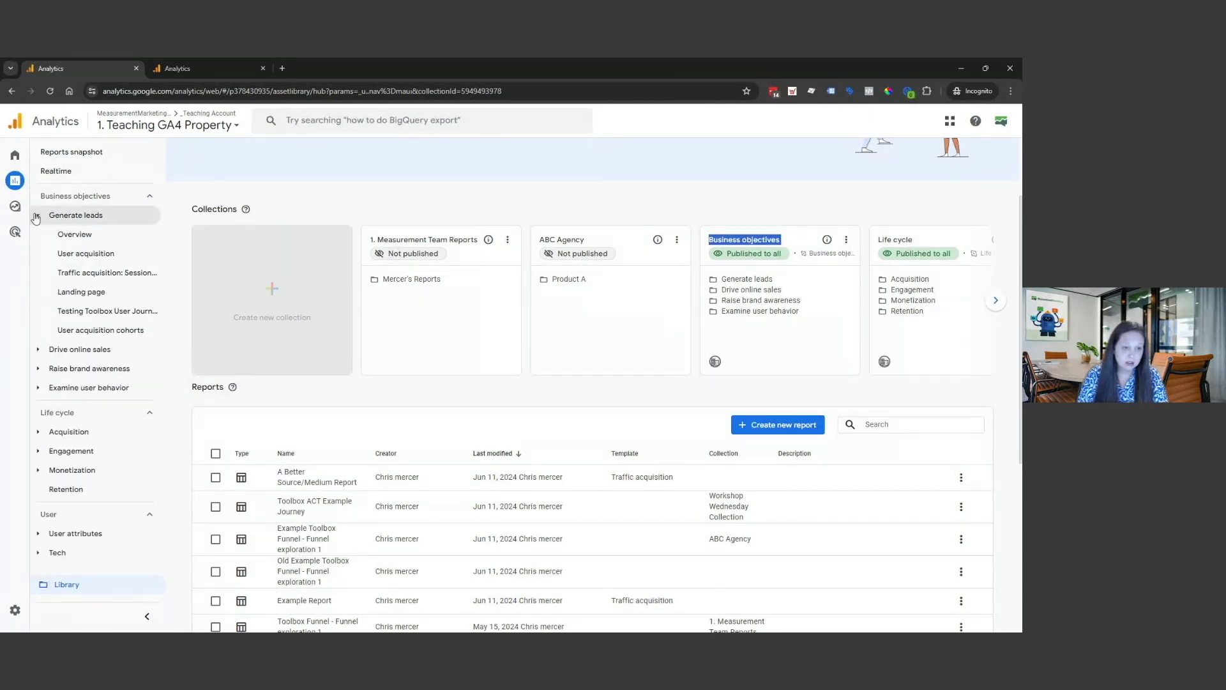
click(38, 349)
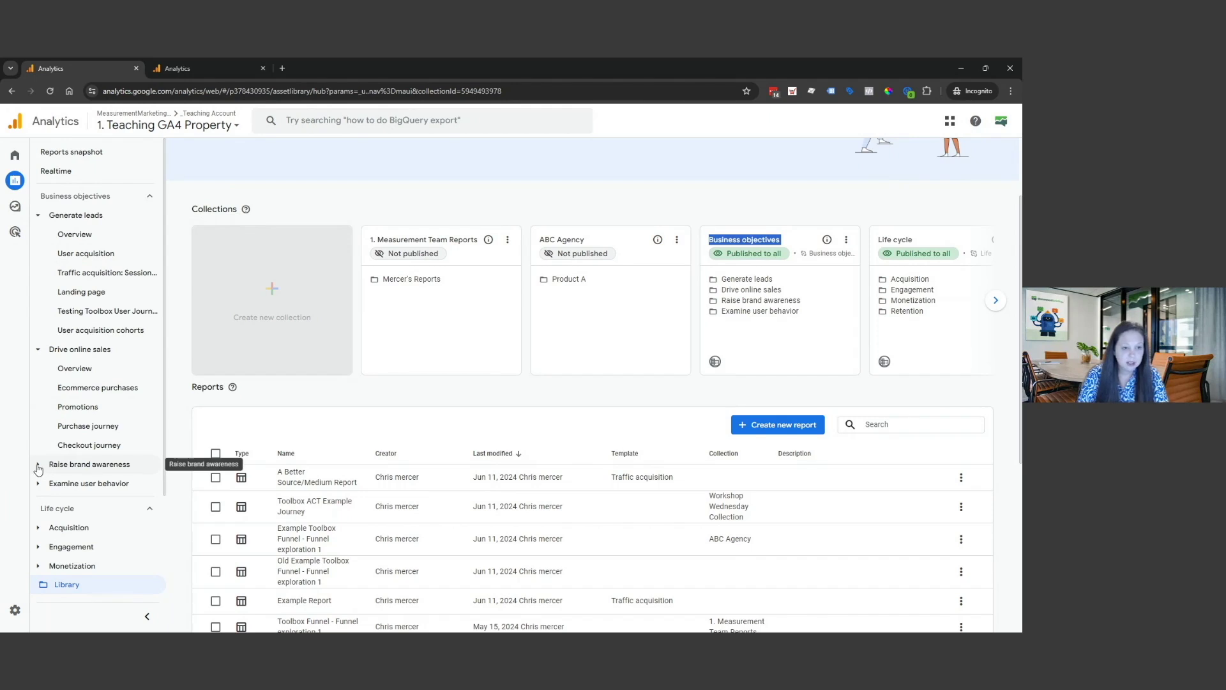
click(38, 349)
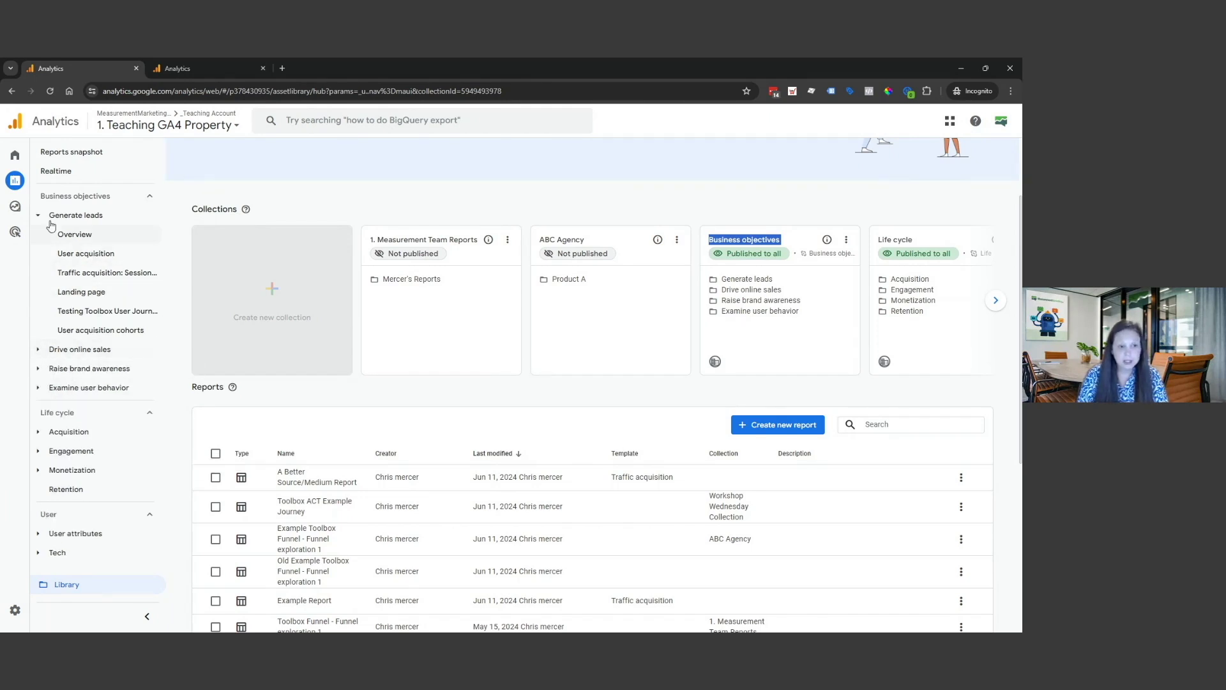
Collapse the Generate leads reports and unpublish the Life cycle collection
click(39, 215)
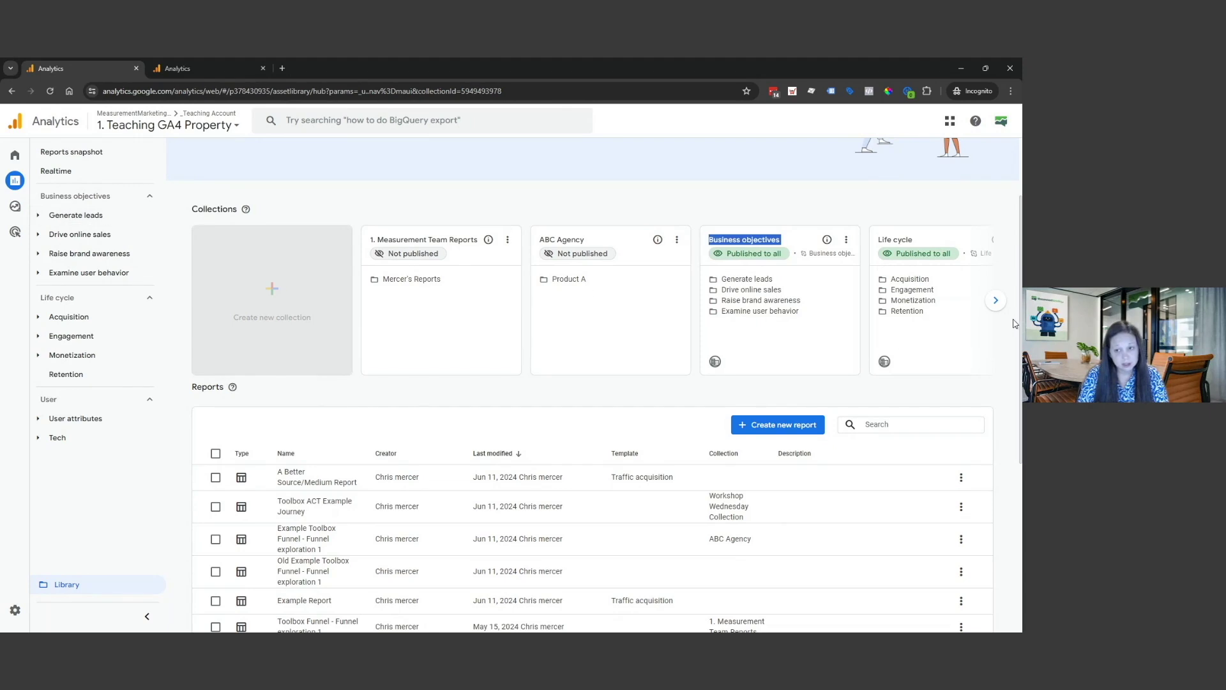
click(995, 301)
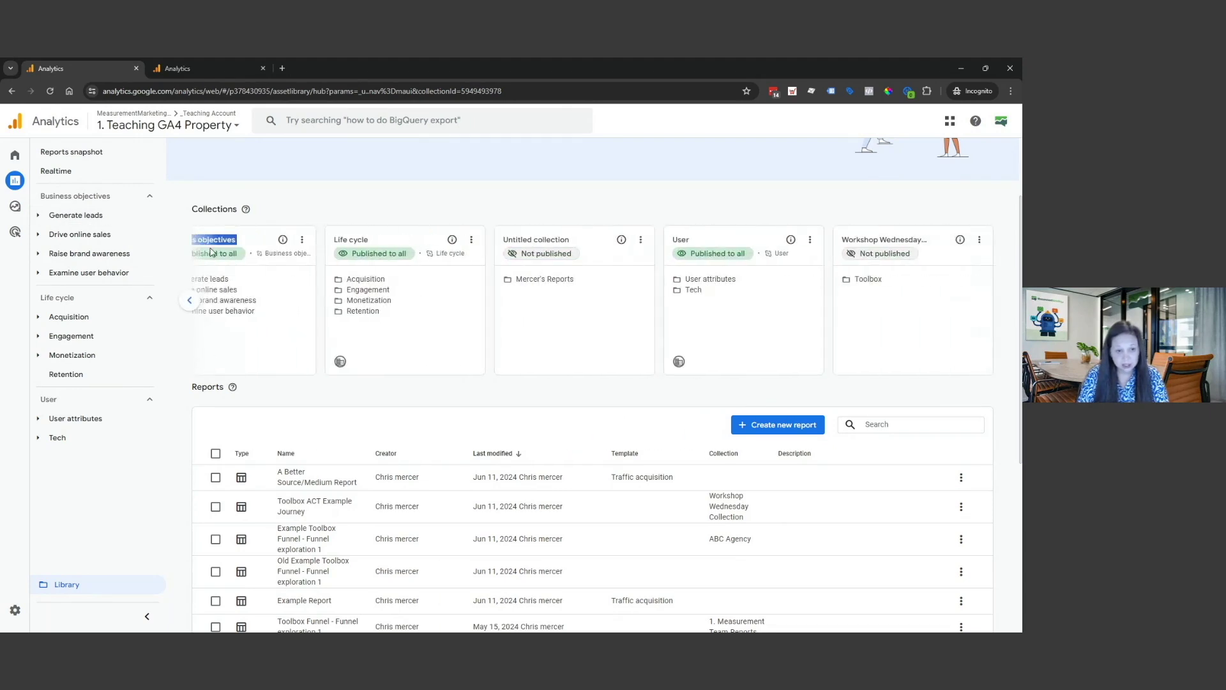
click(472, 240)
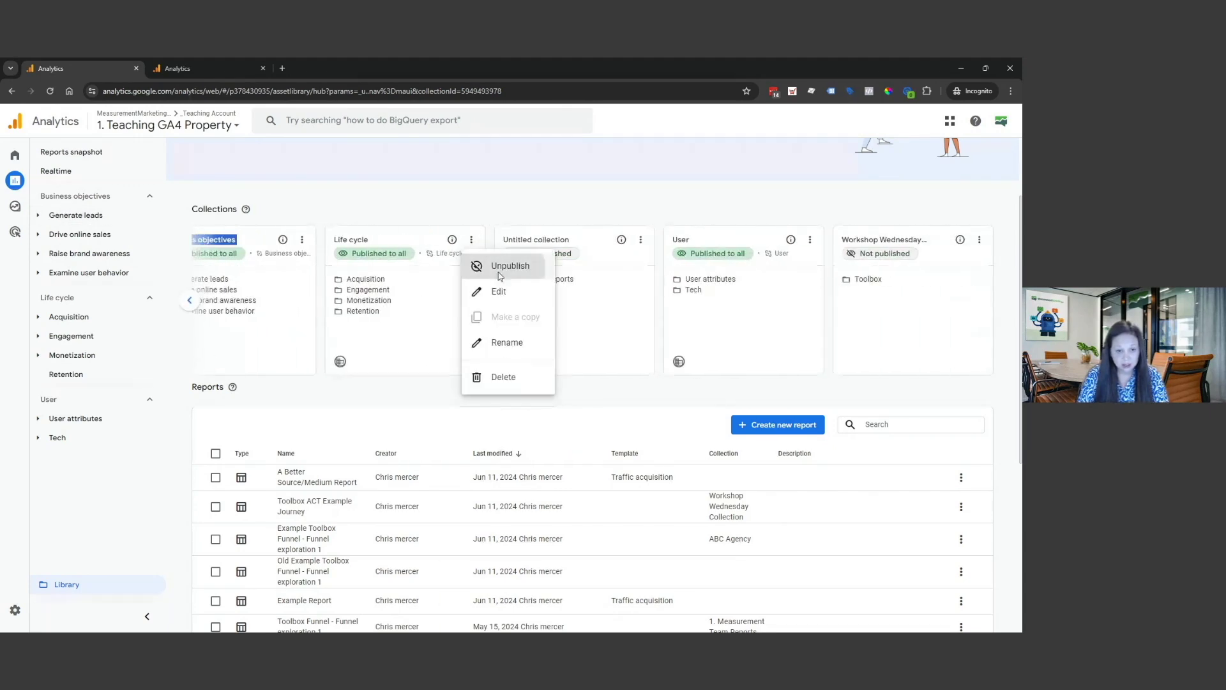
click(499, 266)
click(191, 301)
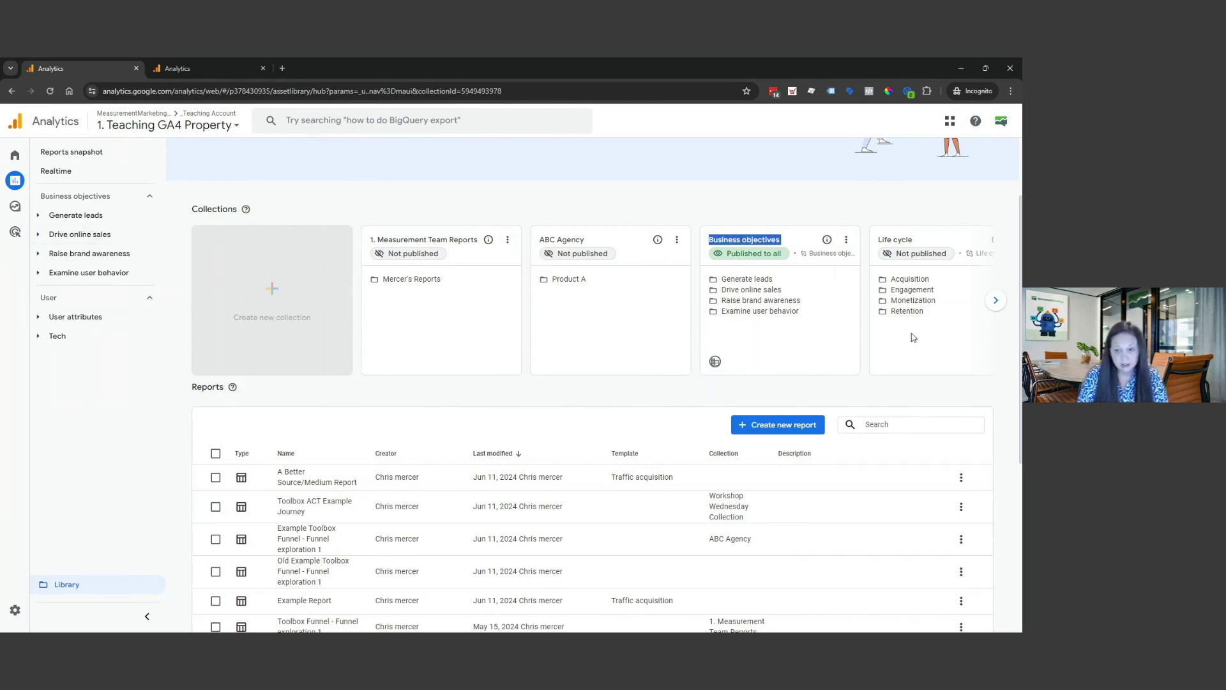
Delete the Untitled collection and the Workshop Wednesday Collection, and return to the start of the collections
click(995, 308)
click(994, 301)
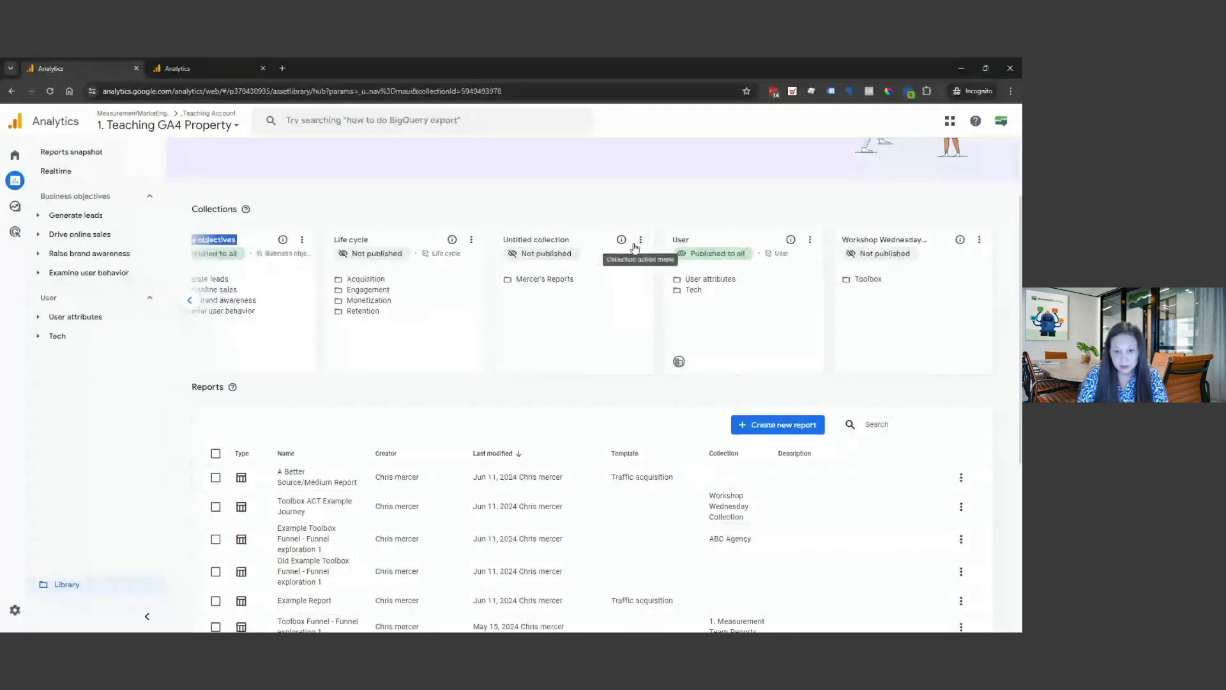
click(641, 239)
click(667, 377)
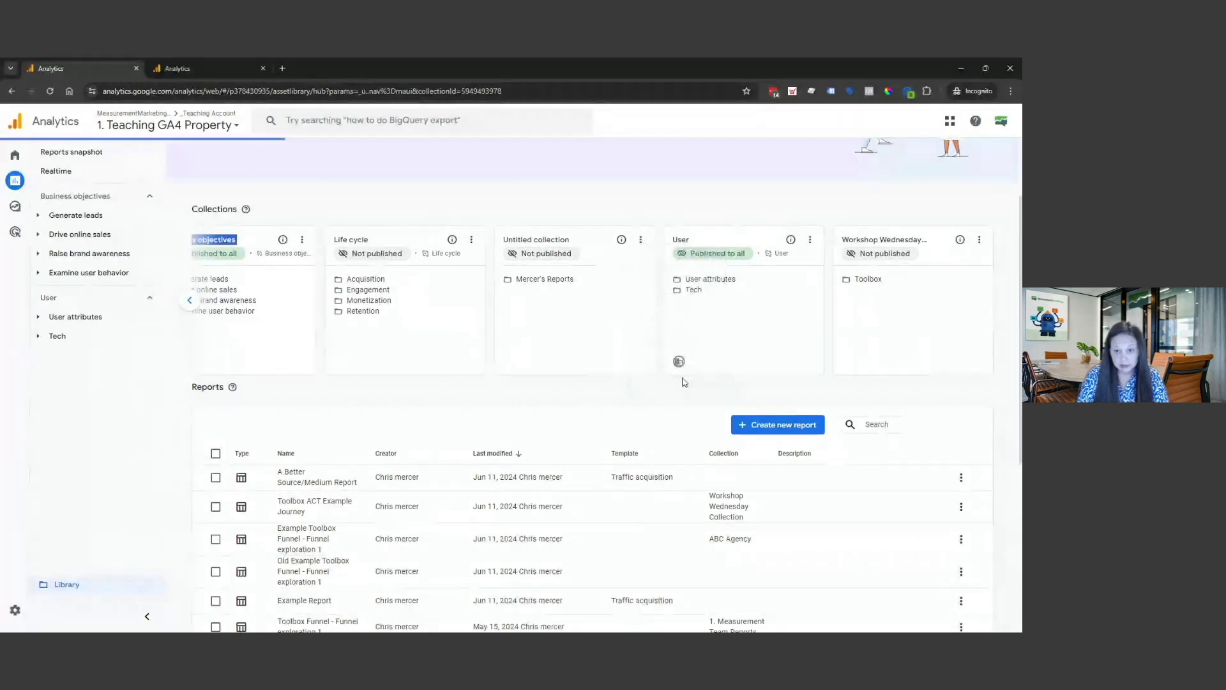
click(980, 241)
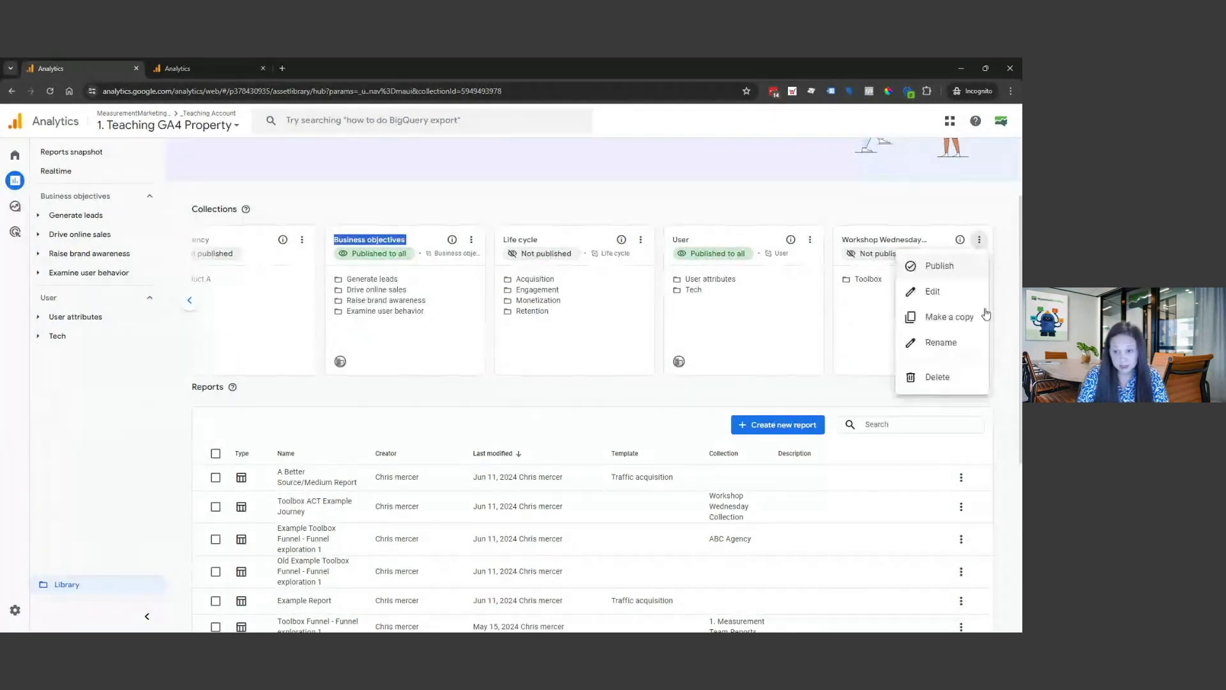
click(954, 380)
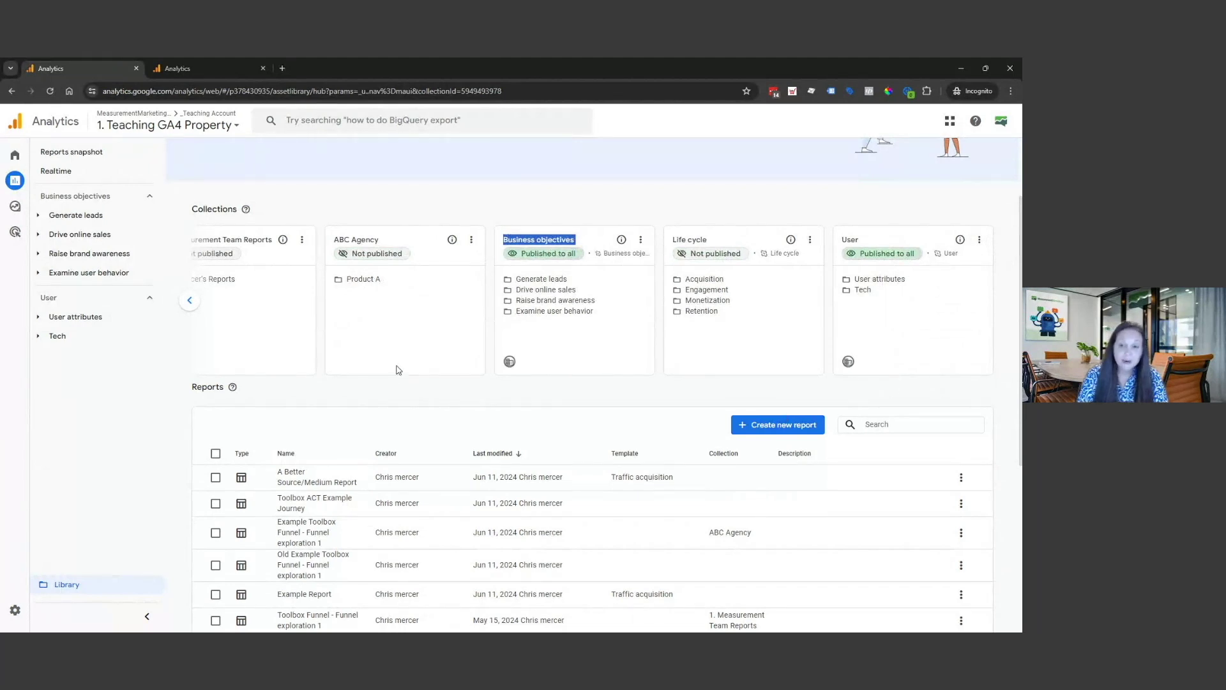
click(189, 300)
click(187, 301)
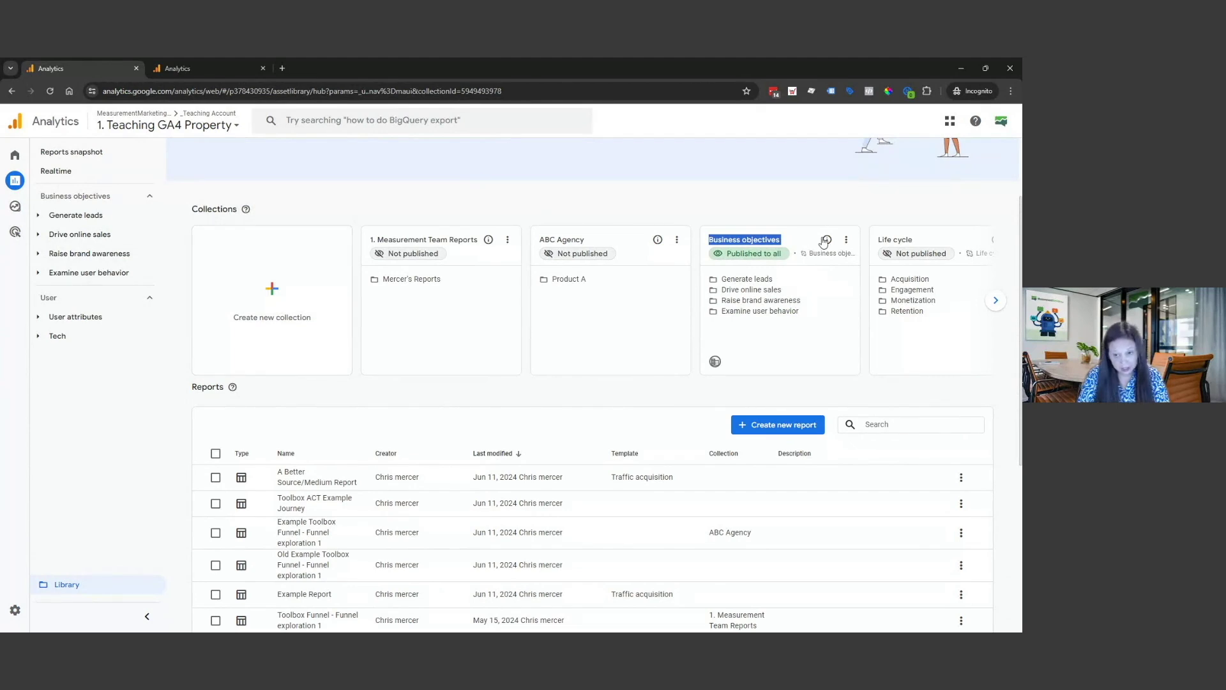
click(847, 239)
click(239, 293)
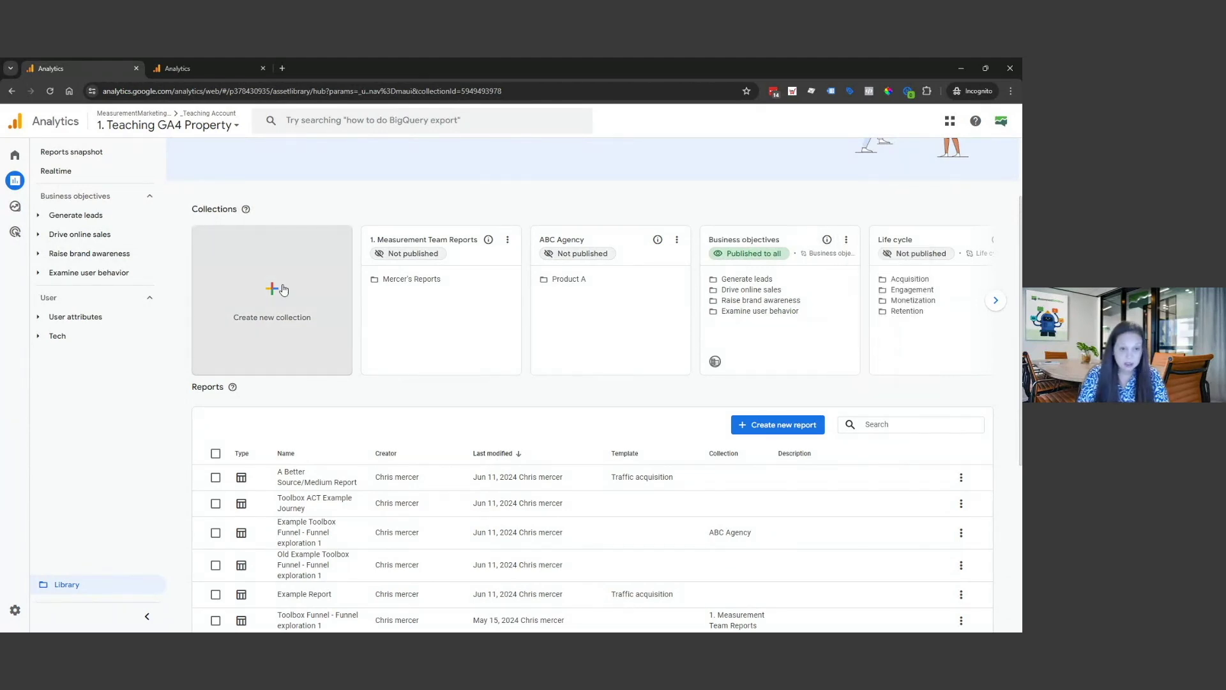
Create a new blank report collection and name it XYZ Agency
click(282, 291)
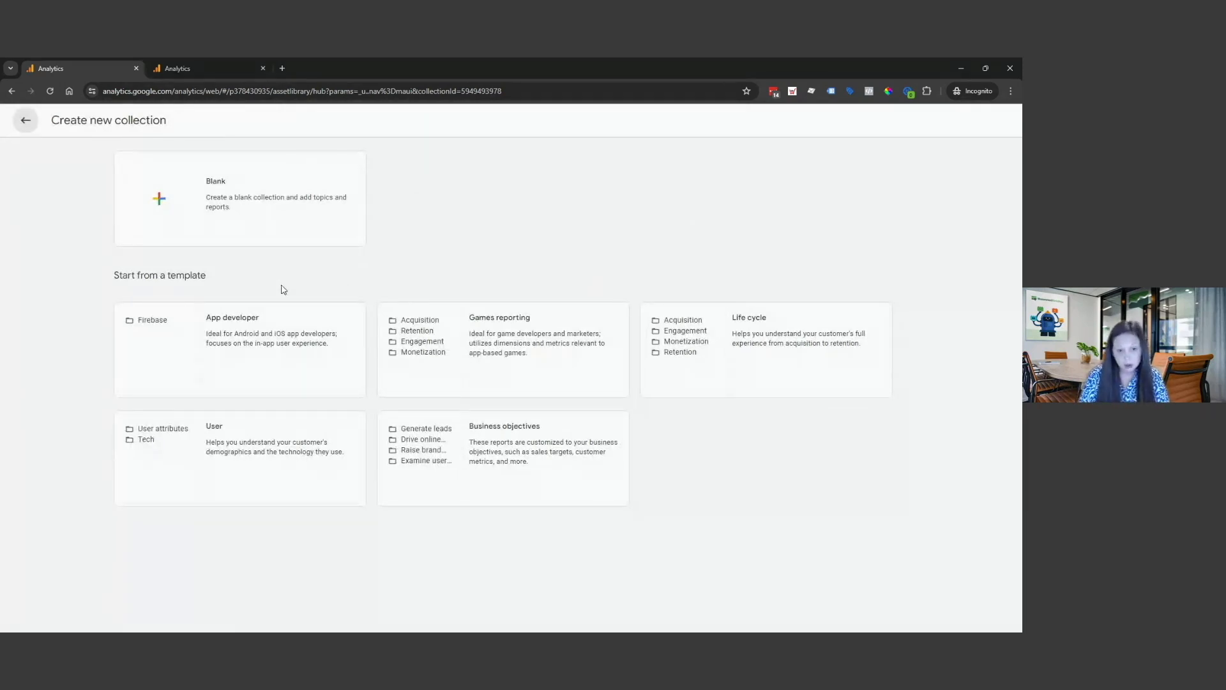
click(188, 202)
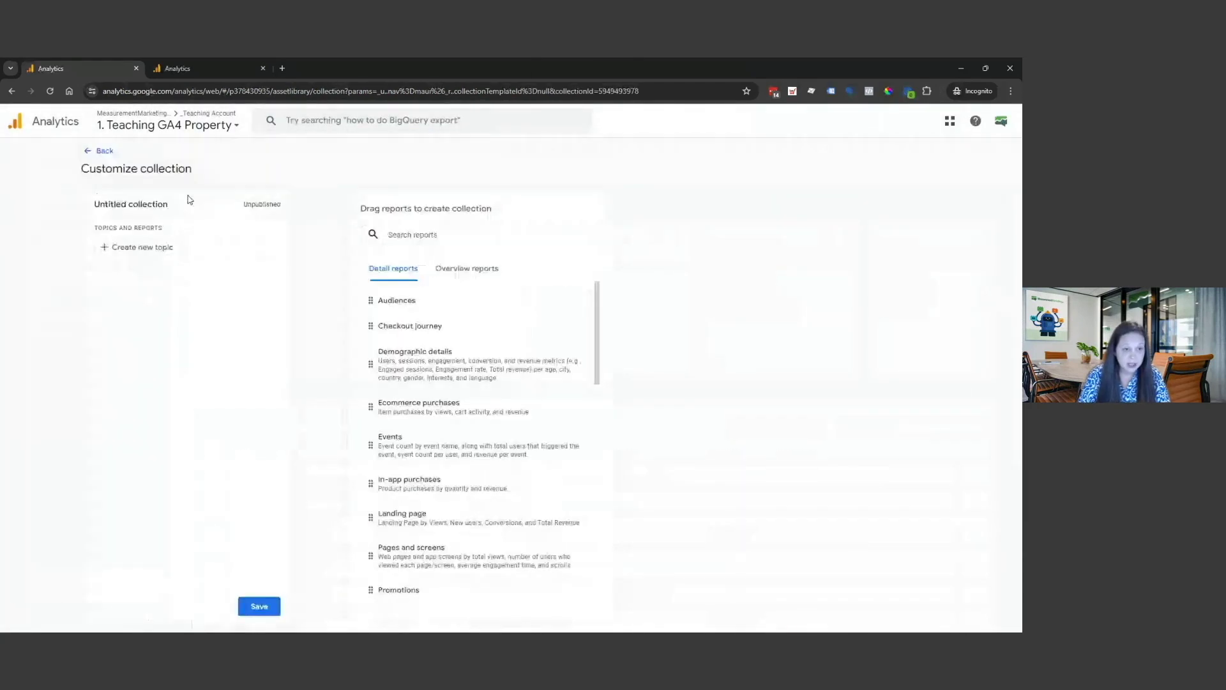
click(159, 204)
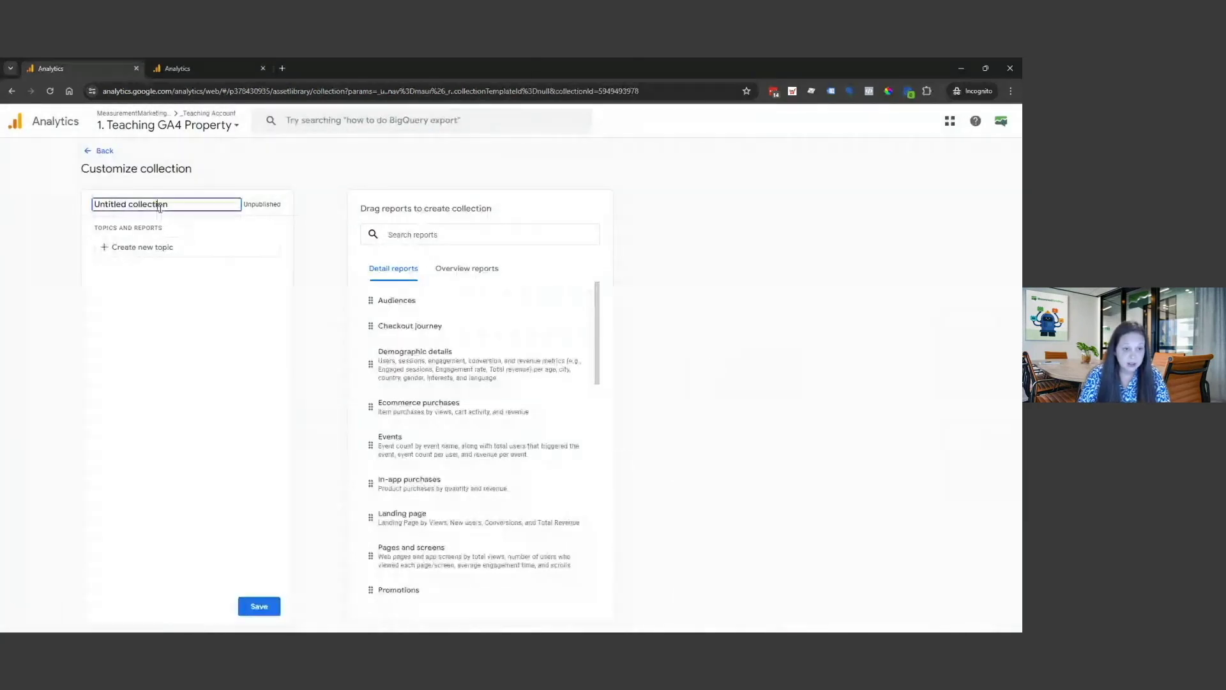
triple_click(159, 204)
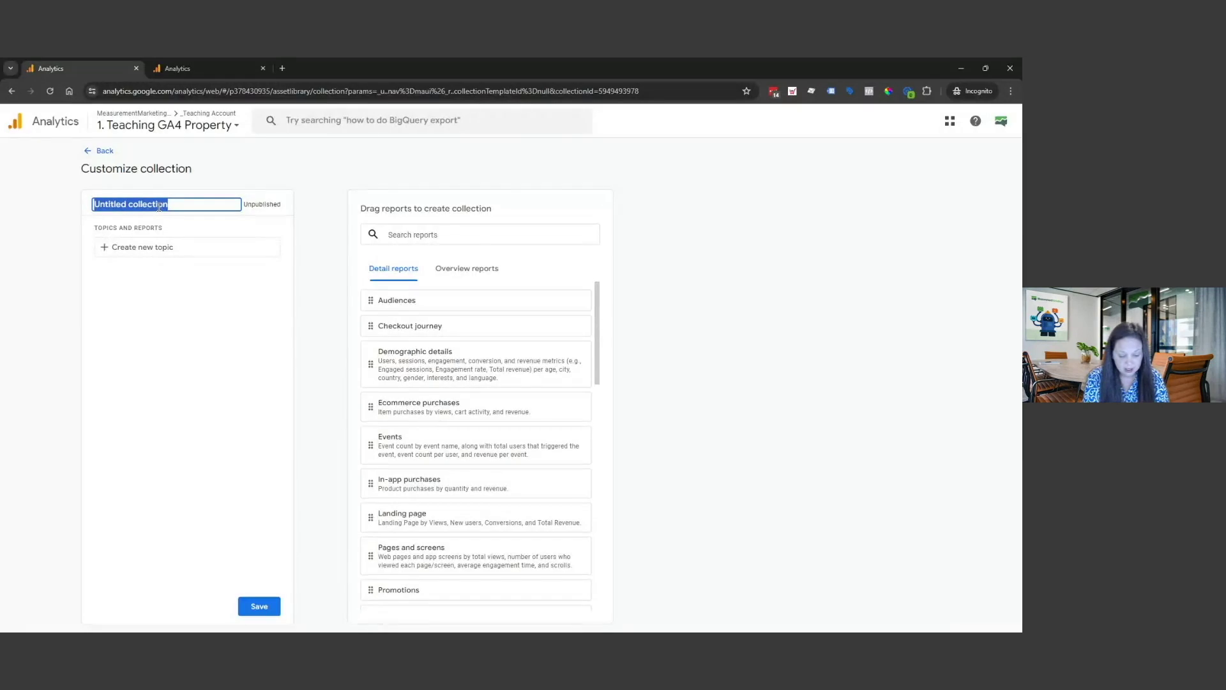
text(XYZ Agency)
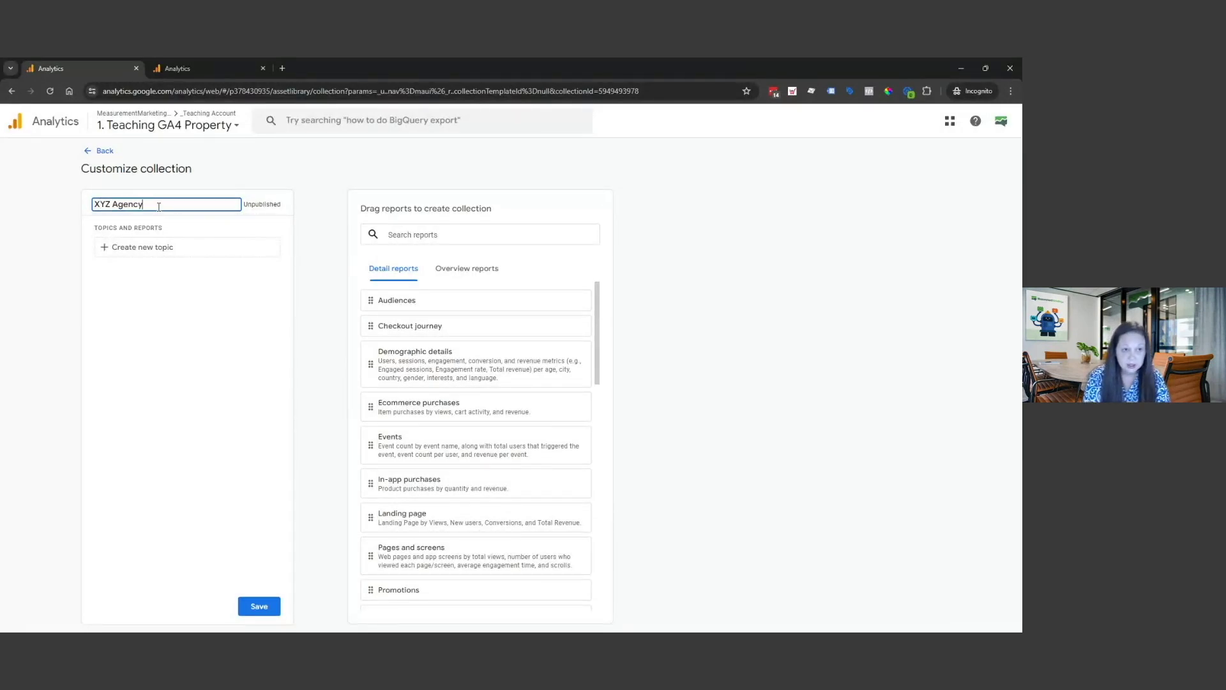
Add a new topic named Product ABC to the XYZ Agency collection
click(158, 247)
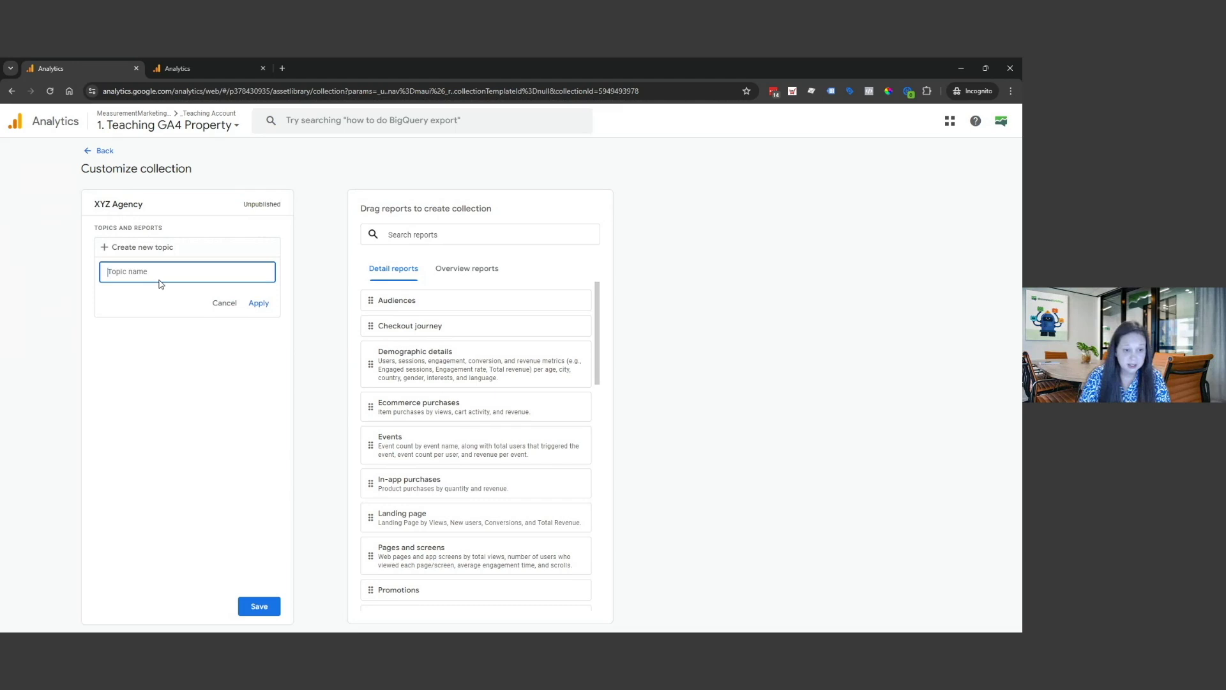
text(T)
key(BackSpace)
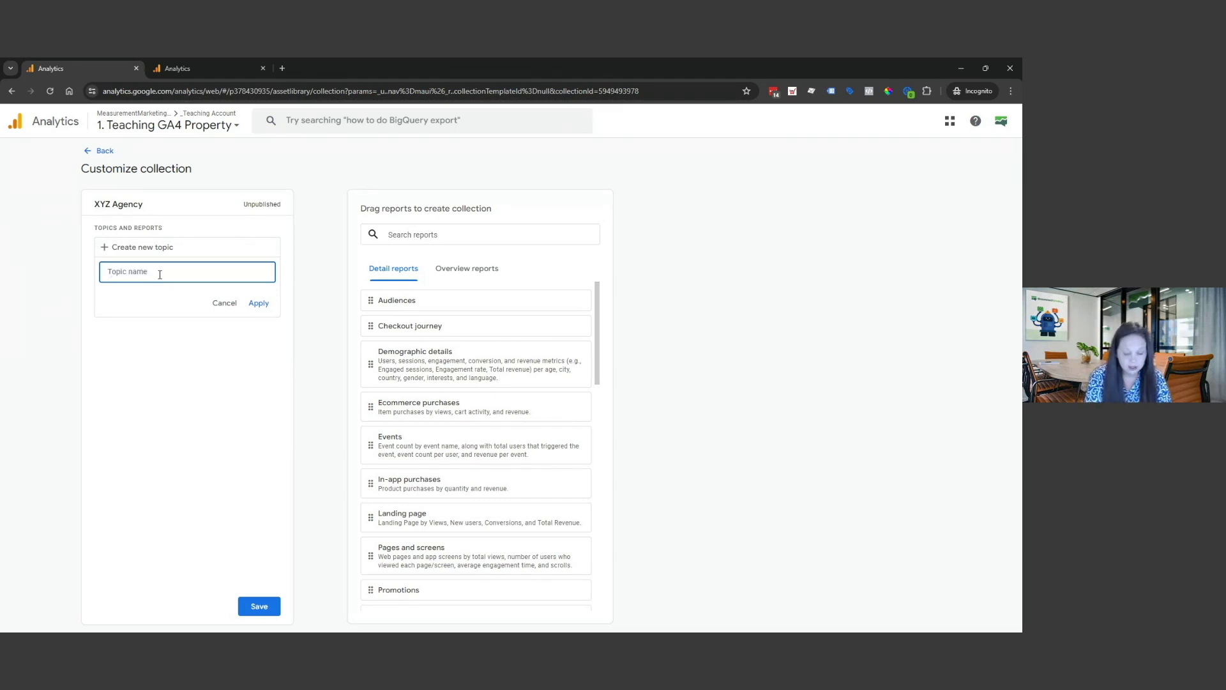
text(Produc)
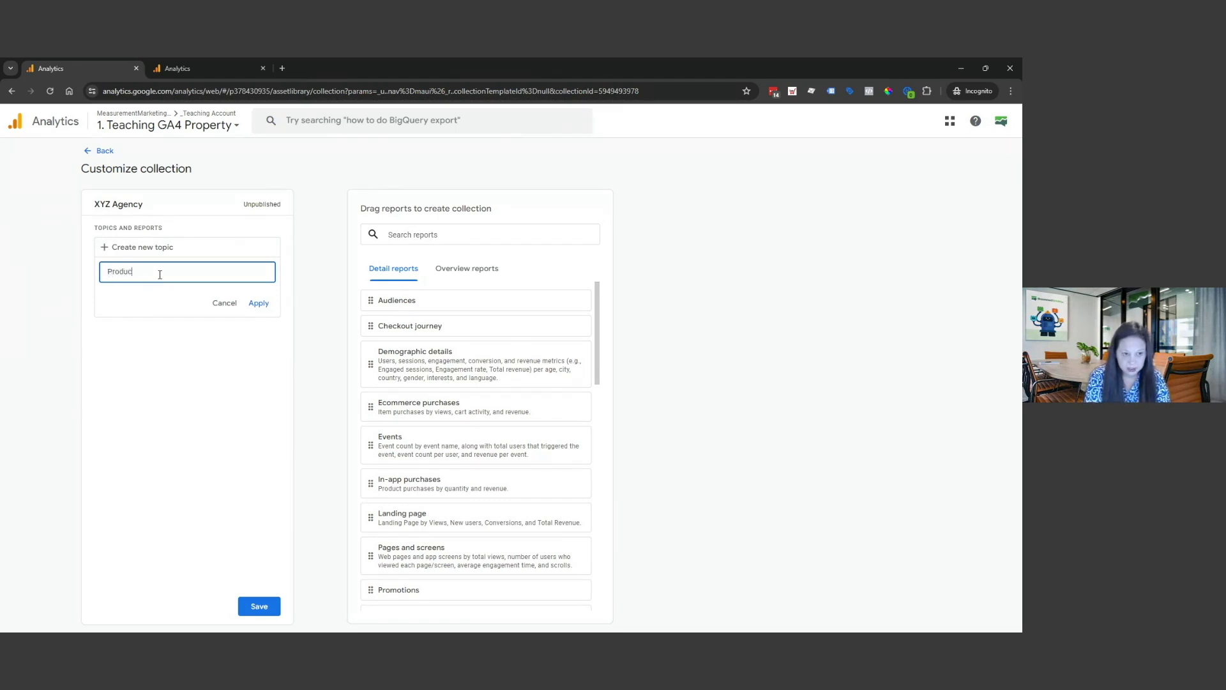
text(t ABC)
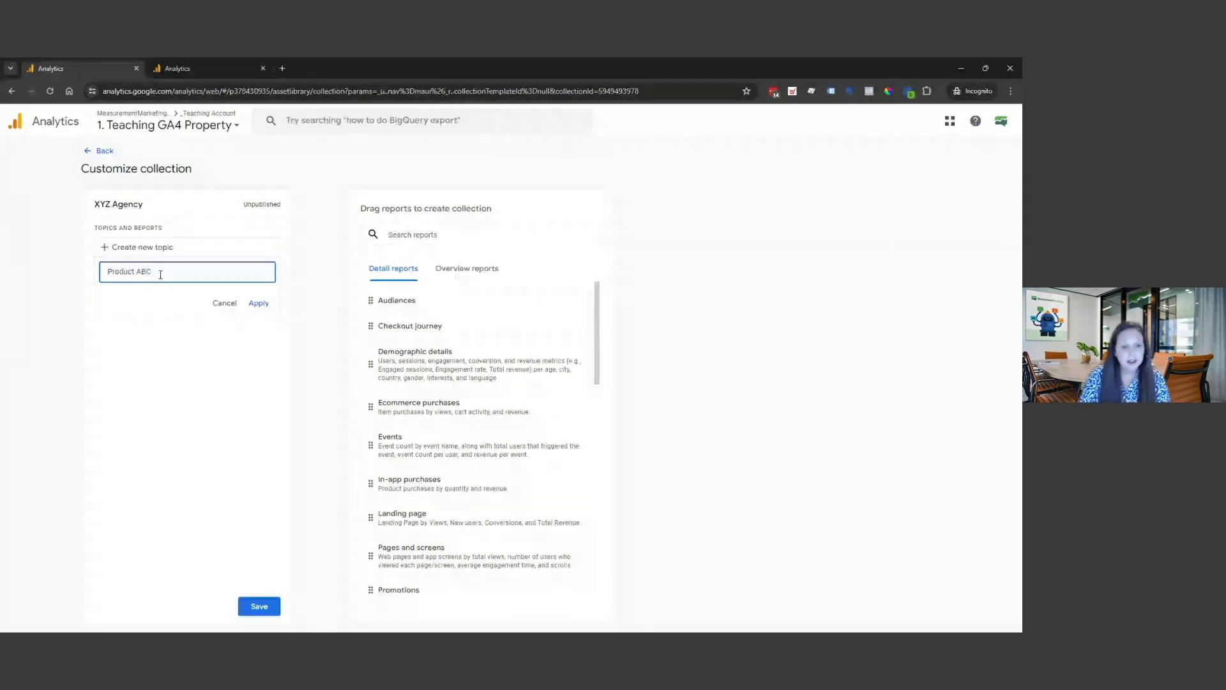
click(257, 304)
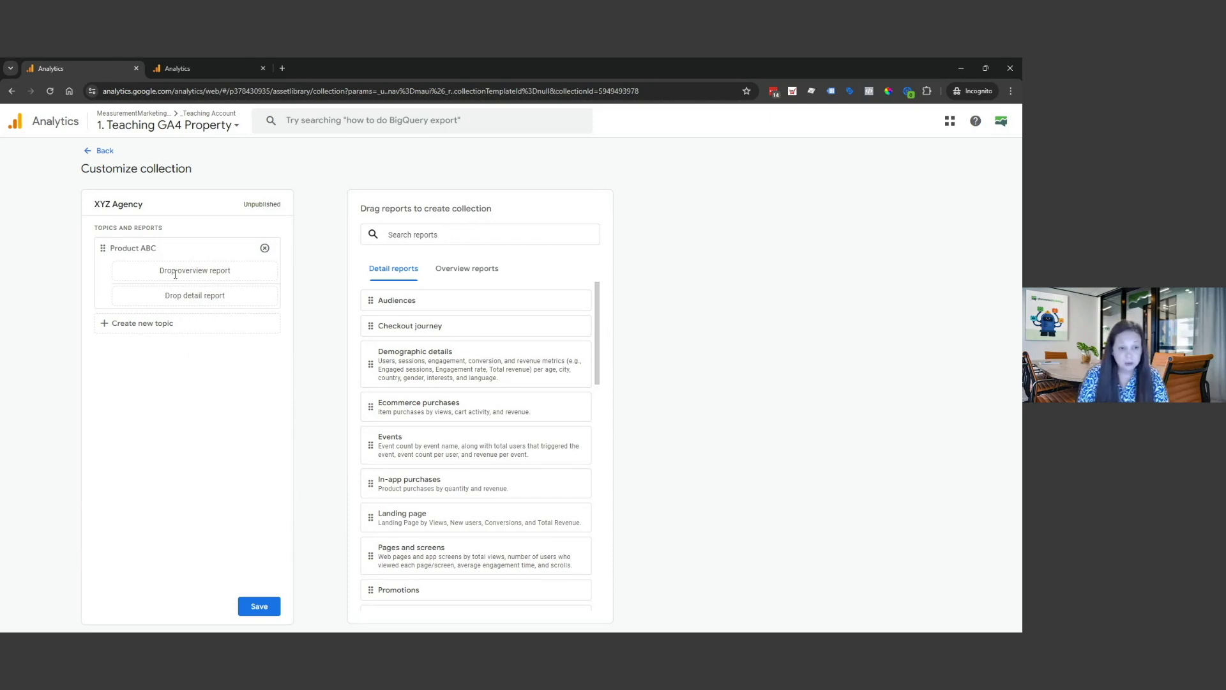
Add A Better Source/Medium Report as a detail report under Product ABC, save the collection and return to the Library
click(482, 236)
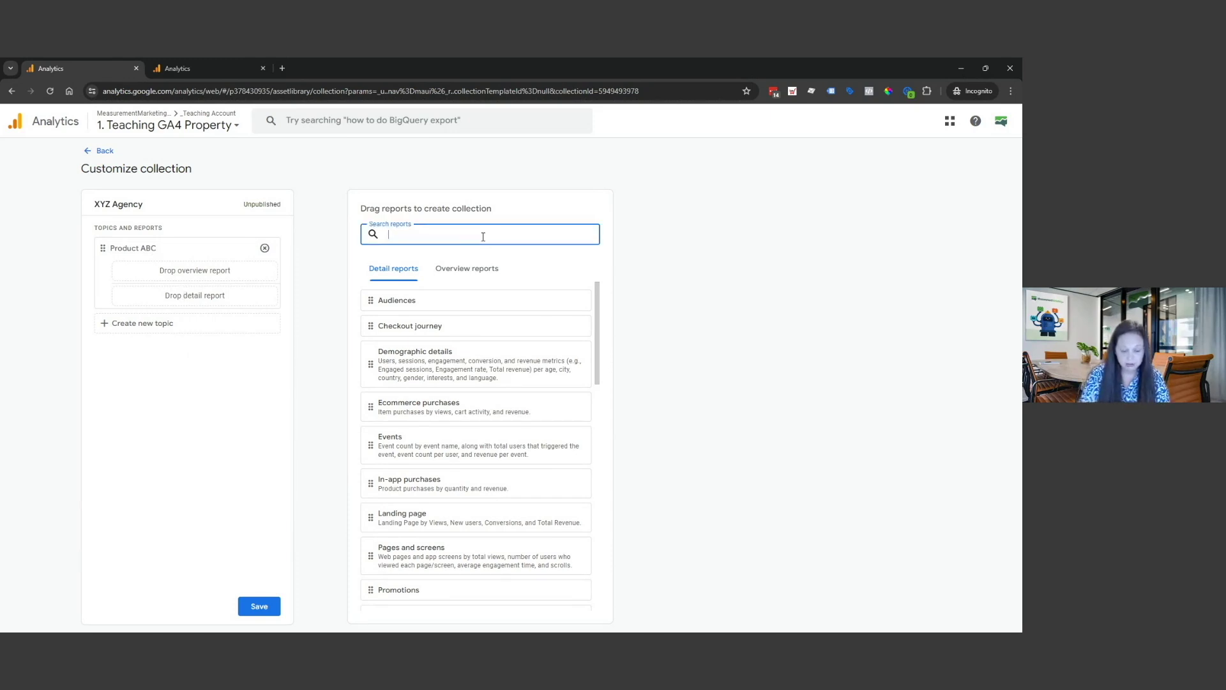
text(be)
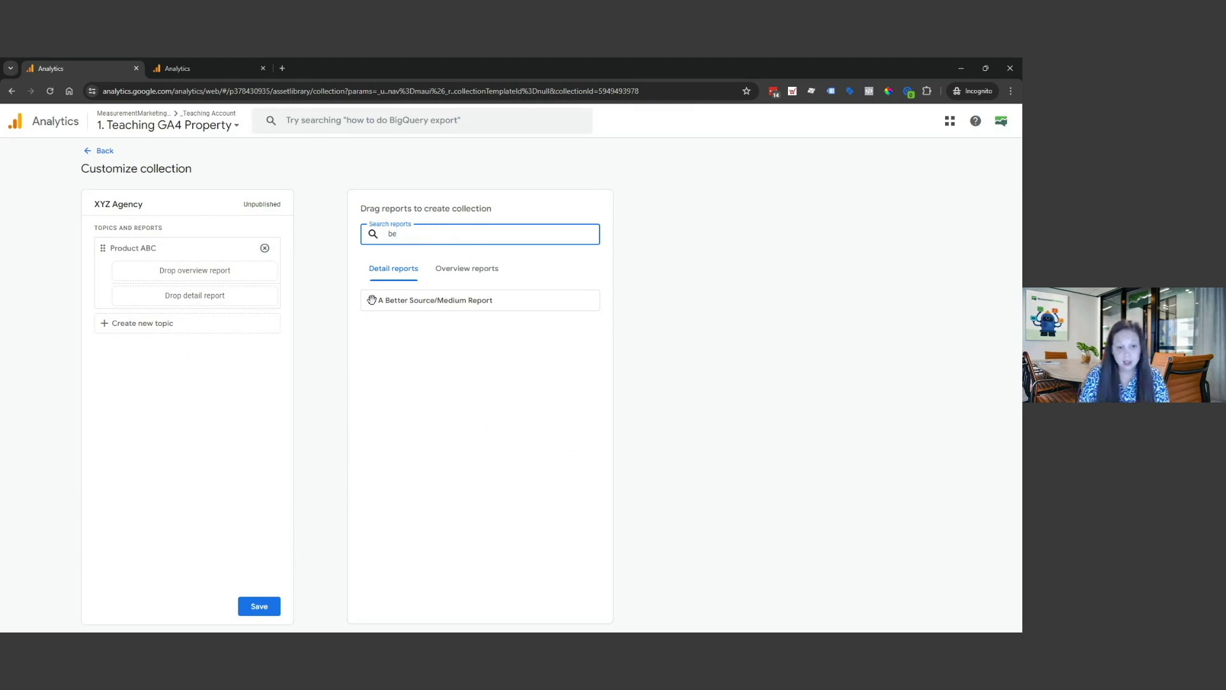
drag(371, 300, 148, 302)
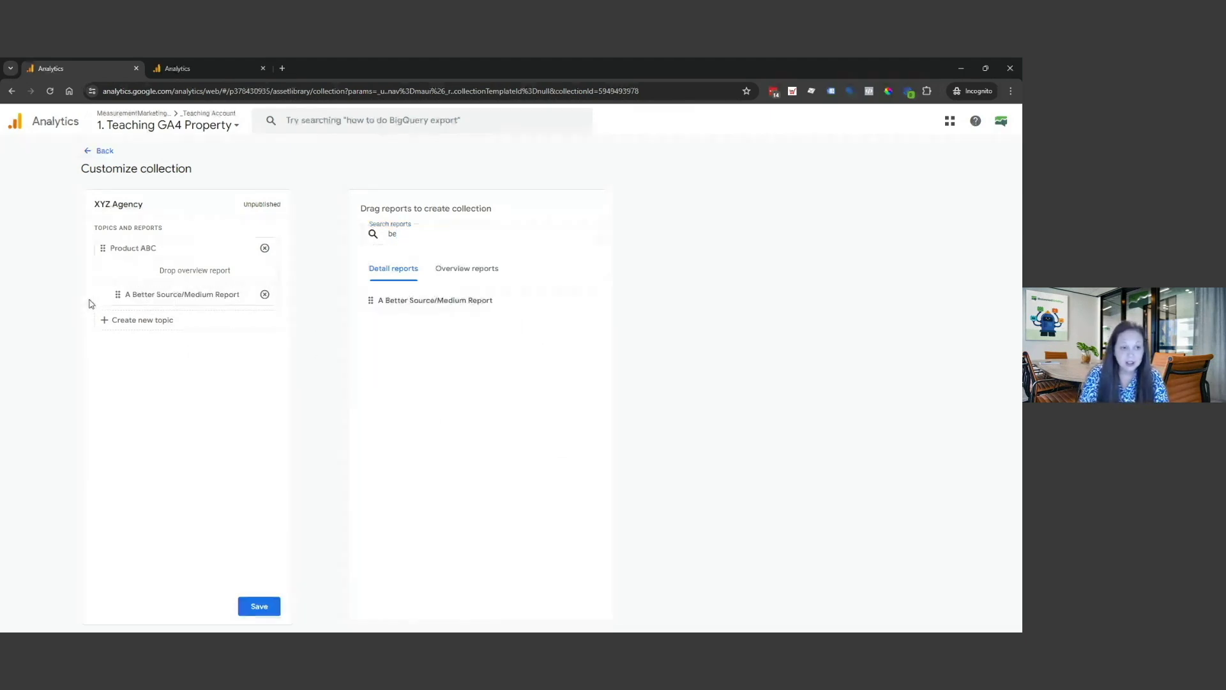
click(269, 611)
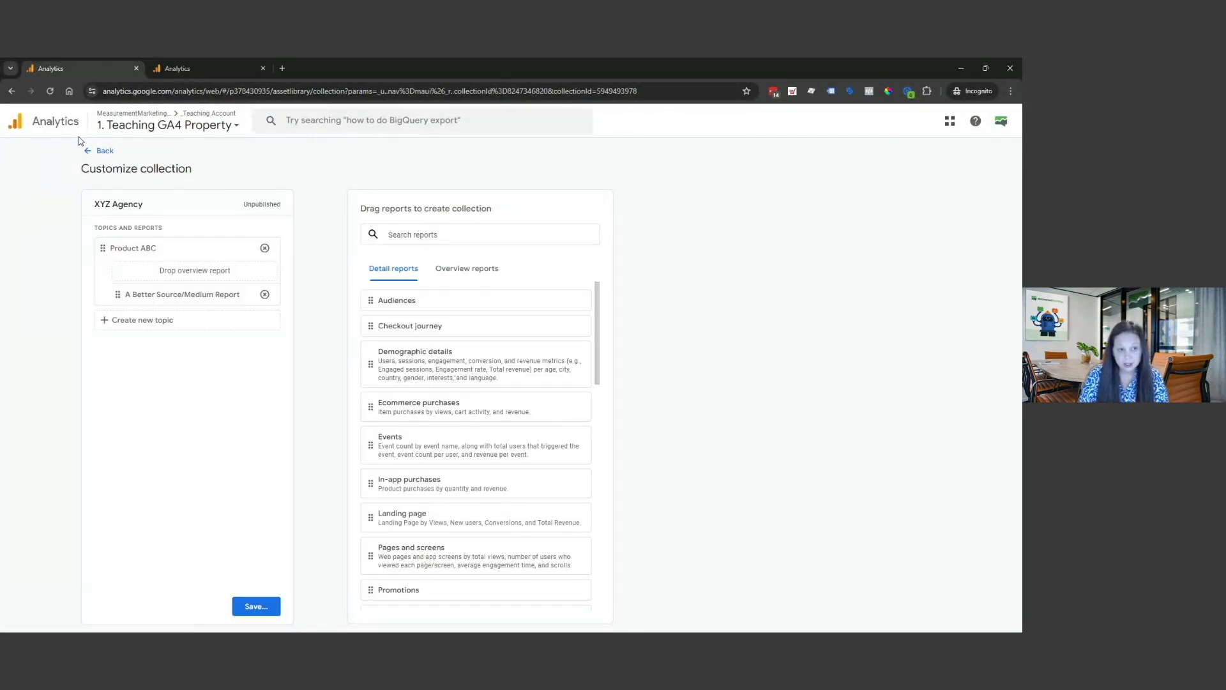
click(106, 157)
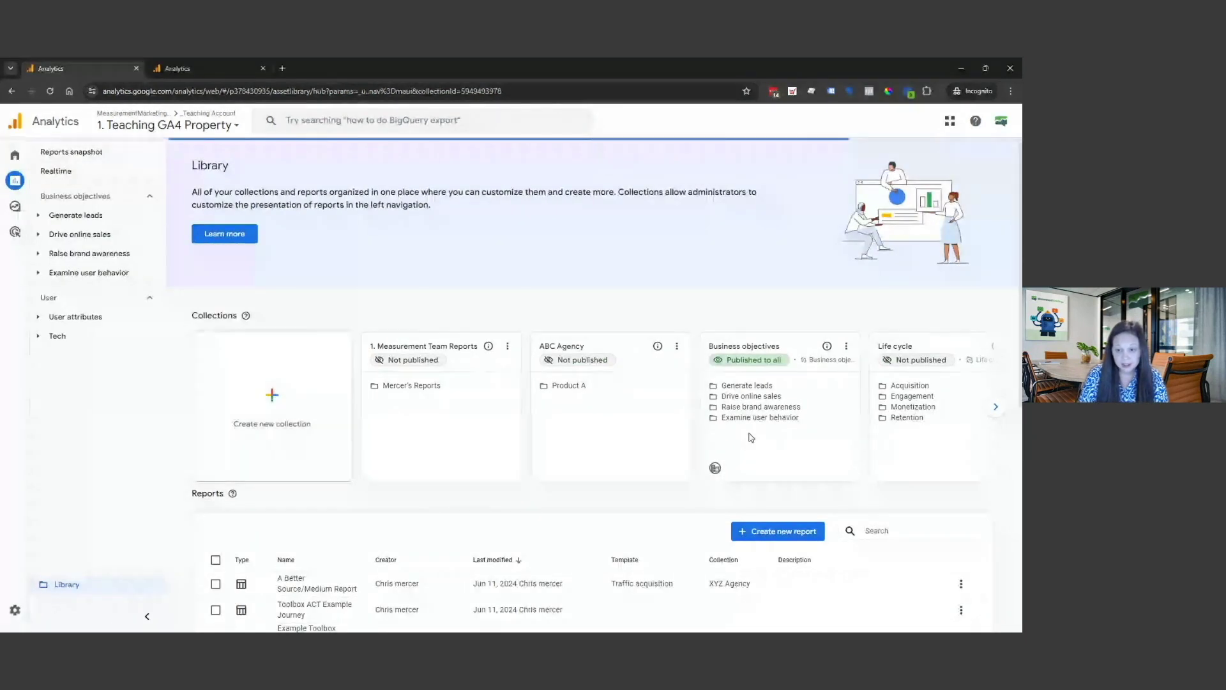
Publish the XYZ Agency collection
click(999, 410)
click(1000, 411)
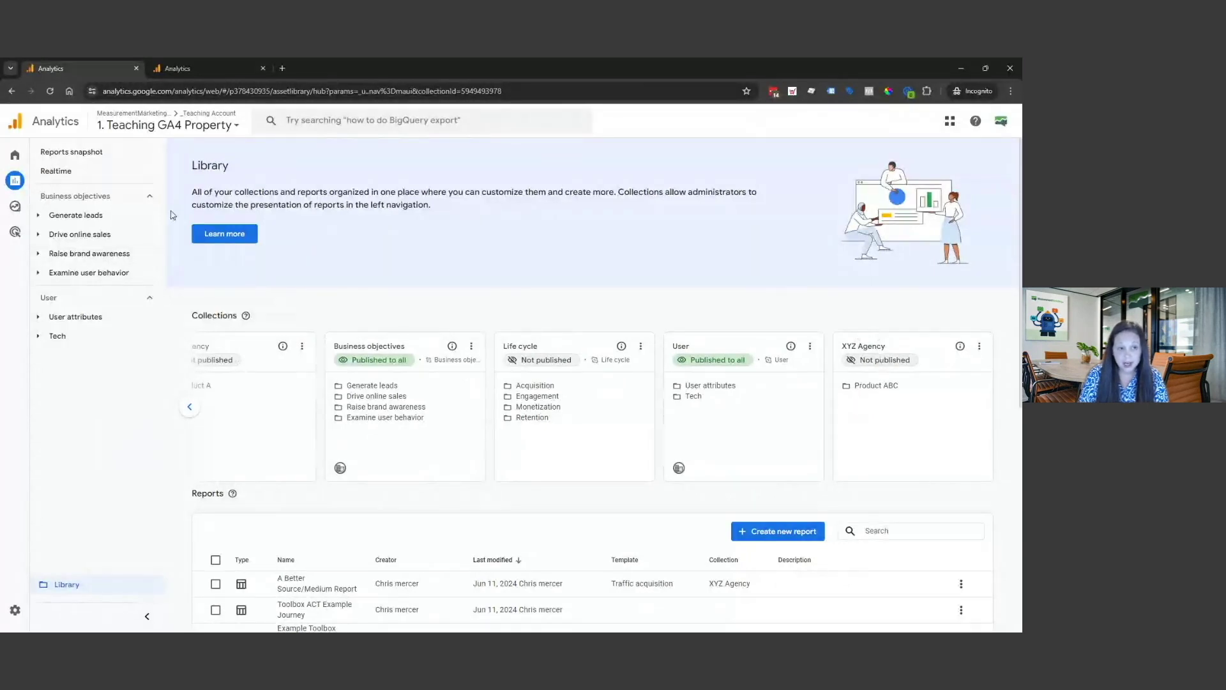
click(979, 346)
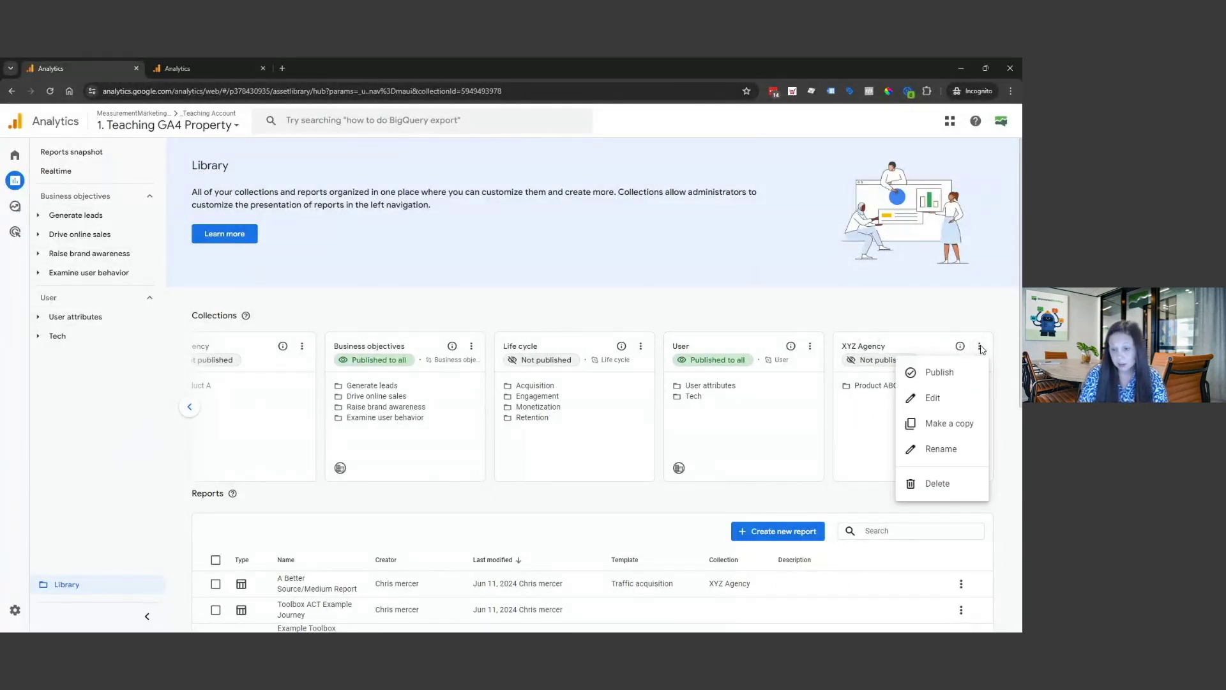
click(969, 377)
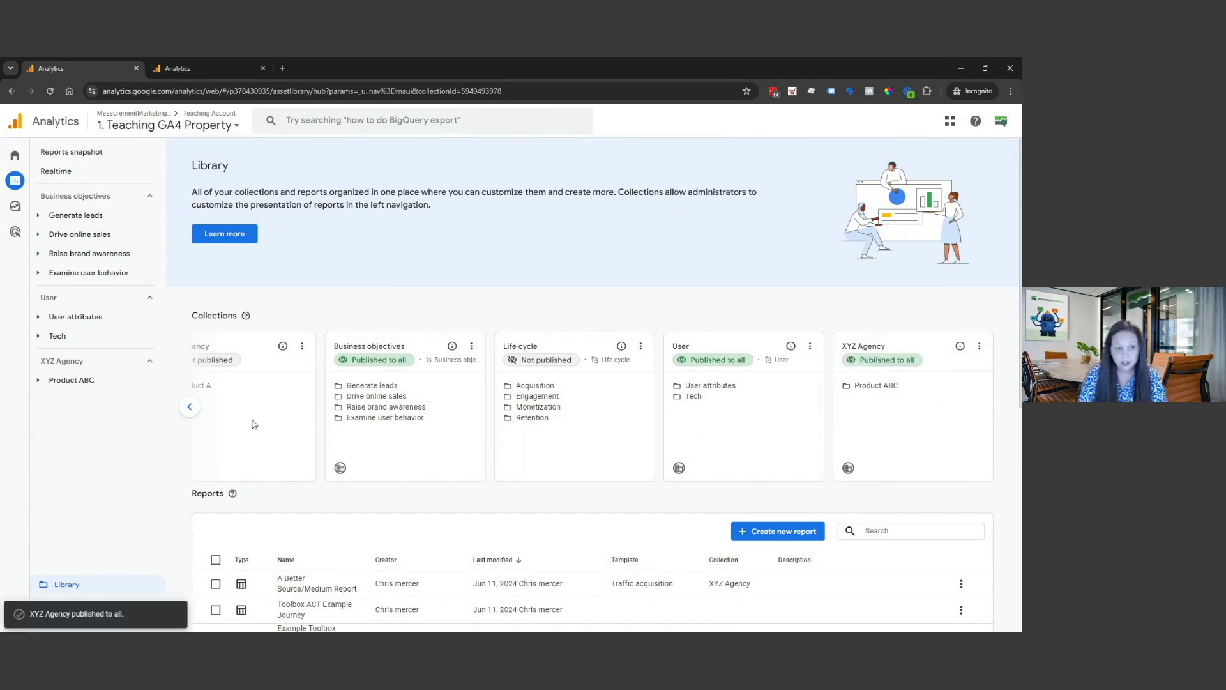
View A Better Source/Medium Report under Product ABC in the published XYZ Agency collection
click(36, 382)
click(90, 410)
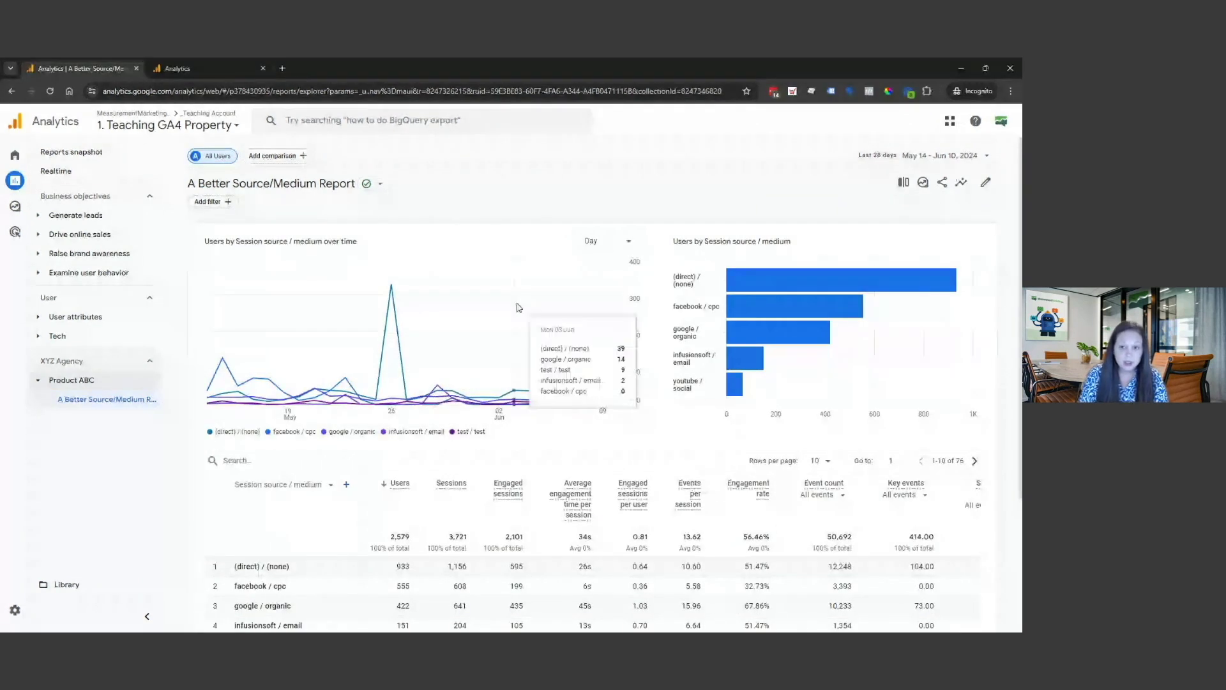
scroll(519, 313, down, 1)
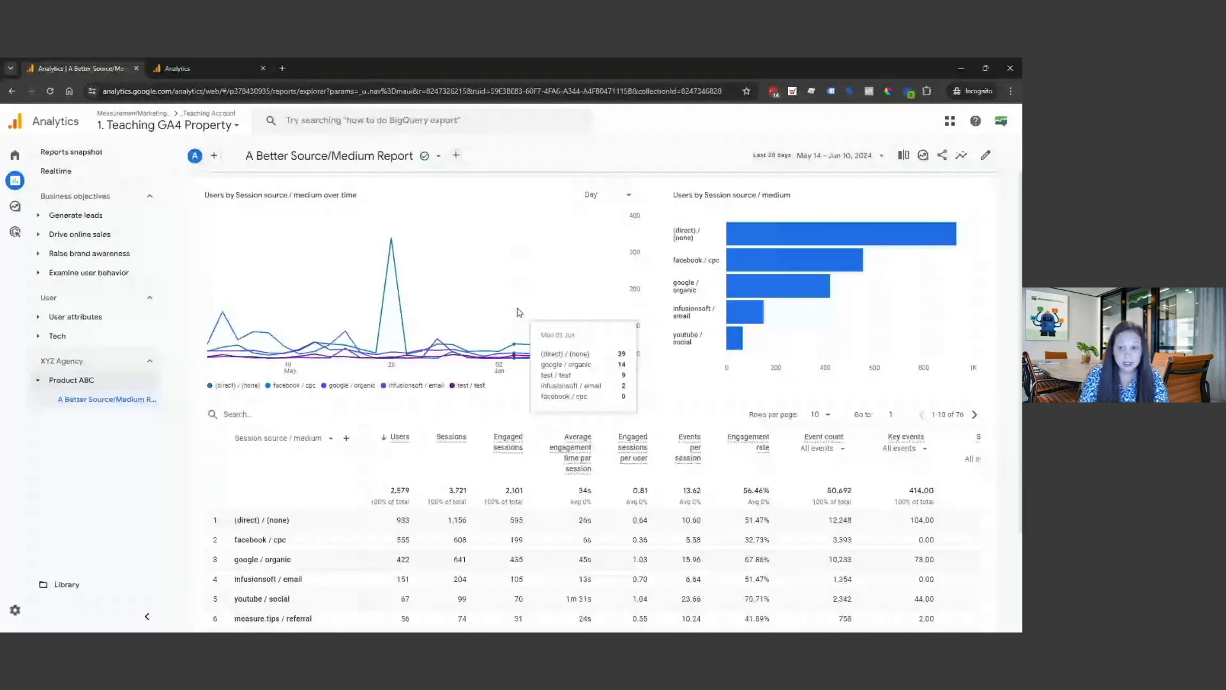
Customize the report's metrics by removing Engaged sessions per user and Event count, and apply the change
click(986, 156)
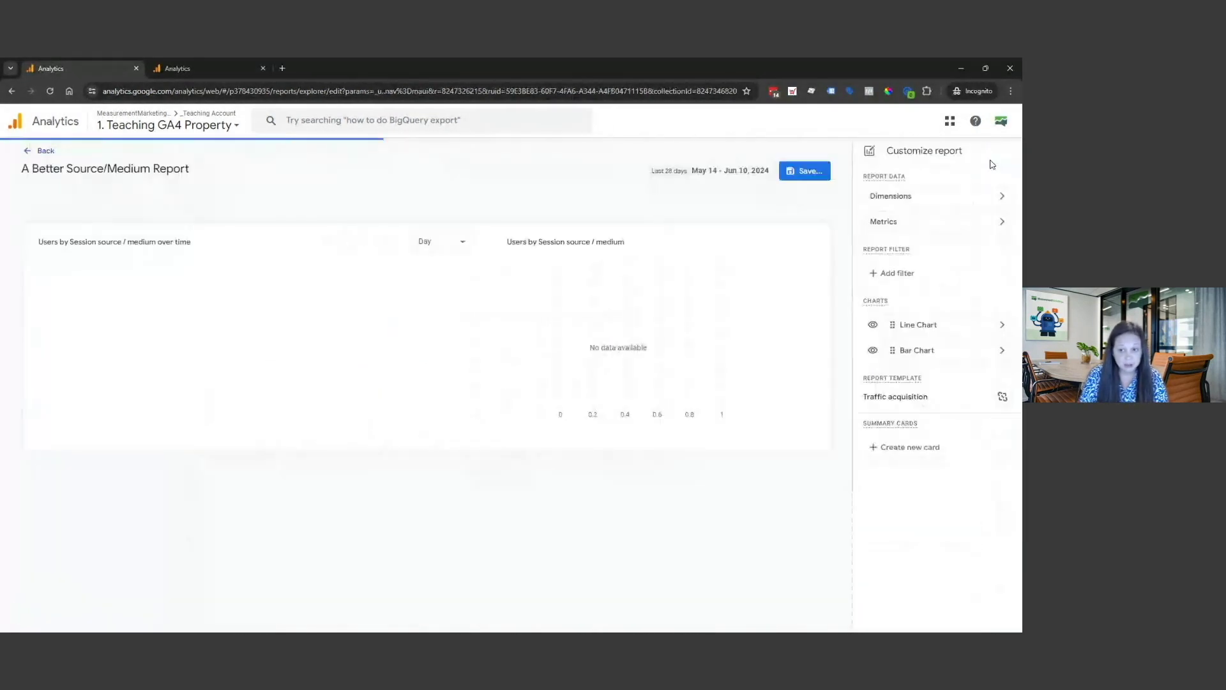
click(993, 221)
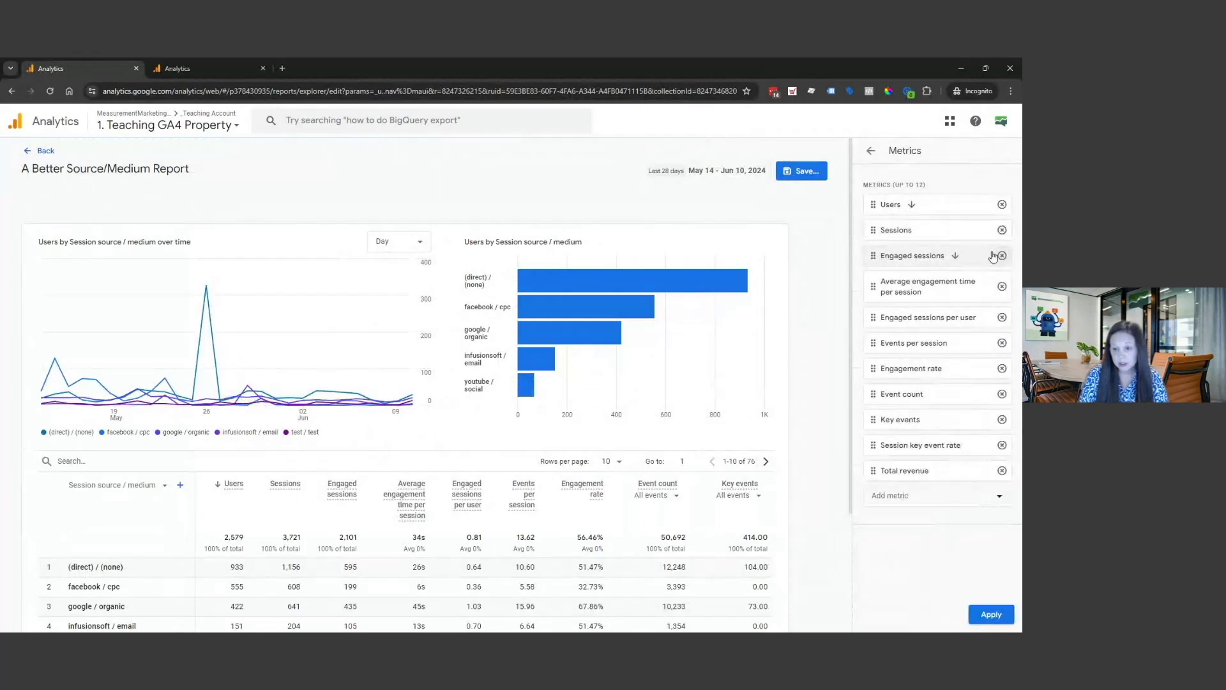
click(1003, 318)
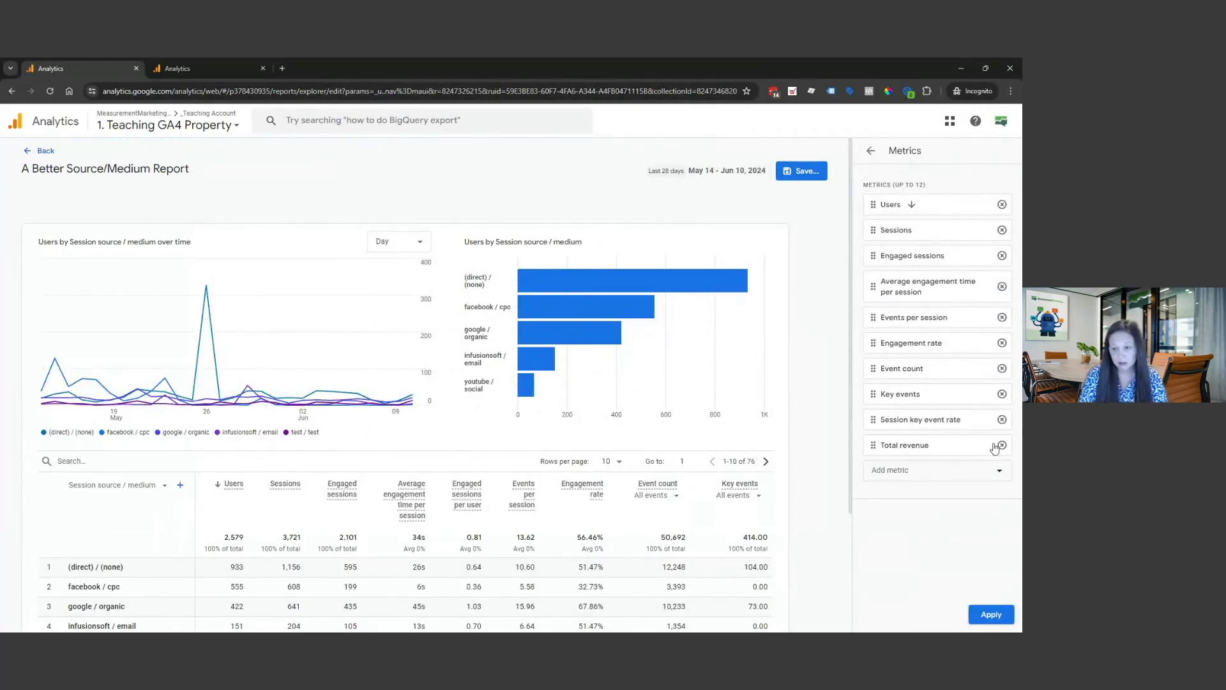
click(1002, 369)
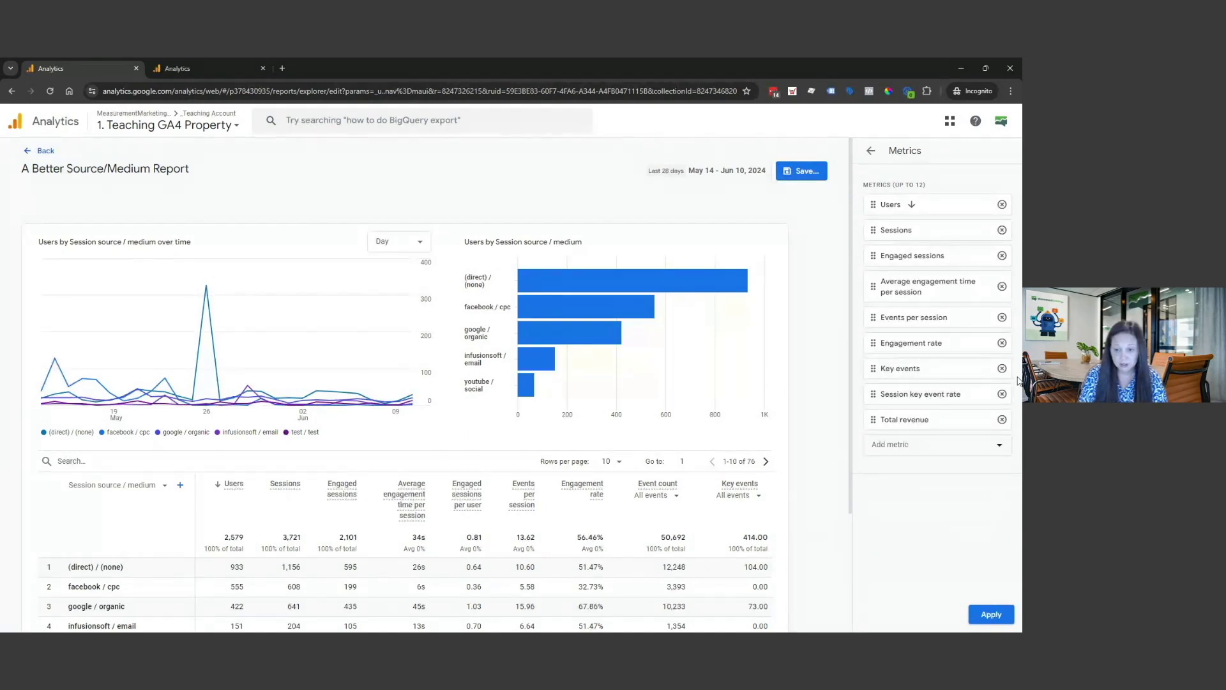
click(991, 615)
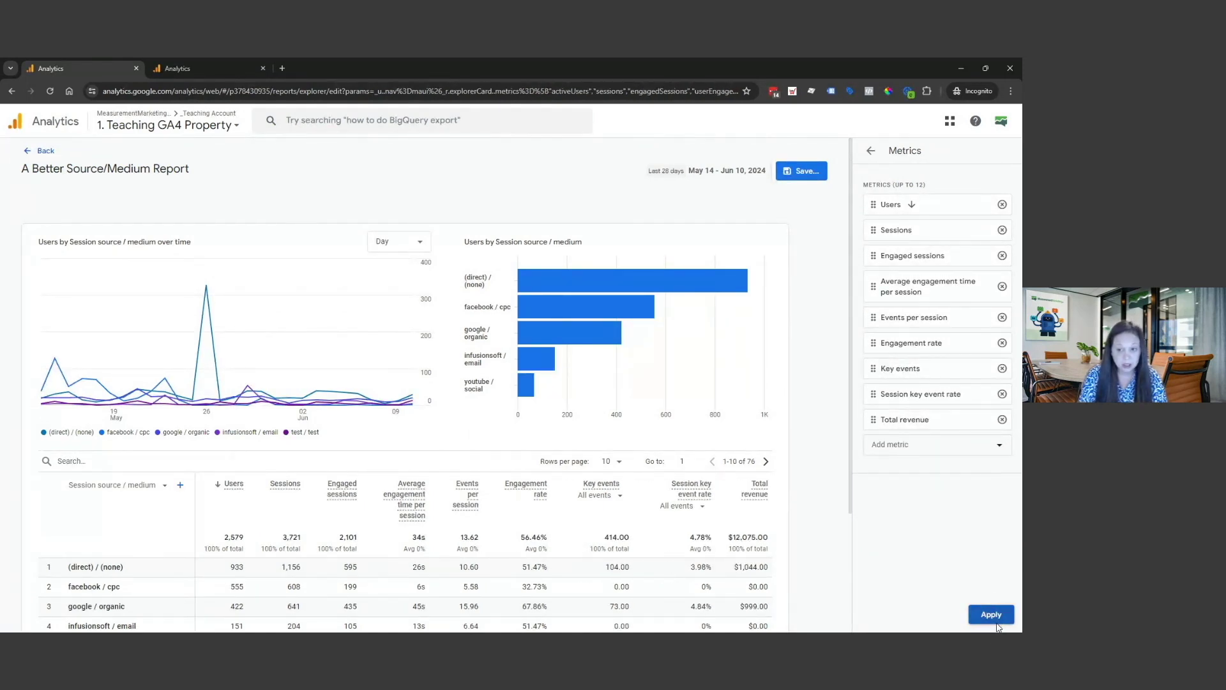
Save the metric changes to the current A Better Source/Medium Report and return to the report view to review its table
click(811, 173)
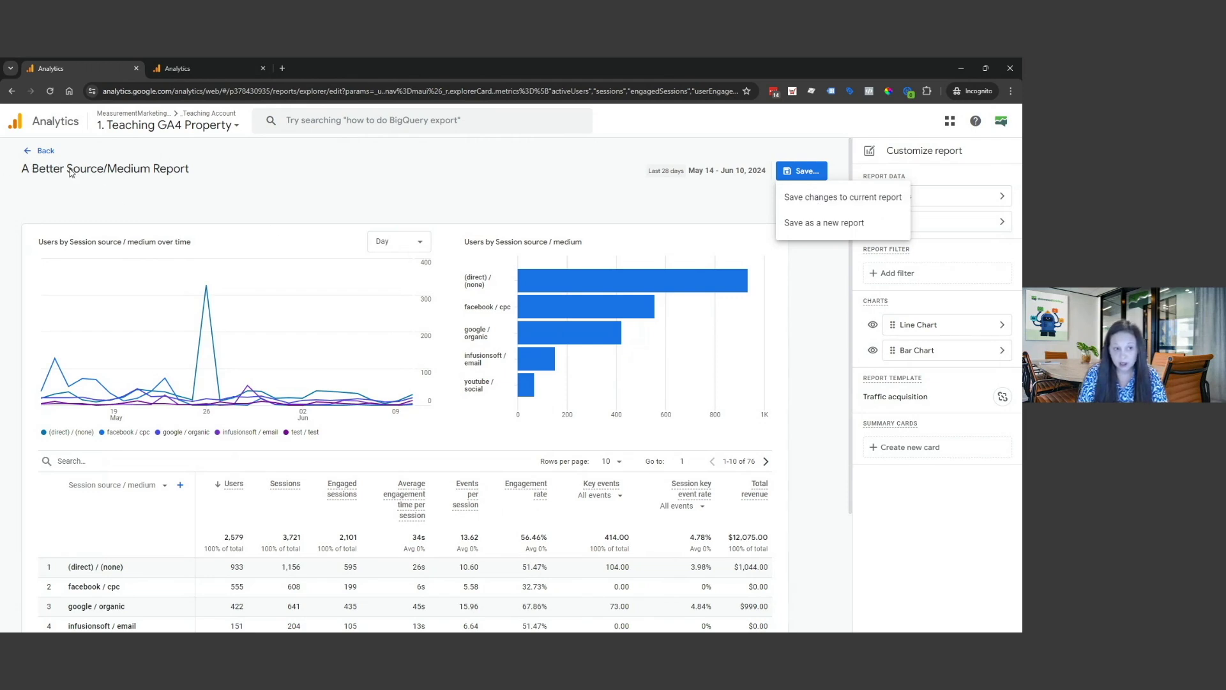
click(831, 197)
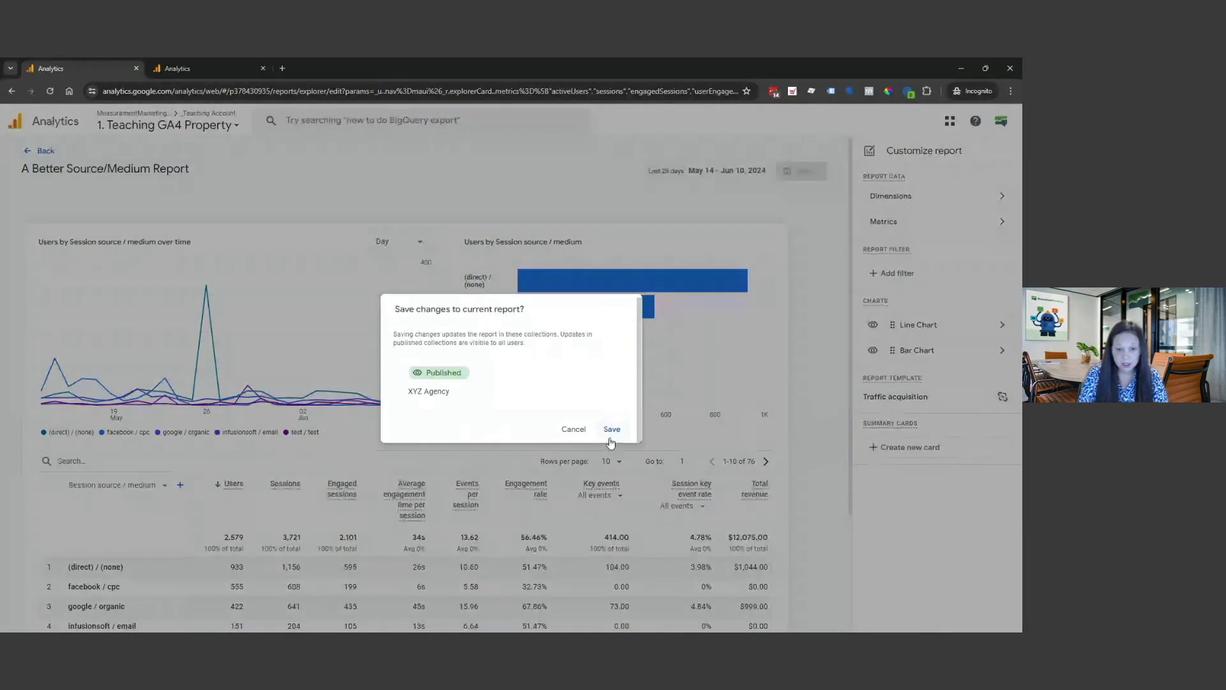
click(613, 429)
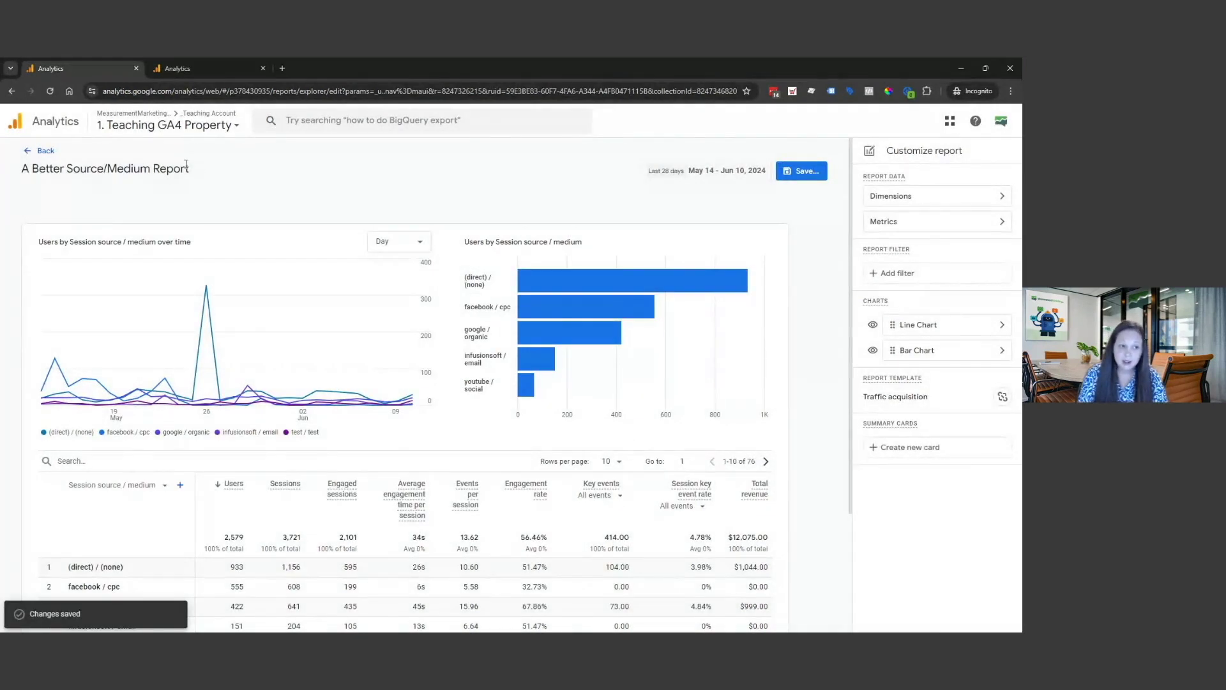
click(40, 155)
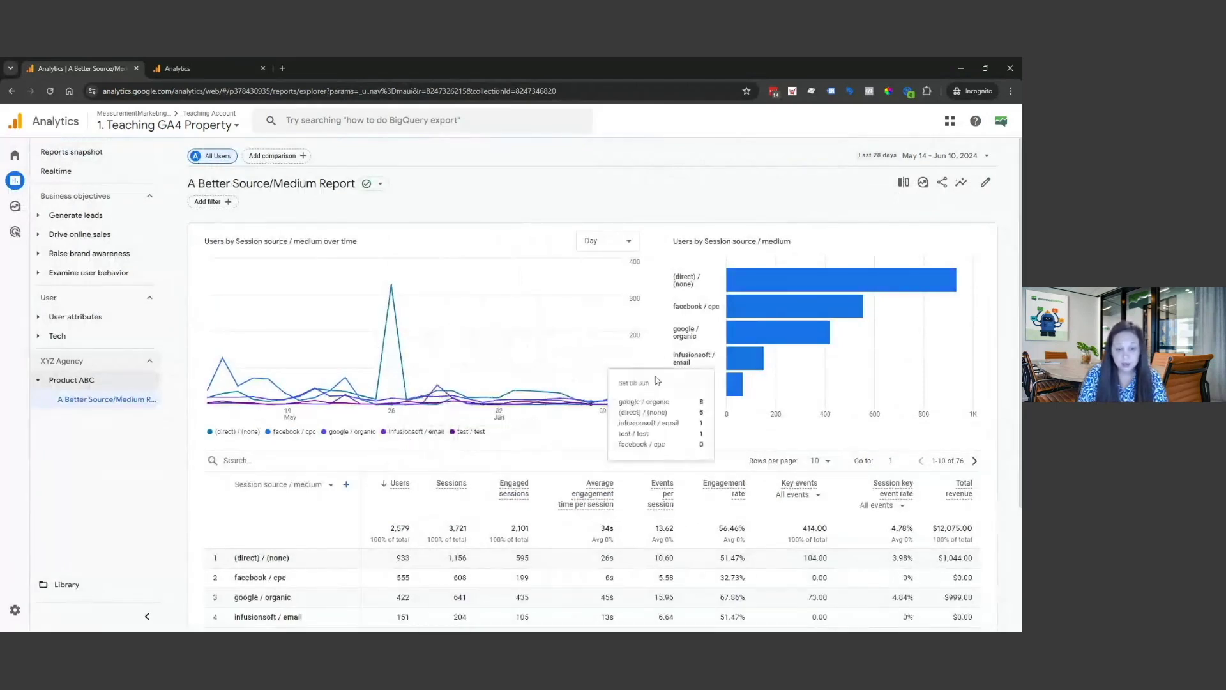
scroll(565, 414, down, 3)
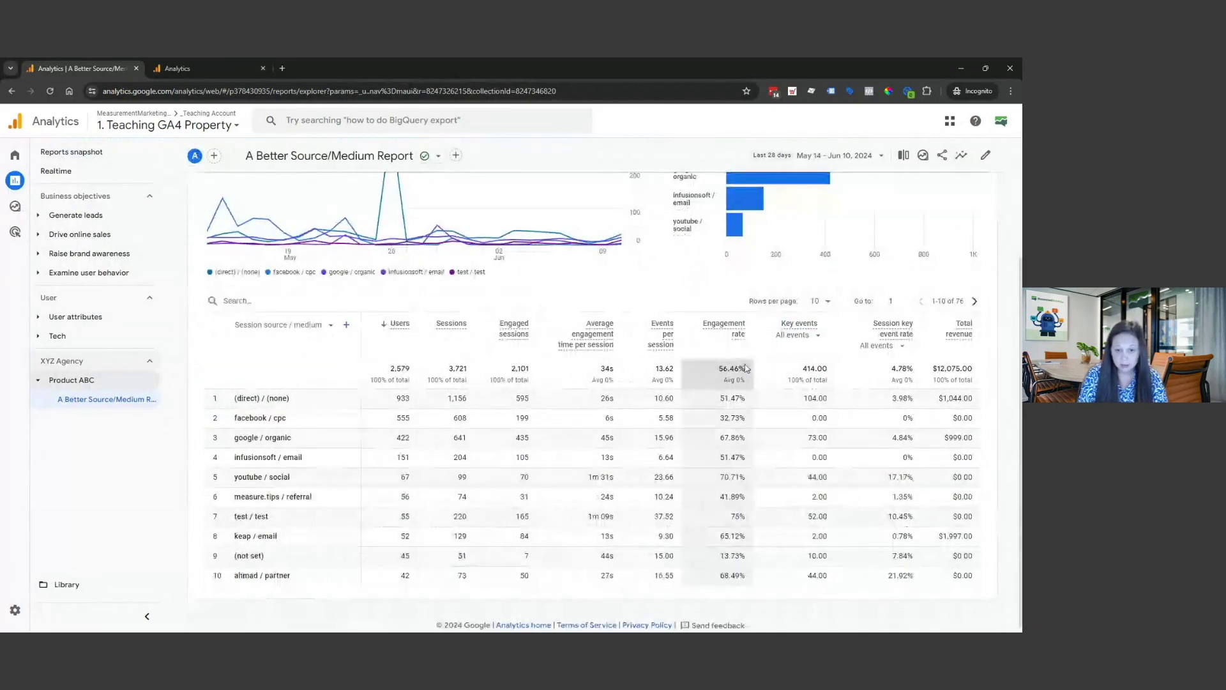
scroll(388, 364, up, 1)
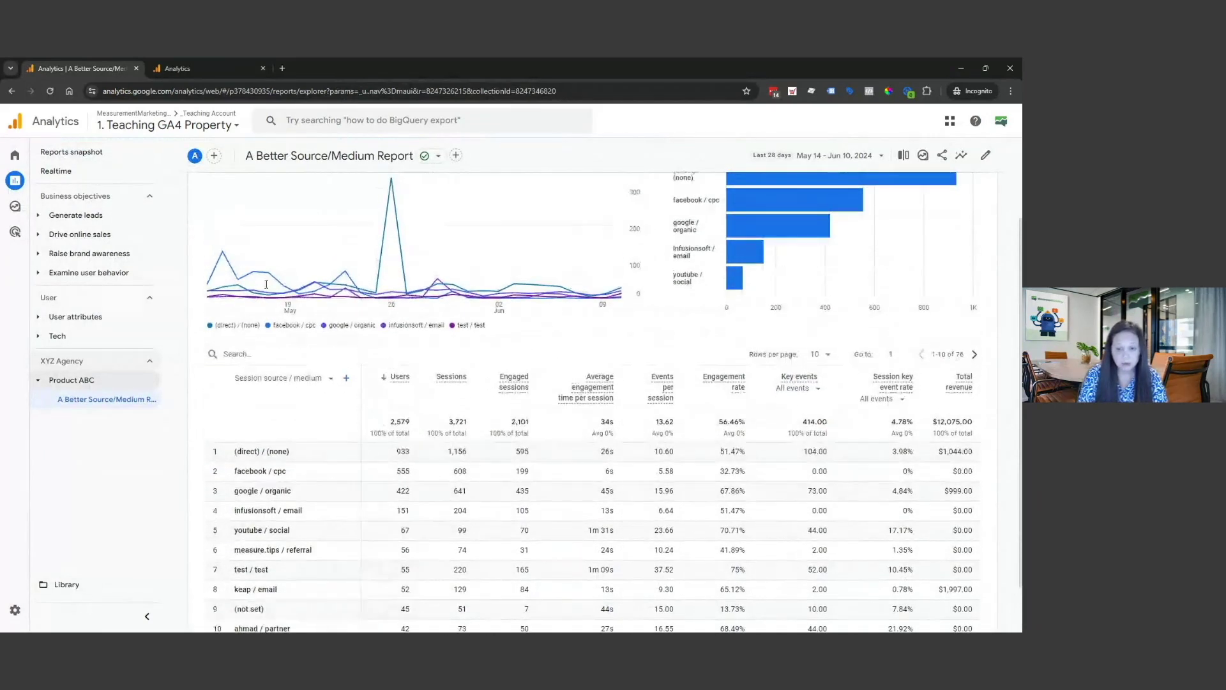
scroll(789, 506, up, 2)
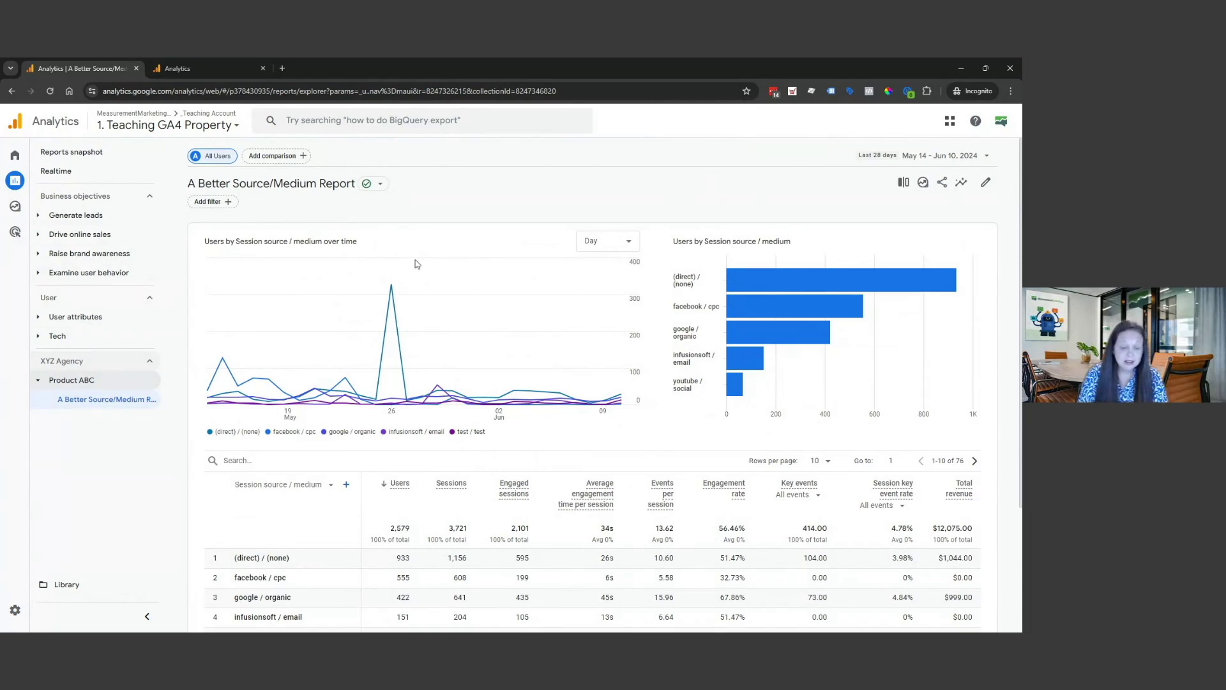
Create a blank exploration in Explore and set its technique to Funnel exploration
mouse_move(383, 362)
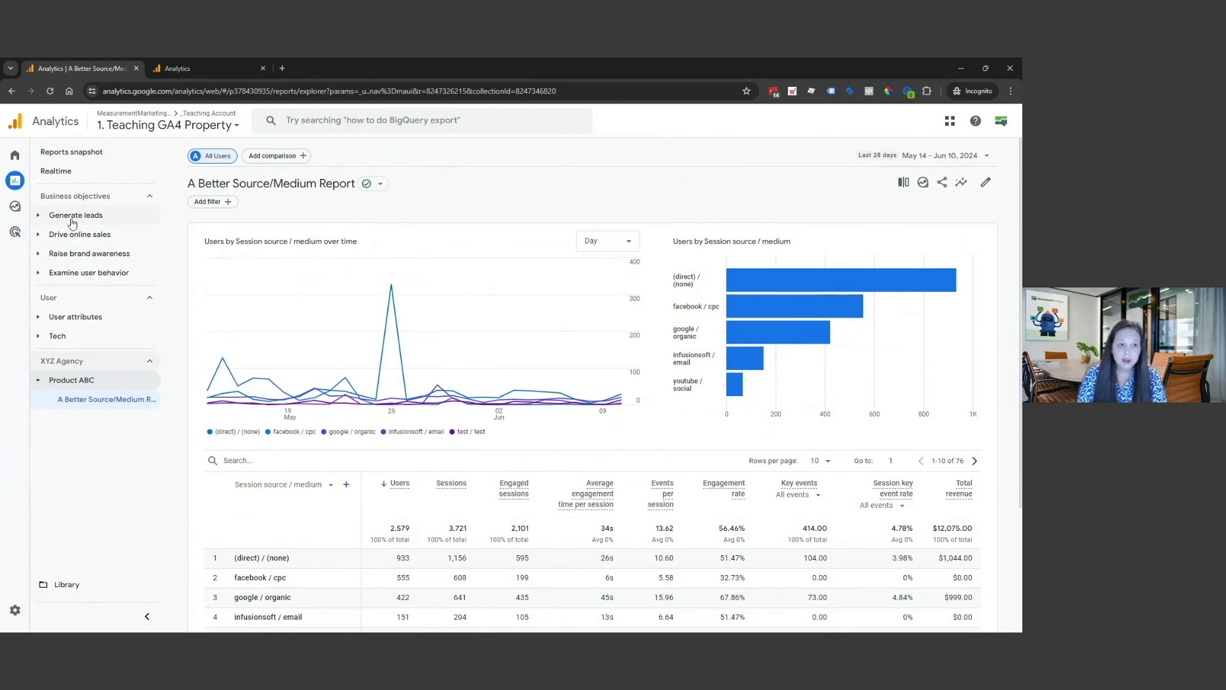
mouse_move(15, 212)
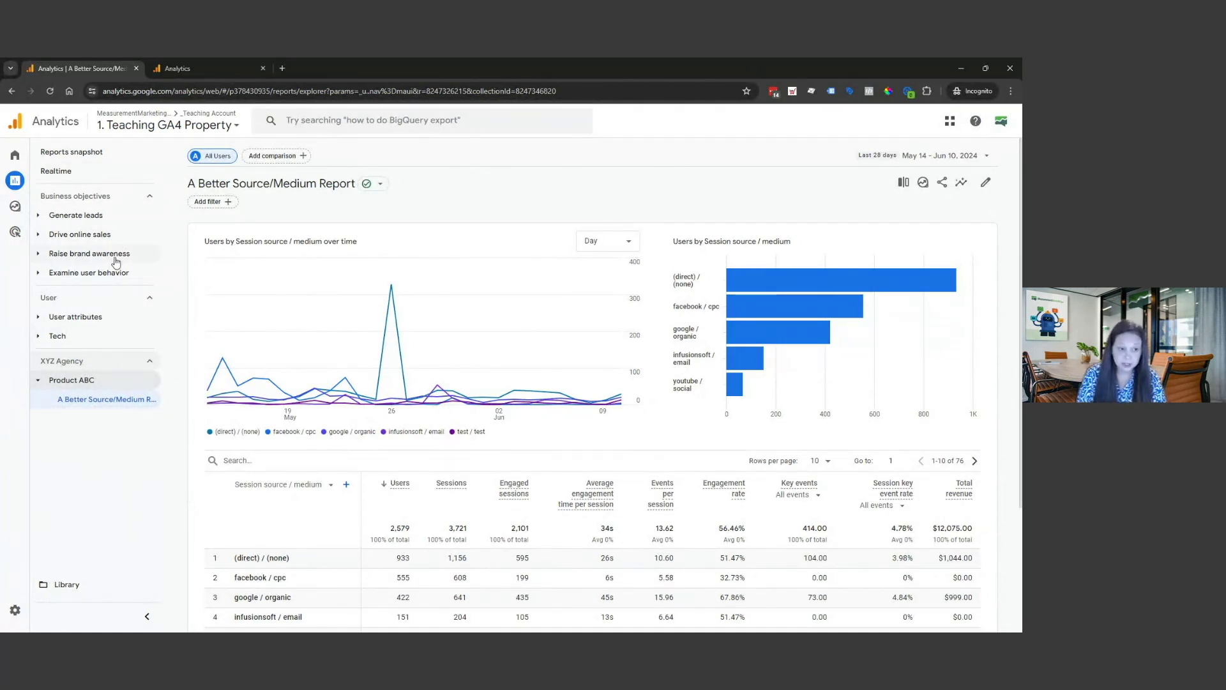
mouse_move(28, 183)
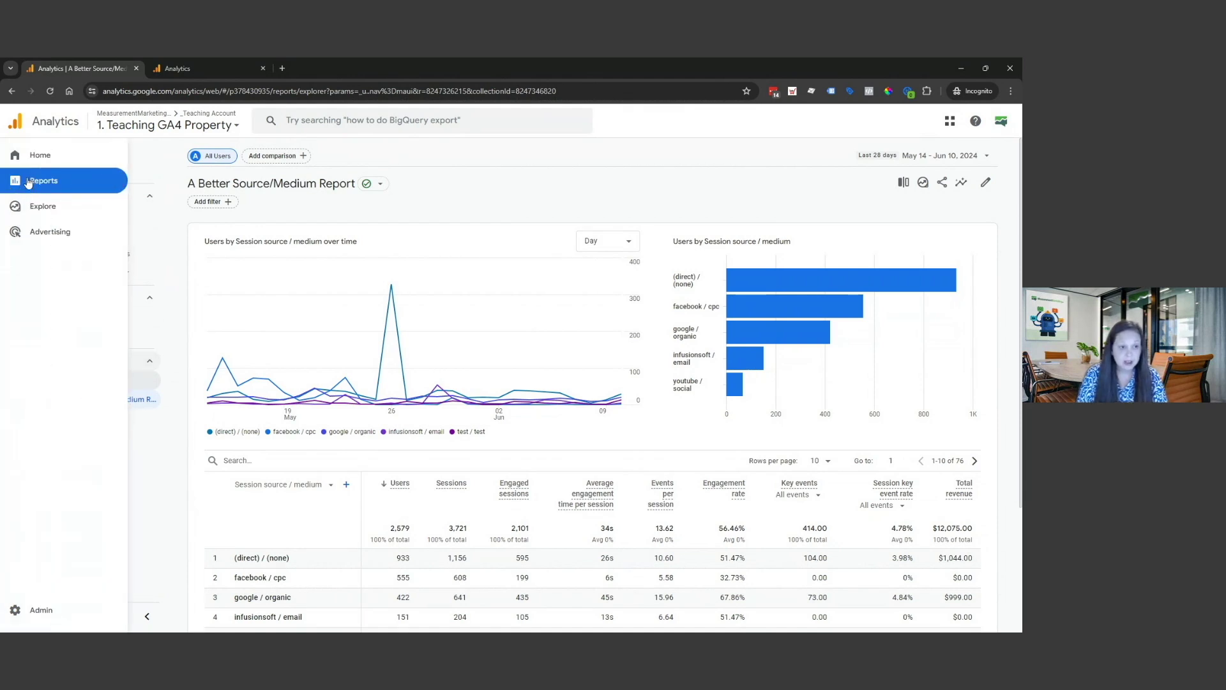
click(38, 206)
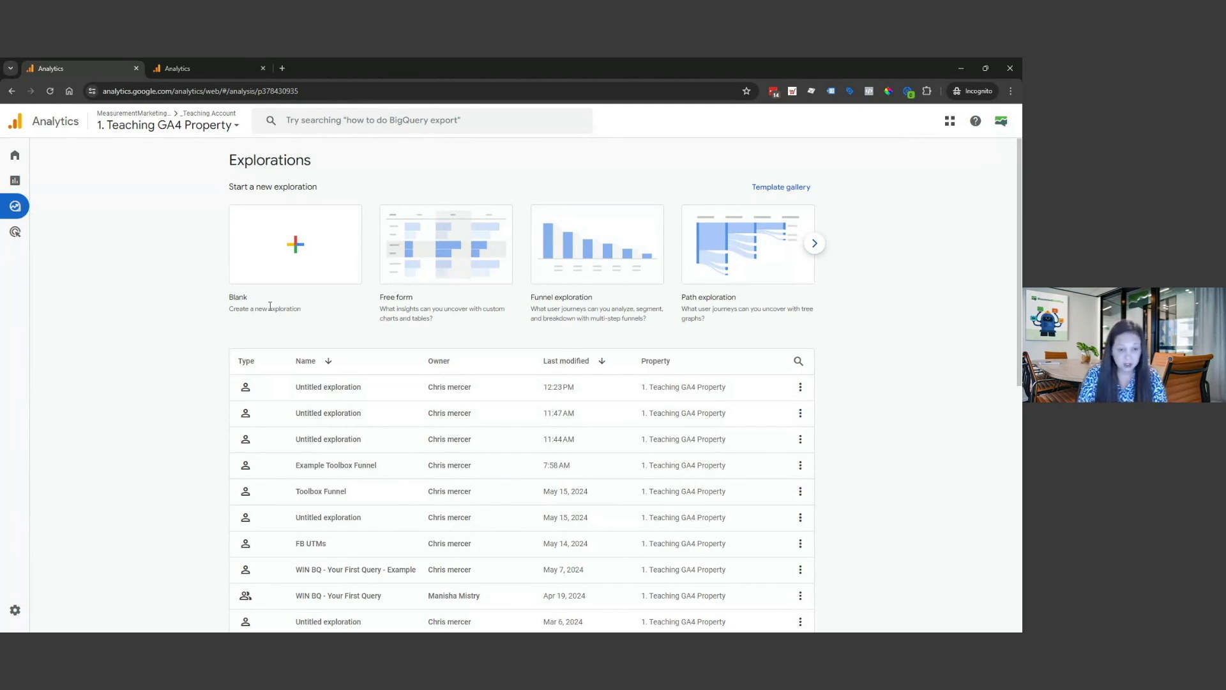
click(291, 246)
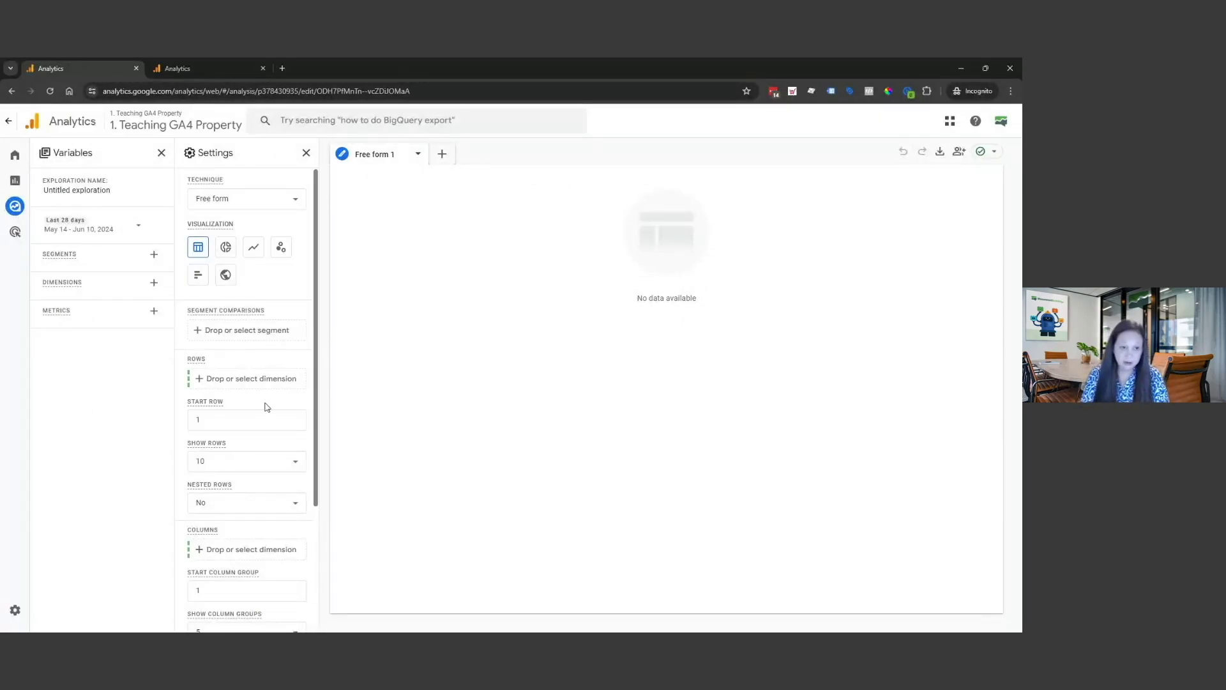
click(288, 206)
click(275, 280)
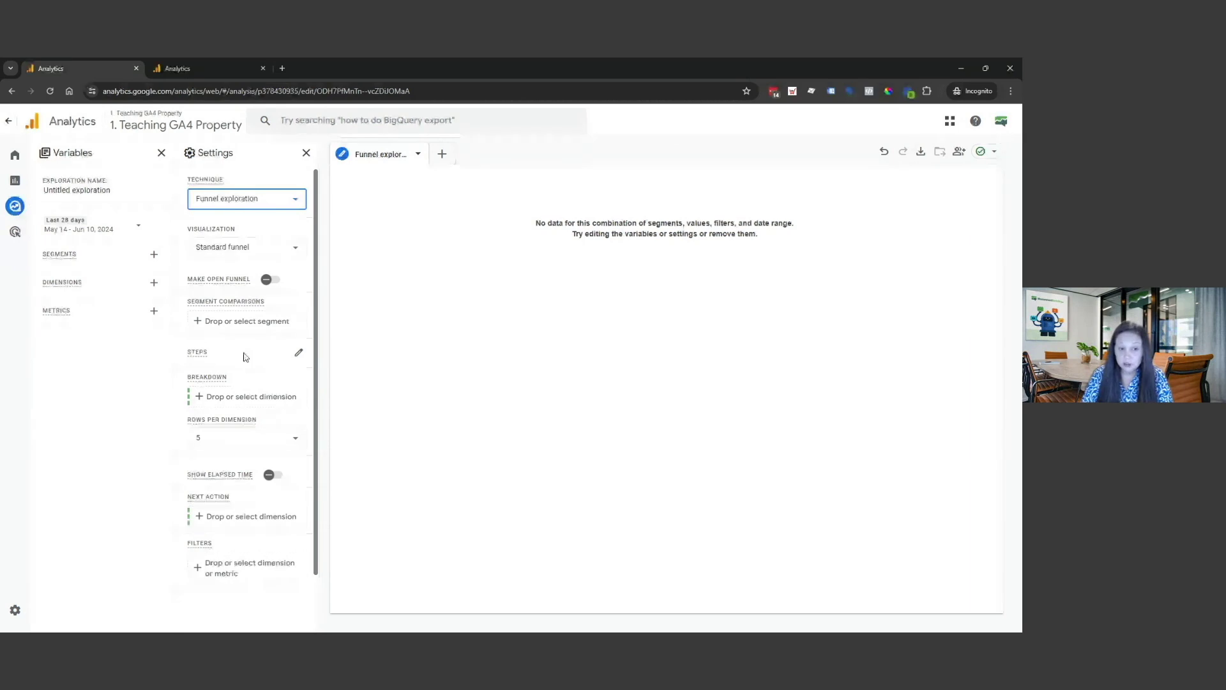
Define funnel step 1 as Page location contains measurementmarketing.io/lp/toolbox/the-toolbox/
click(299, 353)
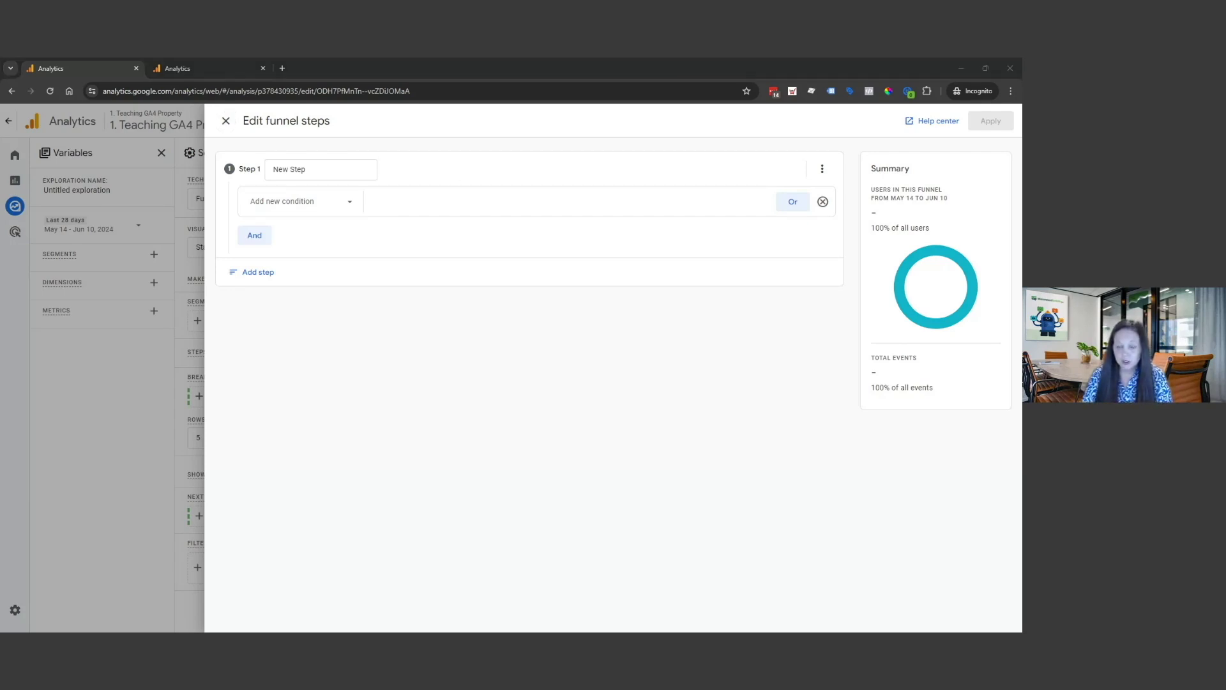
click(308, 200)
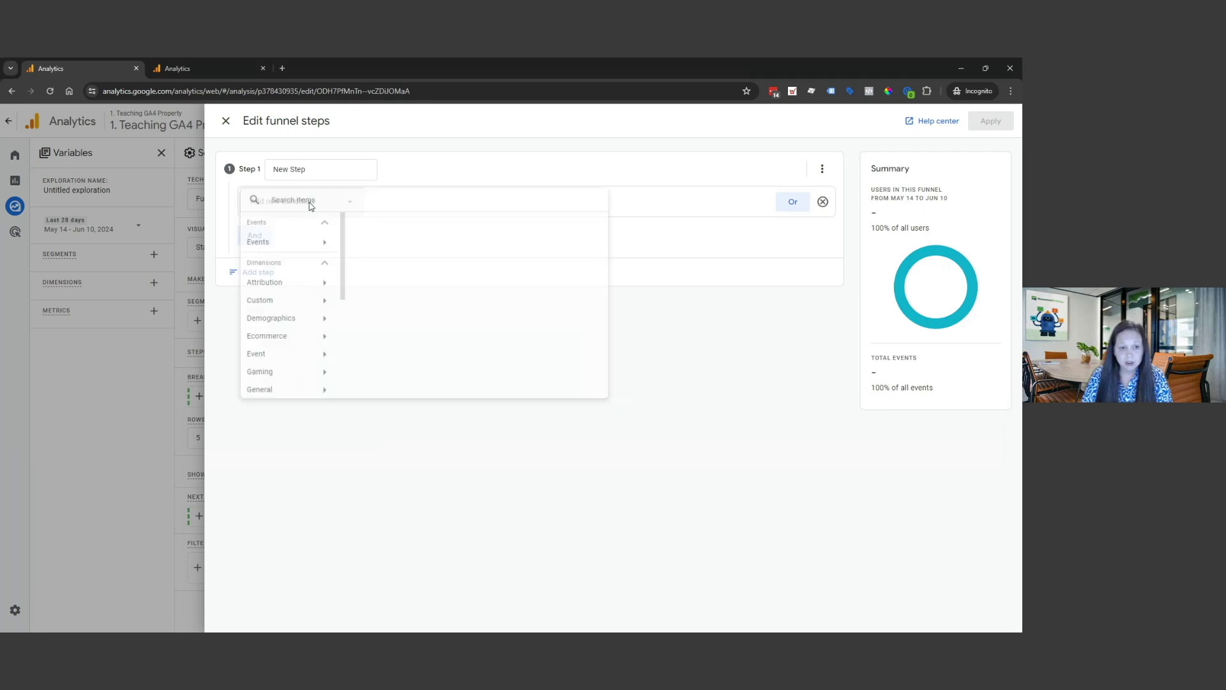
text(page)
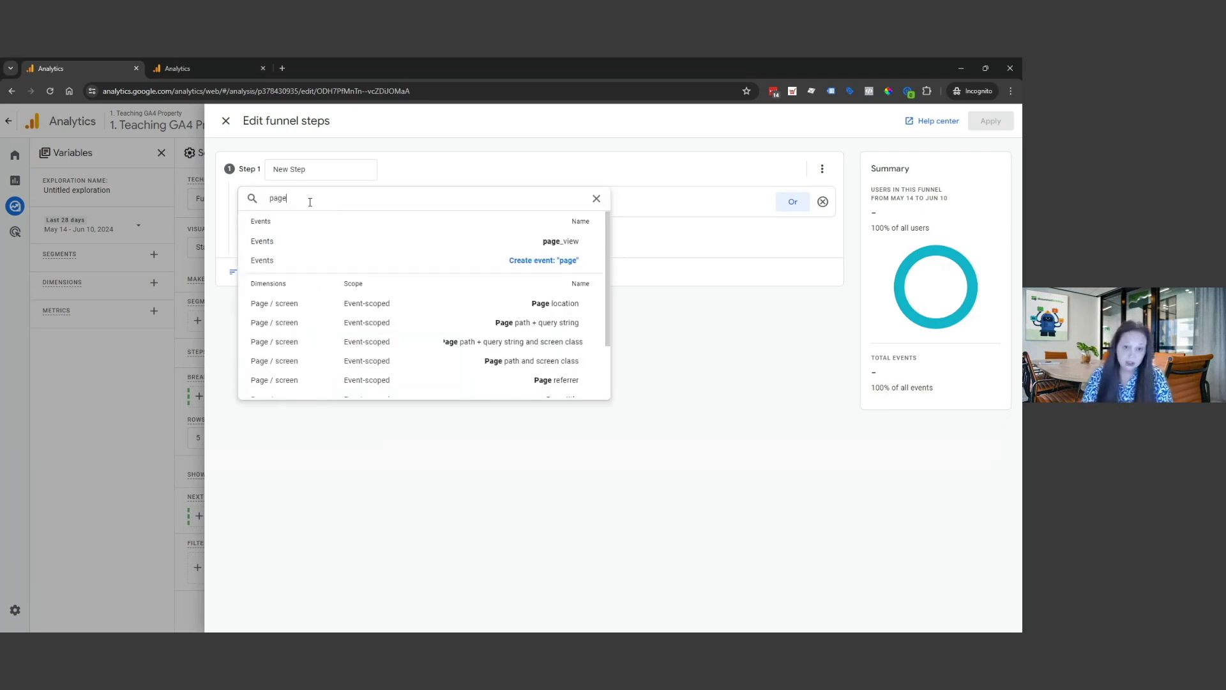
click(334, 300)
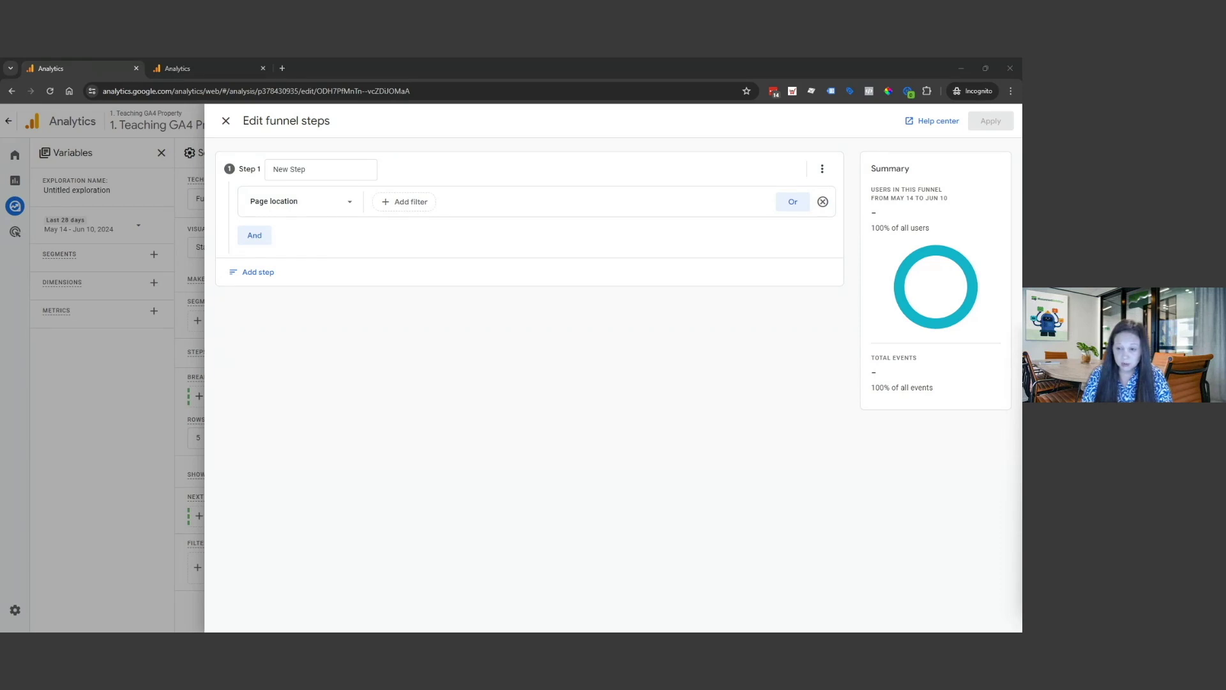
click(411, 202)
click(452, 253)
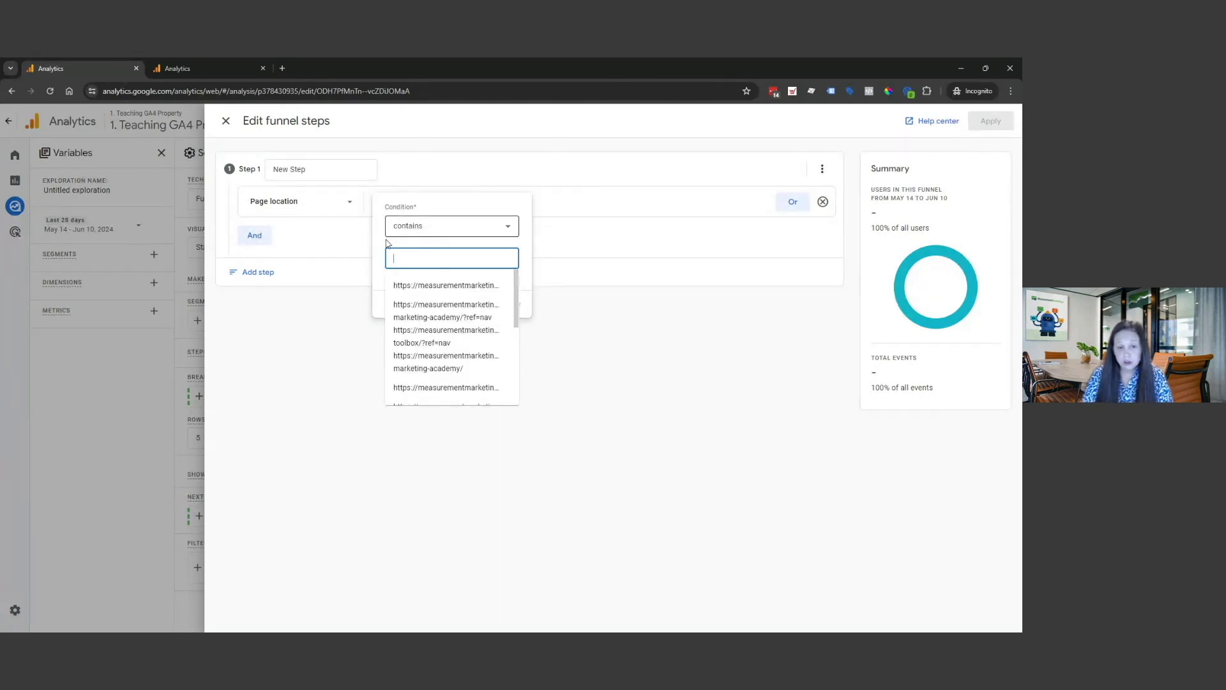
key(ctrl+v)
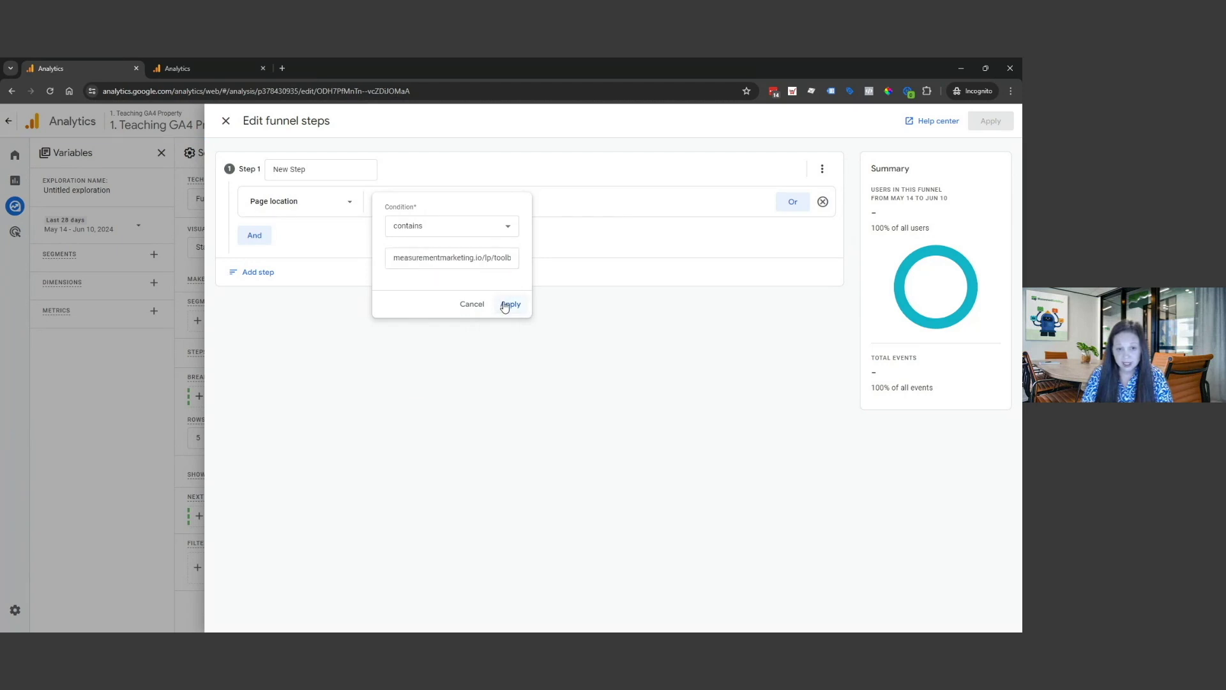
click(472, 226)
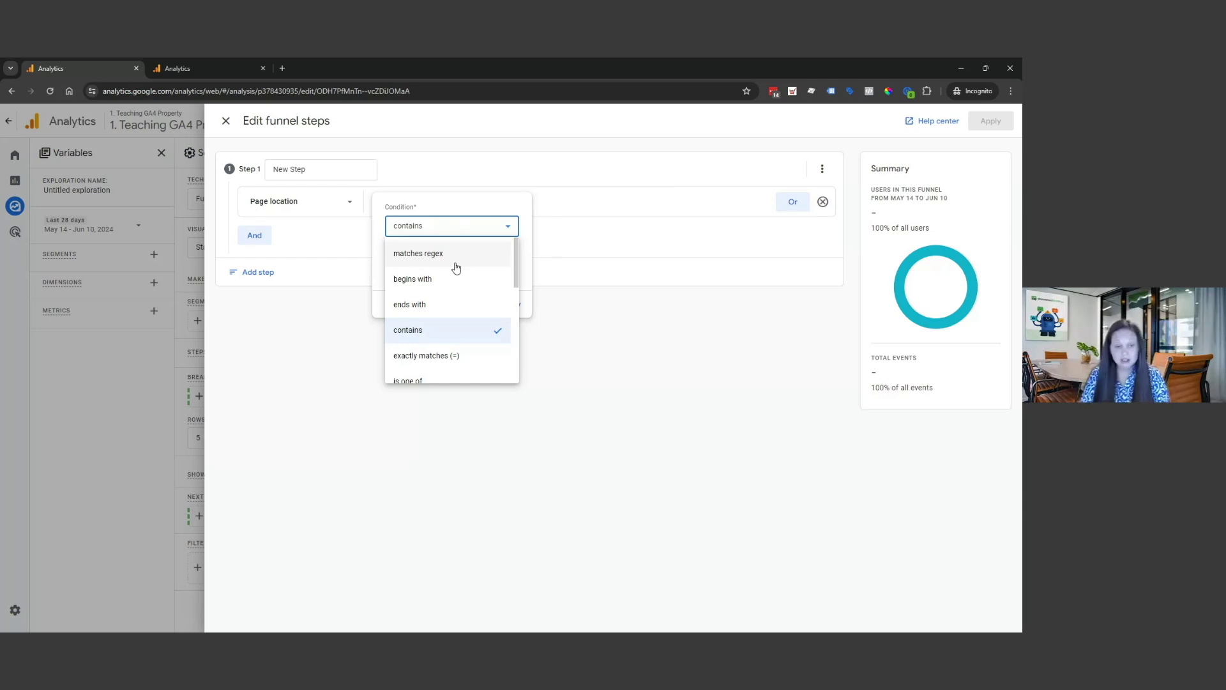
click(466, 330)
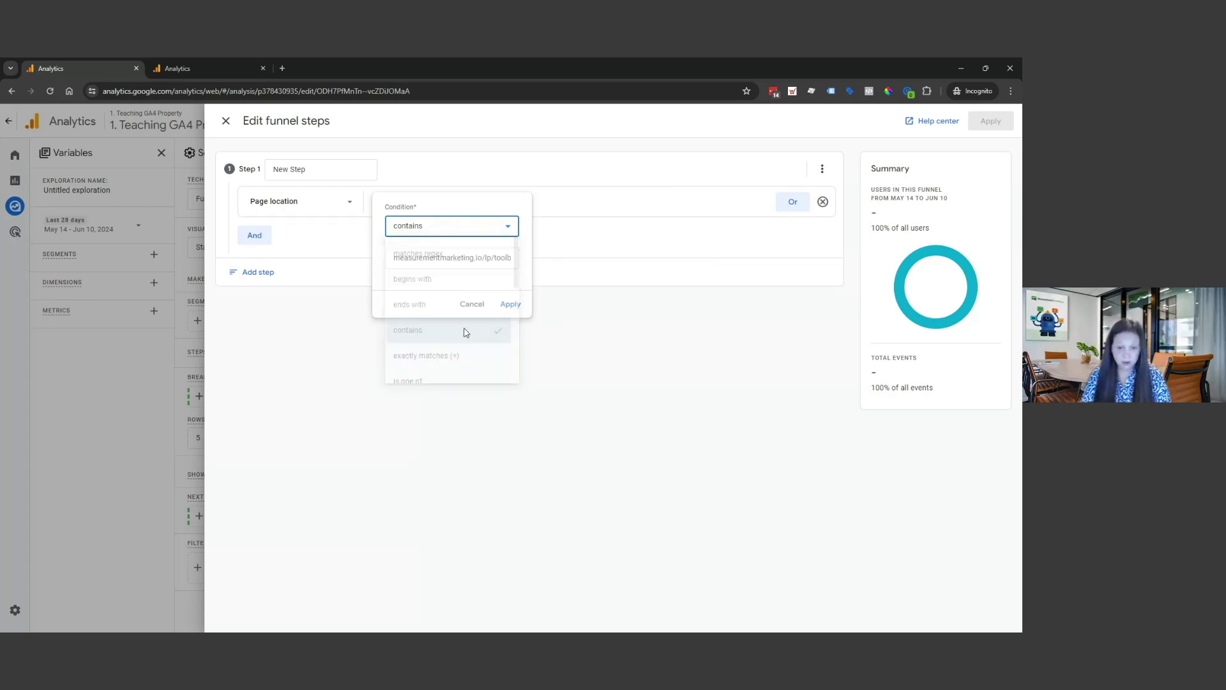
click(510, 304)
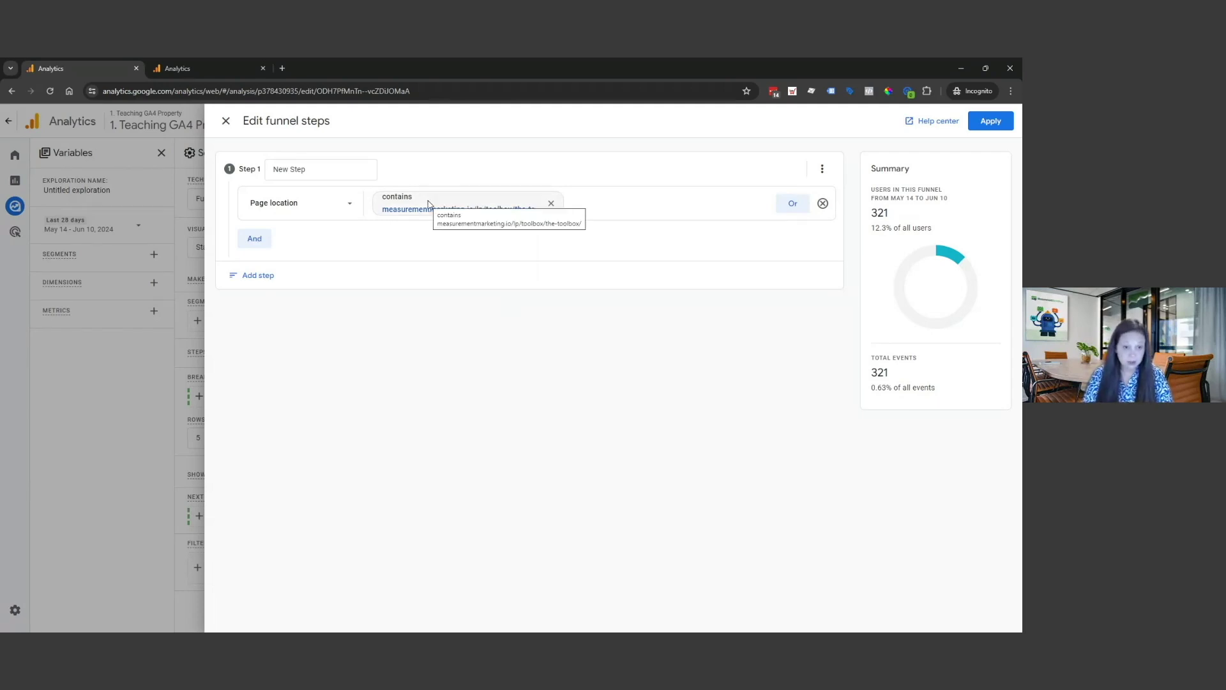
Add funnel step 2 with Page location containing the tracking-leads landing page URL under measurementmarketing.io/lp/
click(258, 275)
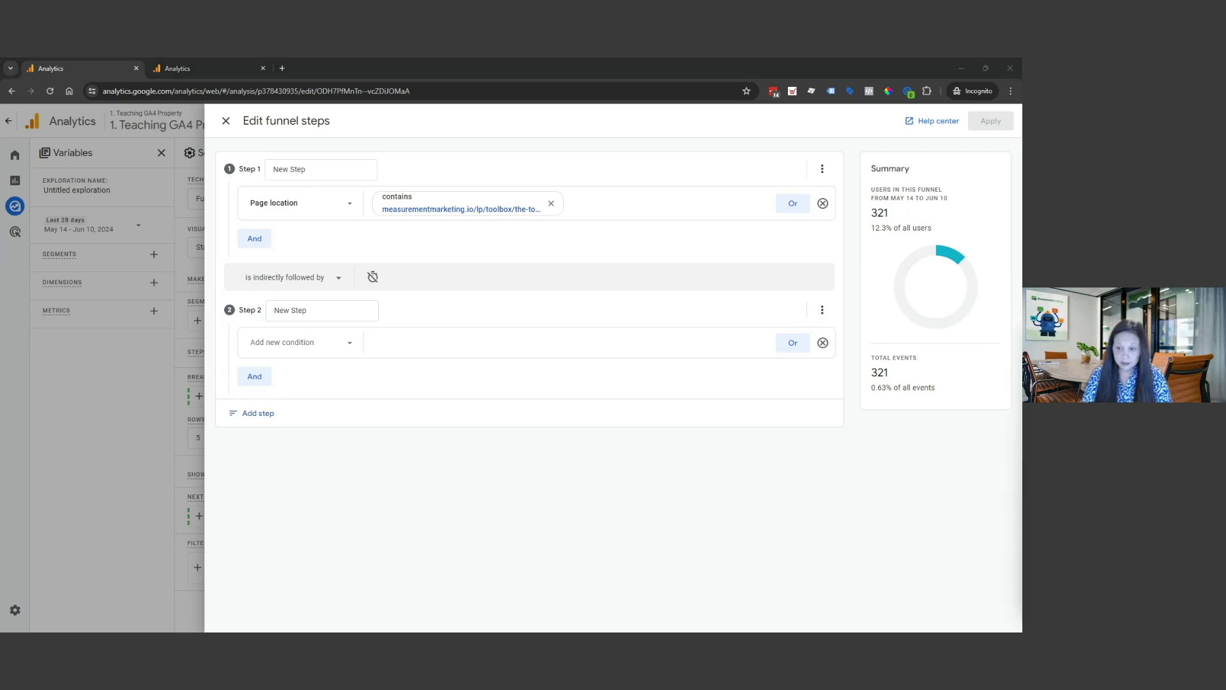
click(326, 341)
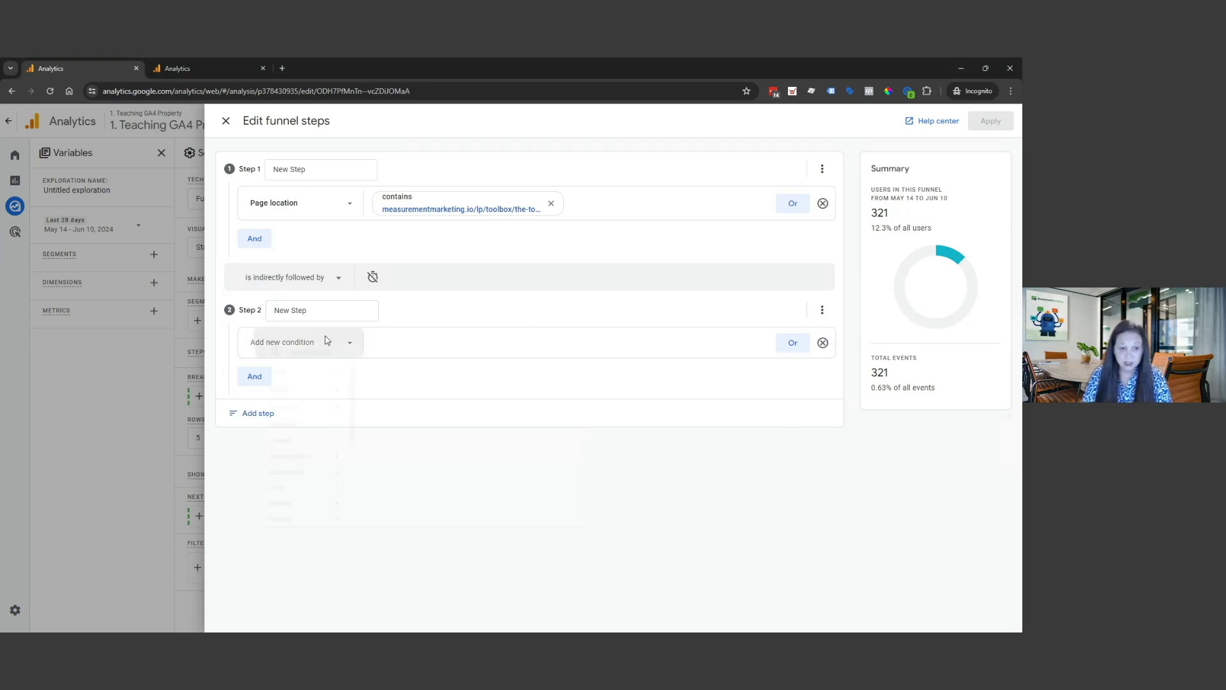
text(page)
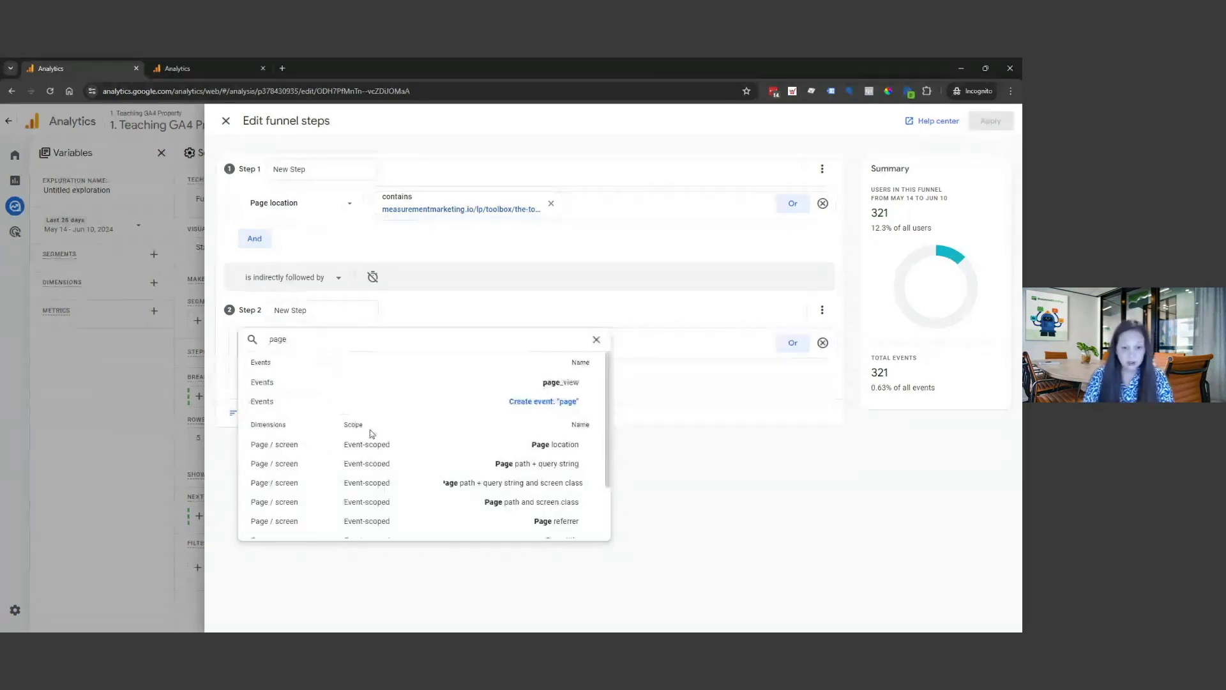
click(381, 443)
click(415, 345)
click(430, 396)
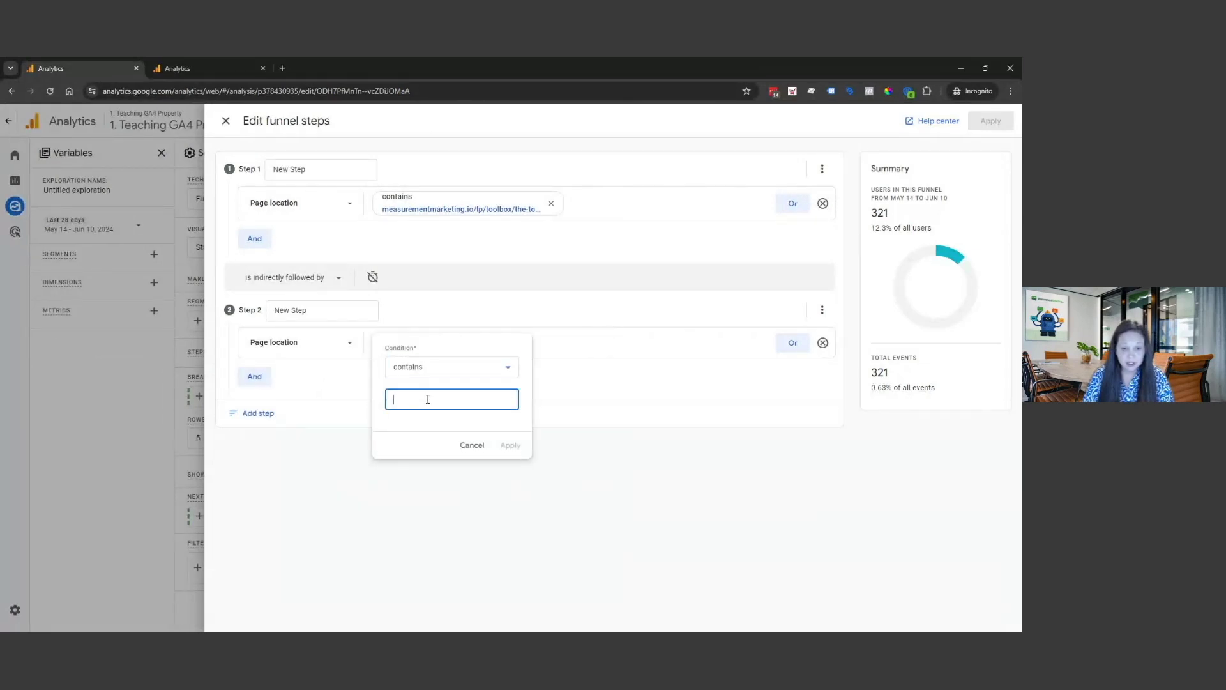
key(ctrl+v)
click(516, 447)
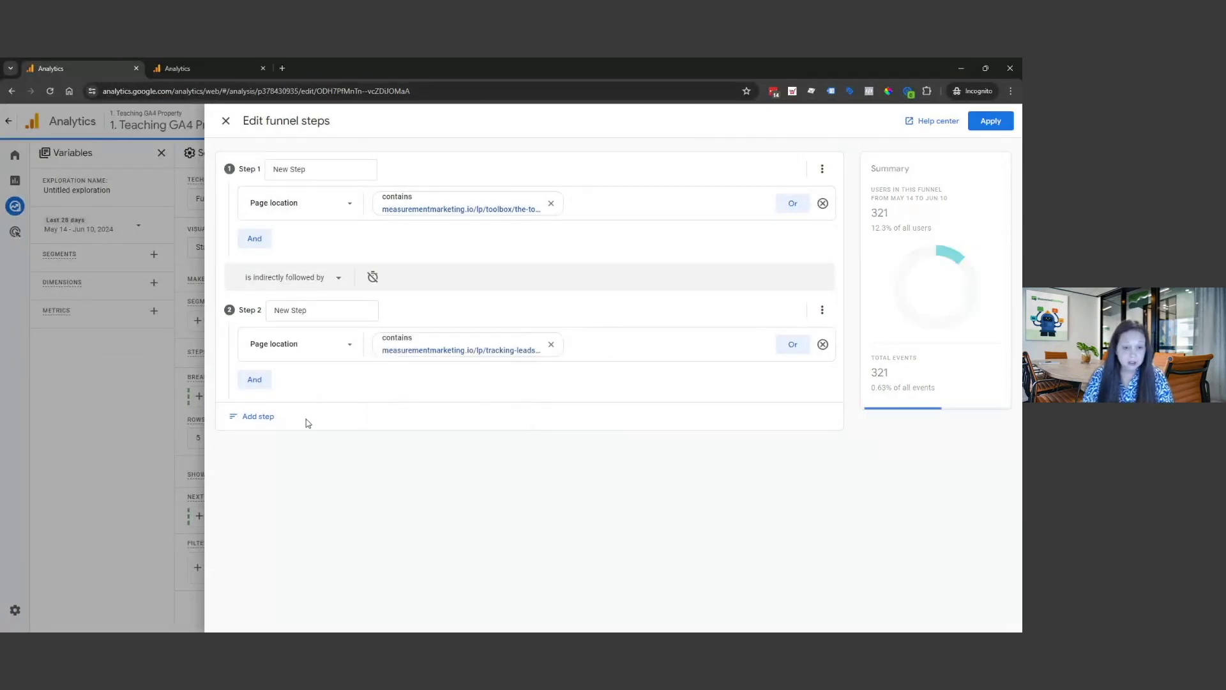
Add funnel step 3 with the condition Page location contains measurementmarketing.io/checkouts/tlsm/
click(257, 413)
click(337, 491)
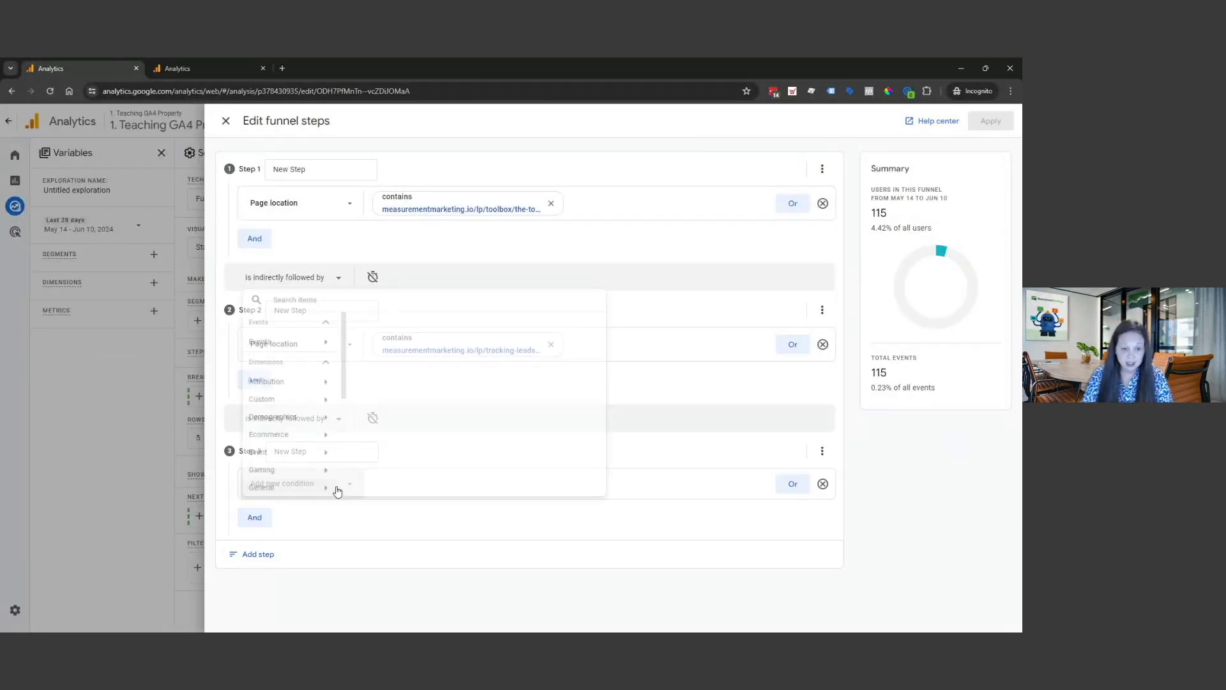
text(page)
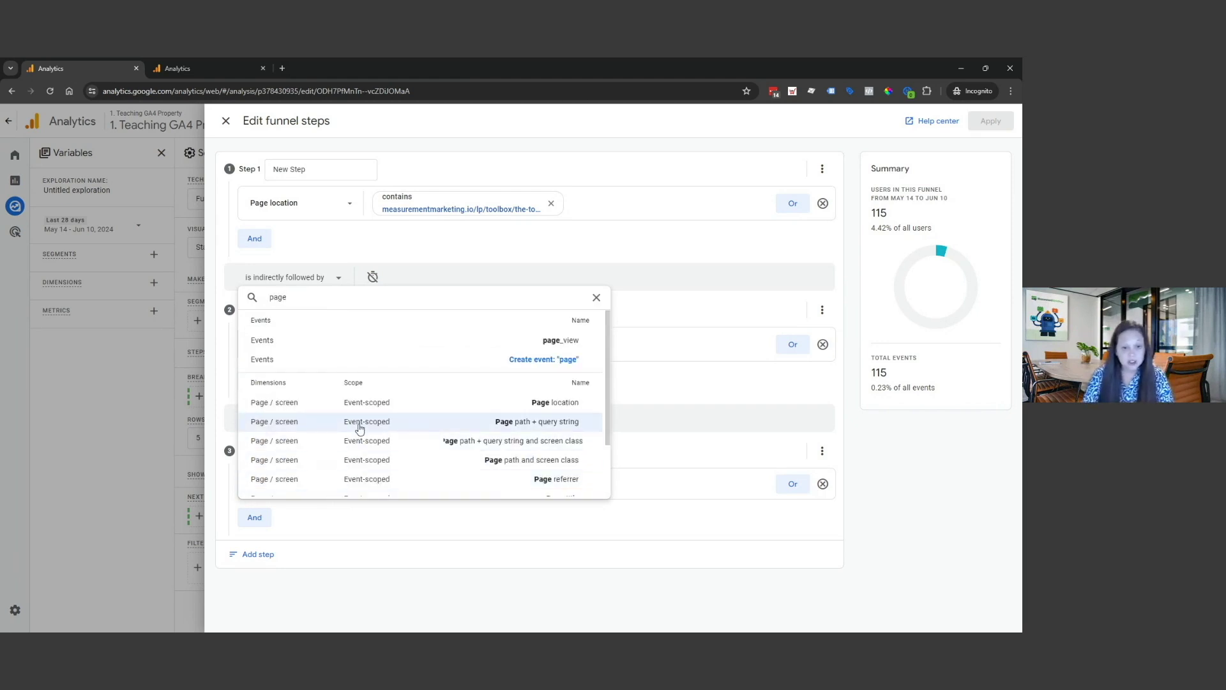
click(357, 403)
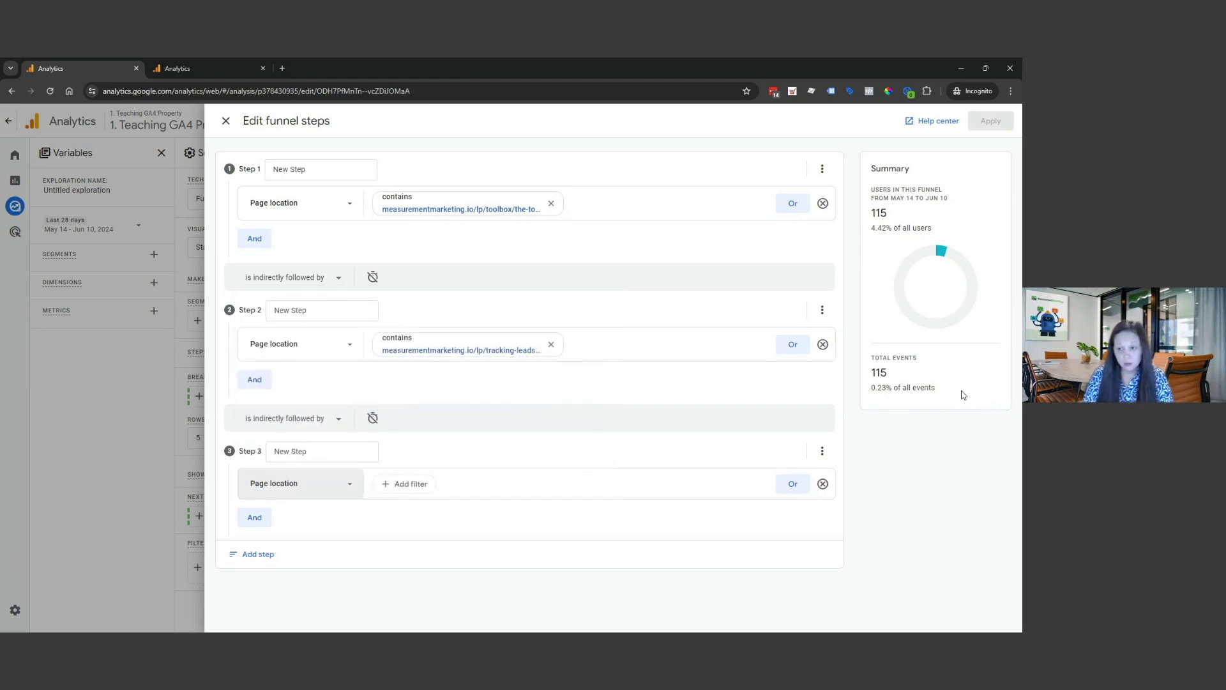
click(412, 485)
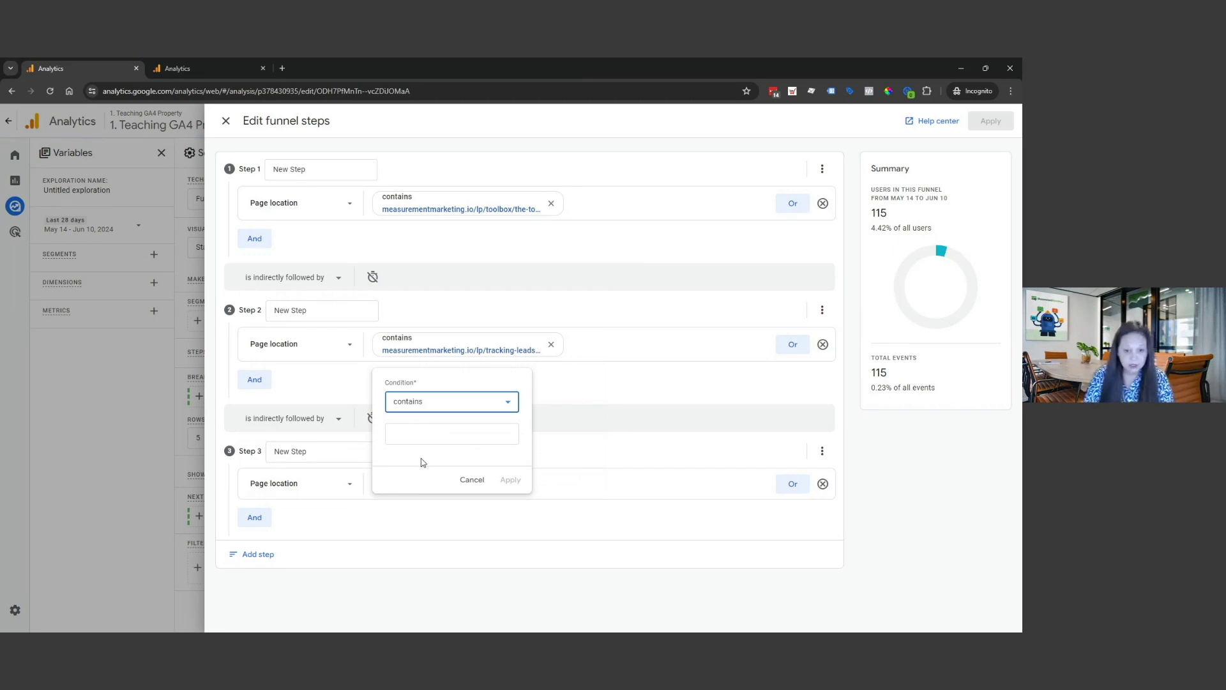
click(424, 434)
text(a)
key(BackSpace)
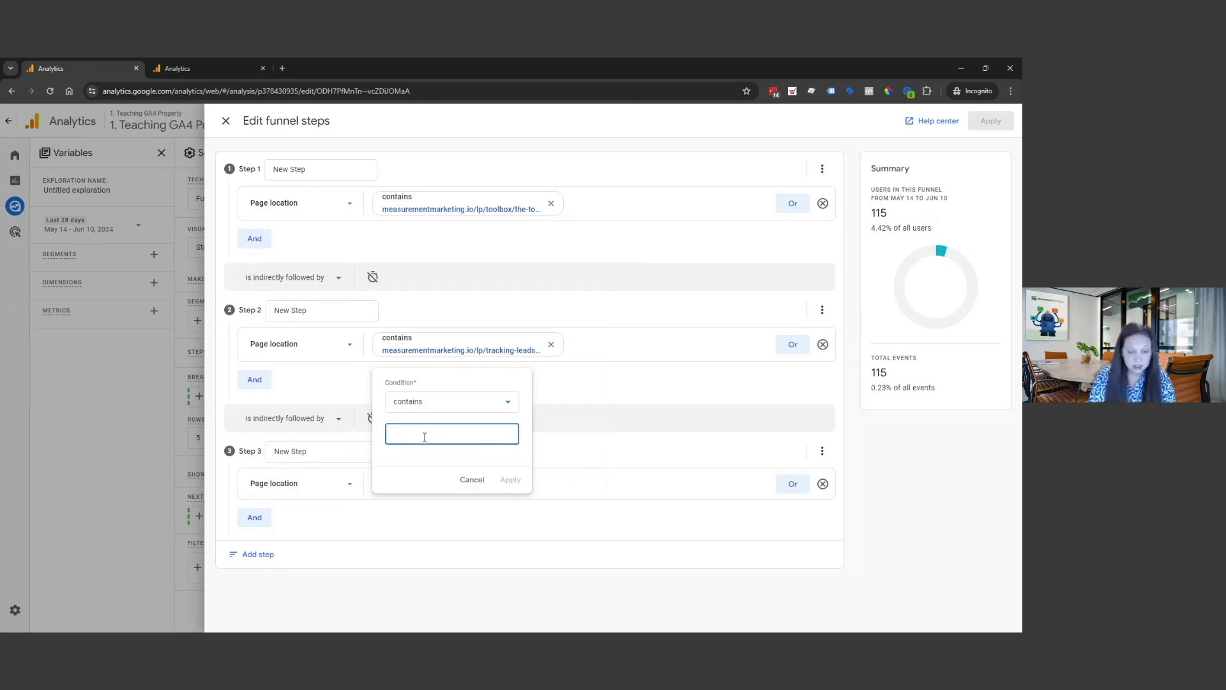
text(measurementmarketing.io/checkouts/tlsm/)
click(511, 481)
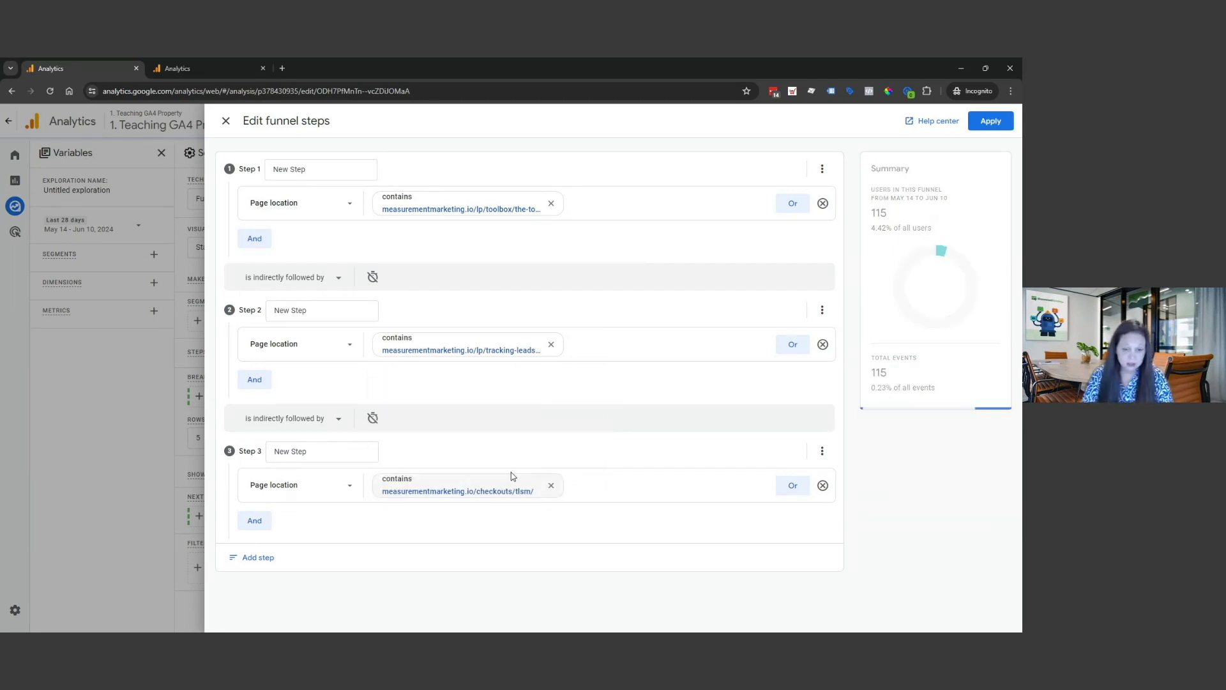
Add funnel step 4 with the condition Page location contains measurementmarketing.io/offer/tlsm-ga4w/
click(258, 556)
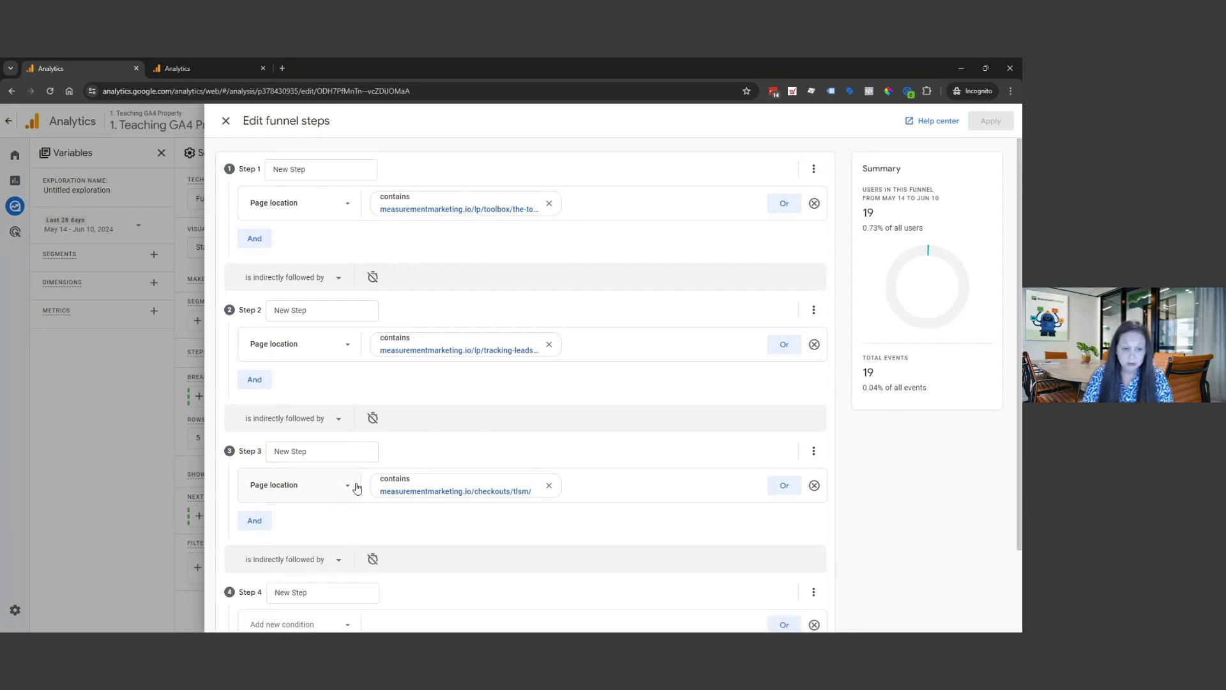
scroll(373, 479, down, 2)
key(alt+Tab)
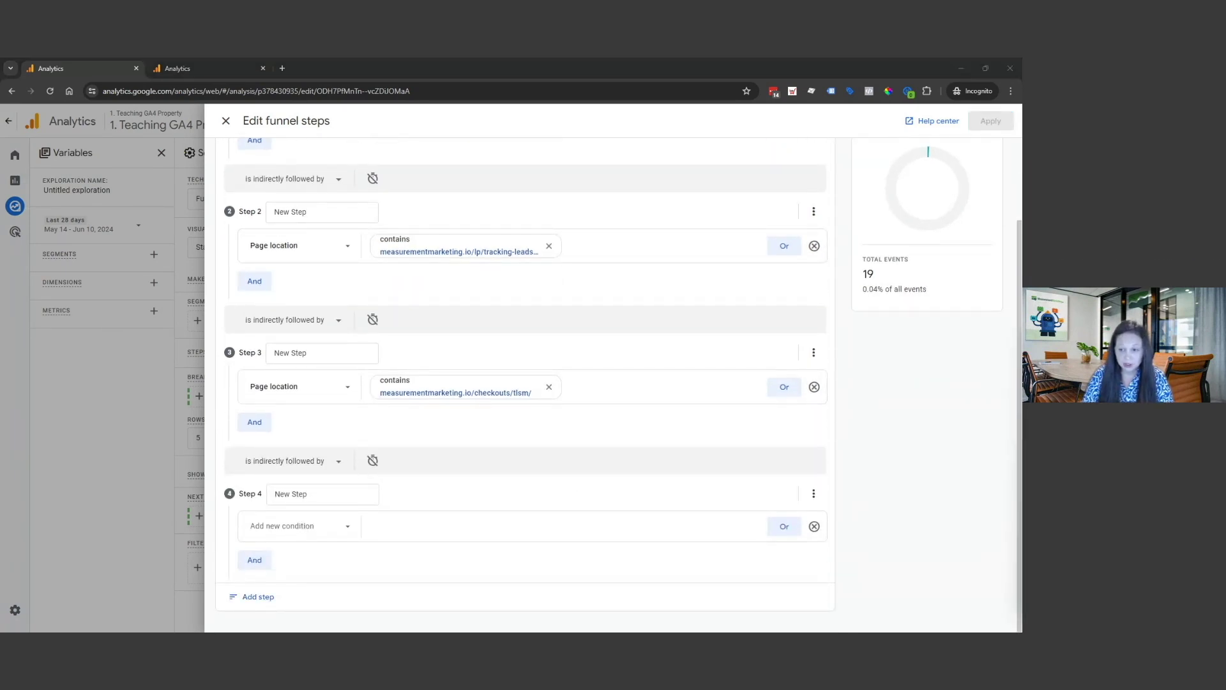
click(311, 523)
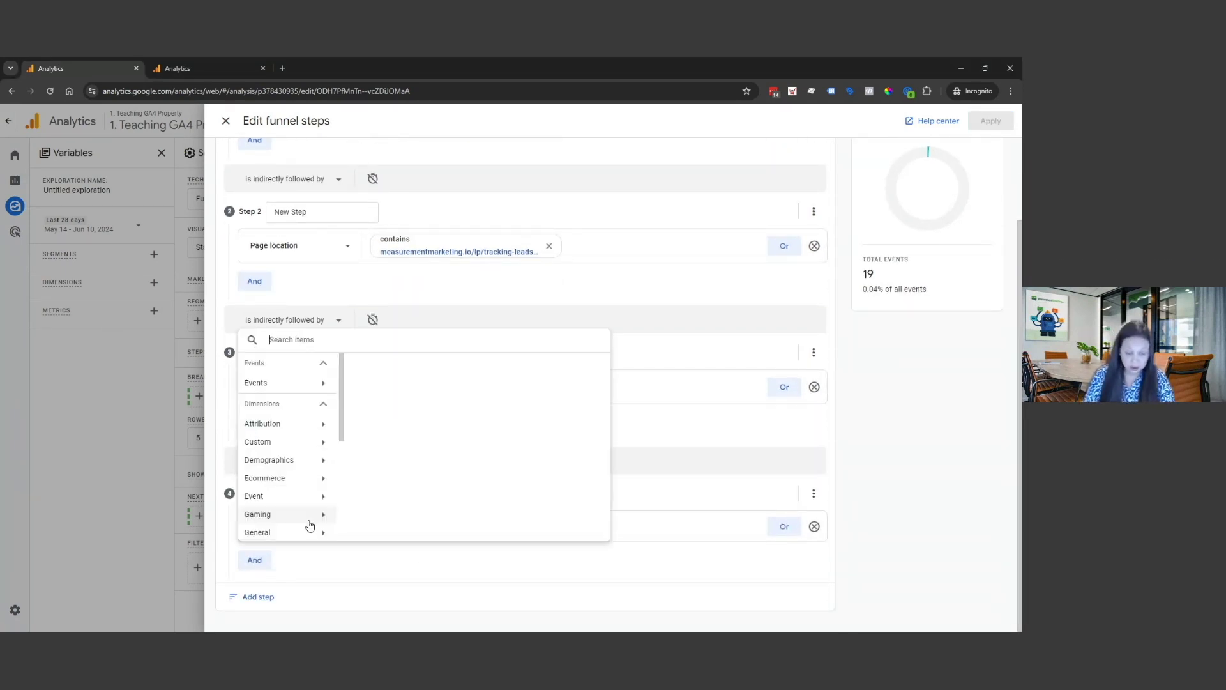
text(page)
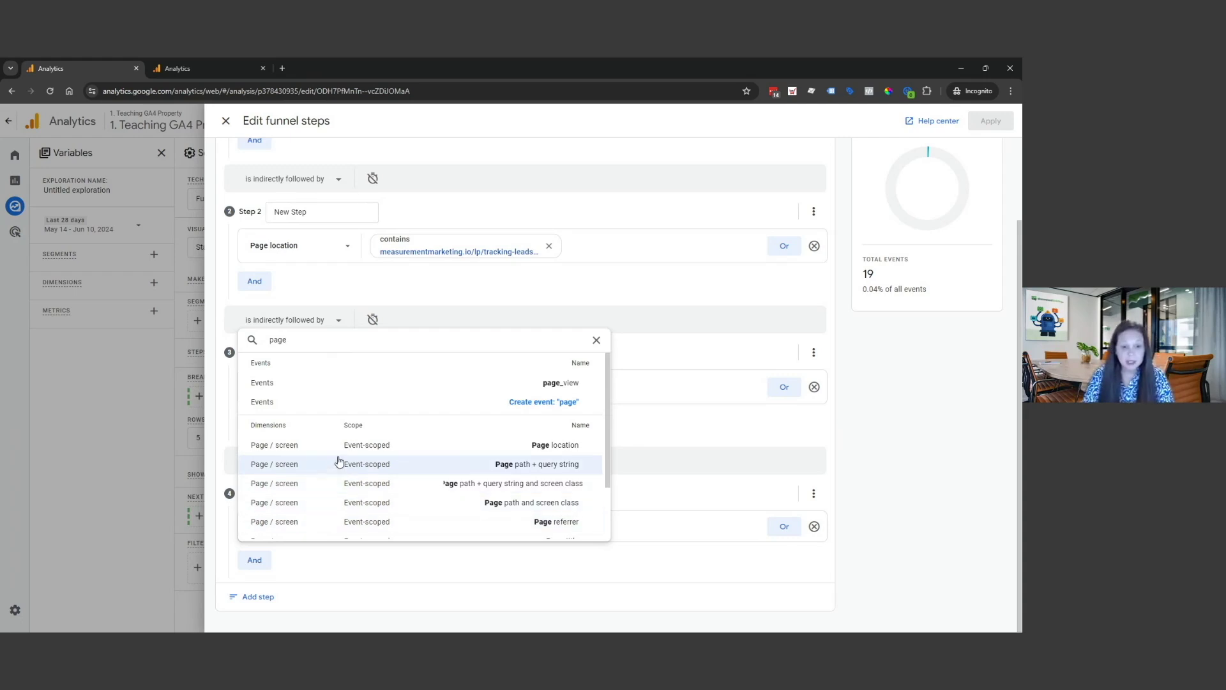
click(339, 439)
click(390, 527)
click(447, 475)
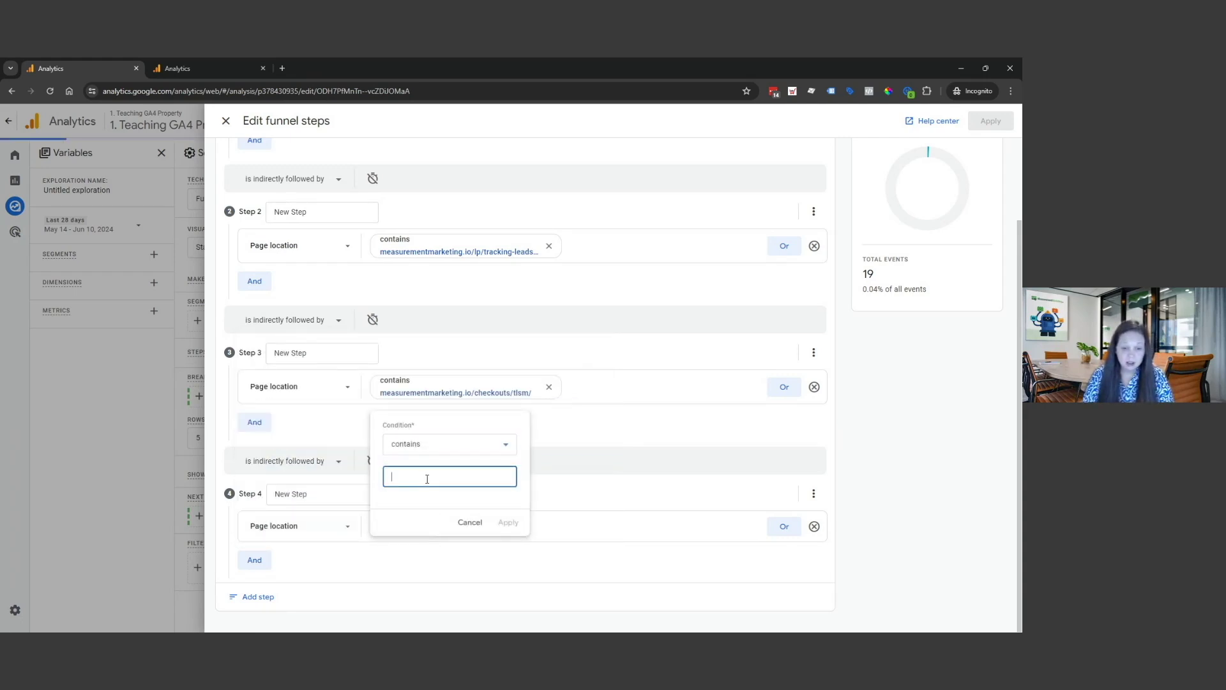
text(measurementmarketing.io/offer/tlsm-ga4w/)
click(507, 523)
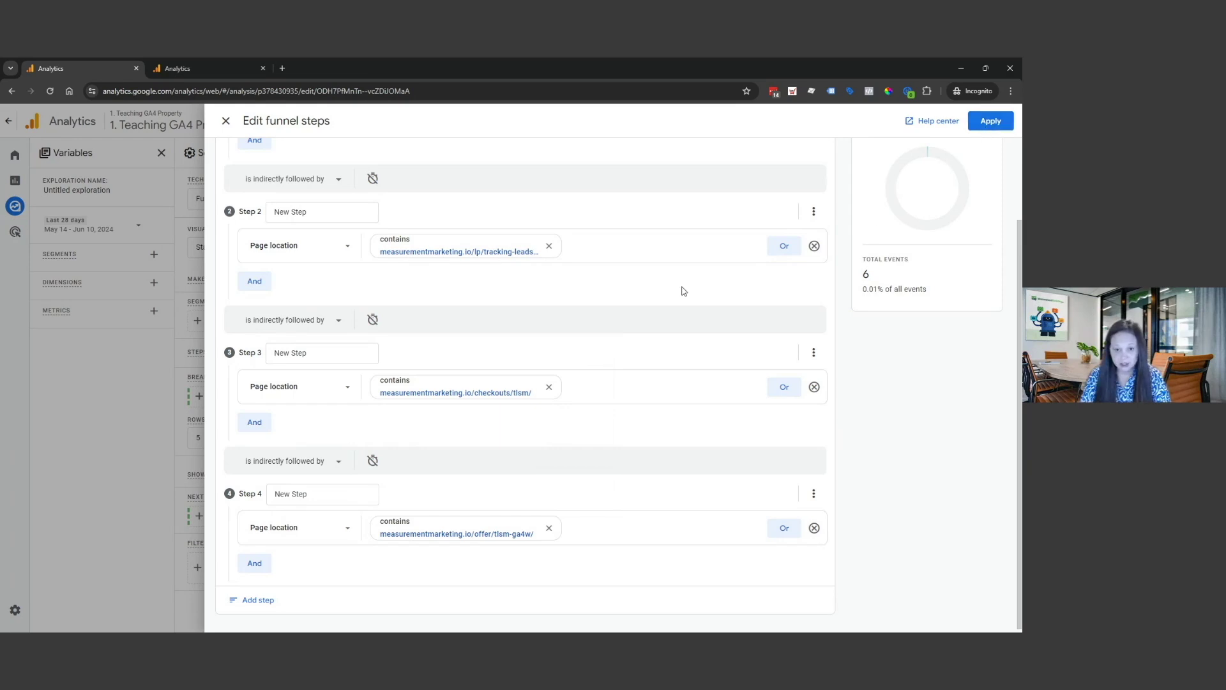
Check the four funnel step conditions and apply them to the exploration
scroll(682, 291, up, 2)
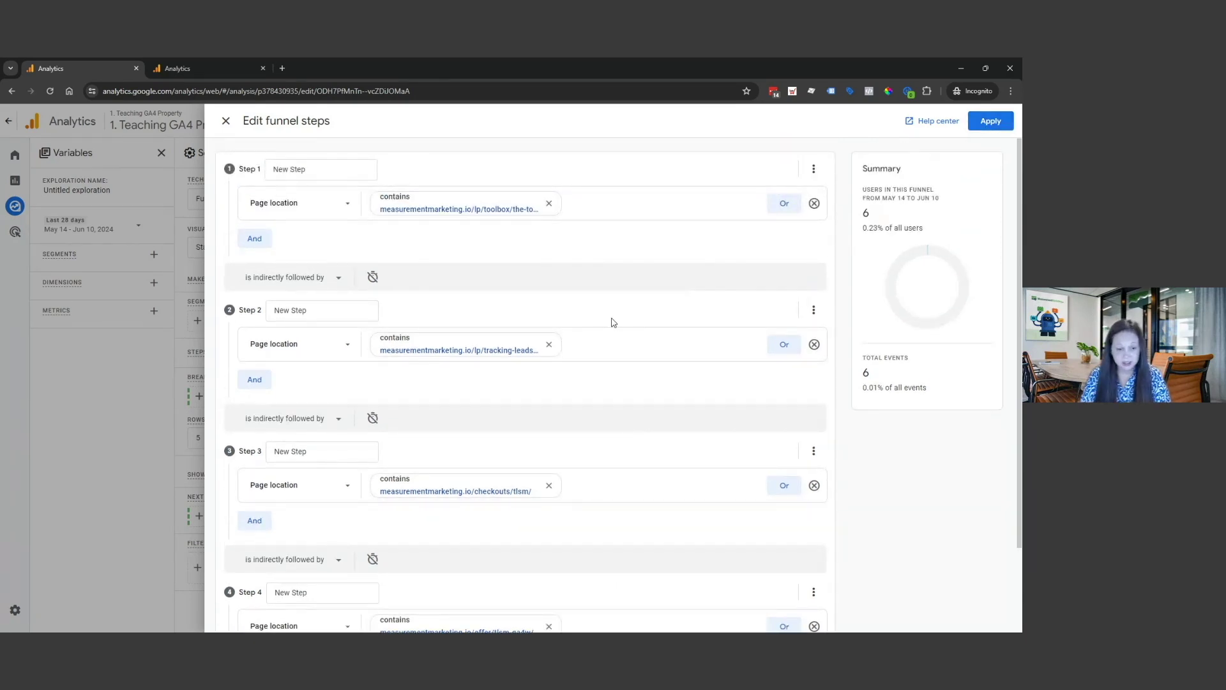
scroll(611, 324, down, 2)
scroll(612, 327, up, 2)
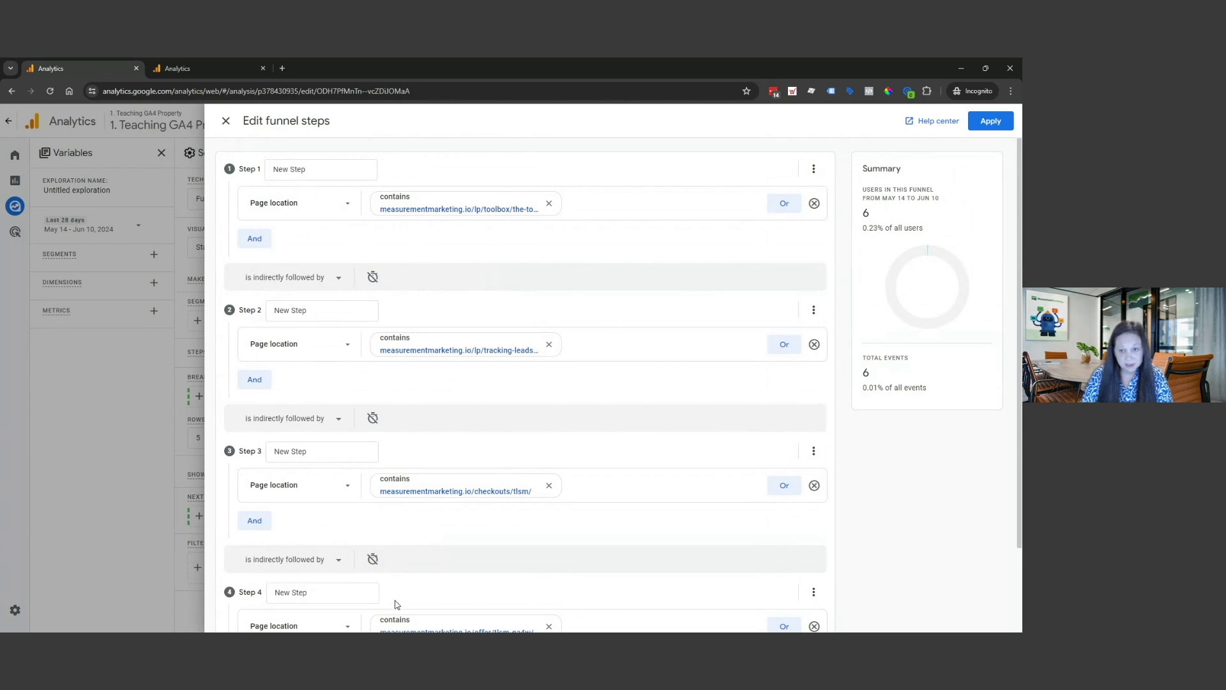
click(991, 122)
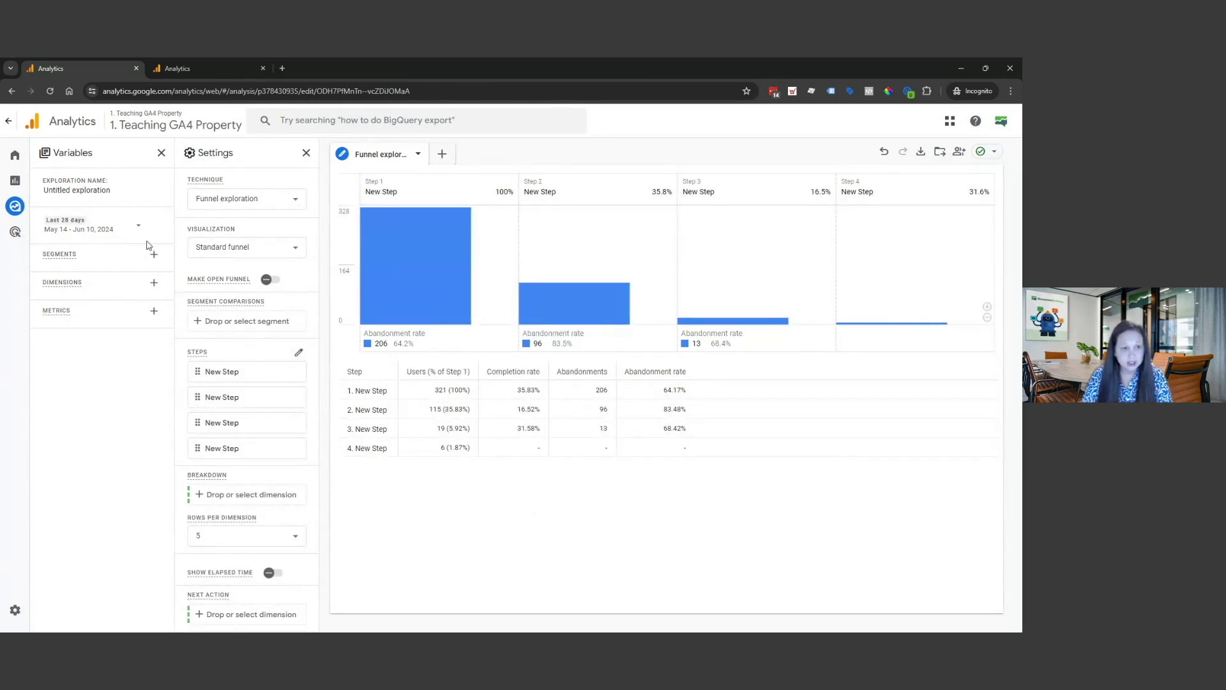
mouse_move(56, 211)
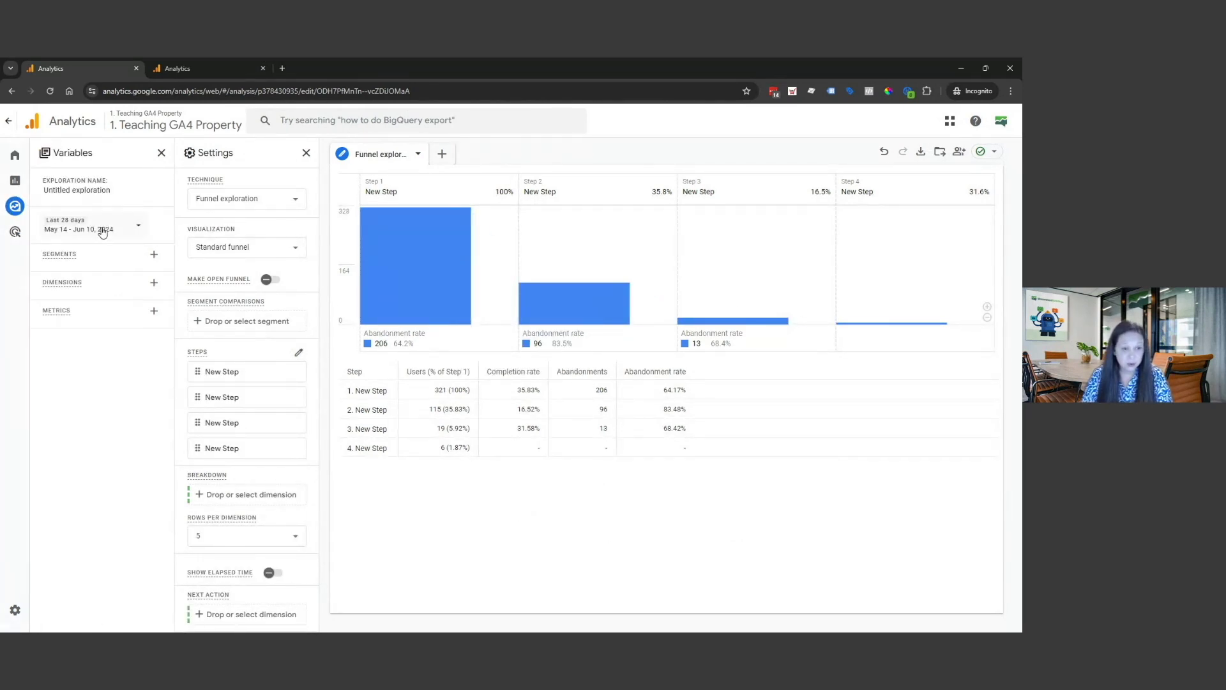
click(101, 227)
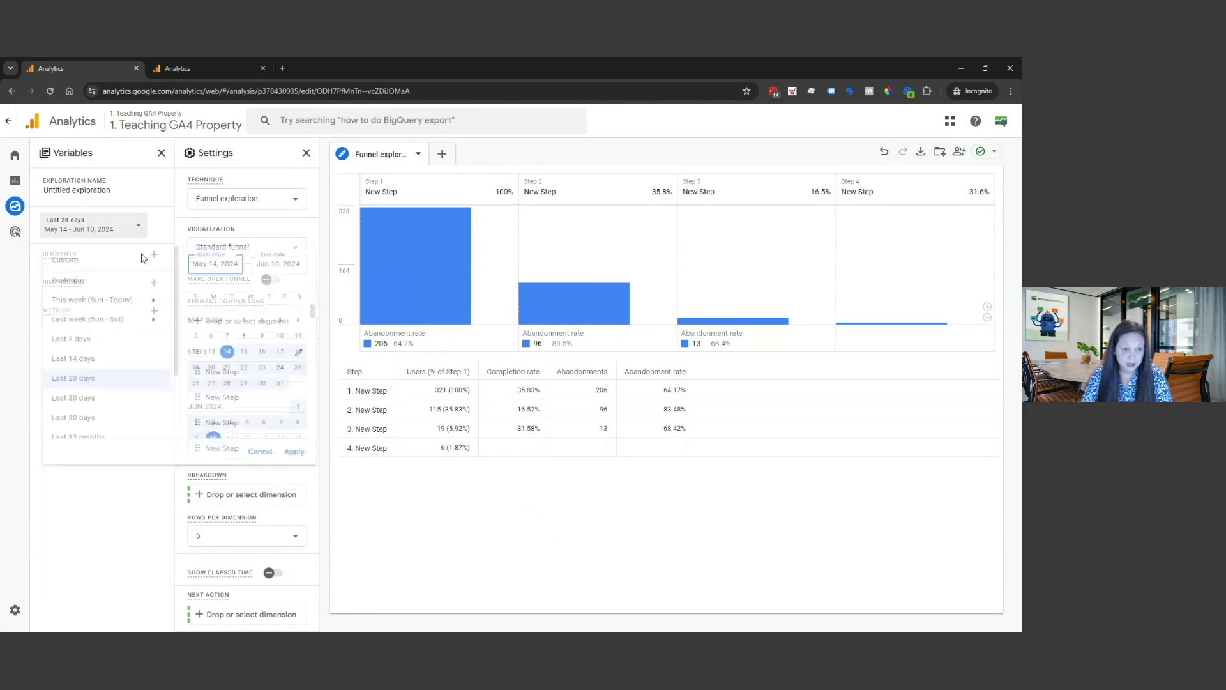
click(117, 540)
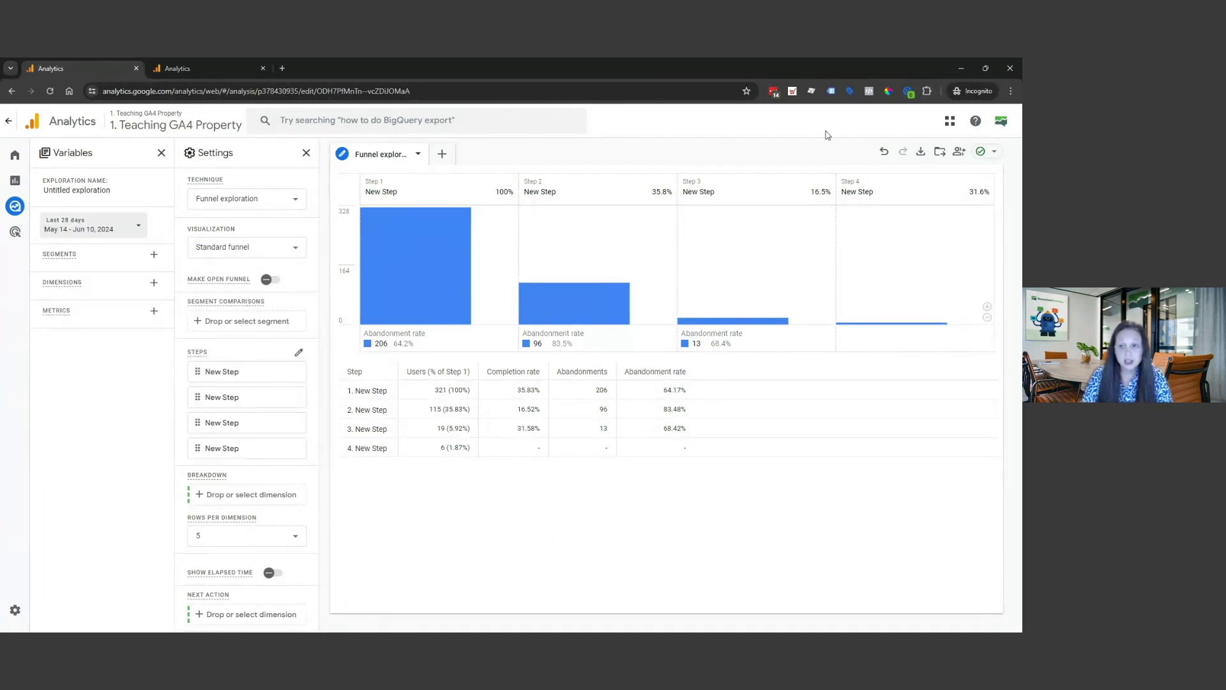
Increase the browser's page zoom by two levels to enlarge the funnel chart and table
click(1011, 92)
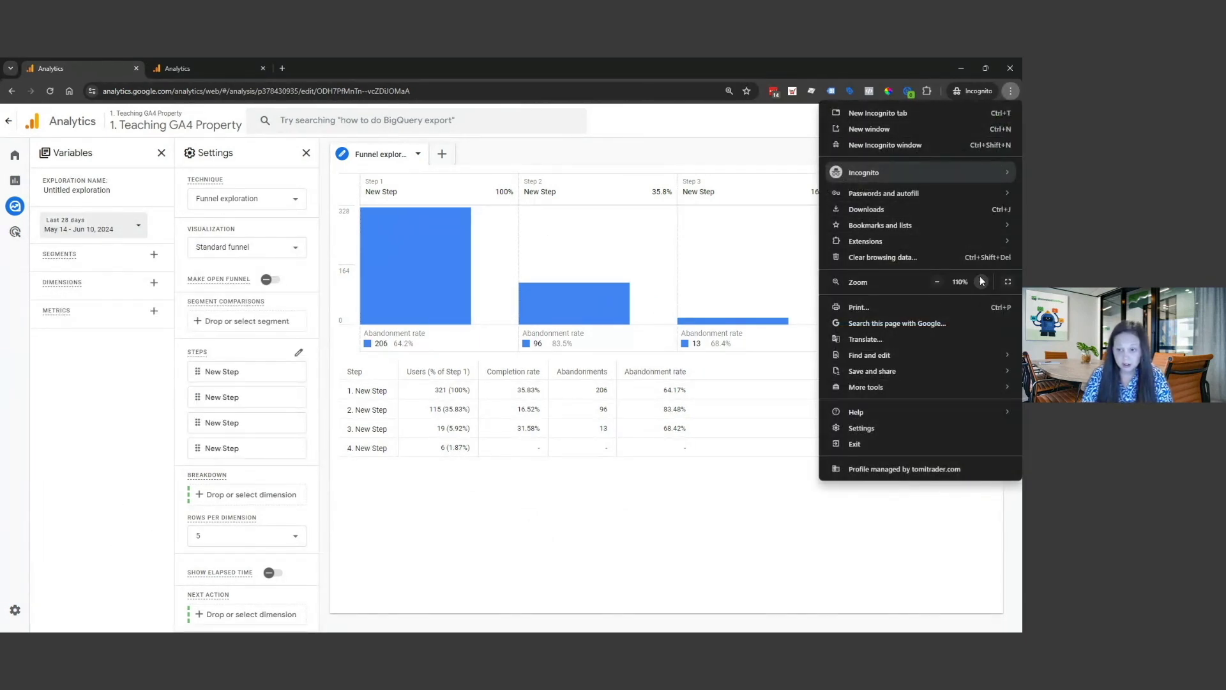
click(981, 281)
click(981, 281)
click(873, 529)
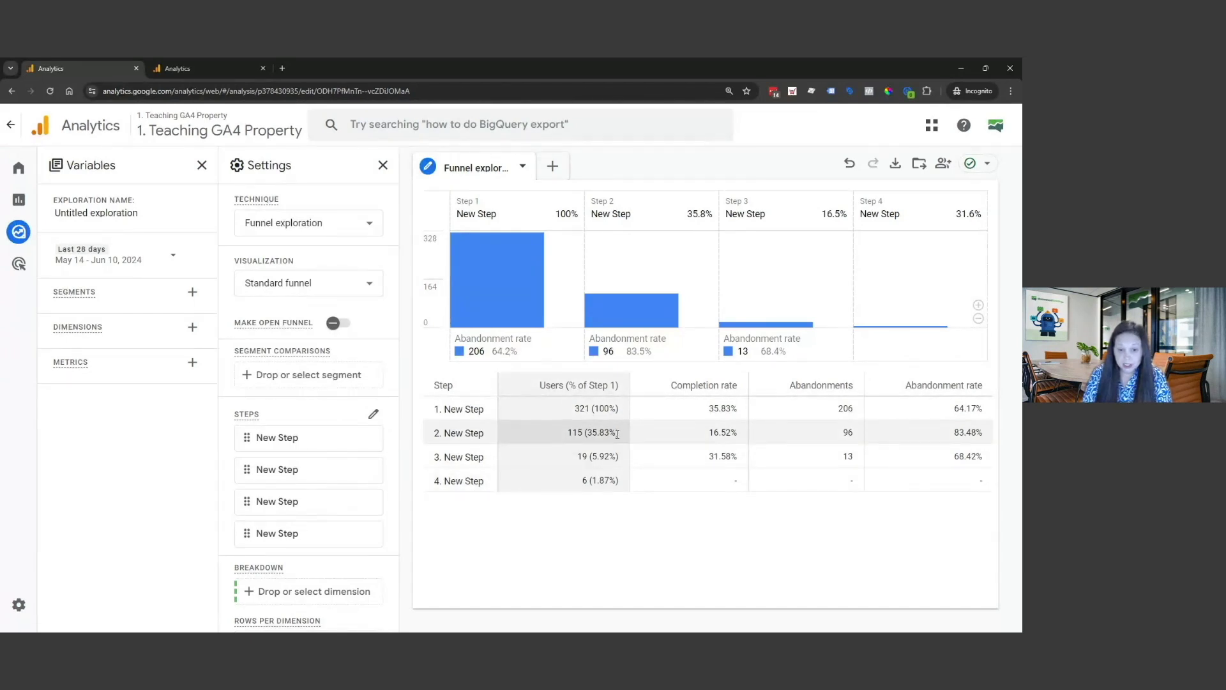
Examine the user counts and percentages of step 1 for the second and third funnel steps in the table
drag(614, 434, 595, 434)
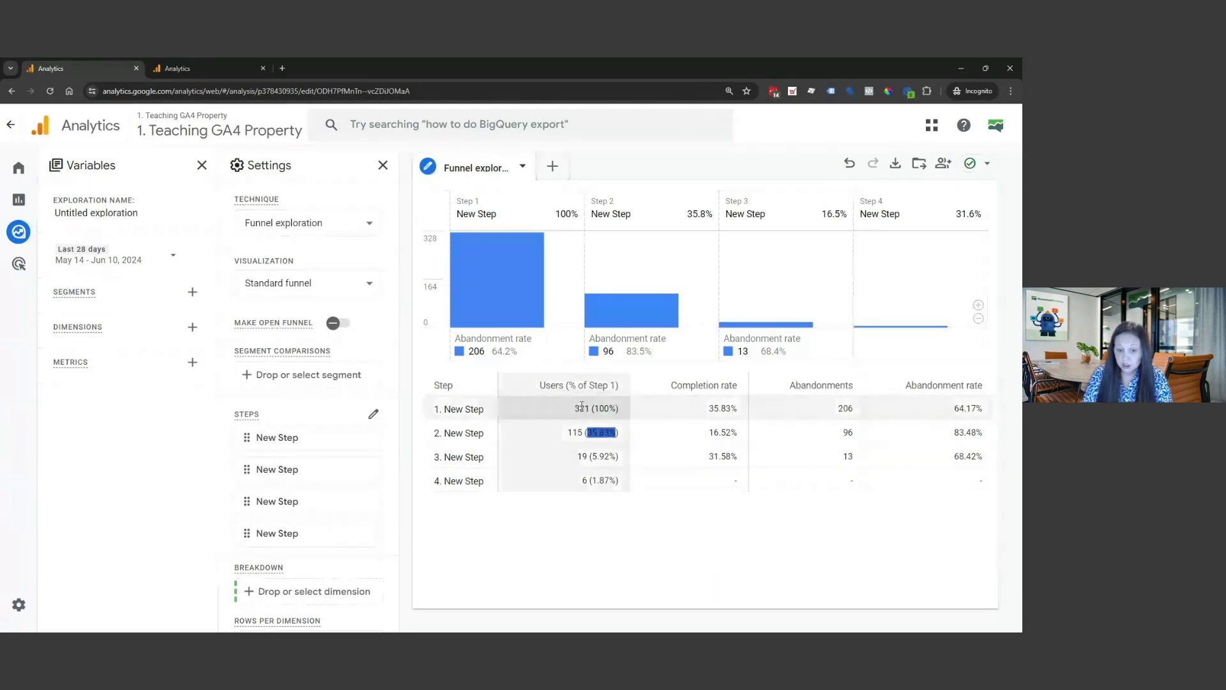
click(592, 432)
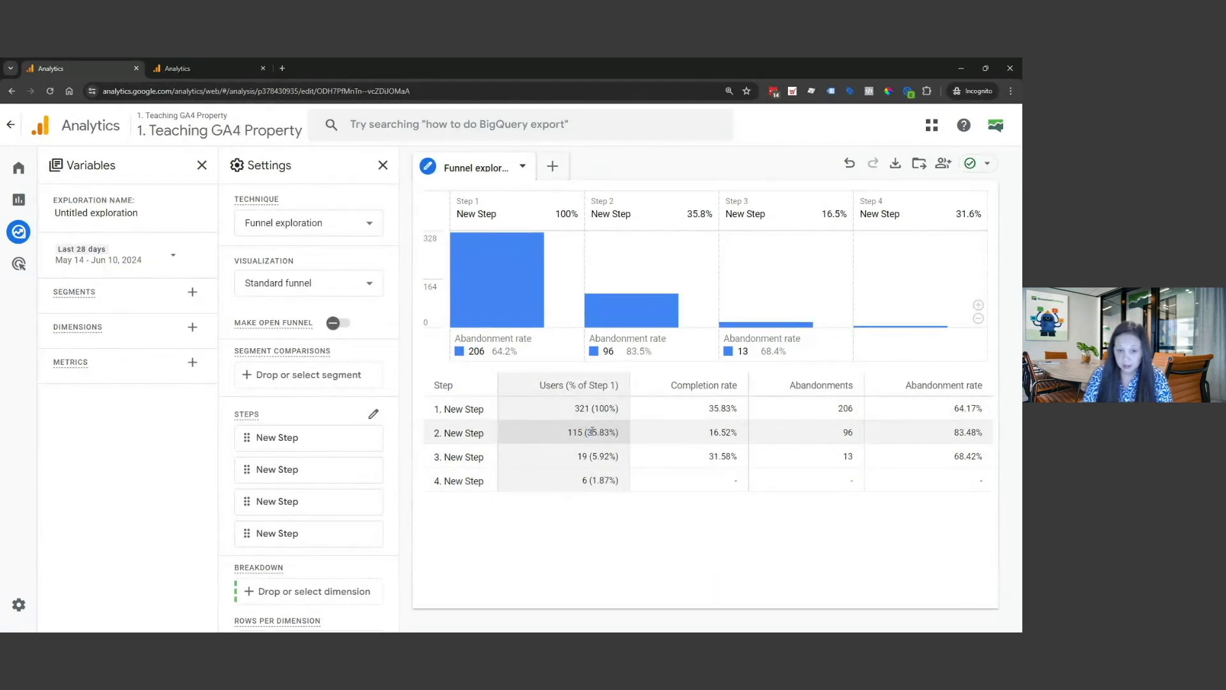
double_click(579, 432)
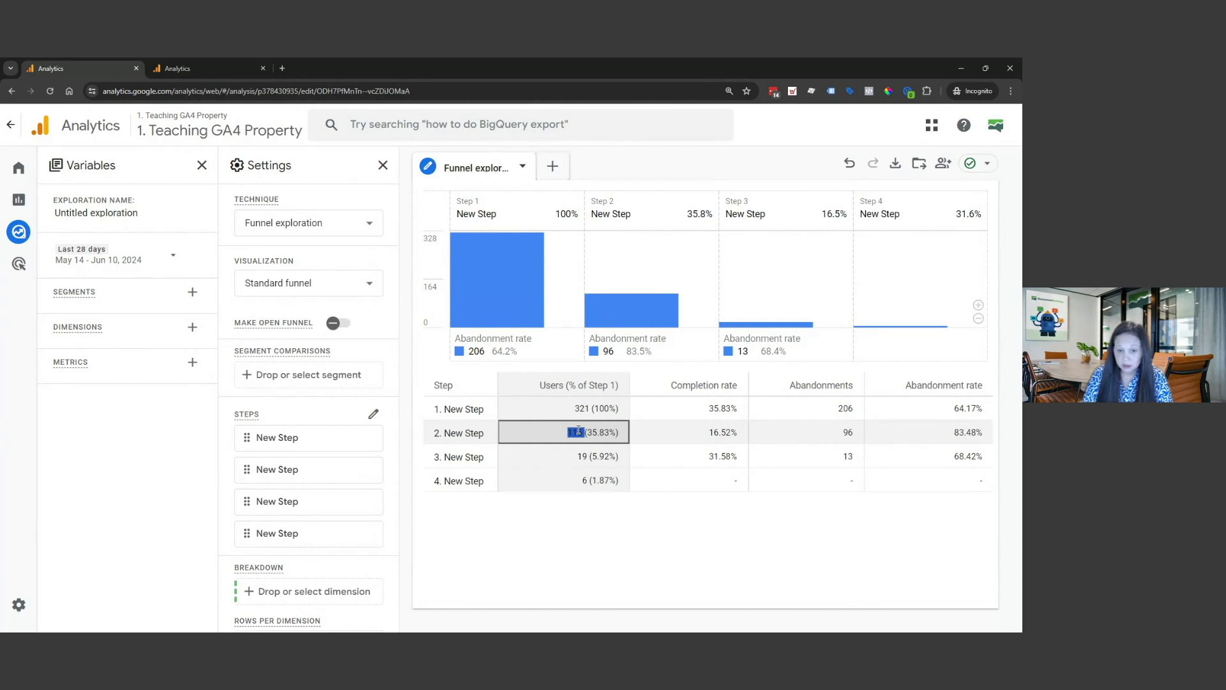
click(591, 433)
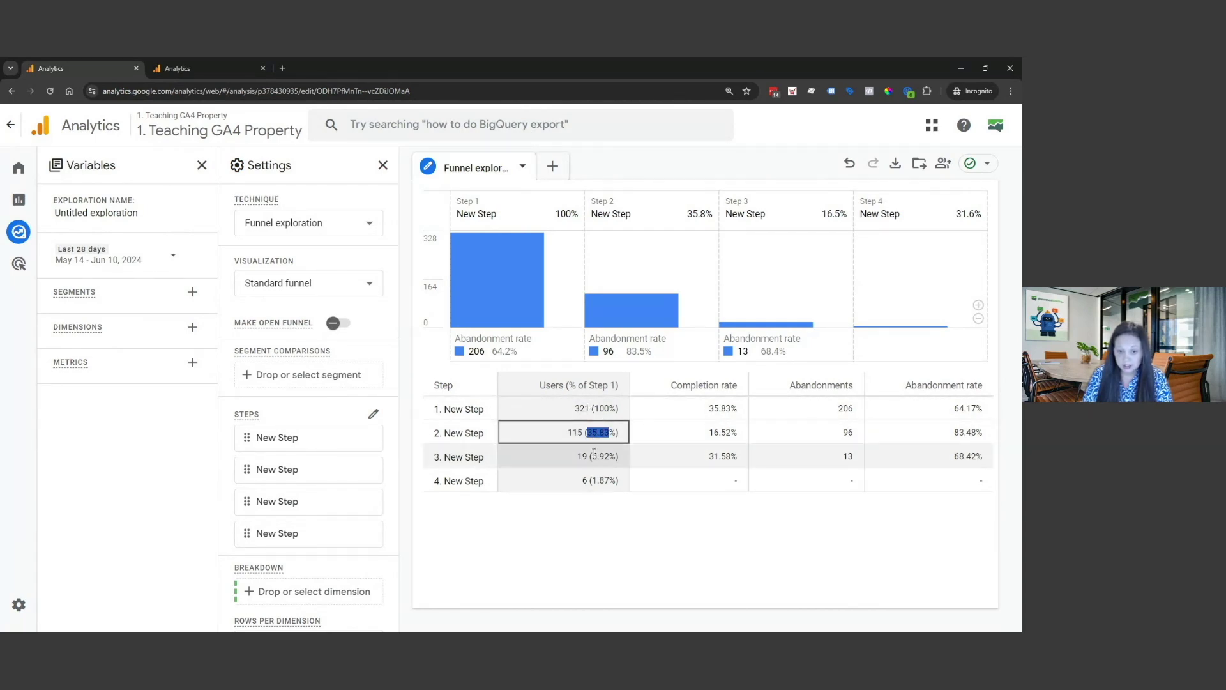
drag(594, 454, 609, 455)
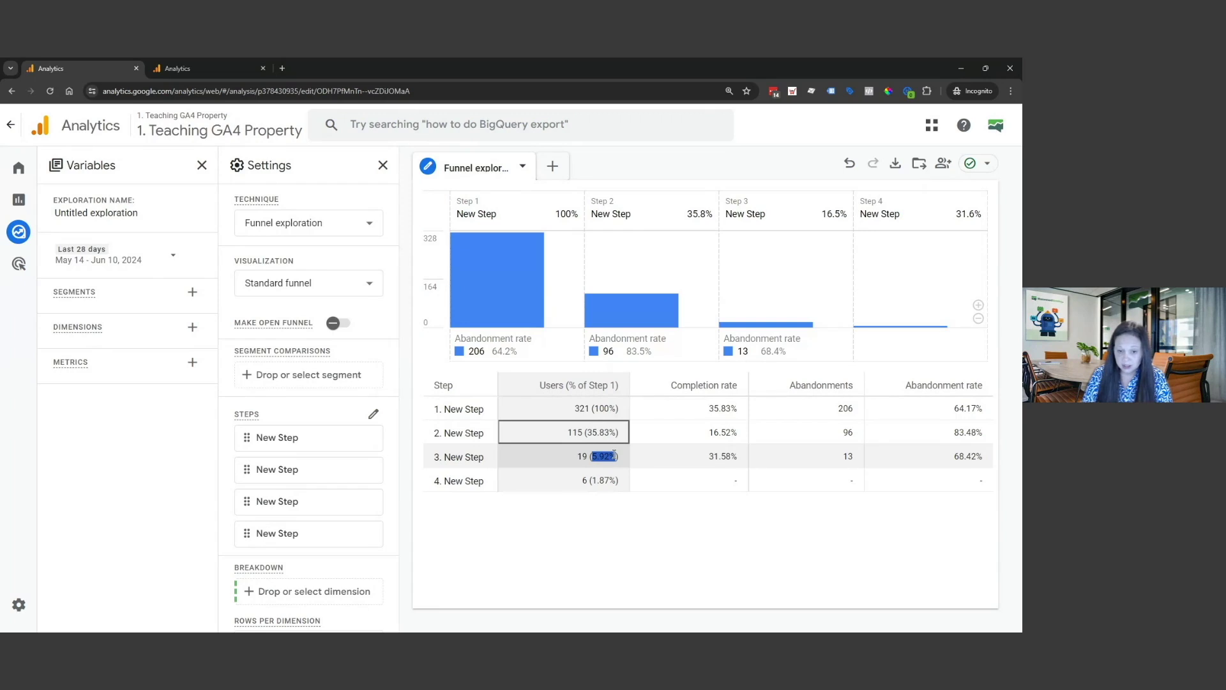
click(582, 457)
drag(577, 456, 620, 456)
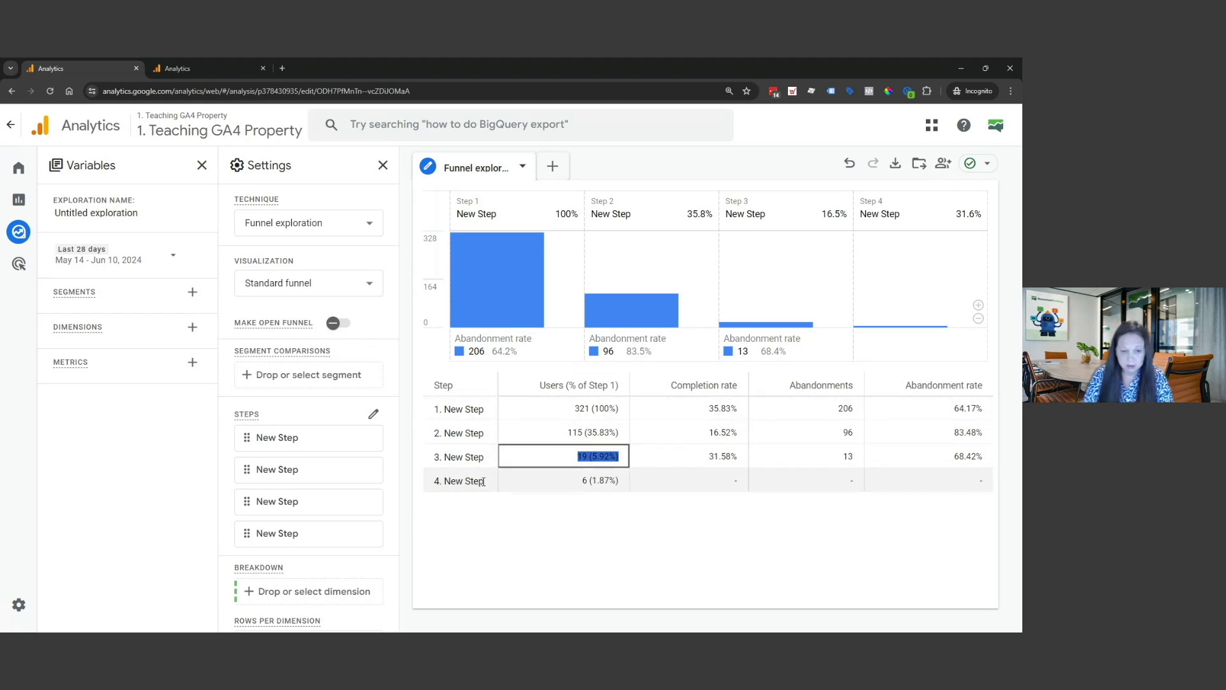
View the Free Tools page of measurementmarketing.io in a new browser tab and return to the funnel exploration
click(282, 67)
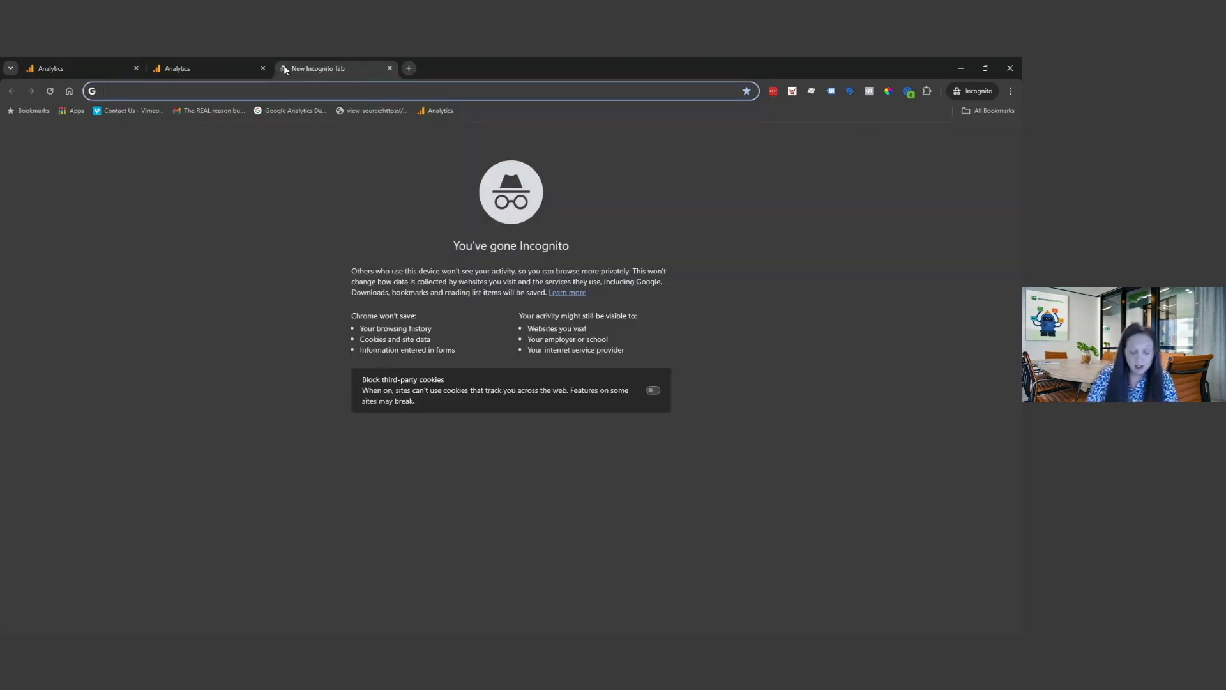
text(mea)
key(Return)
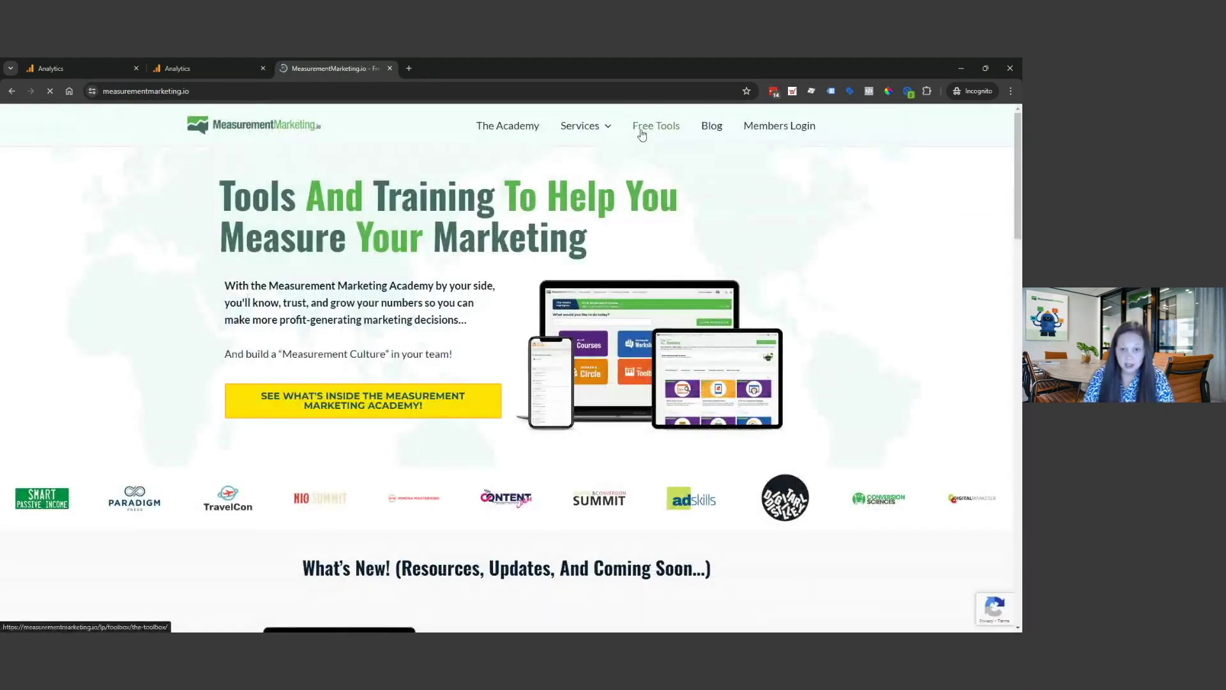
click(642, 135)
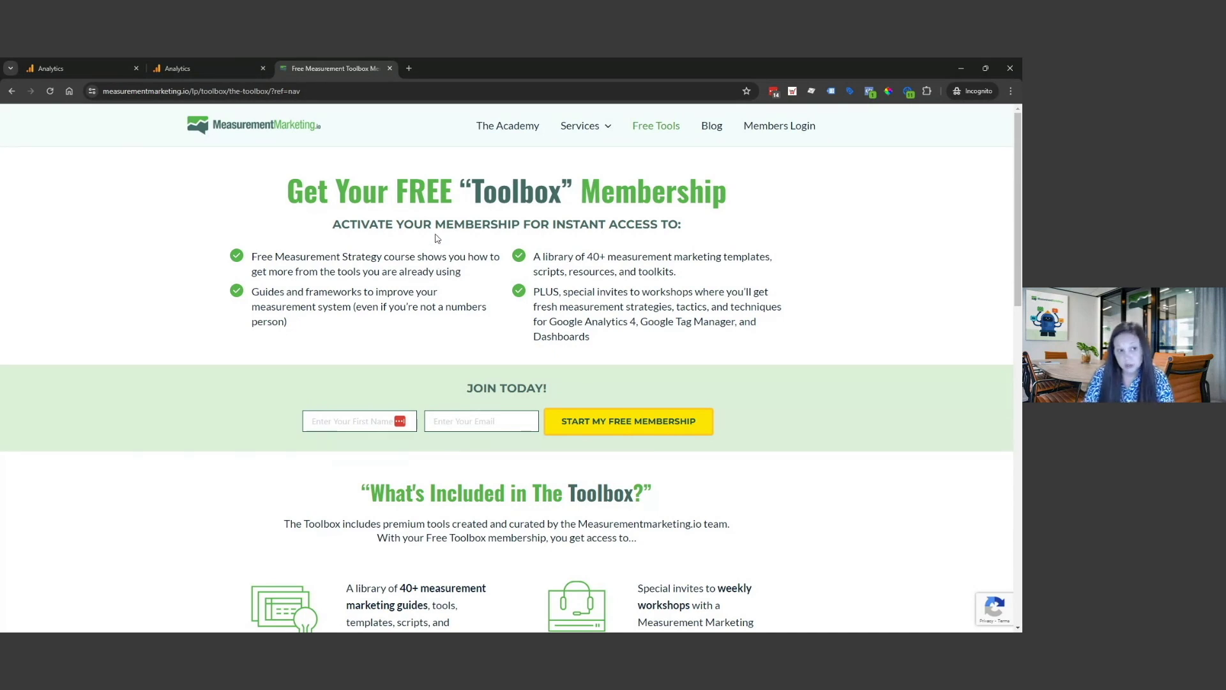
click(48, 68)
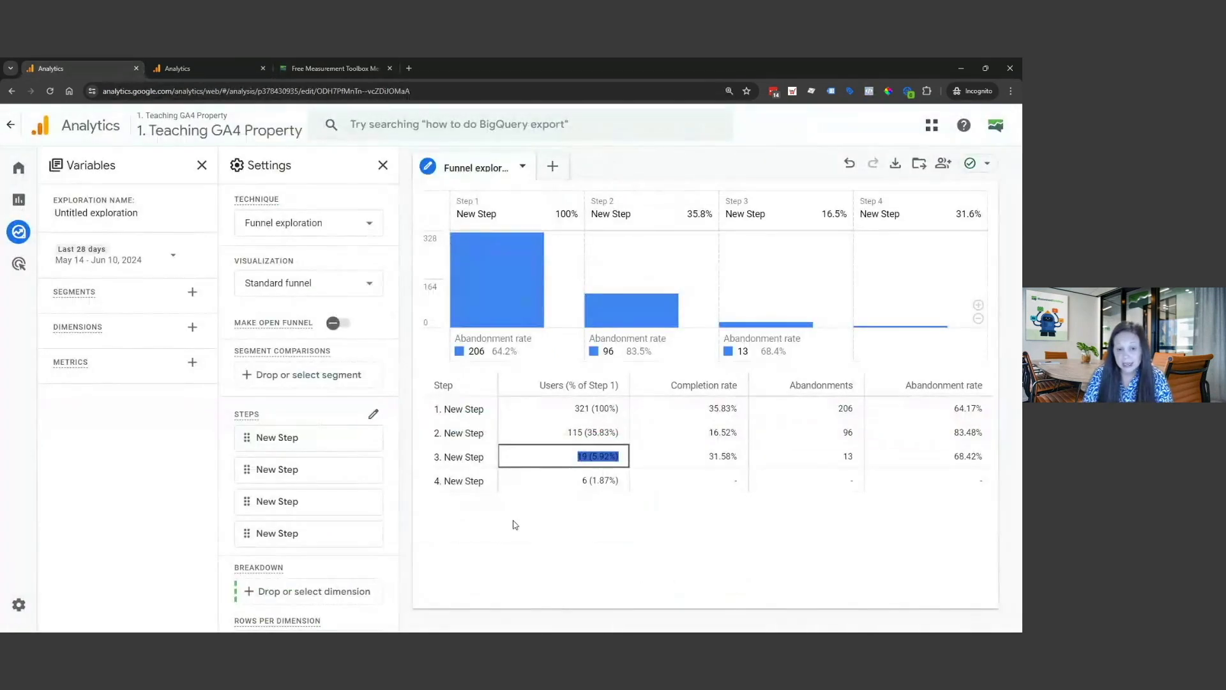
click(677, 536)
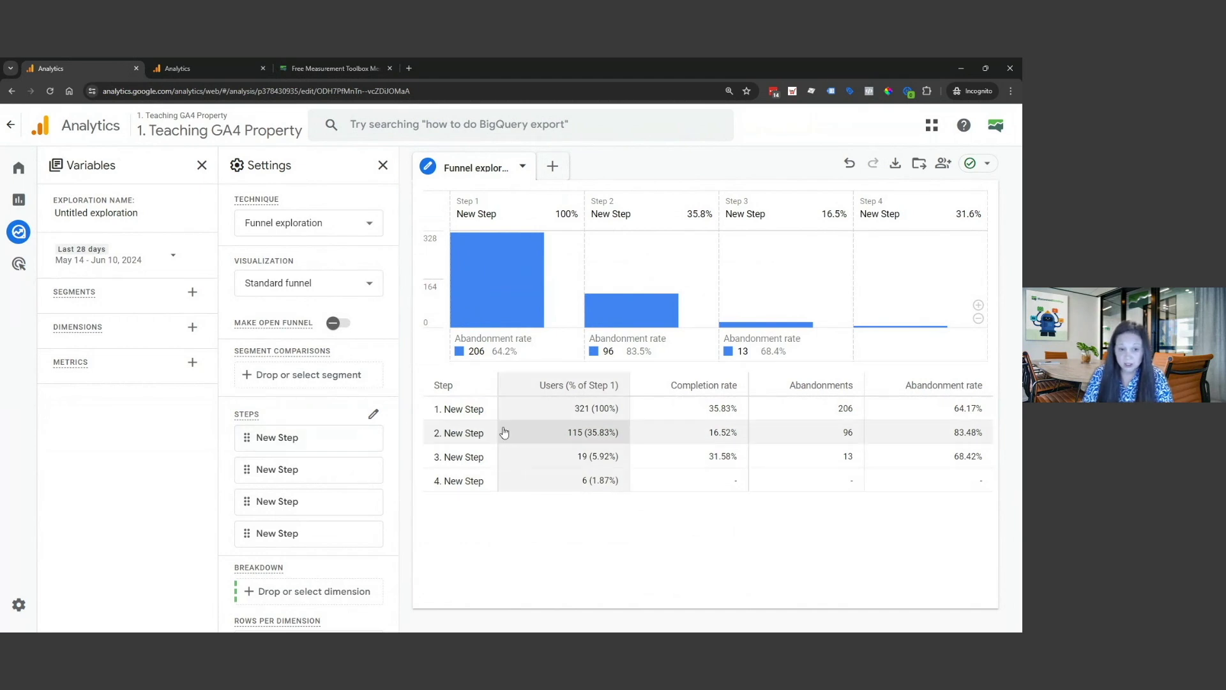
Edit the funnel steps, naming step 1 "TB Offer Page" and step 2 "TB TY Page - Offer"
click(373, 418)
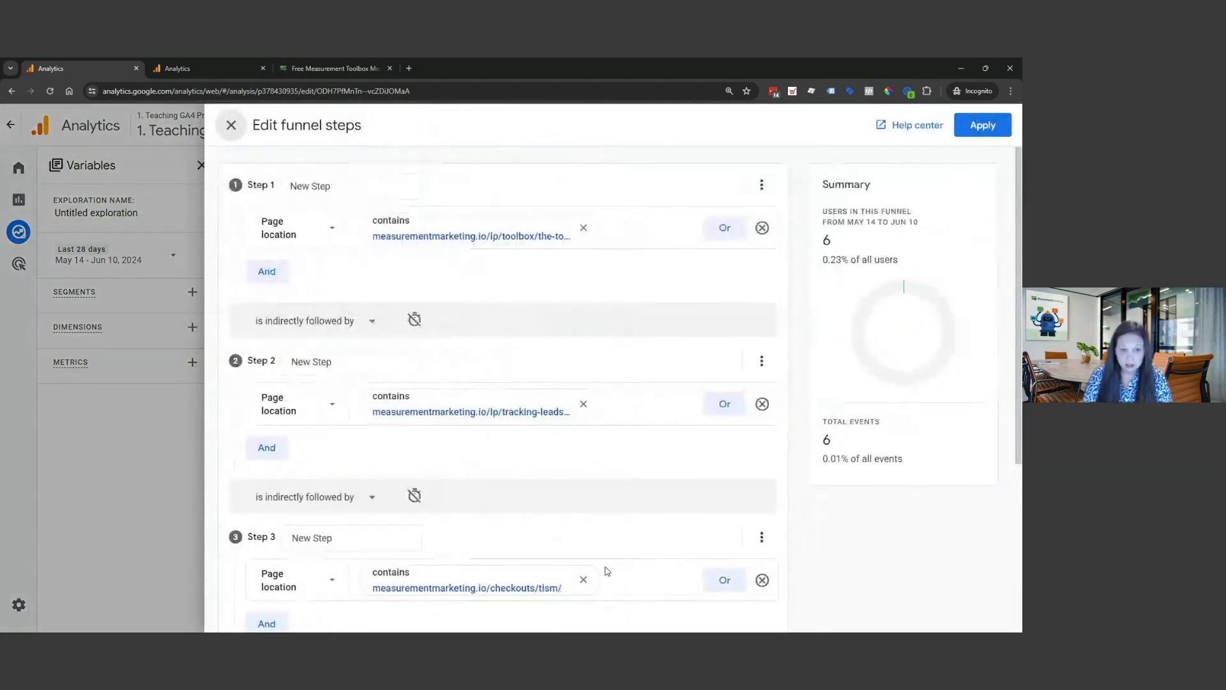
triple_click(408, 187)
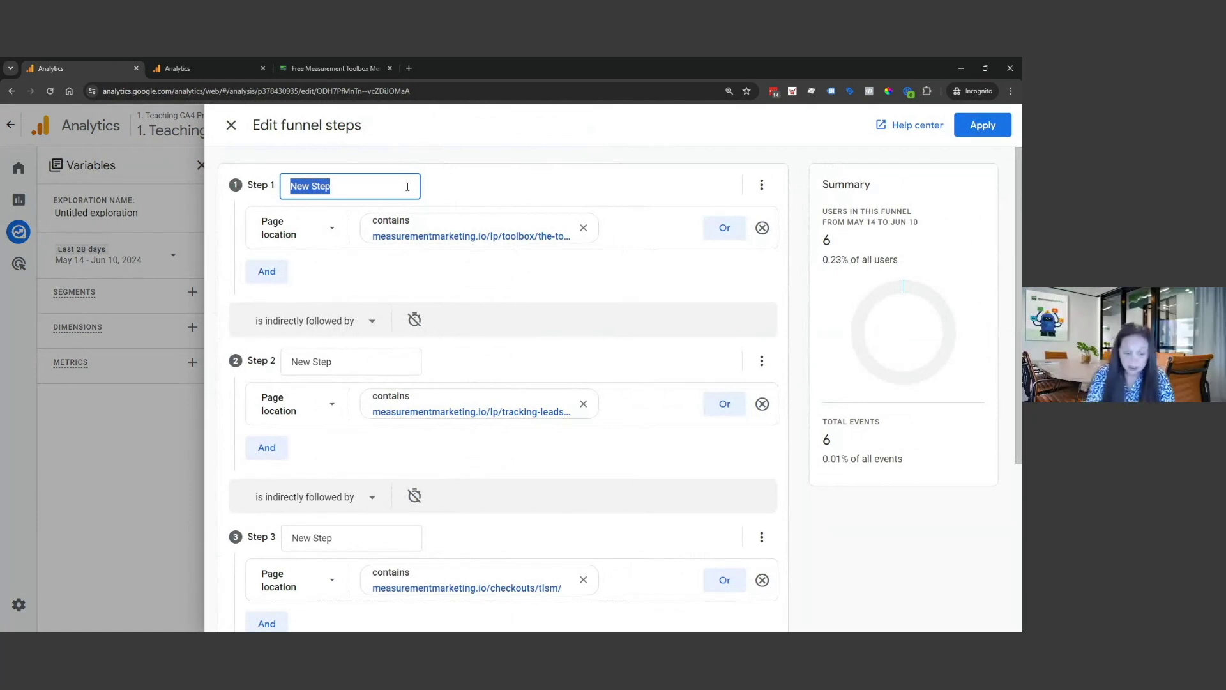
text(TB)
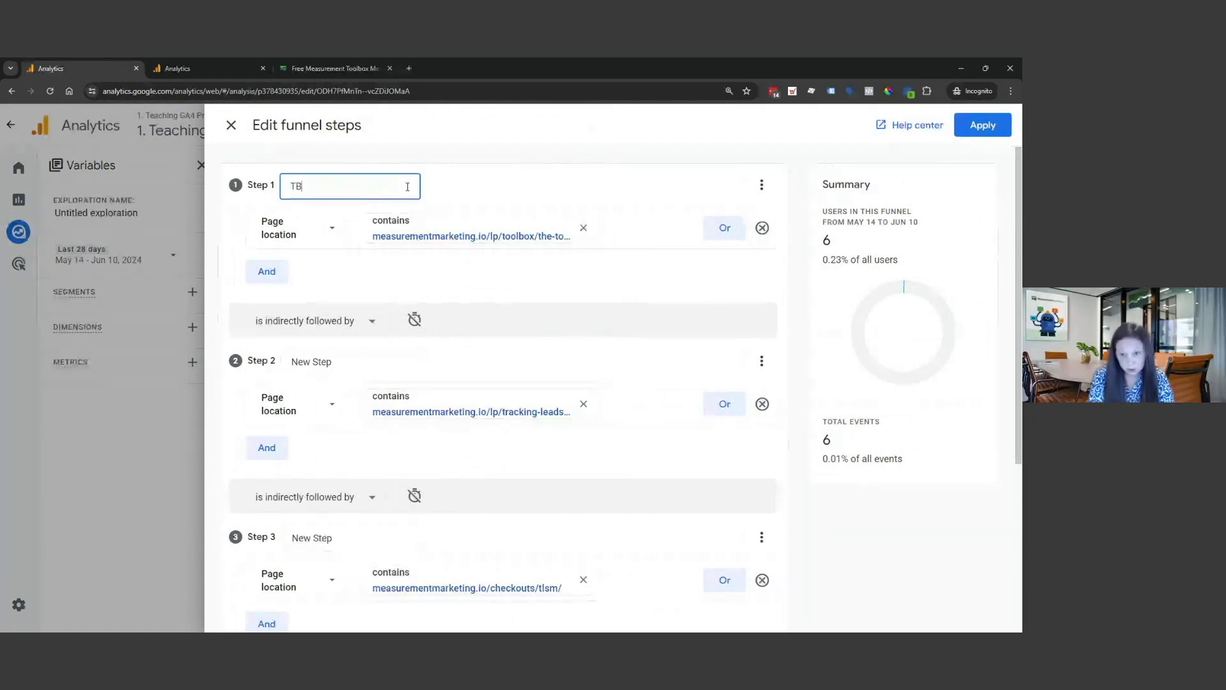
text( Offer Page)
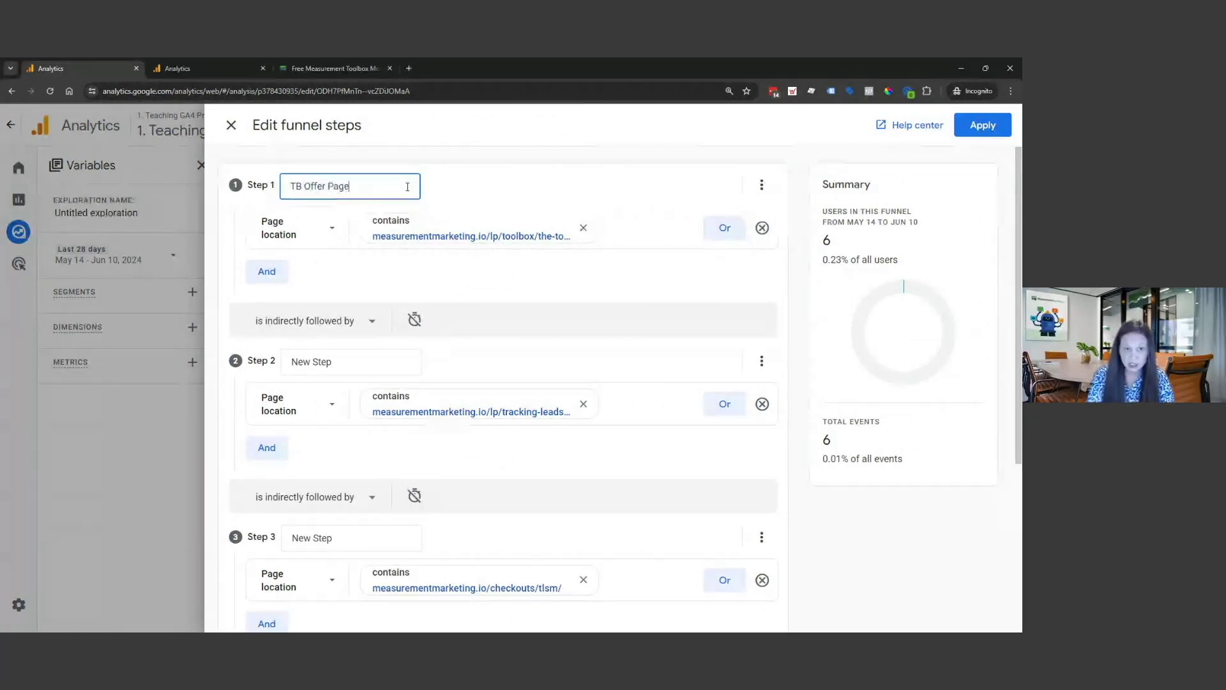
triple_click(369, 364)
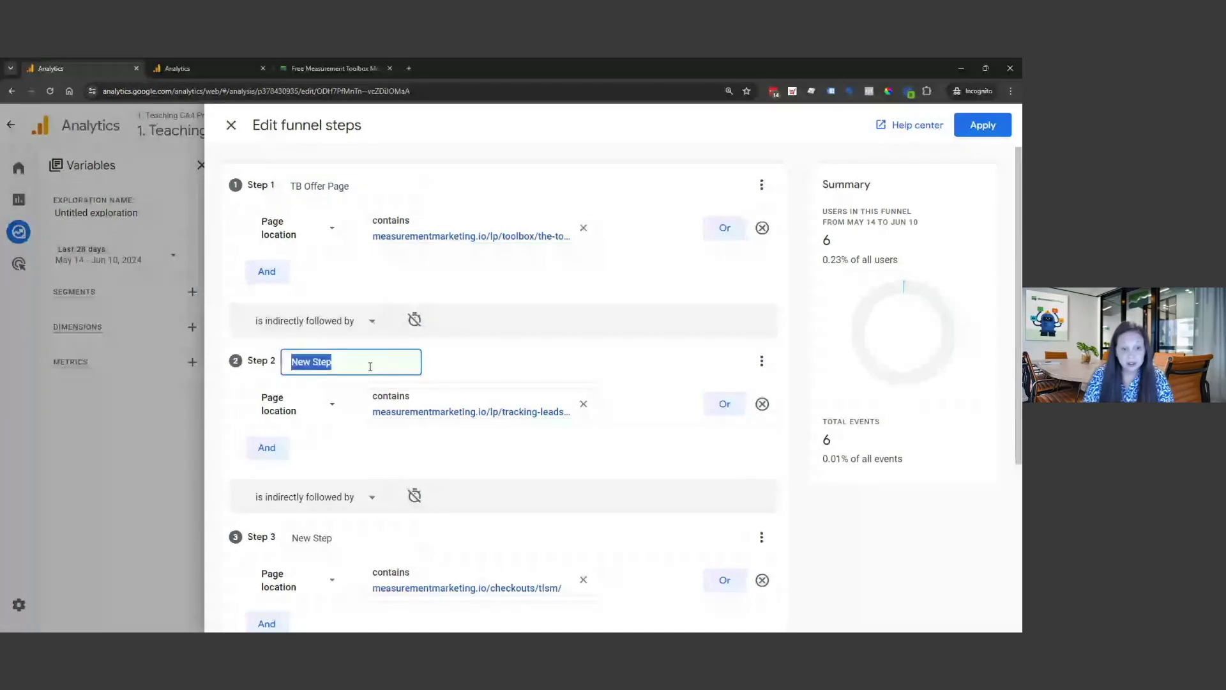
text(TB TY Page - Offer)
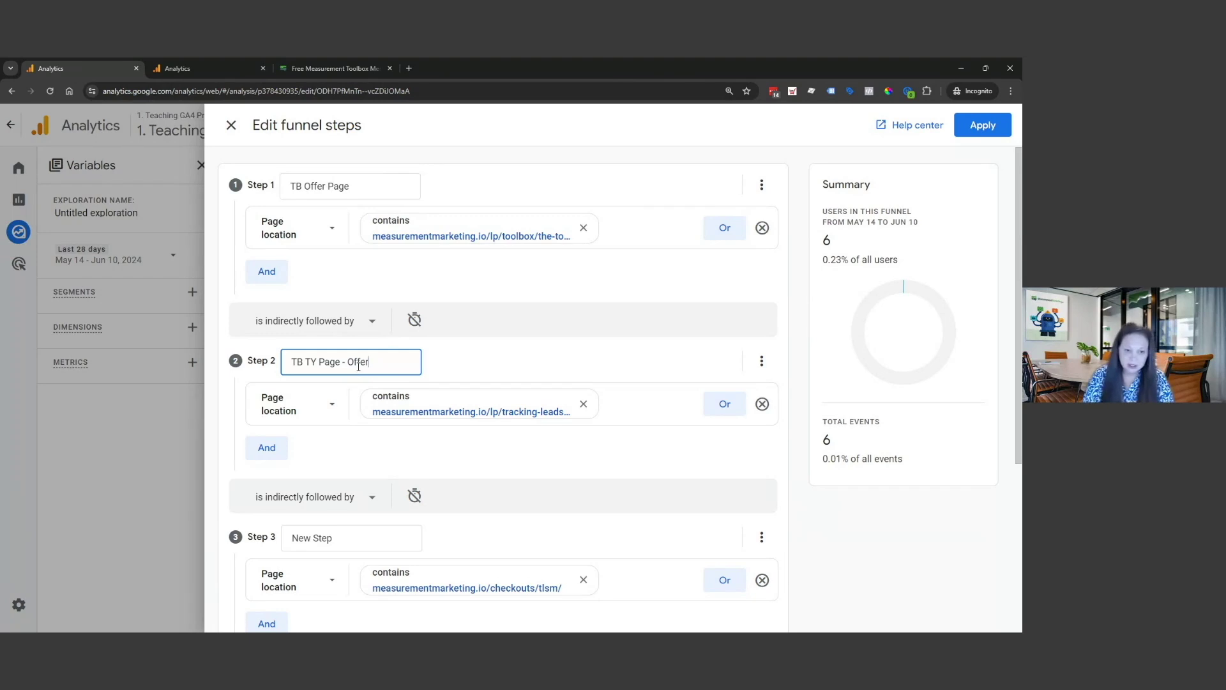
Name funnel step 3 "Cart" and funnel step 4 "TY/Upsell"
double_click(337, 536)
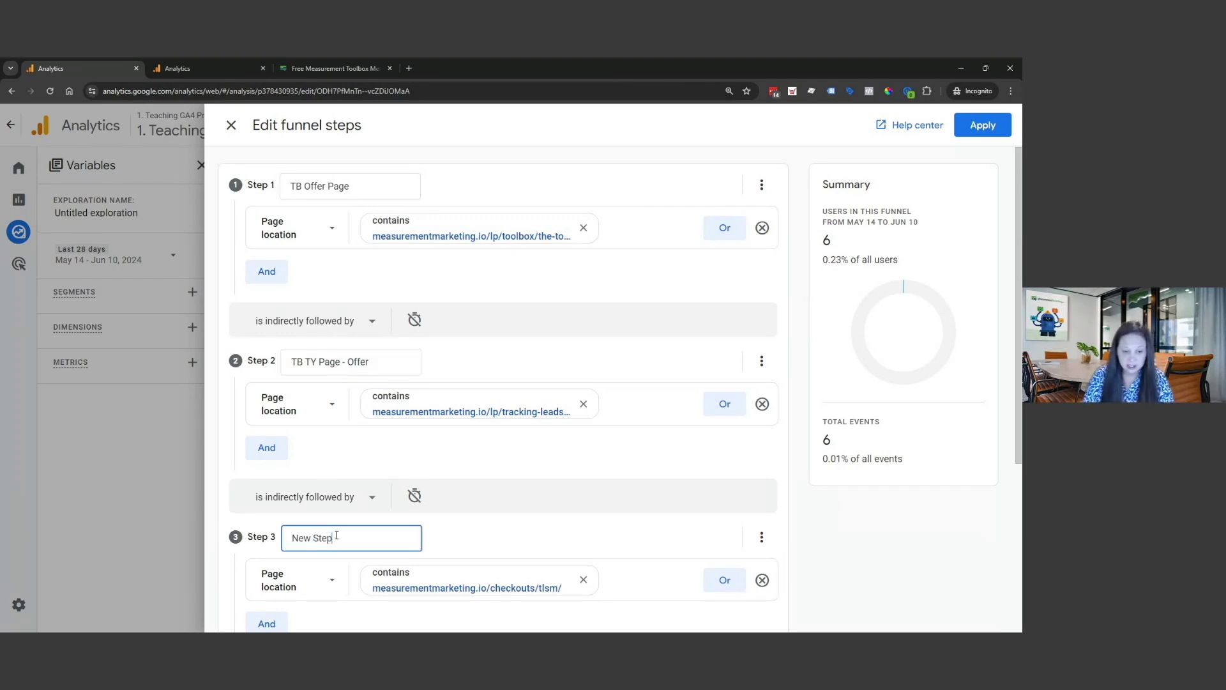
triple_click(338, 537)
text(Cart)
scroll(352, 525, down, 3)
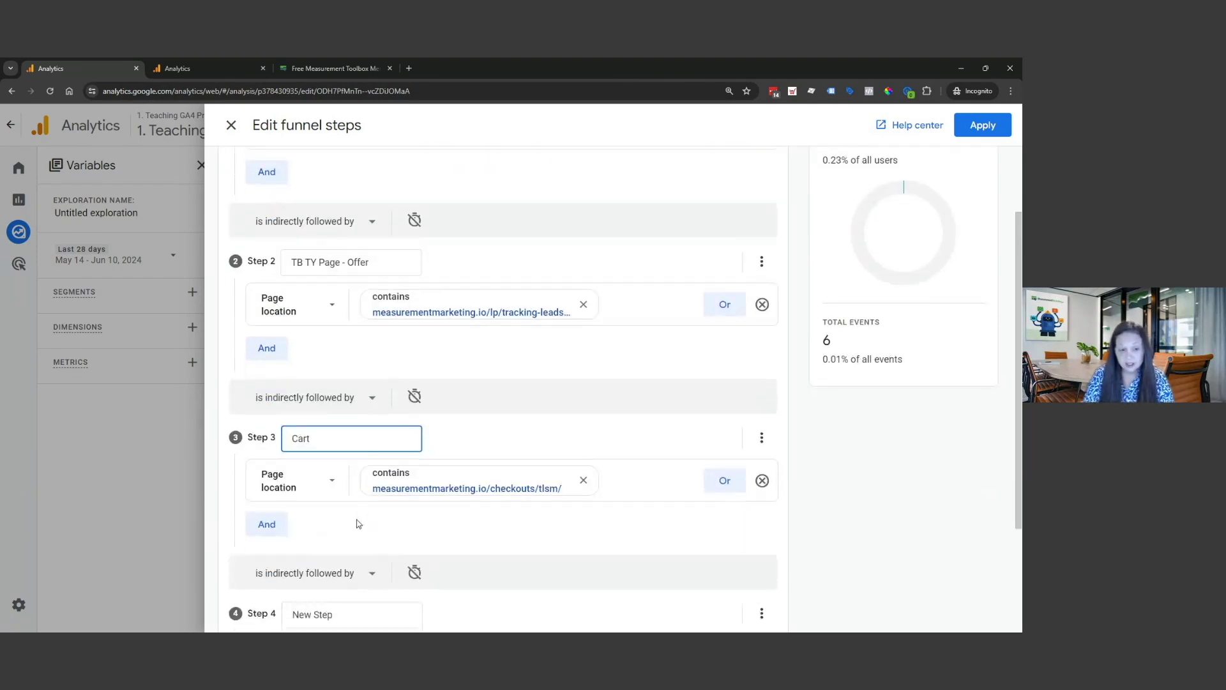
triple_click(344, 507)
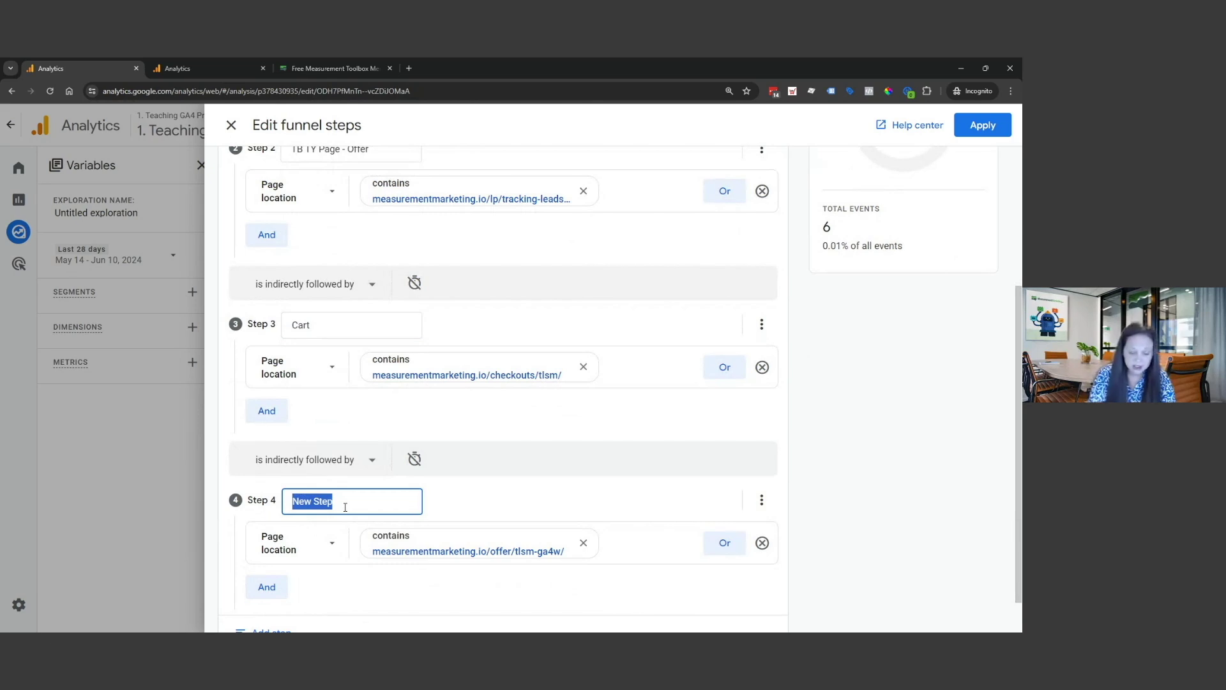
text(TY/Upsell)
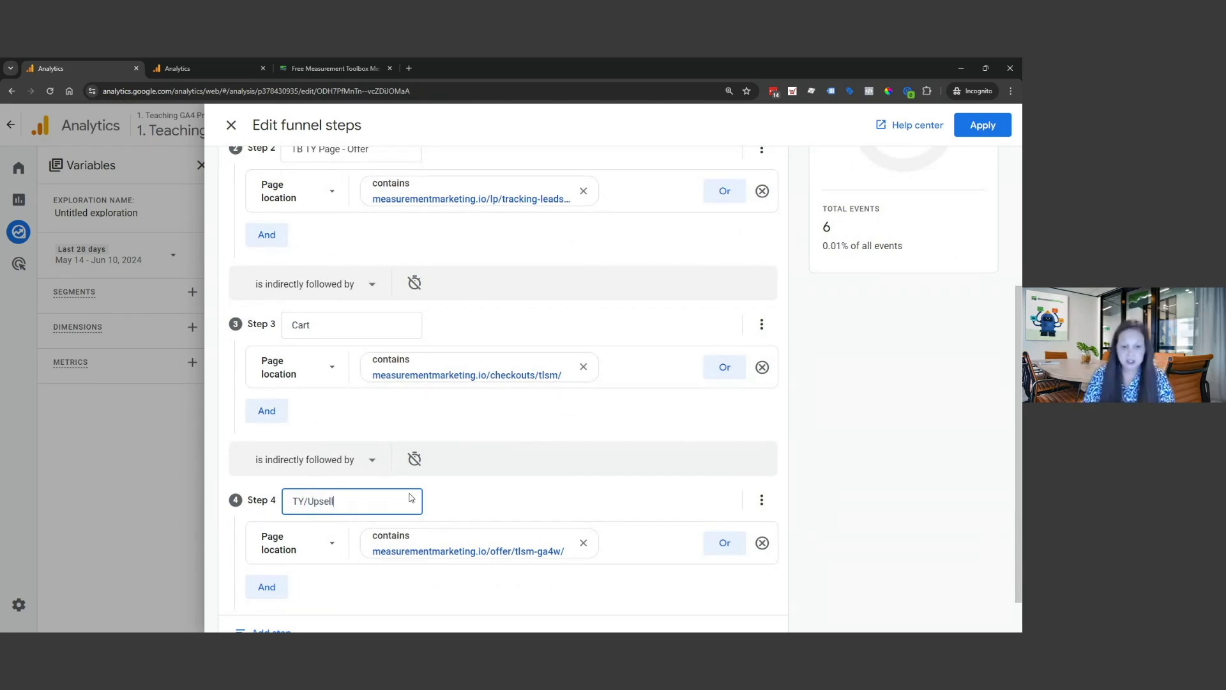
Review the names of all four funnel steps and apply the edited steps to the exploration
scroll(479, 473, up, 3)
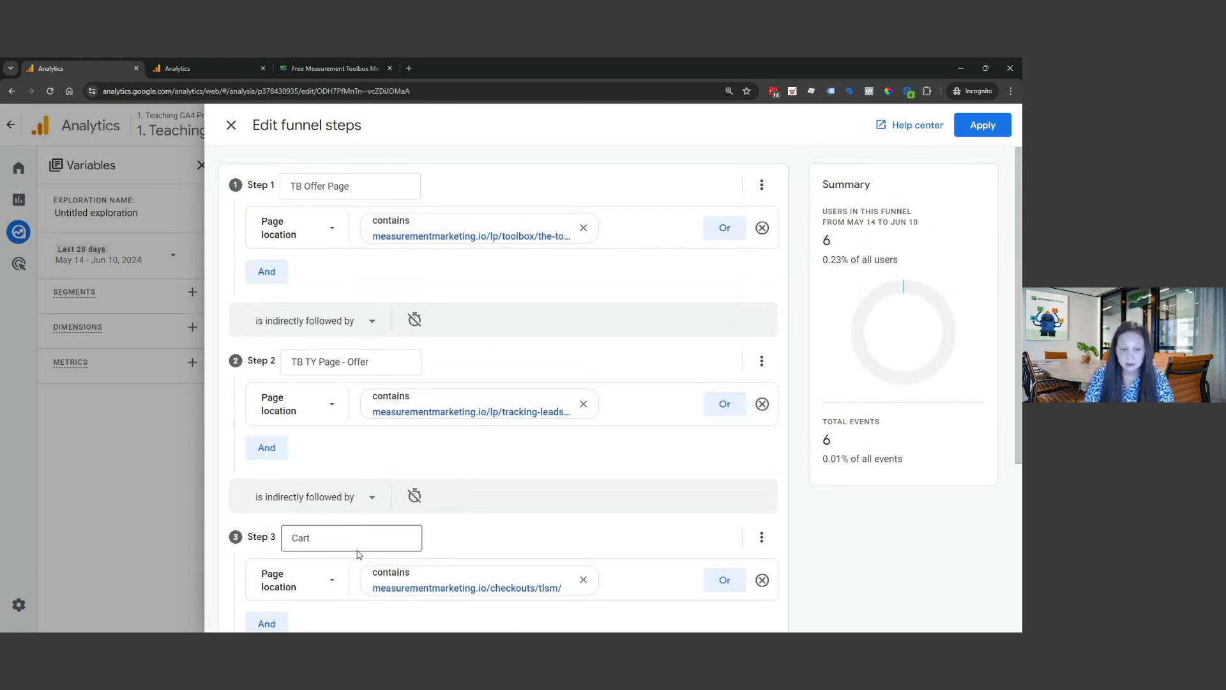
scroll(356, 559, down, 2)
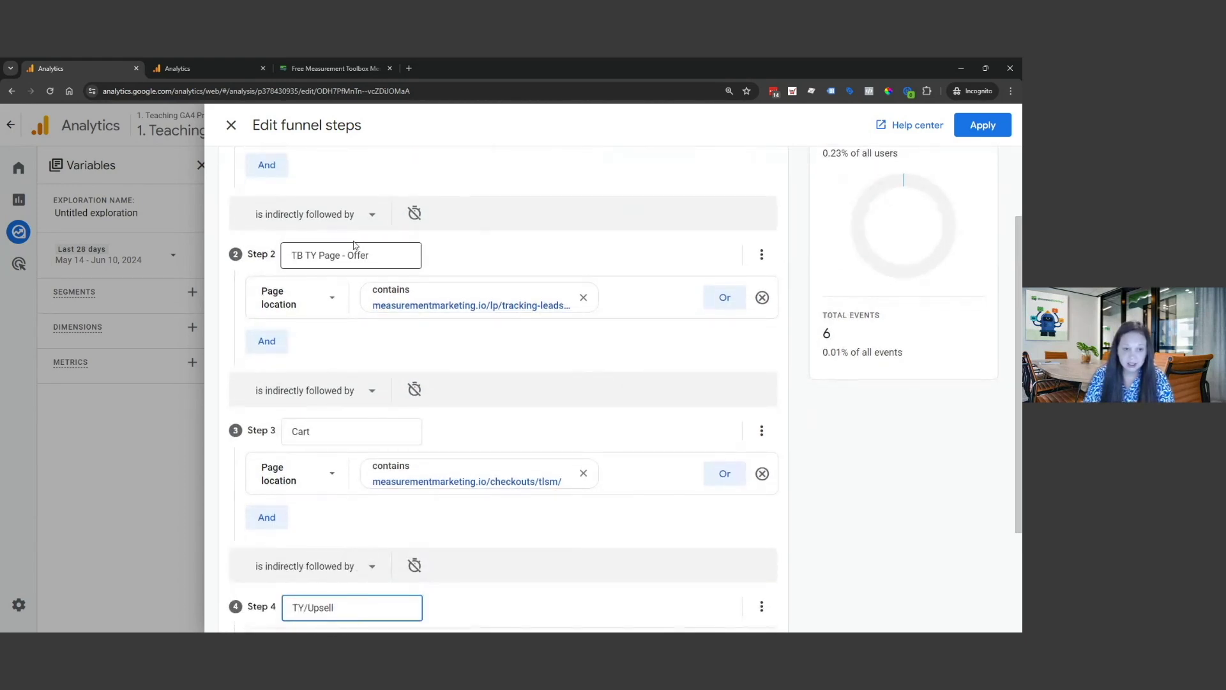
scroll(360, 295, up, 2)
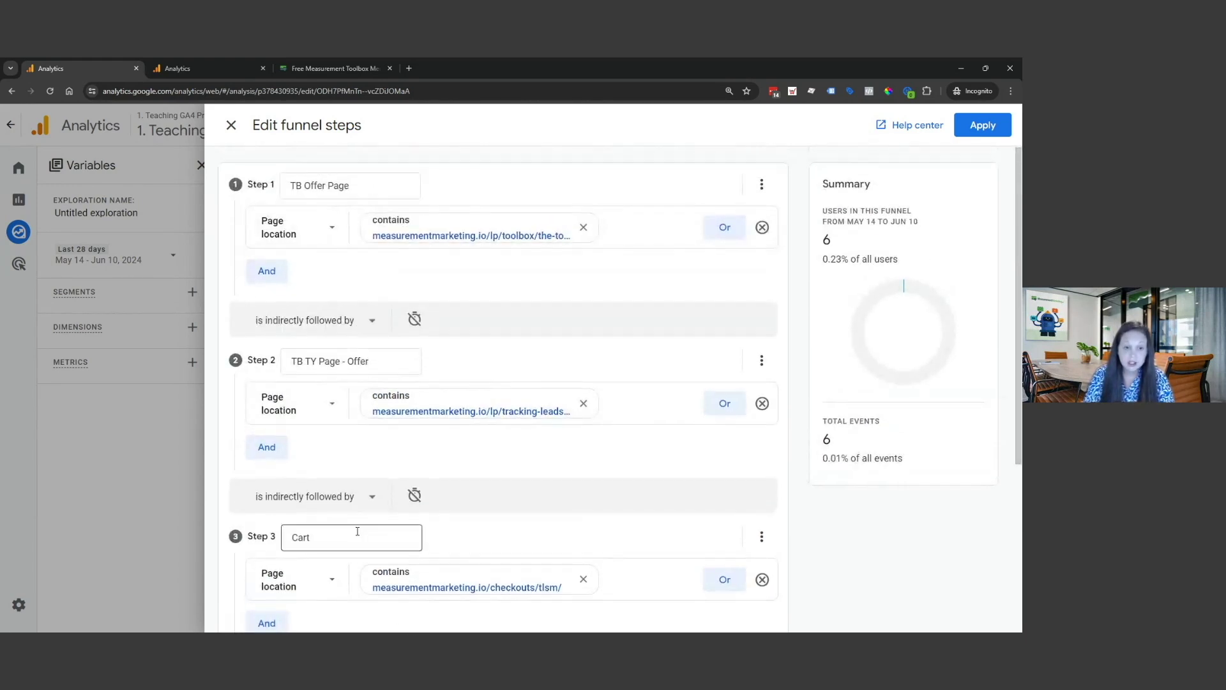
scroll(354, 531, down, 5)
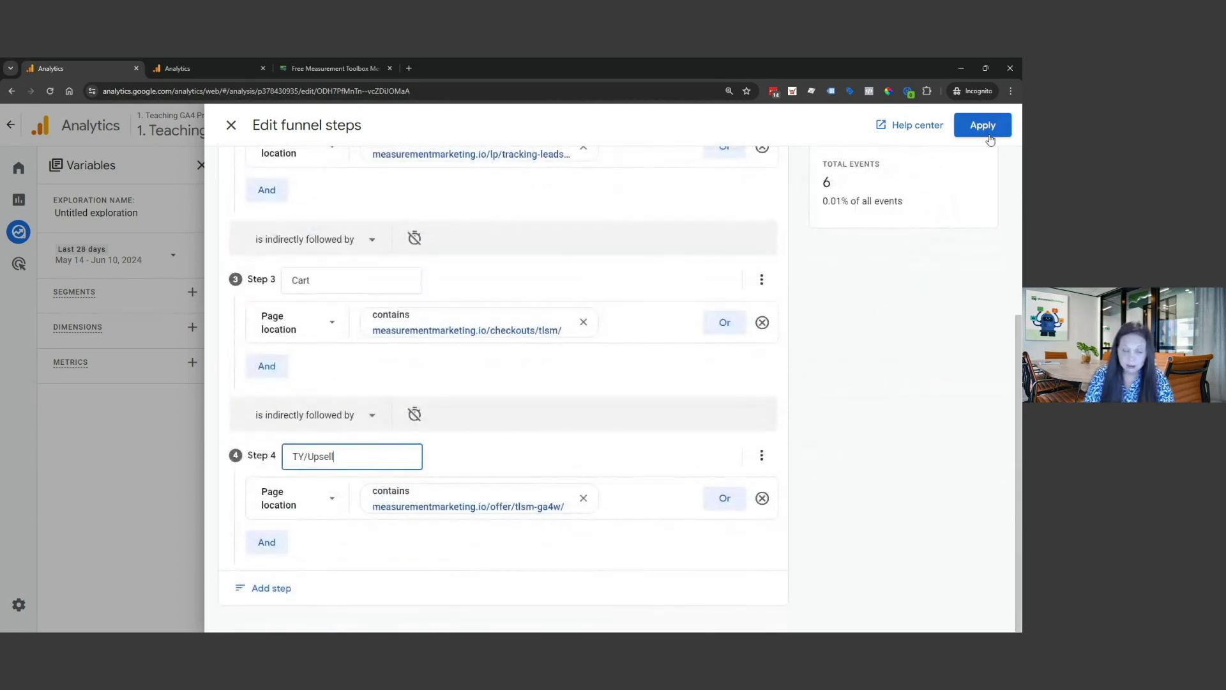
click(982, 126)
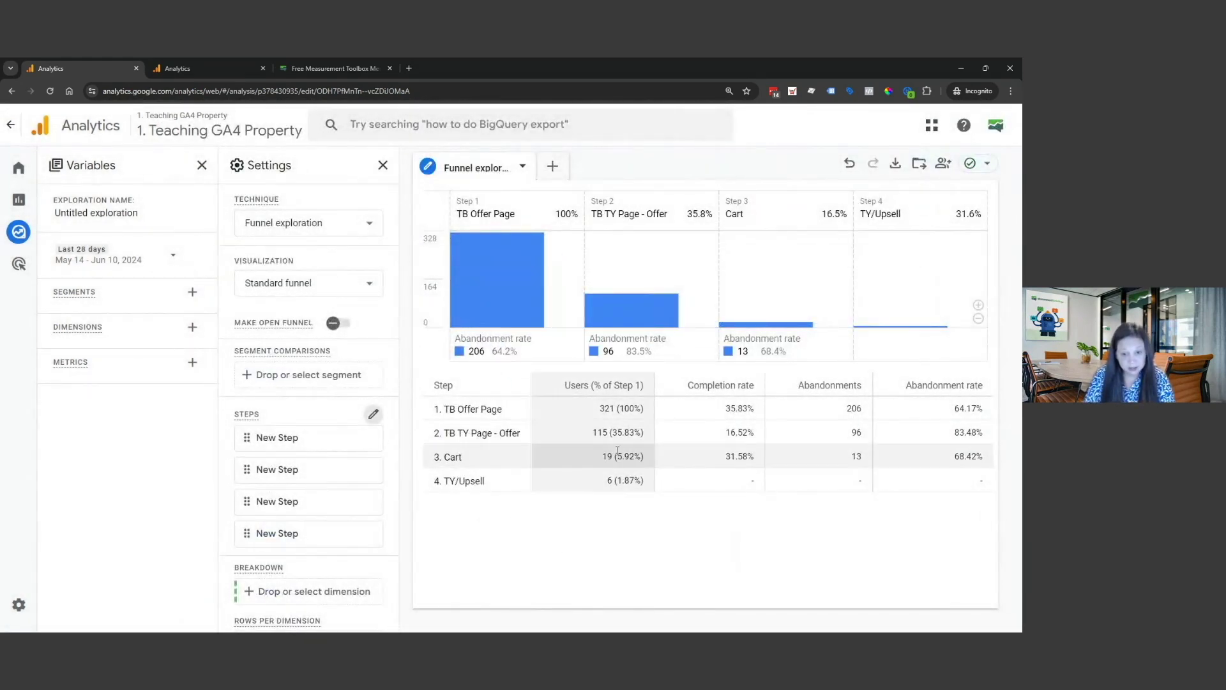
Examine the user counts and percentages of step 1 for the TB TY Page - Offer, Cart and TY/Upsell rows
drag(642, 432, 611, 432)
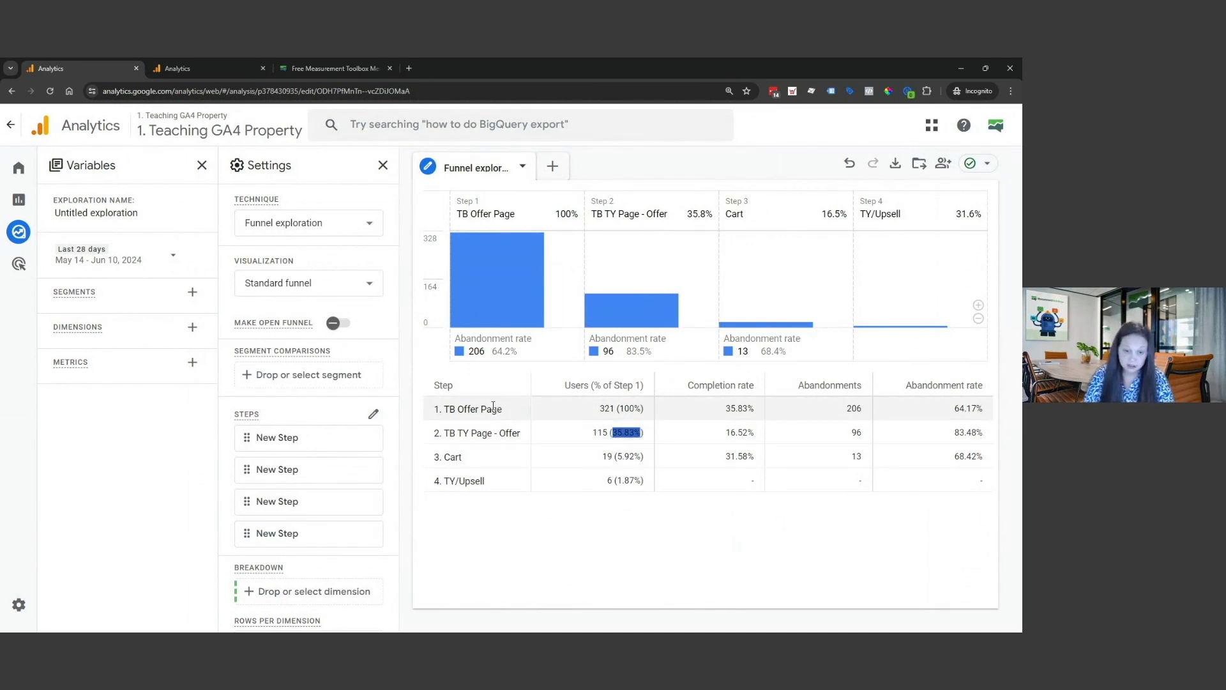
click(634, 460)
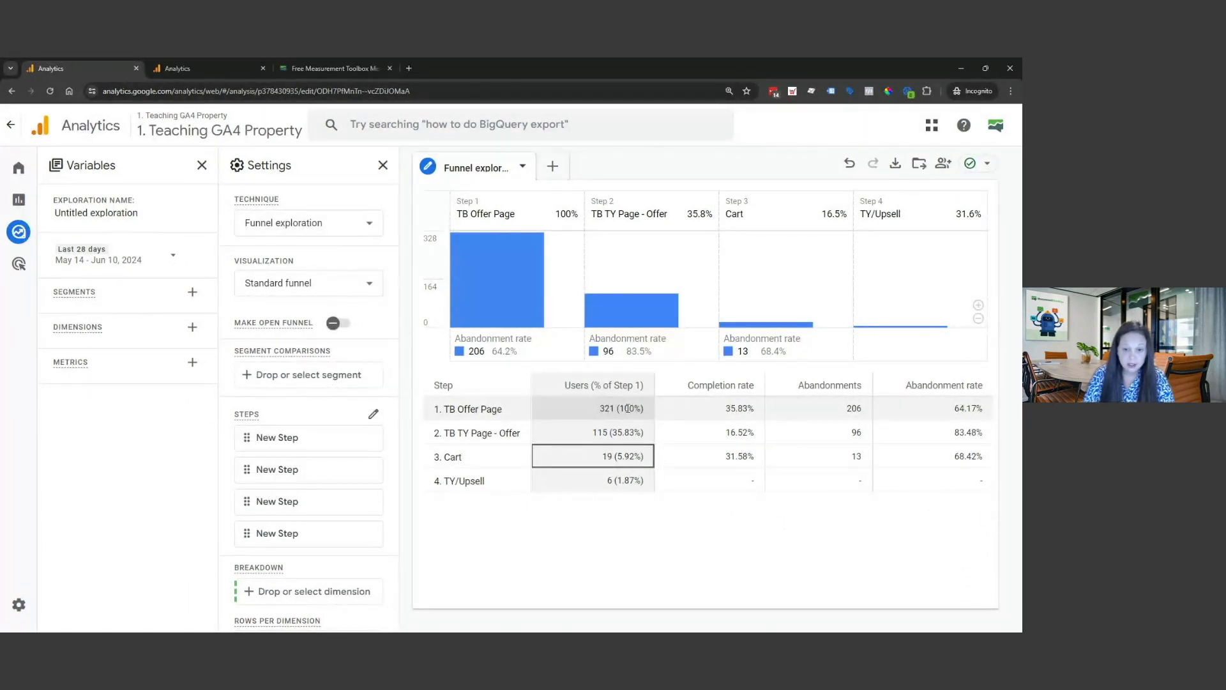
drag(641, 456, 620, 480)
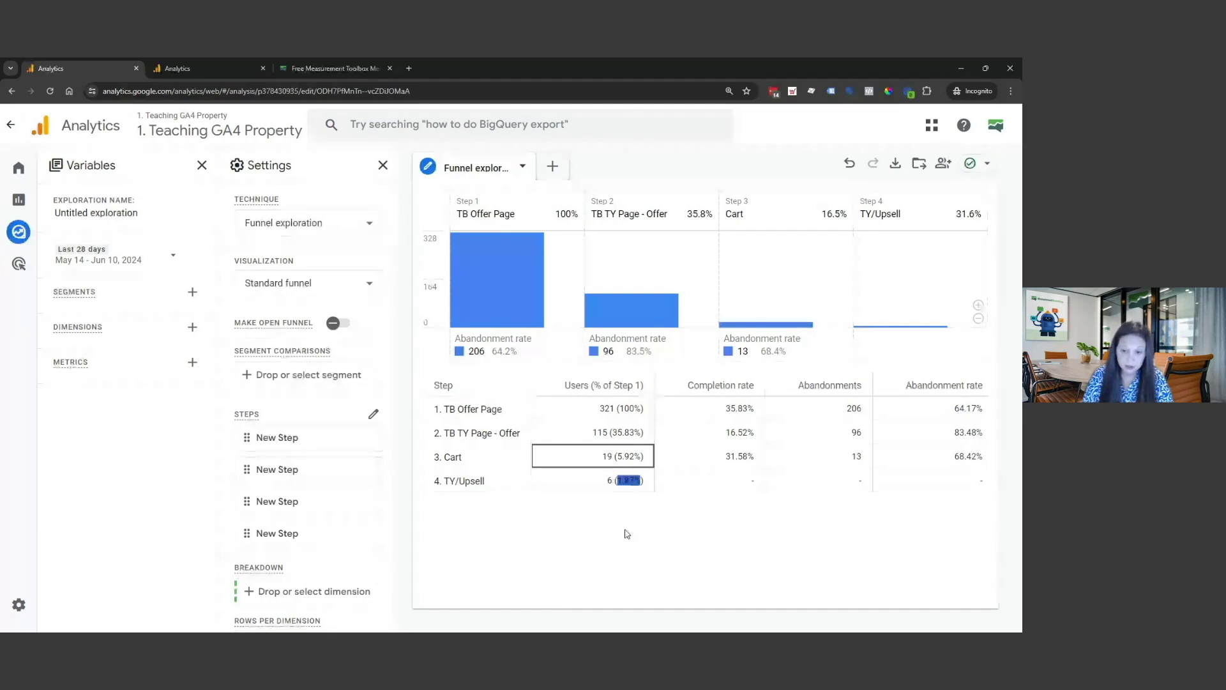
click(623, 525)
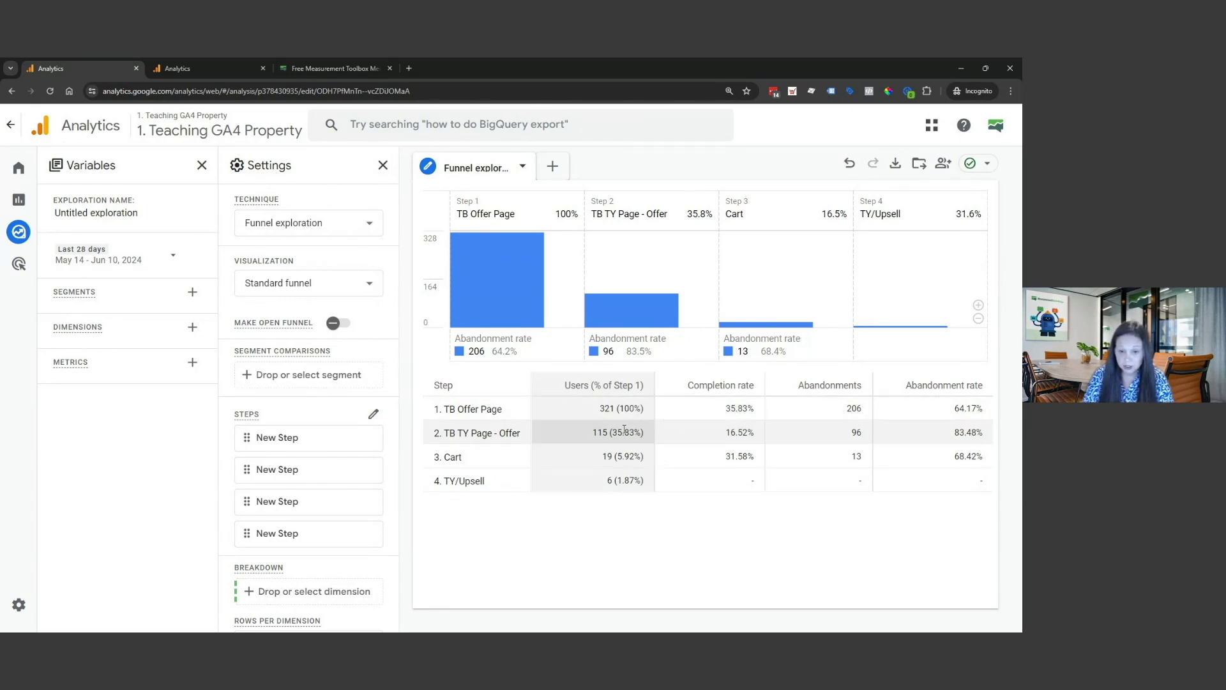
click(597, 433)
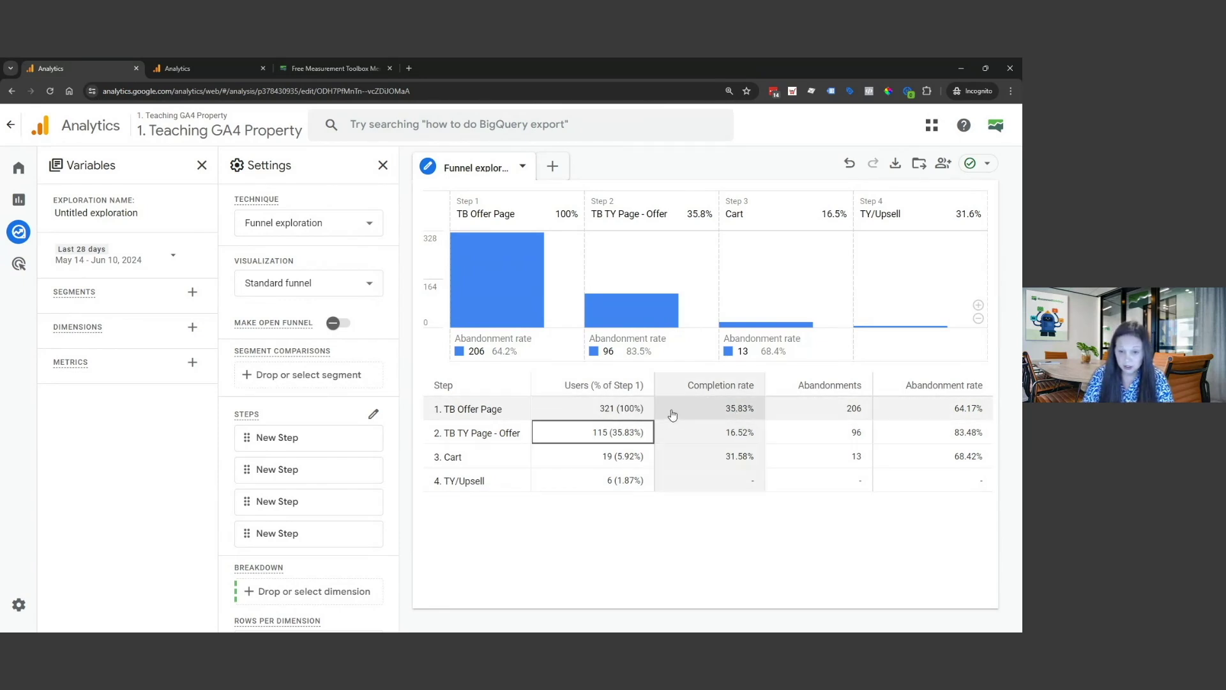
double_click(624, 432)
Compare the completion rates of the first three funnel steps with the Cart's abandonment rate and the TY/Upsell user percentage
double_click(666, 421)
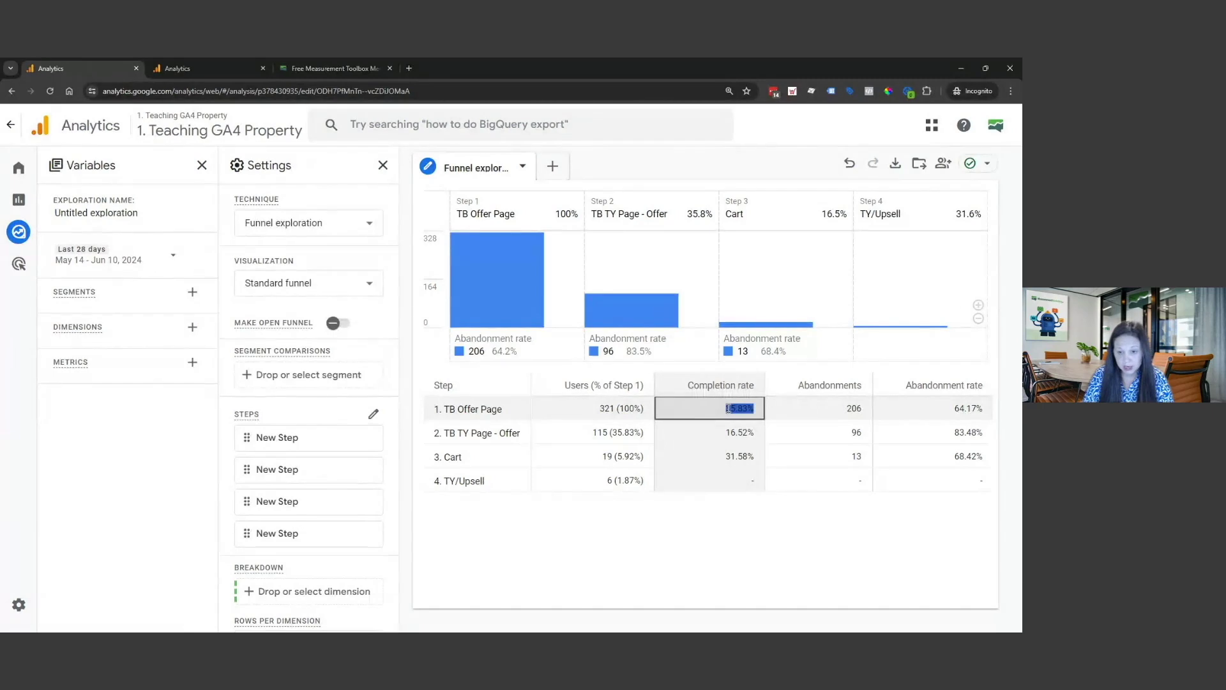
click(500, 434)
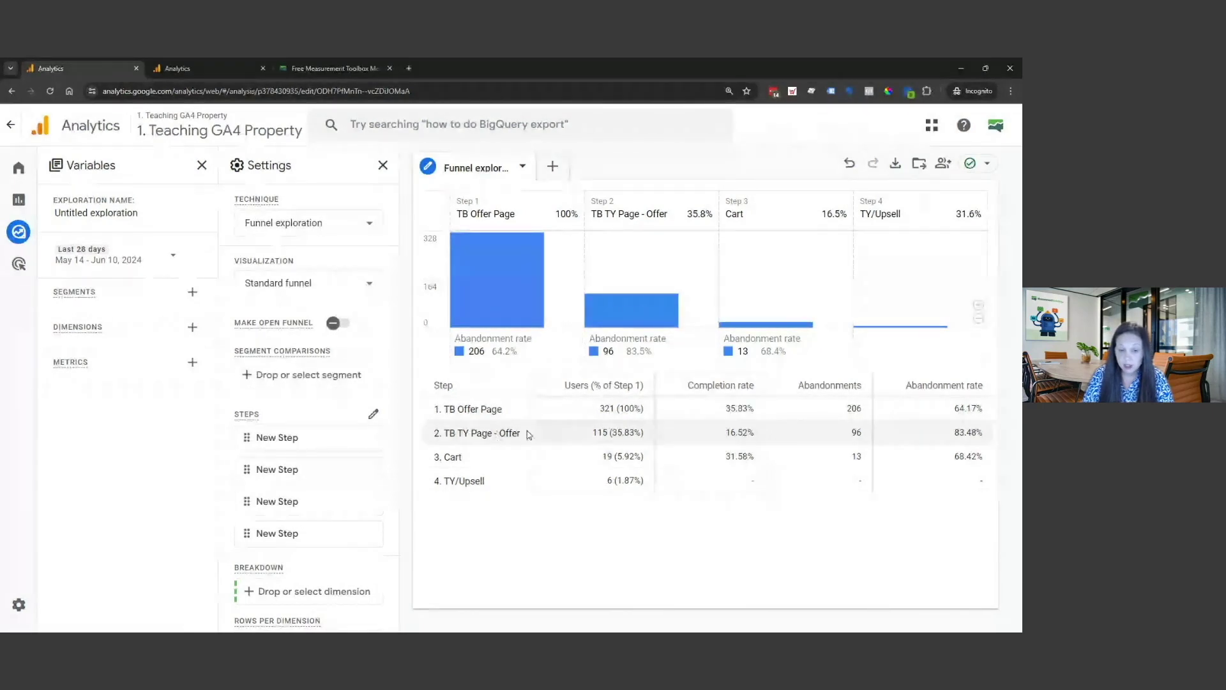
triple_click(506, 432)
triple_click(508, 432)
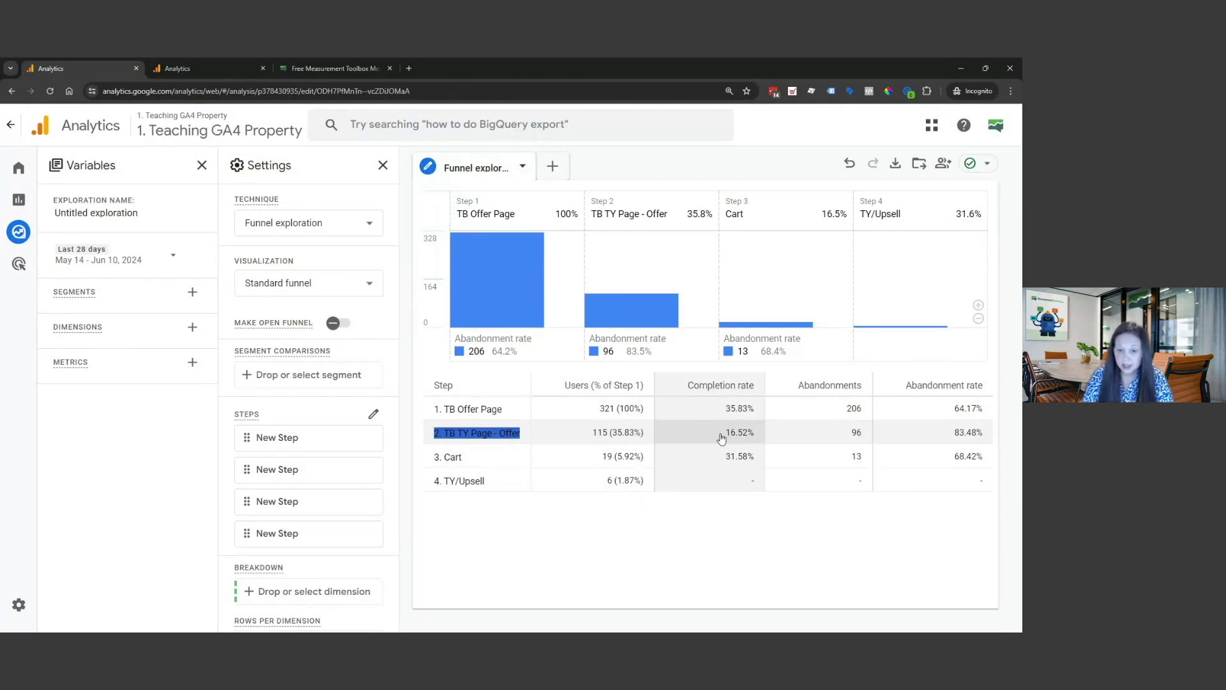
drag(726, 432, 751, 433)
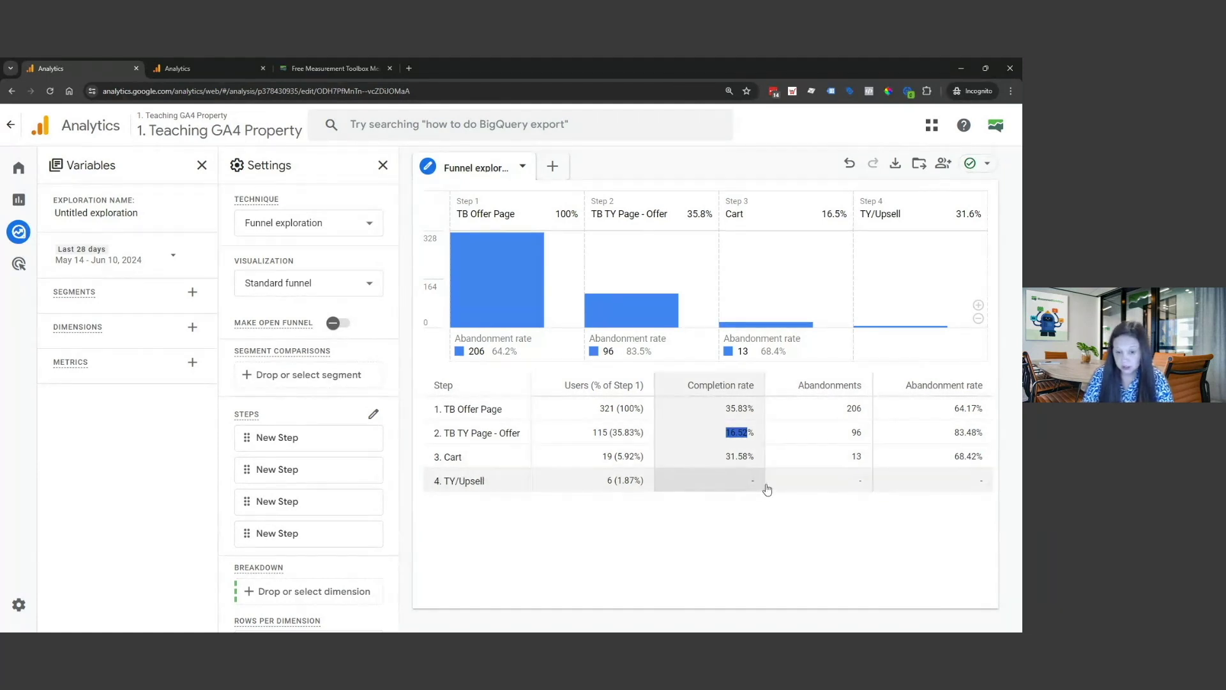
click(721, 461)
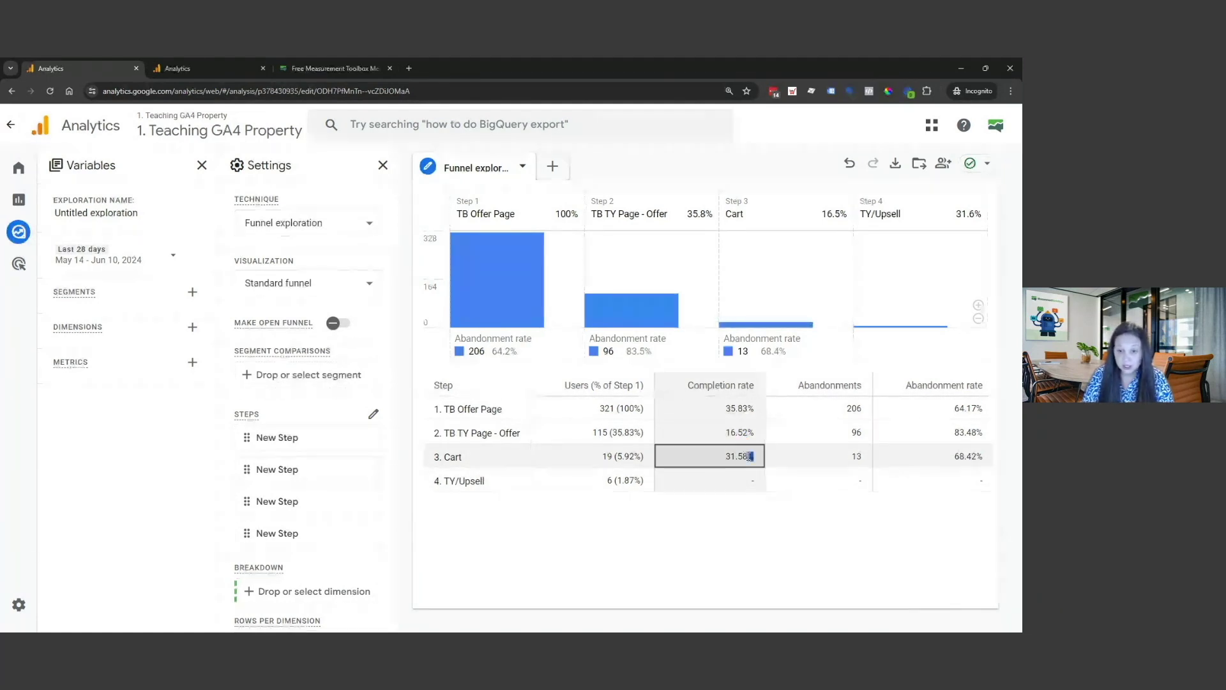
triple_click(739, 456)
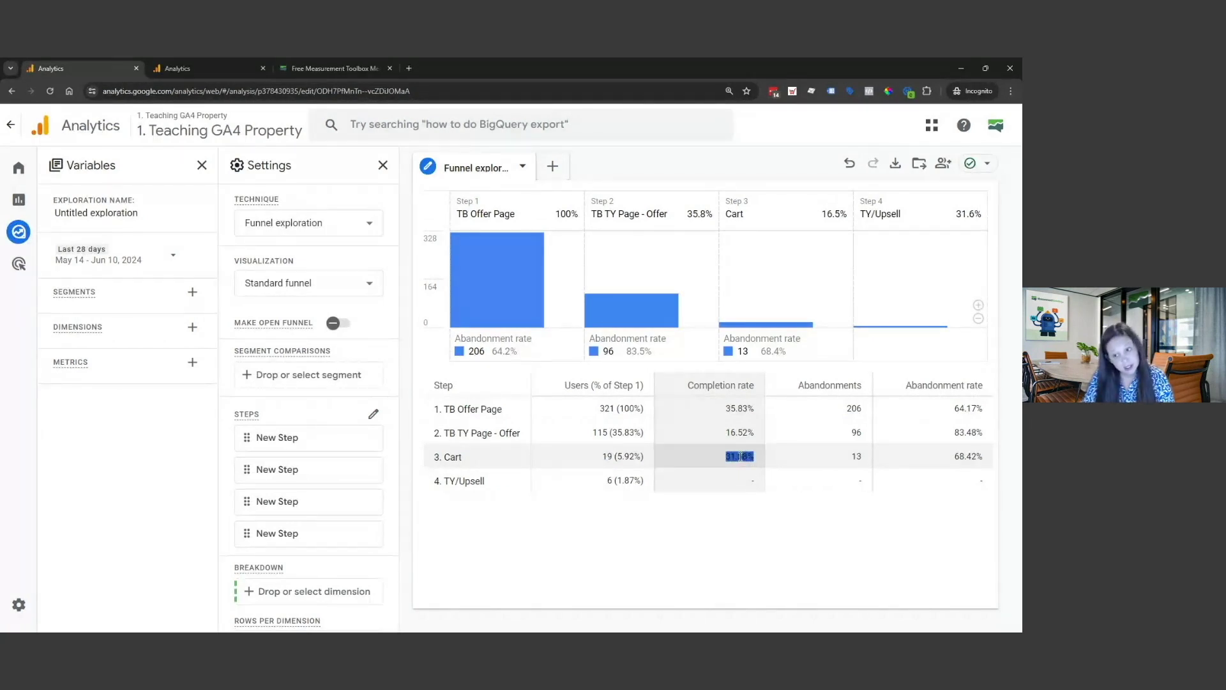
triple_click(964, 456)
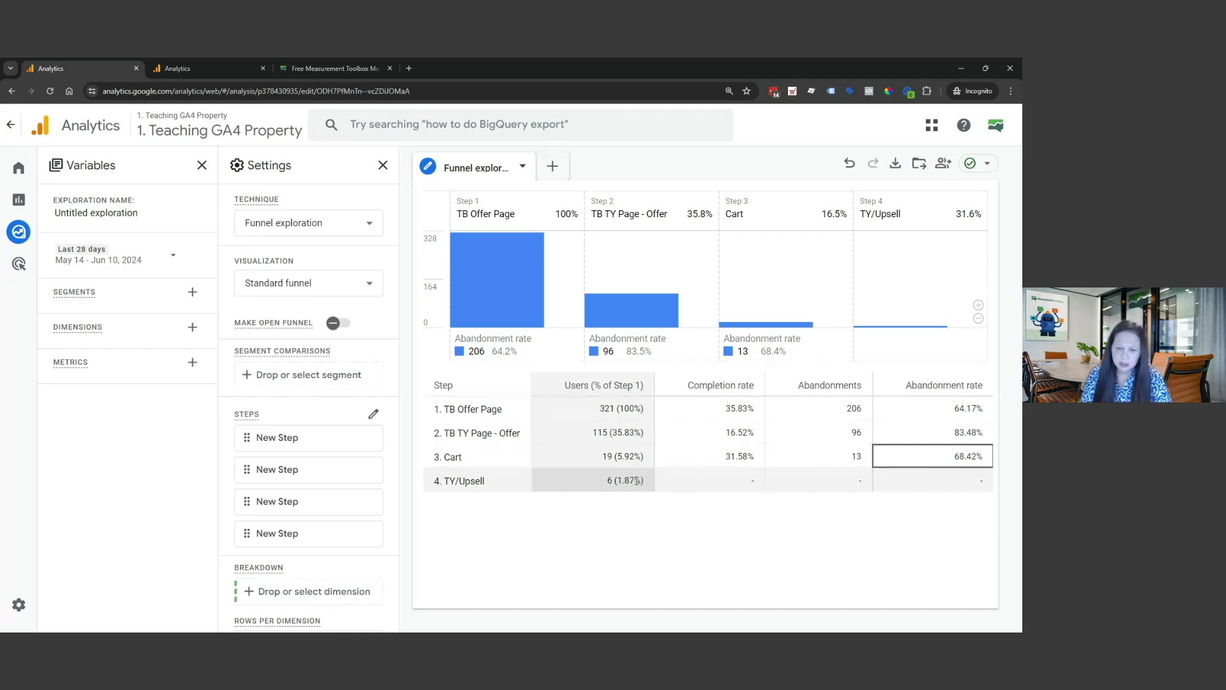
double_click(637, 480)
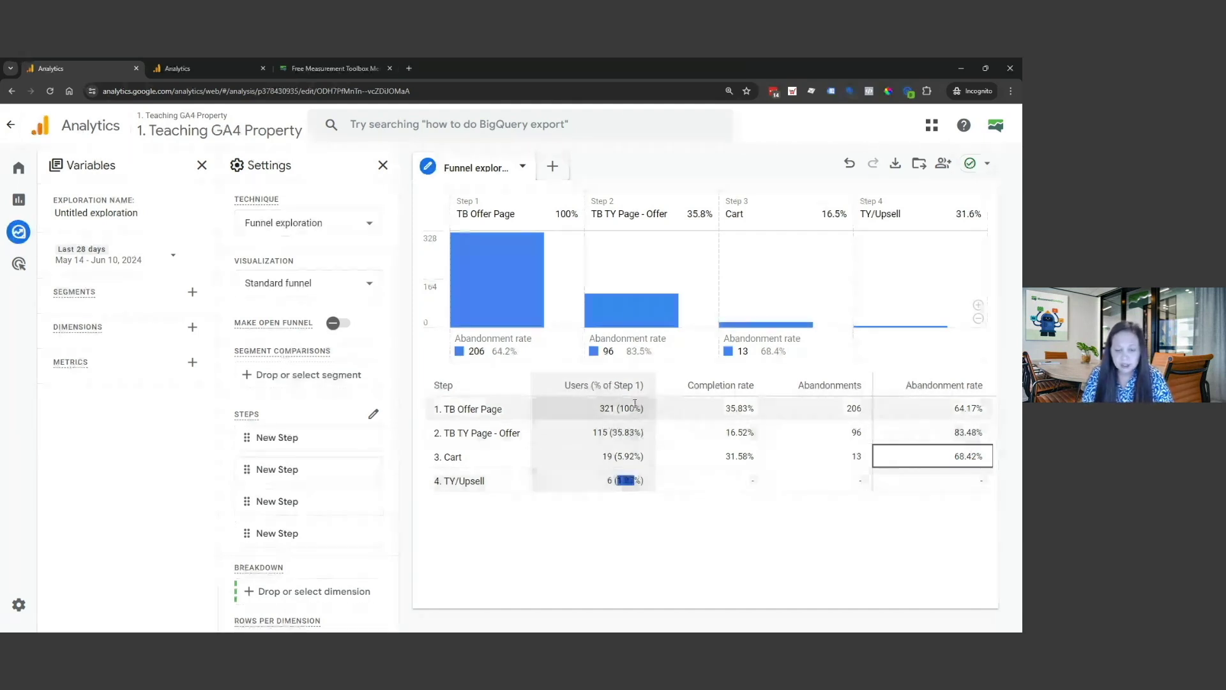
click(553, 454)
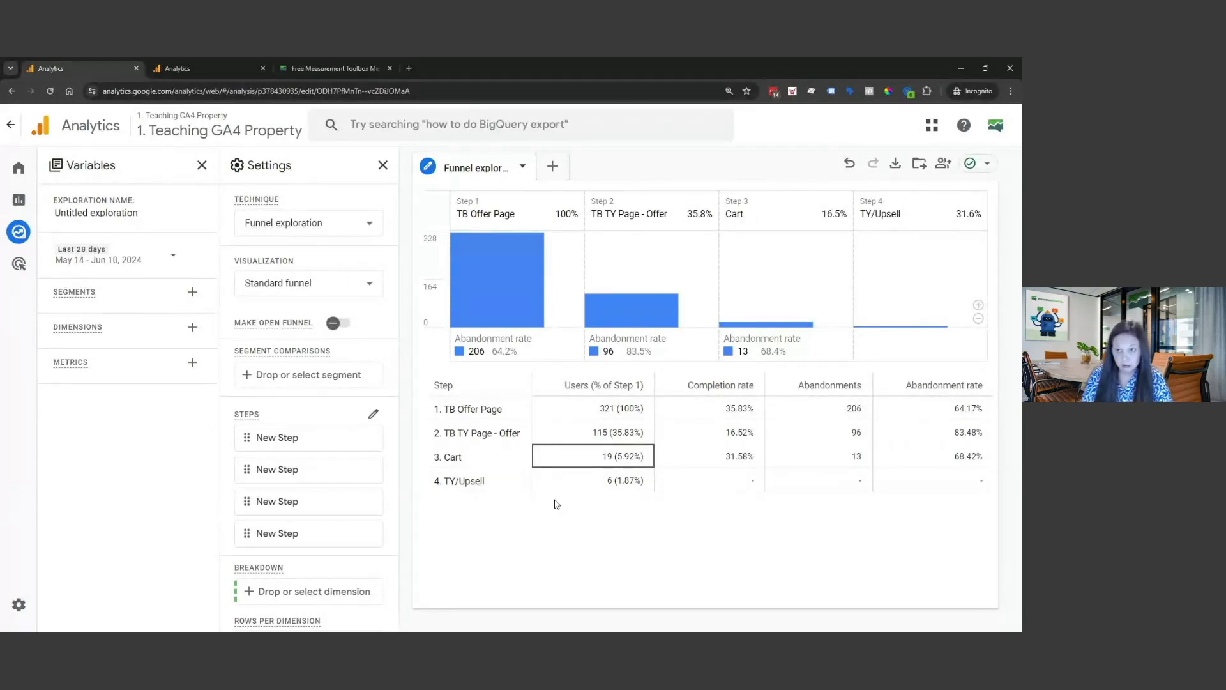
Edit the funnel steps, extending the step 2 name to "TB TY Page - Offer (Forecast: 30-40%)"
click(374, 414)
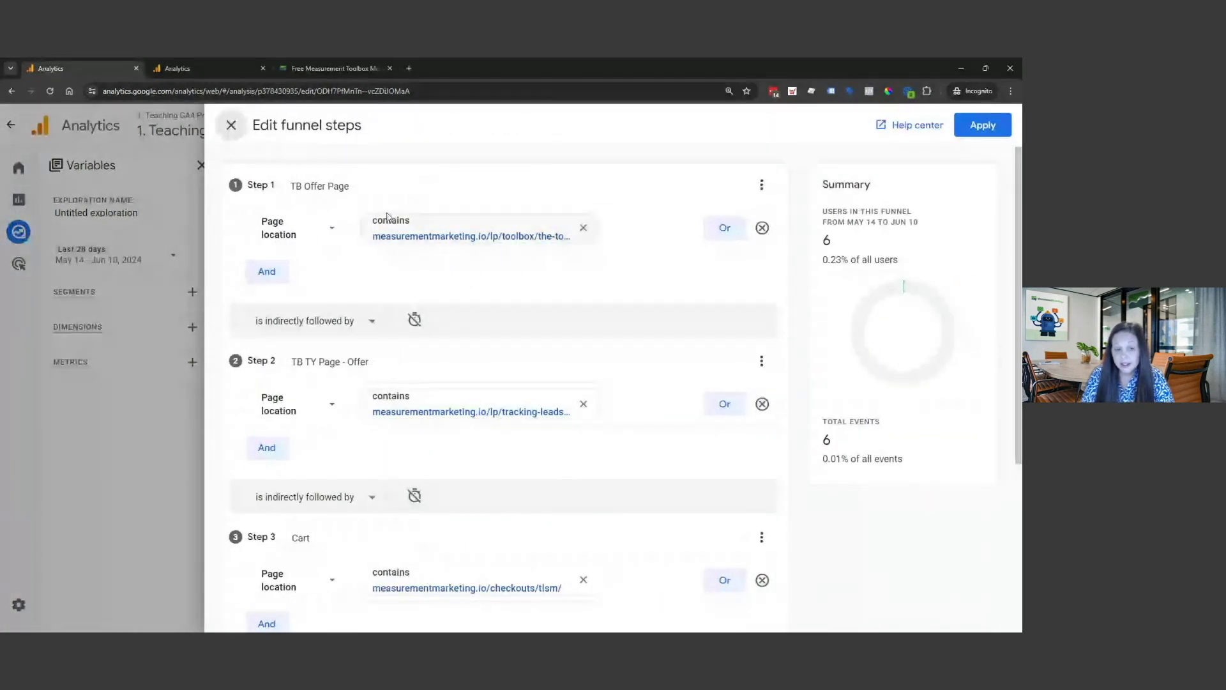
click(385, 363)
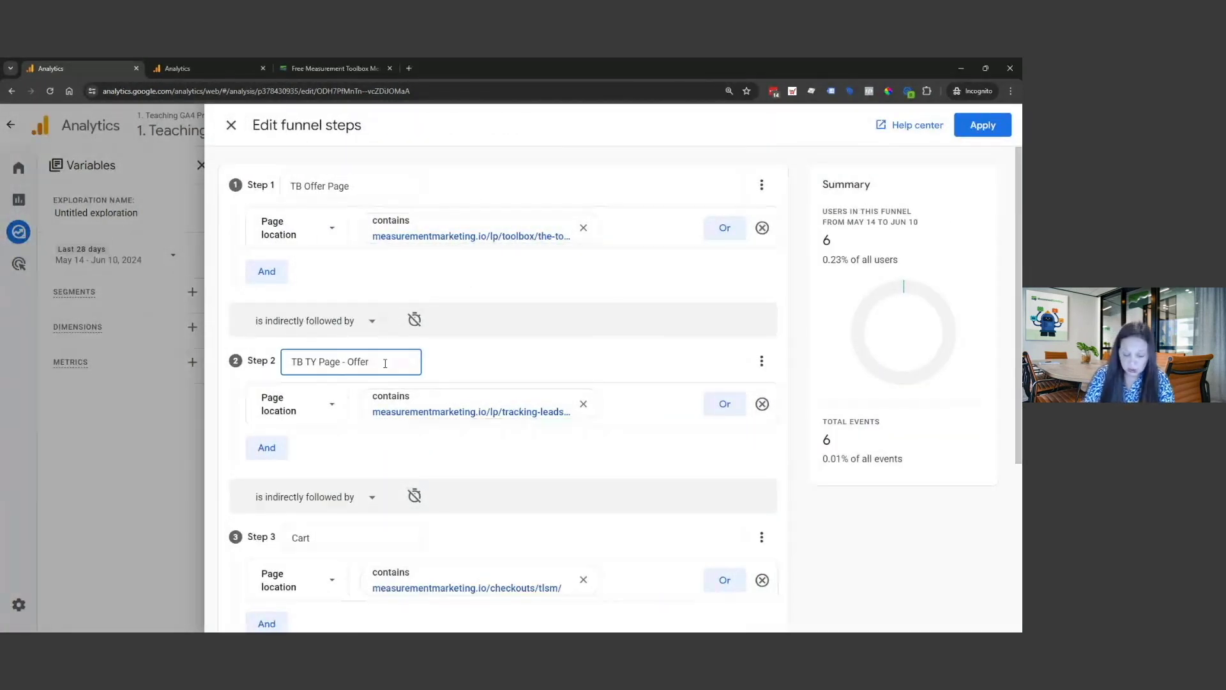
text((Fo)
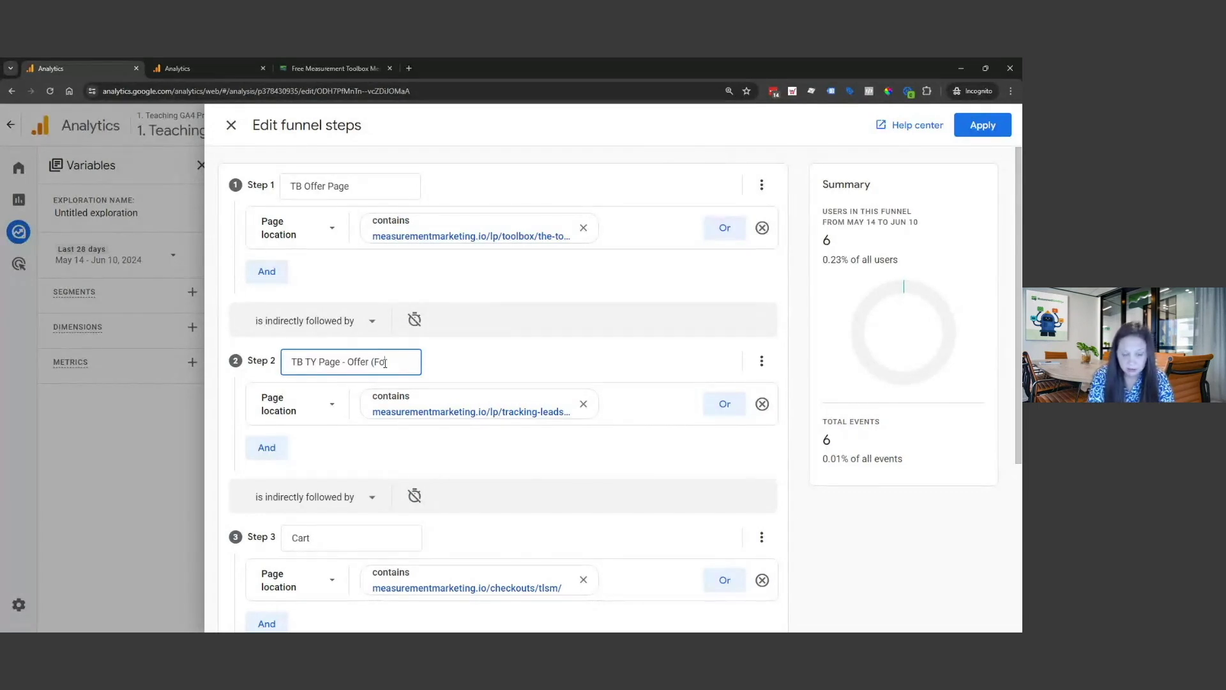
text(recast:)
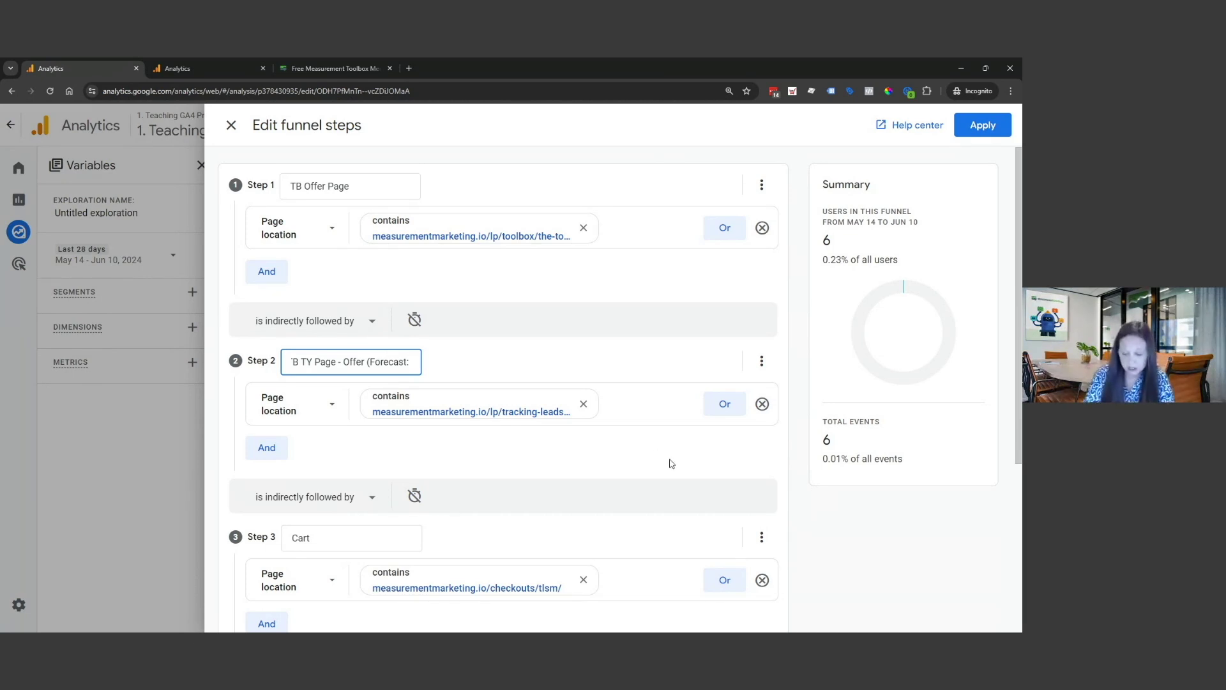
text(30-40%)
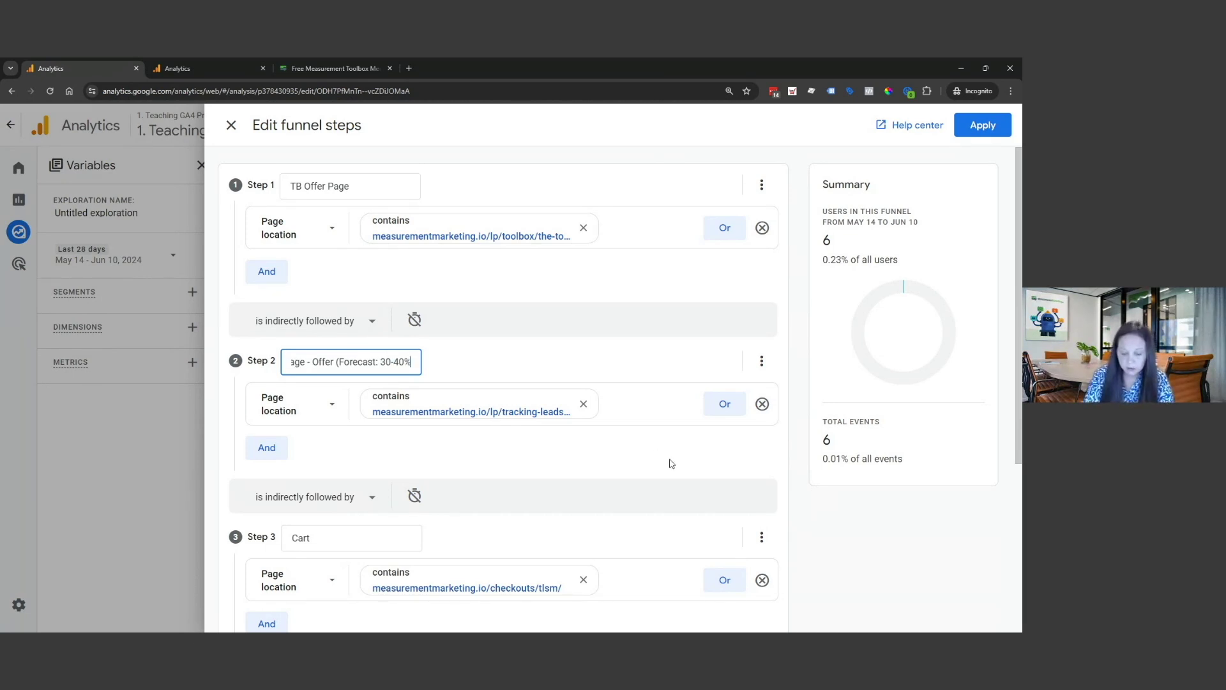
text())
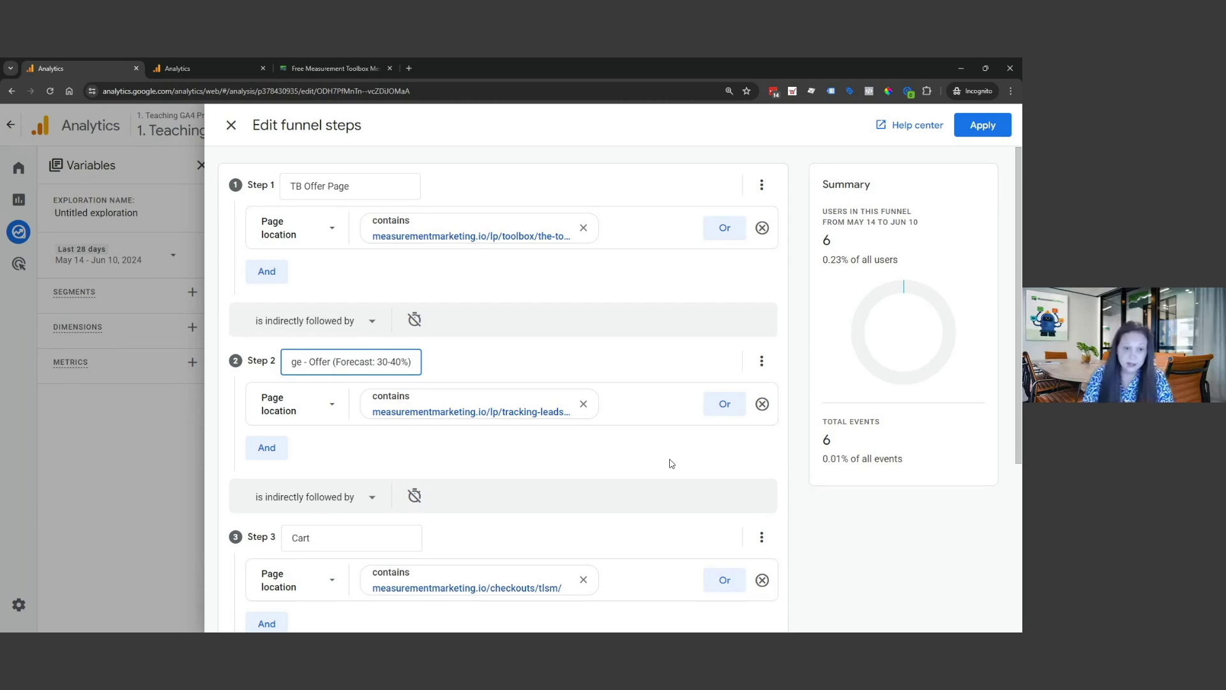
Copy the forecast note from step 2 into the step 3 name and change it to read "Cart (Forecast: 8-12%)"
drag(333, 362, 421, 369)
key(ctrl+c)
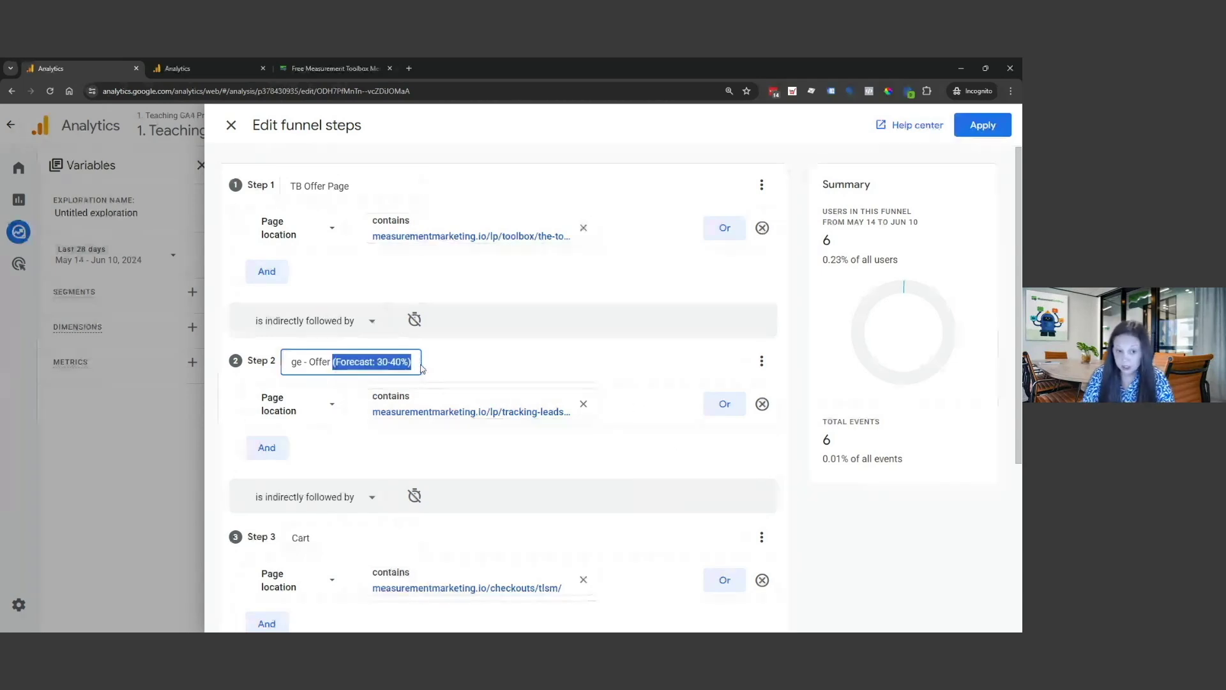
scroll(412, 396, down, 2)
click(396, 433)
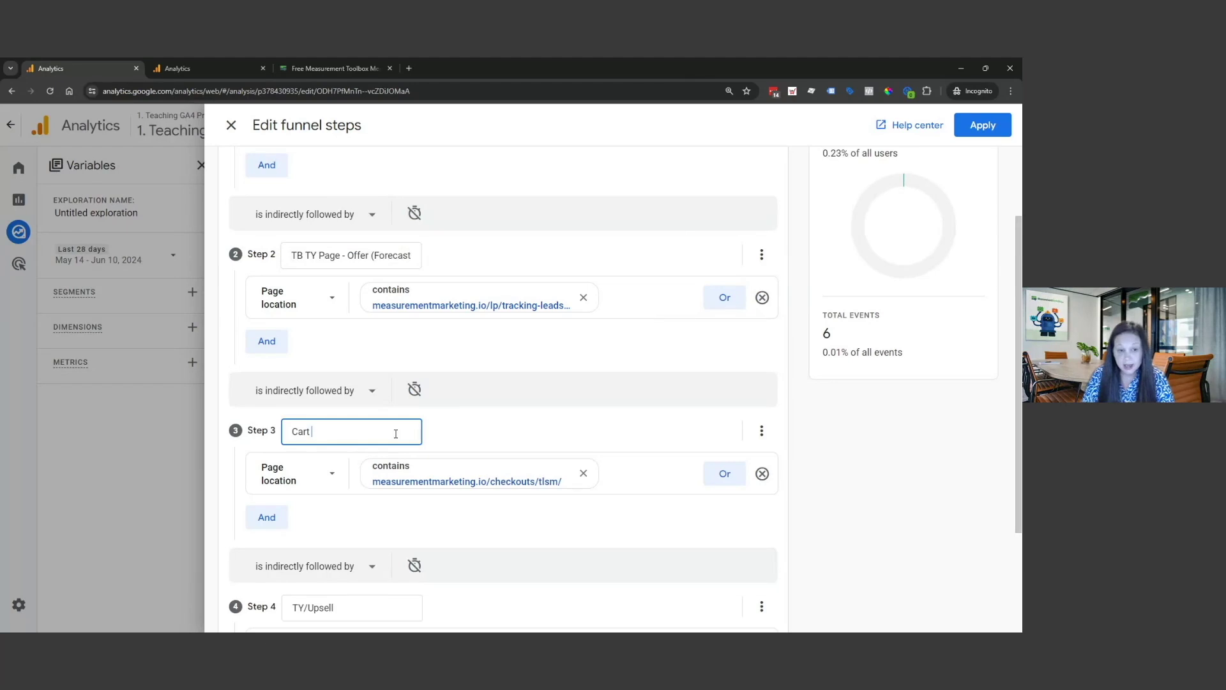
key(ctrl+v)
drag(358, 431, 384, 430)
key(BackSpace)
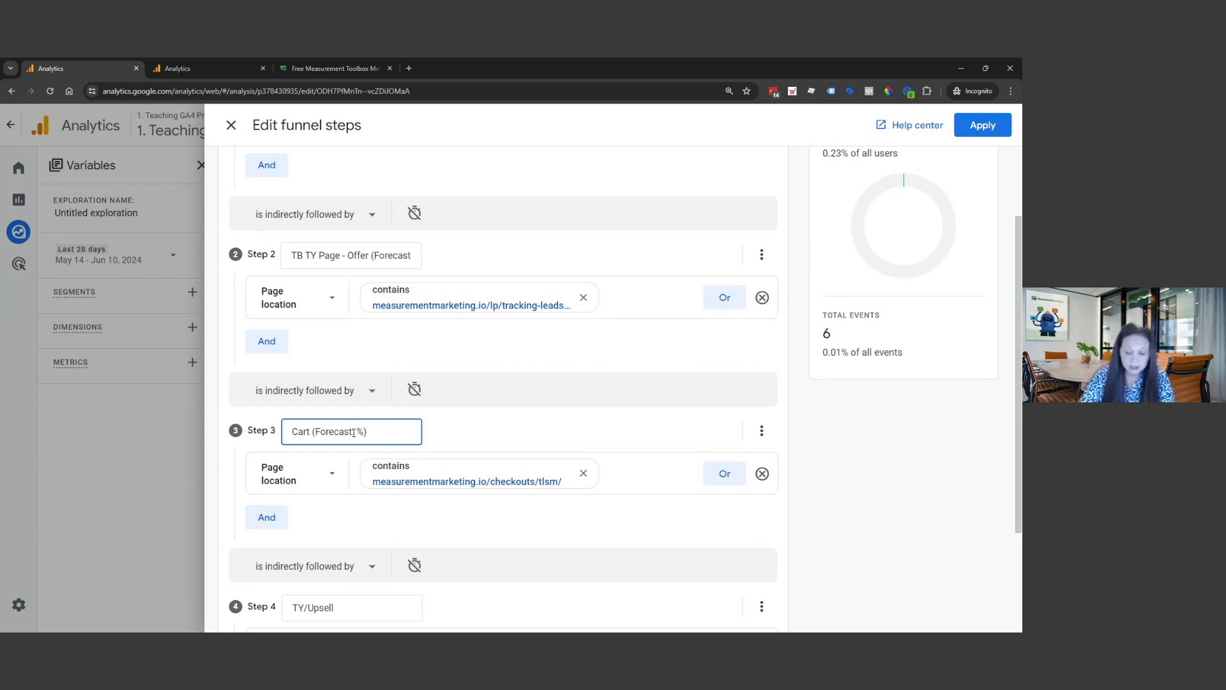
text(8-12)
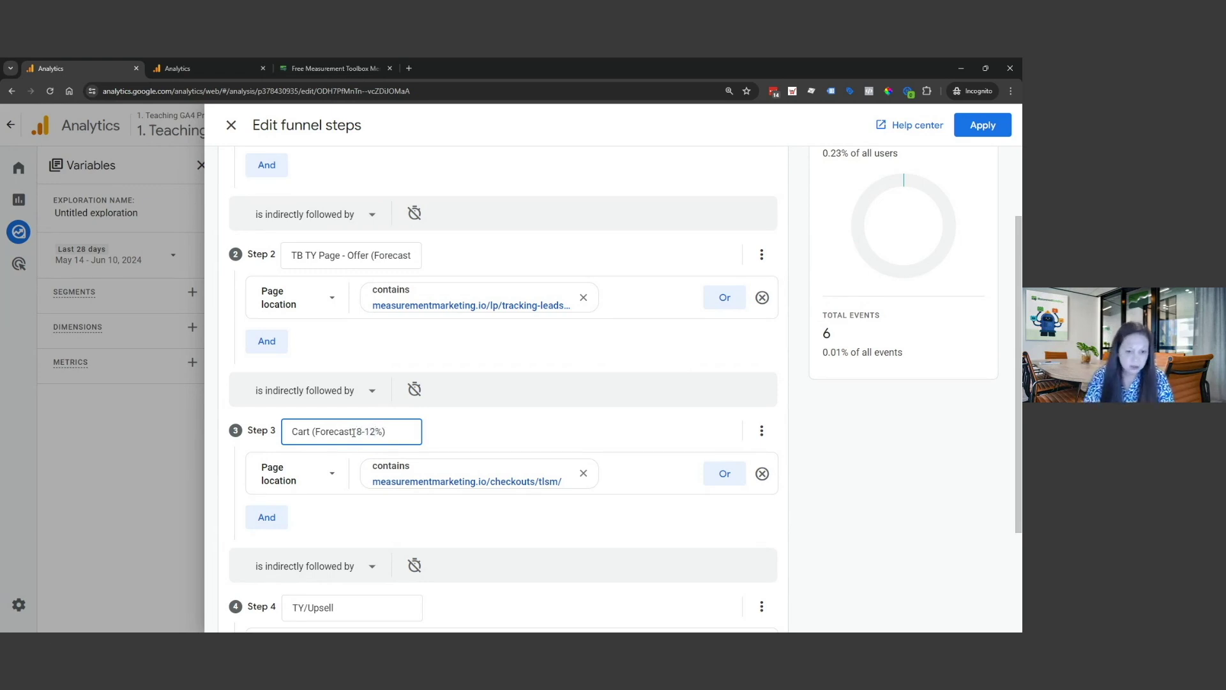
Copy the forecast note from step 3 into the step 4 name, change it to "TY/Upsell (Forecast: 40-50%)" and apply the funnel edits
drag(395, 431, 312, 431)
key(ctrl+c)
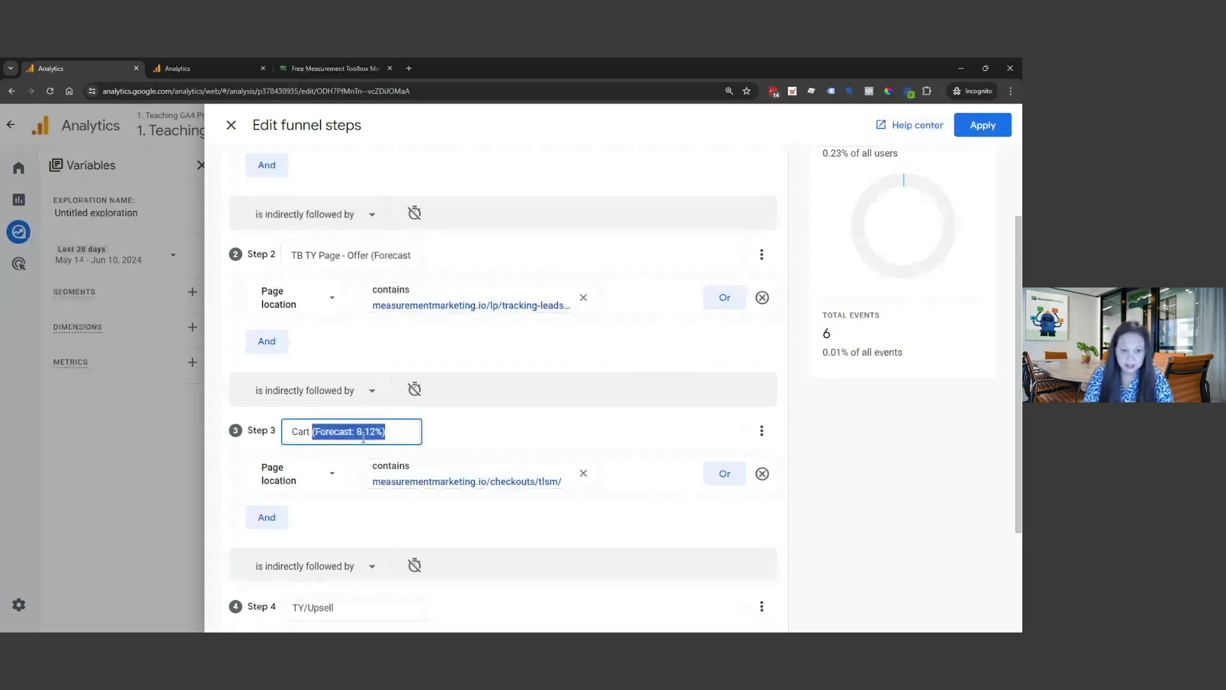
click(471, 433)
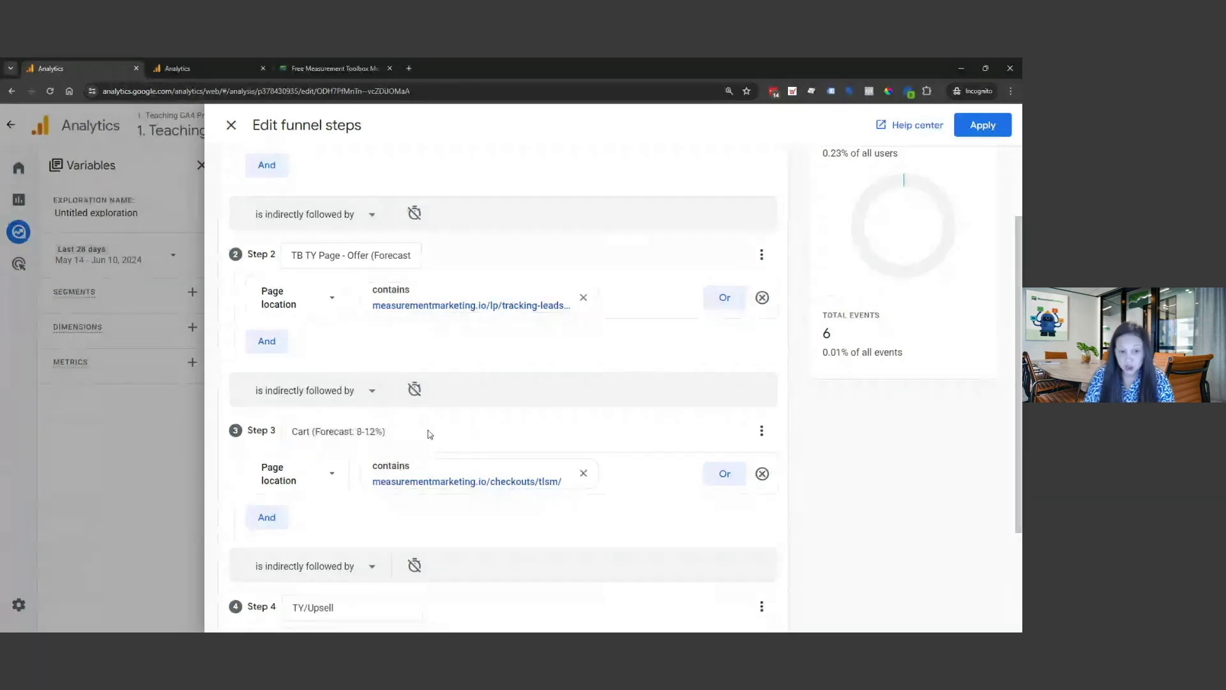
scroll(390, 441, down, 1)
scroll(388, 446, down, 1)
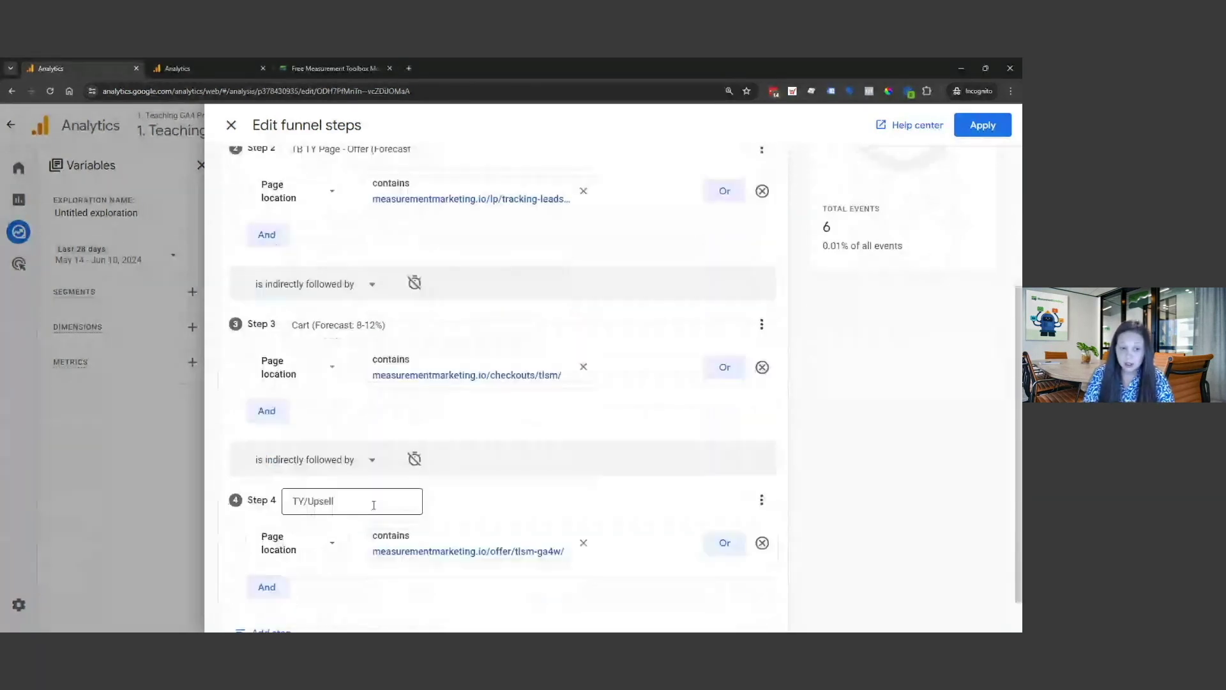
click(372, 501)
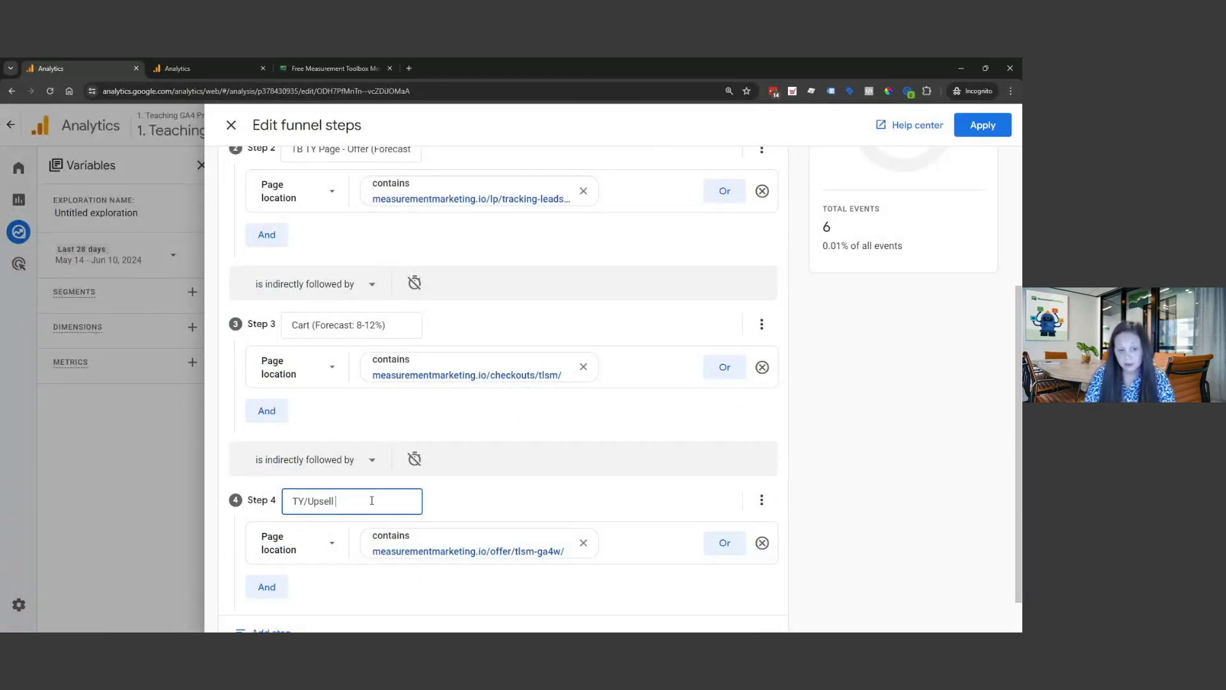
key(ctrl+v)
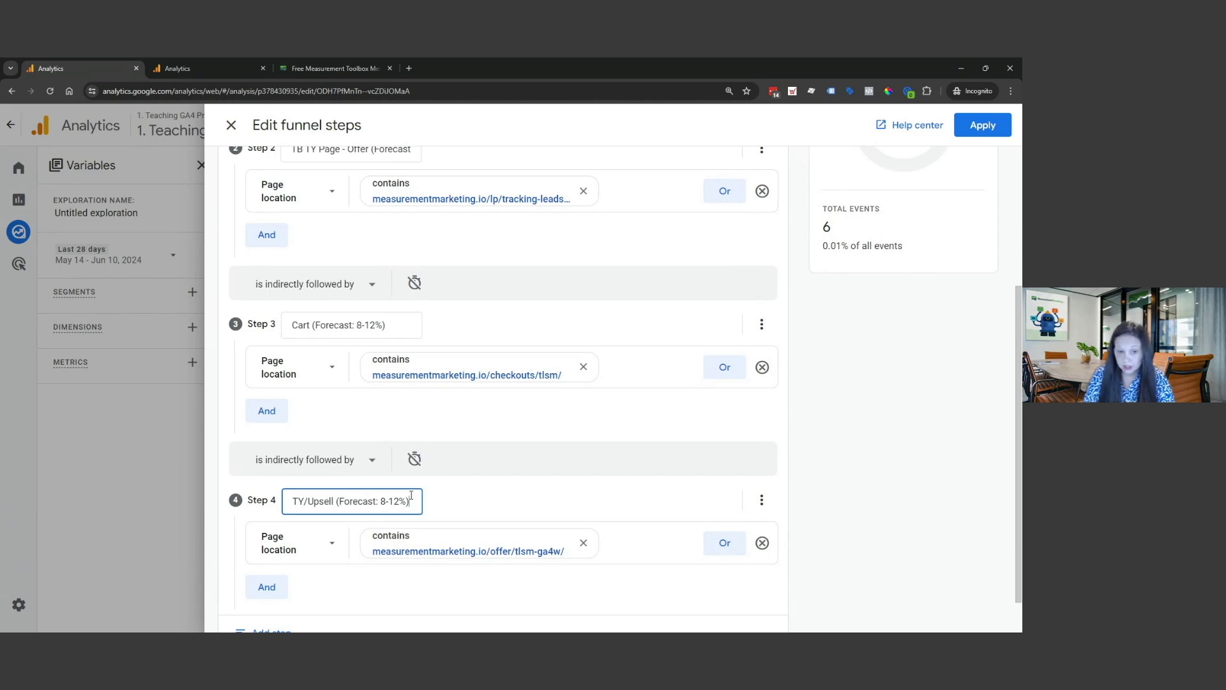
drag(399, 501, 380, 501)
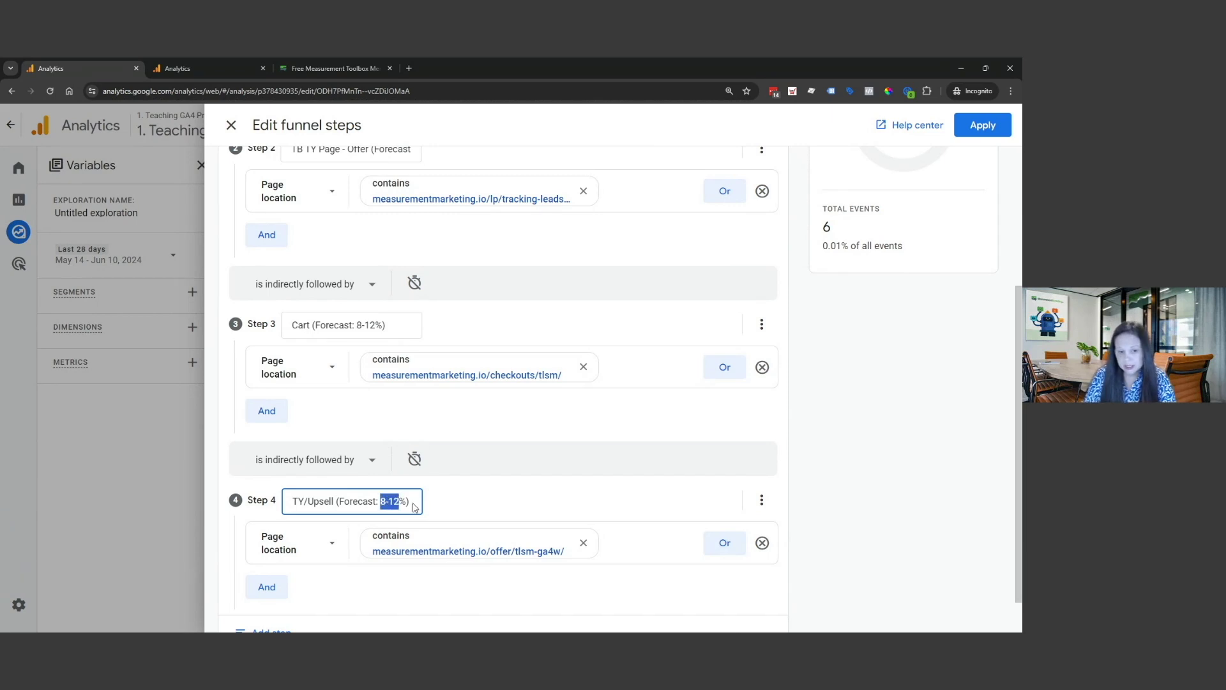
text(40-50)
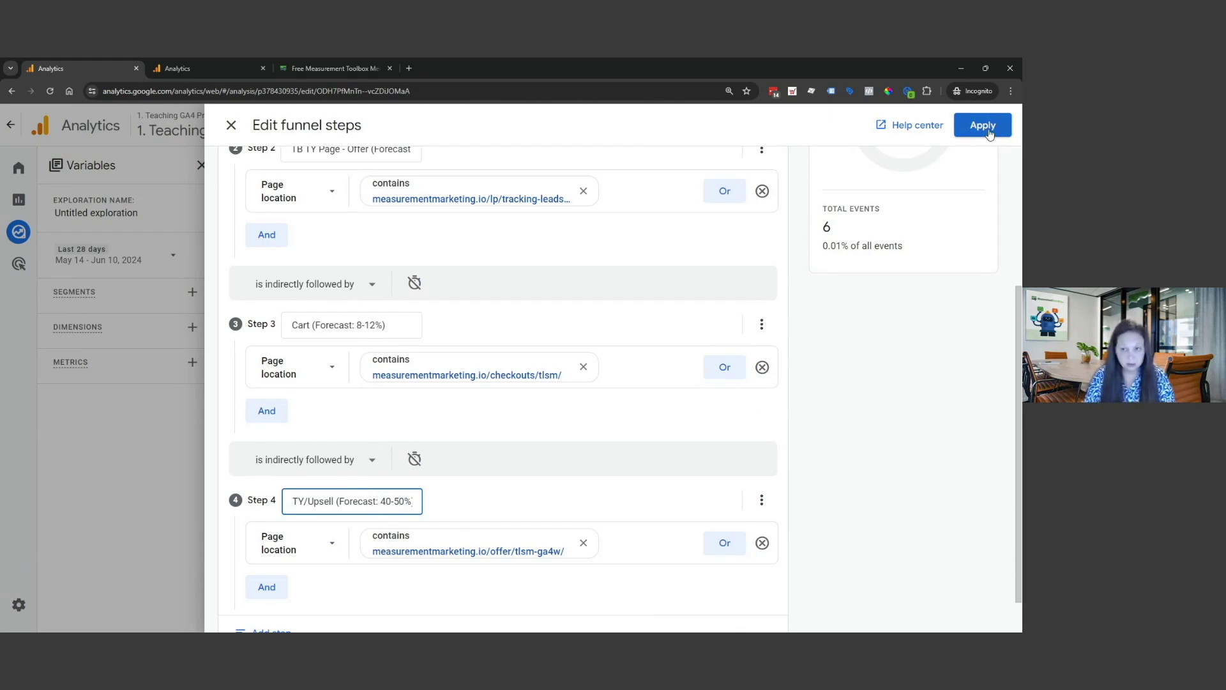
scroll(602, 408, up, 2)
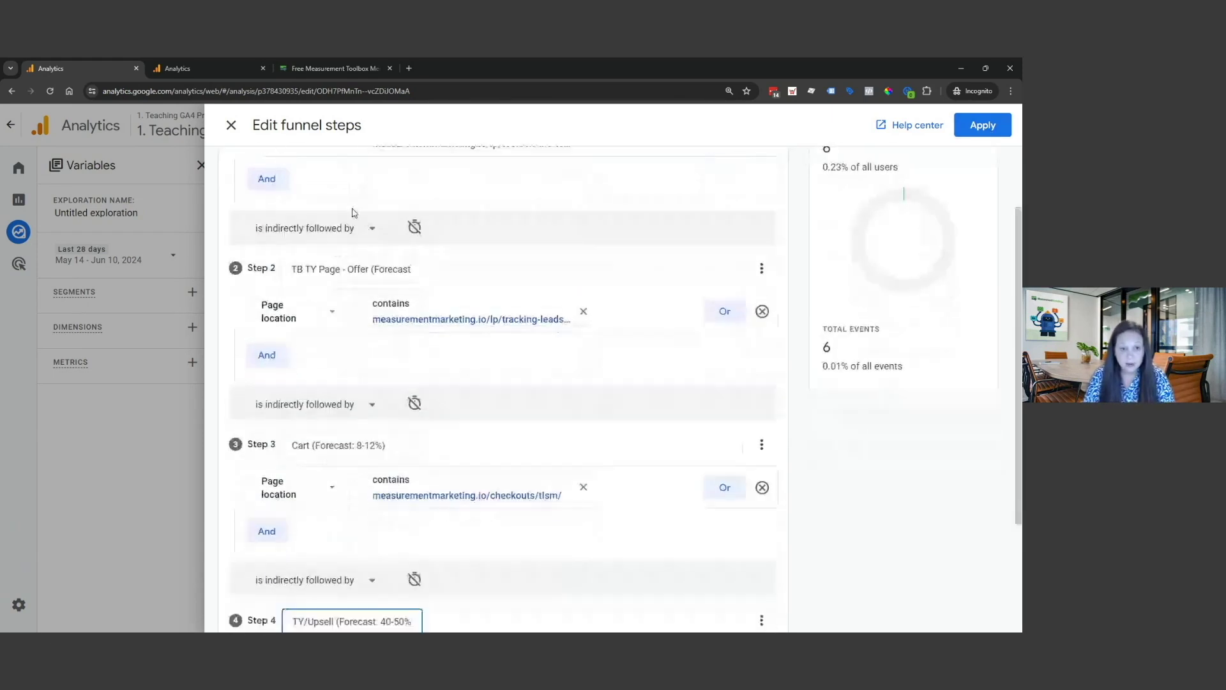
click(956, 126)
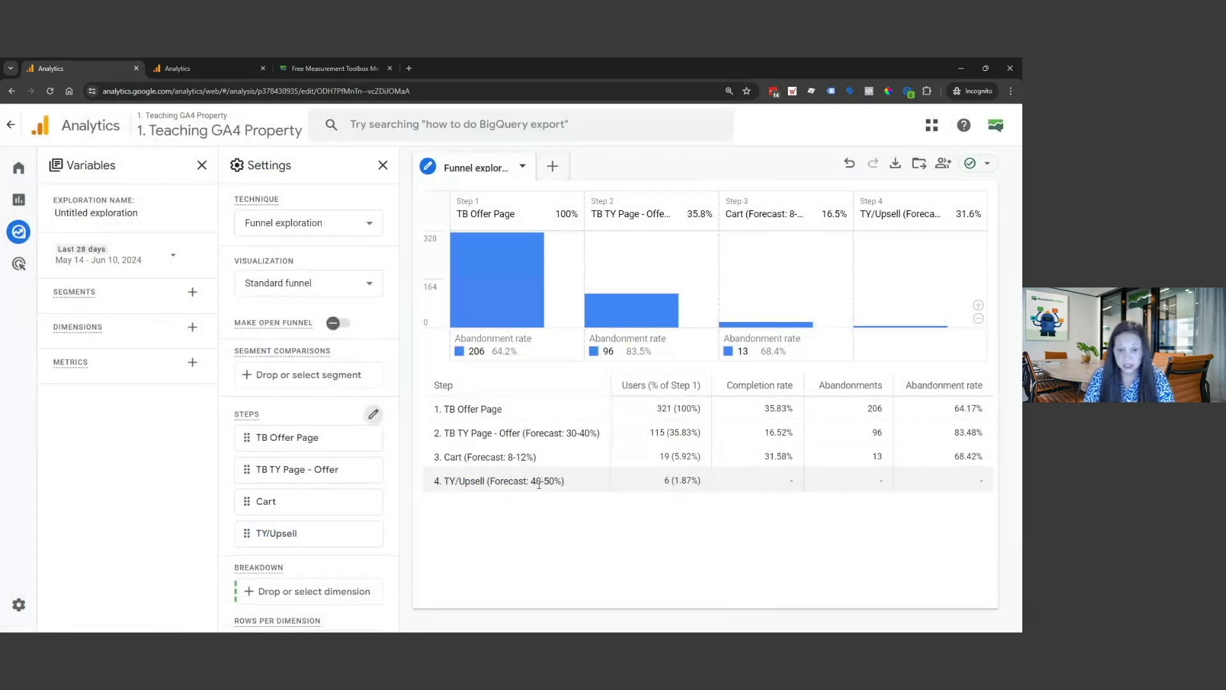
Compare the forecast ranges in the TB TY Page - Offer and Cart step names with the actual completion rates in the funnel table
drag(599, 434, 563, 434)
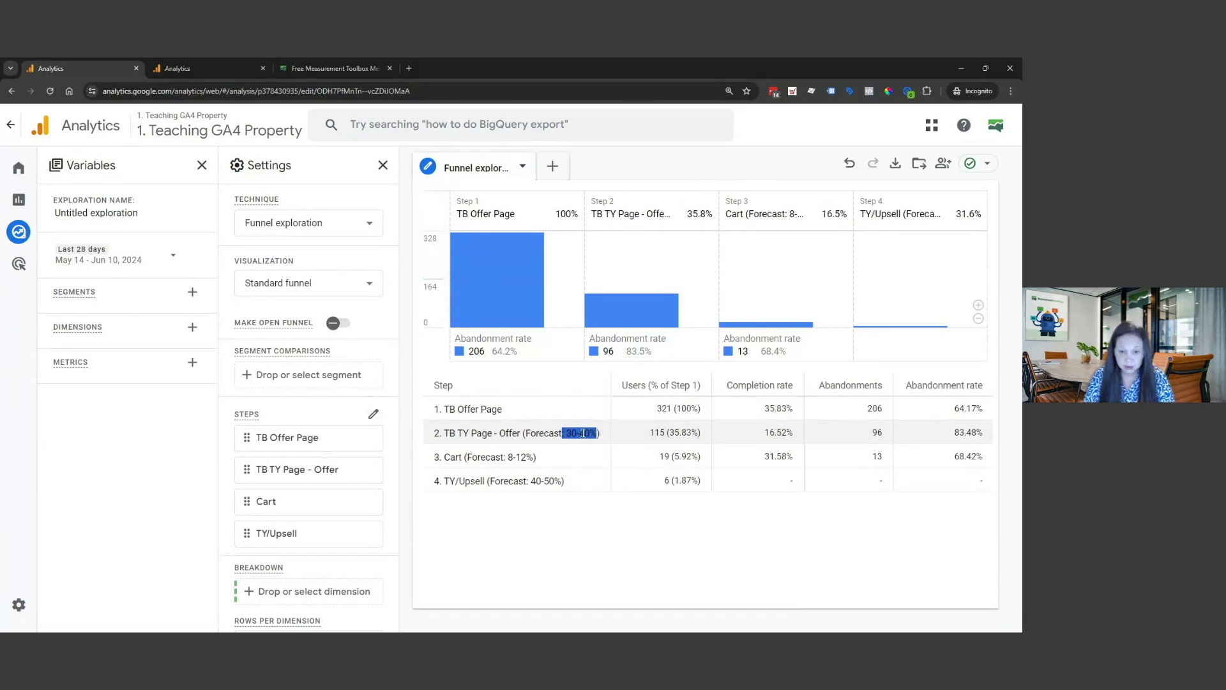
double_click(681, 432)
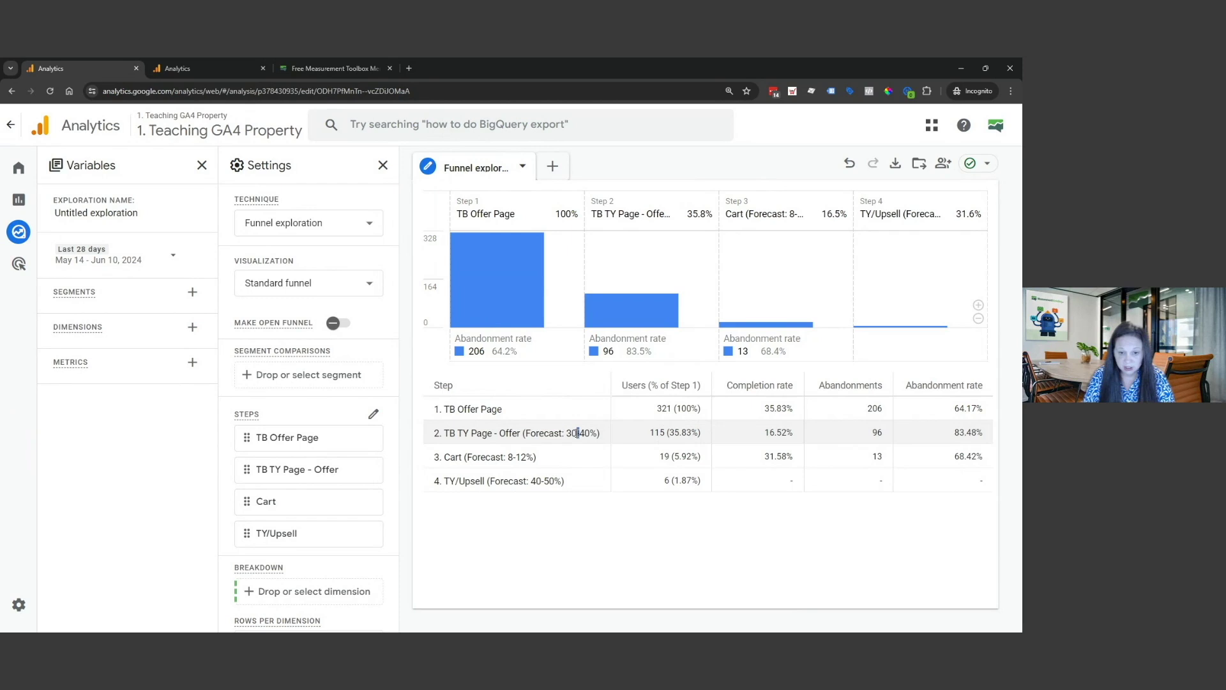
double_click(772, 408)
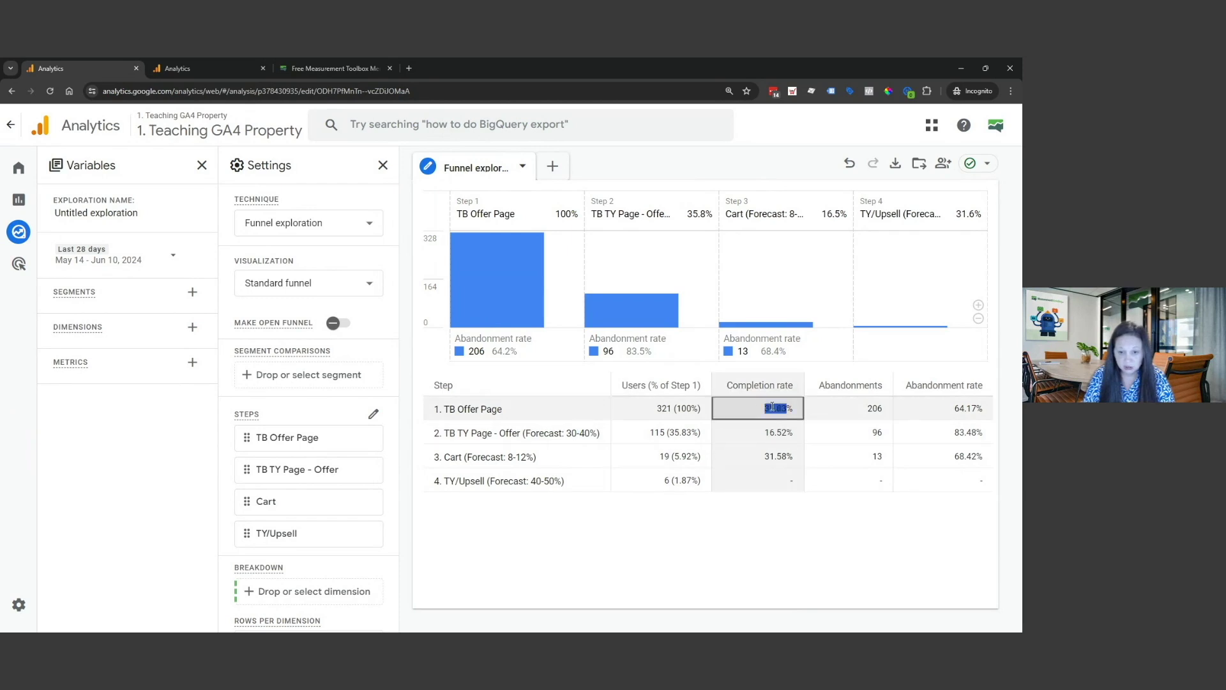
triple_click(523, 456)
click(524, 457)
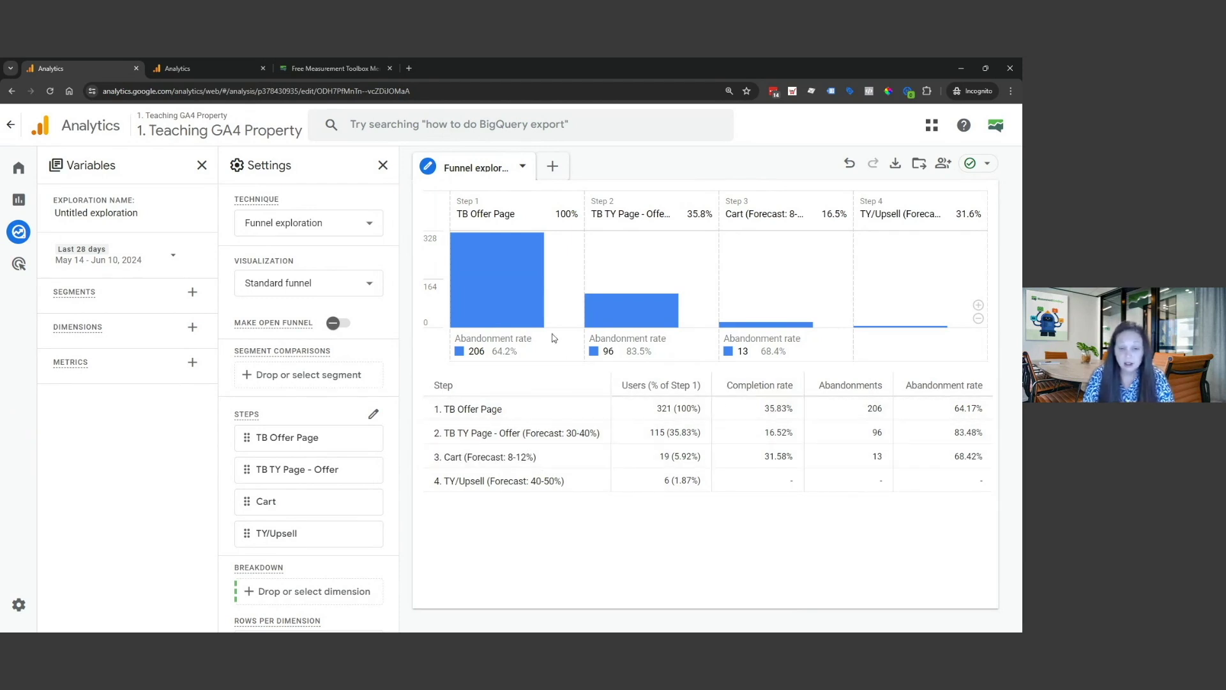
Import the Session source, Session medium and Session campaign dimensions into the exploration's variables
scroll(357, 447, down, 3)
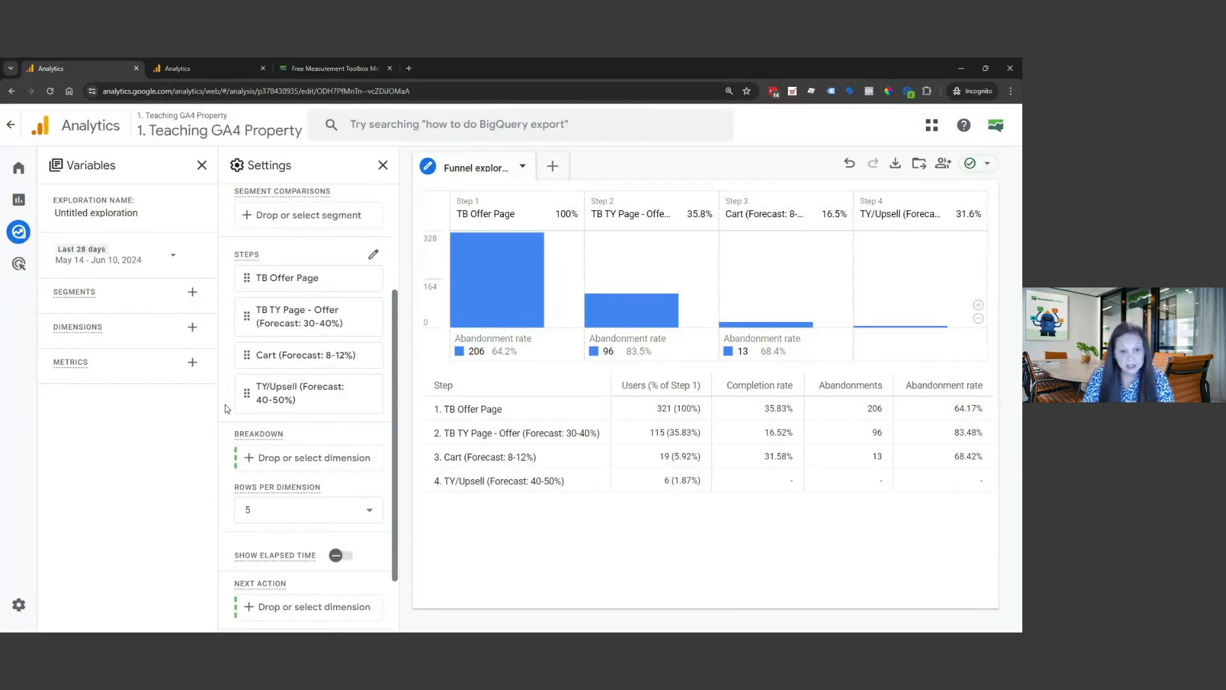
click(192, 327)
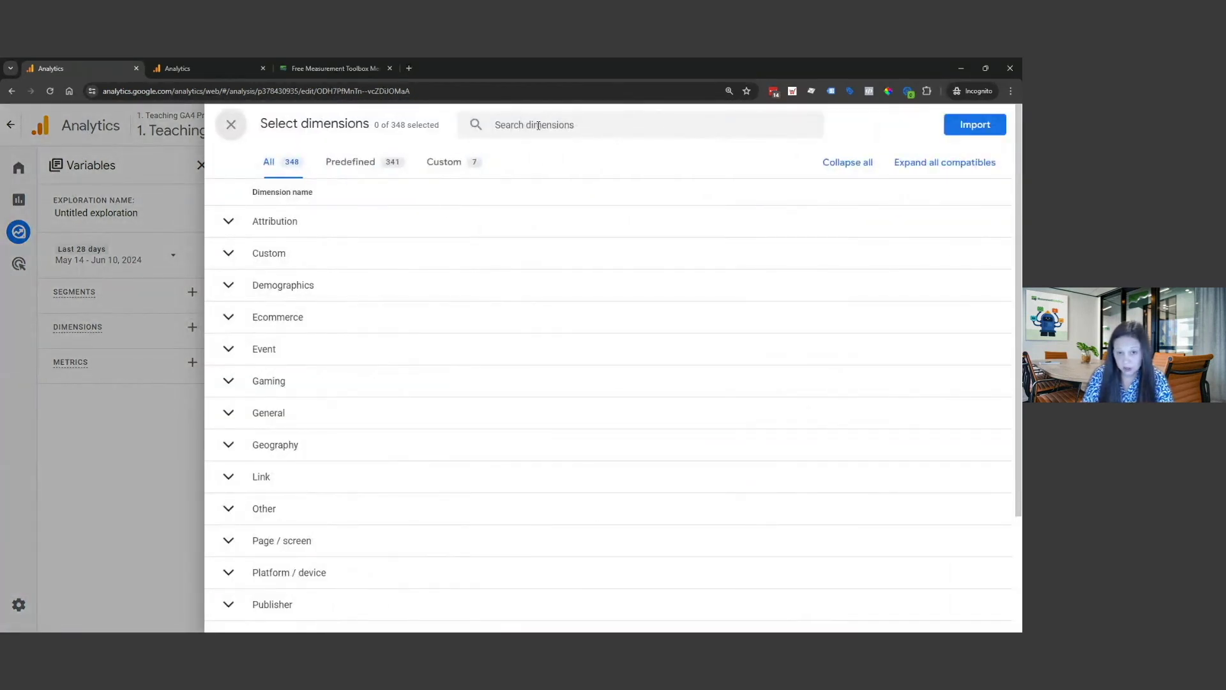
click(539, 125)
text(sess)
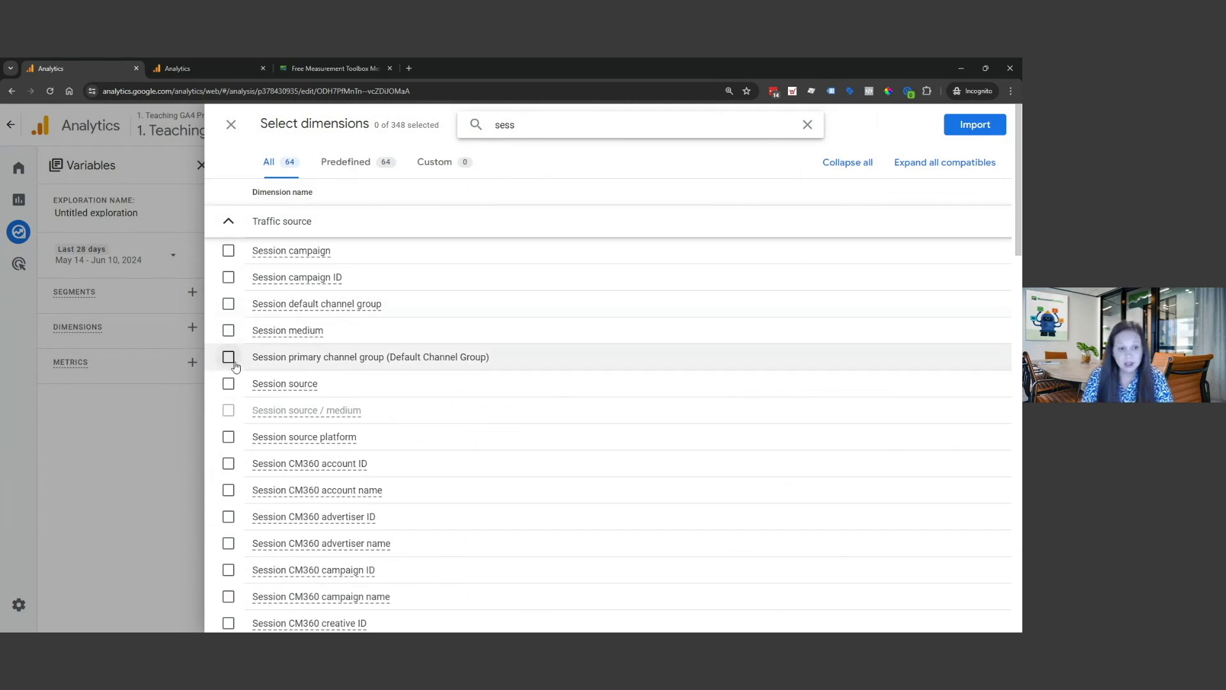
click(228, 383)
click(229, 330)
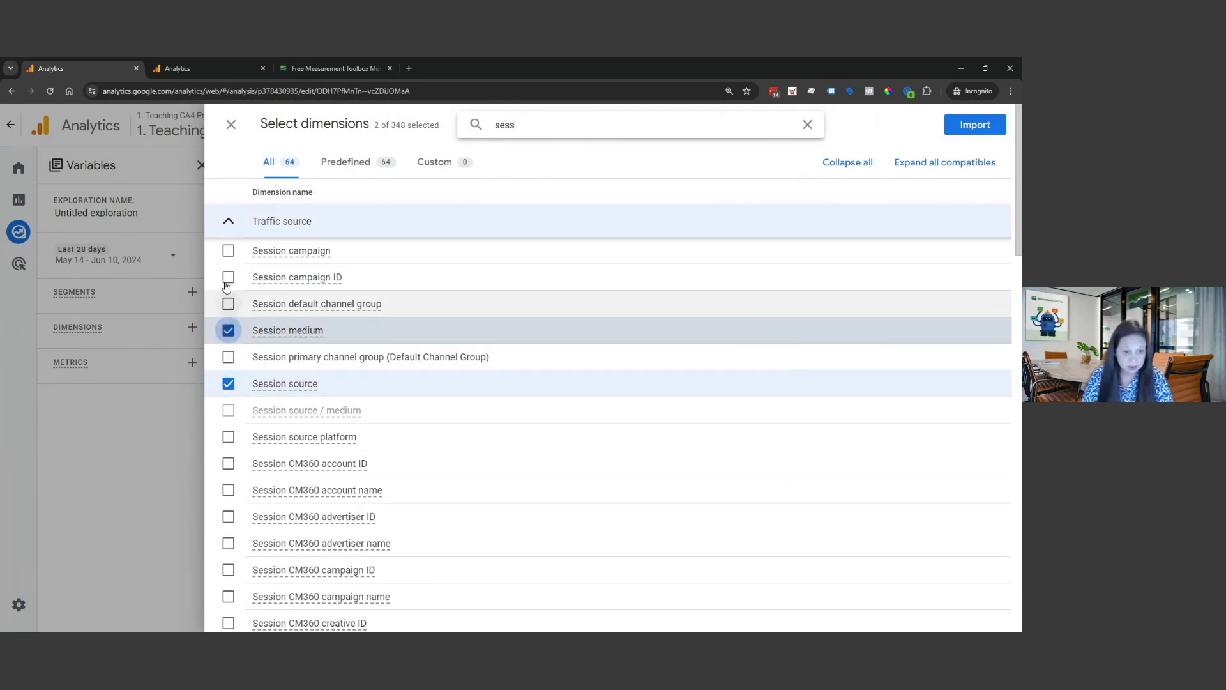
click(229, 251)
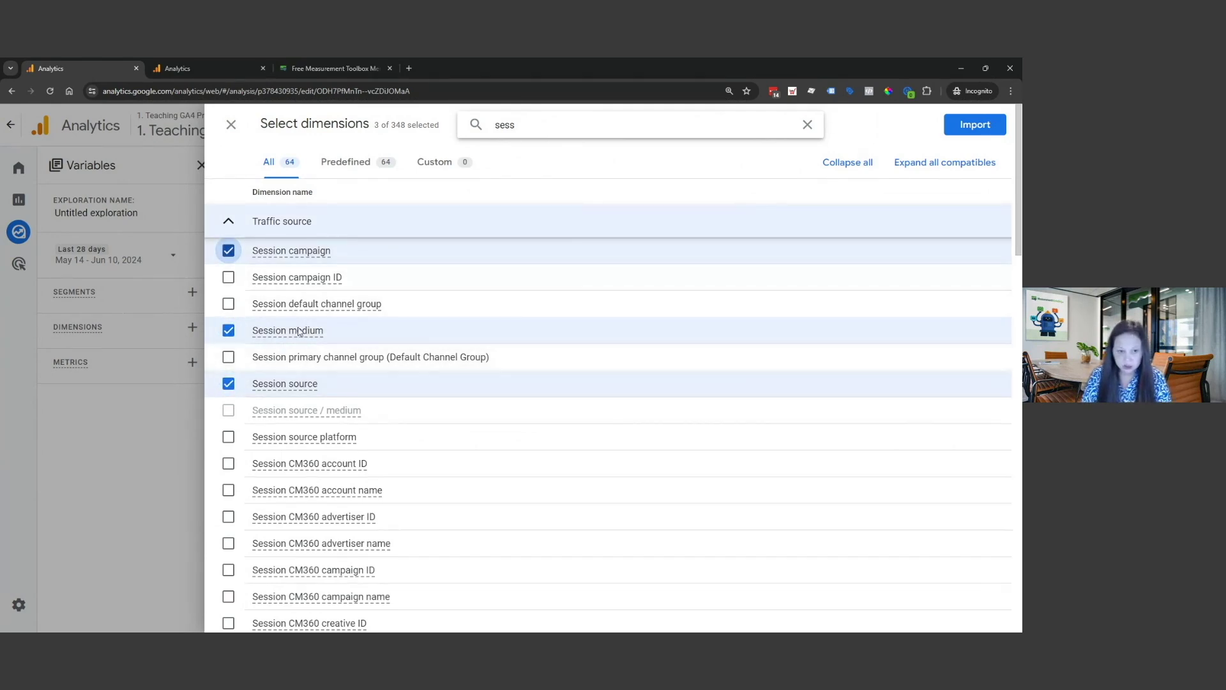
click(956, 138)
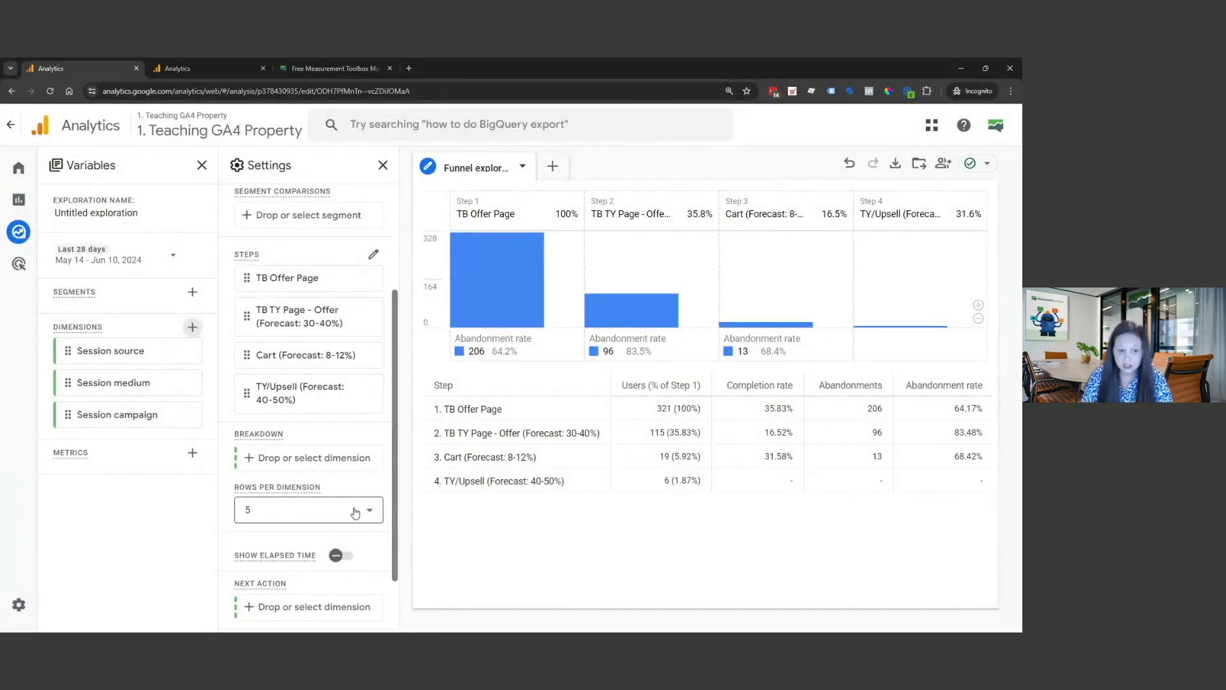
Break the funnel down by Session source, keeping 5 rows per dimension
scroll(223, 380, down, 2)
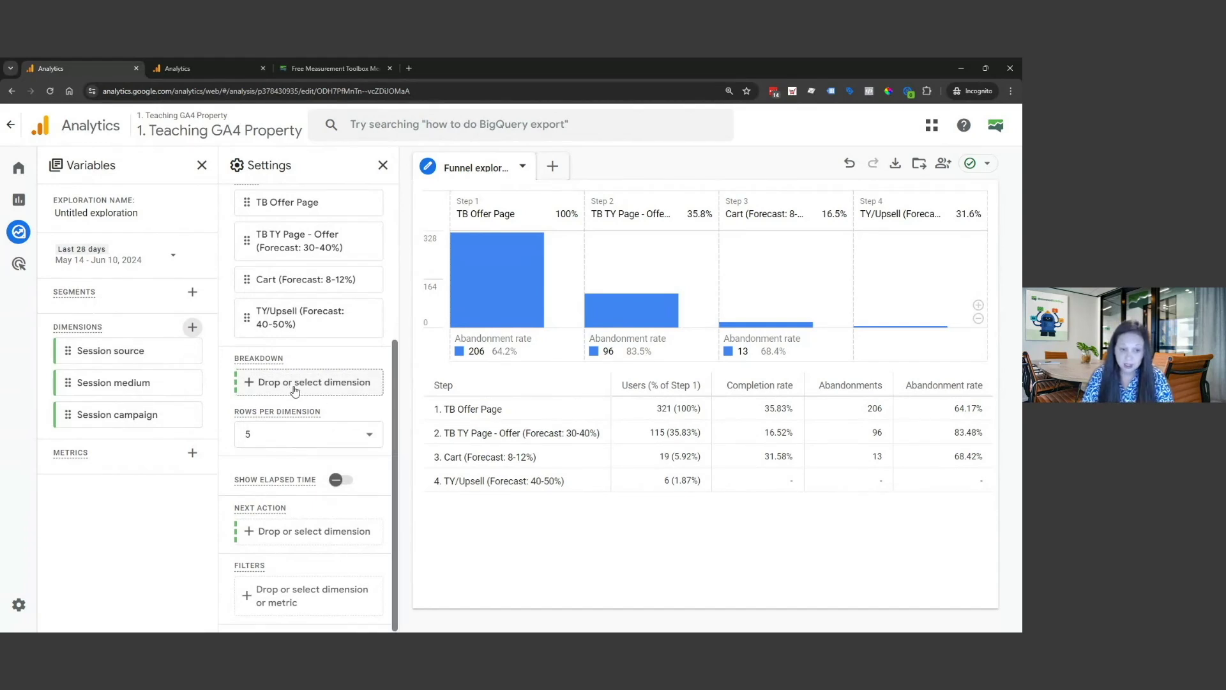
click(296, 390)
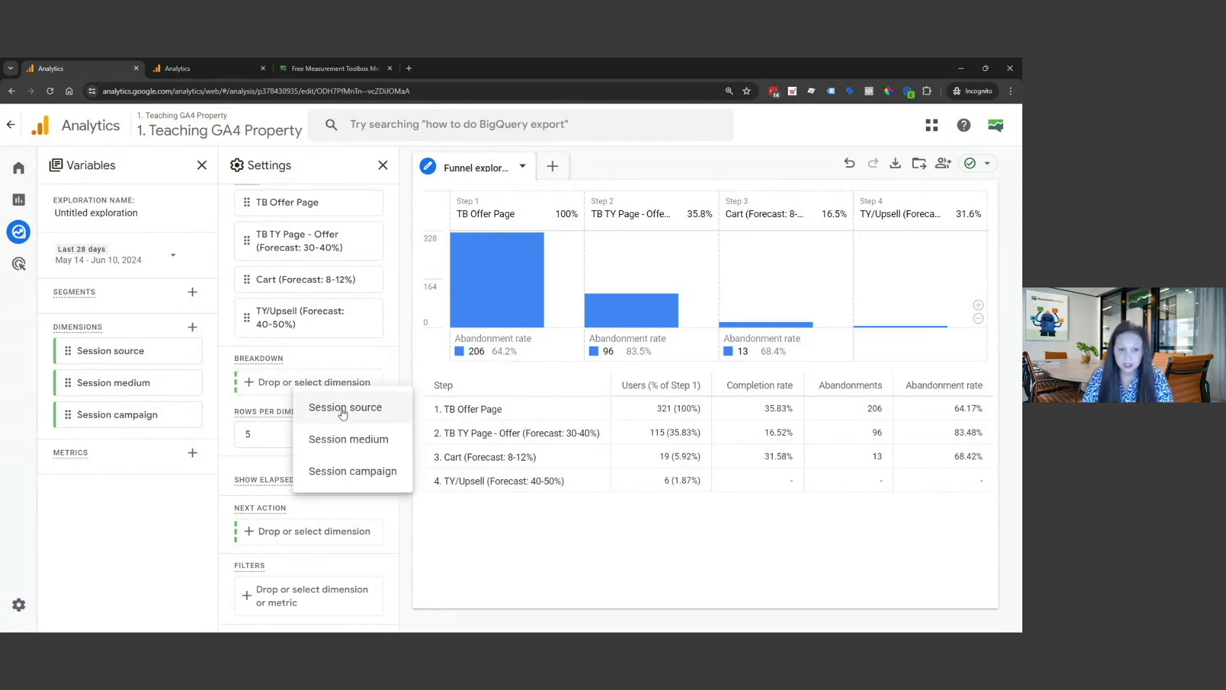
click(343, 412)
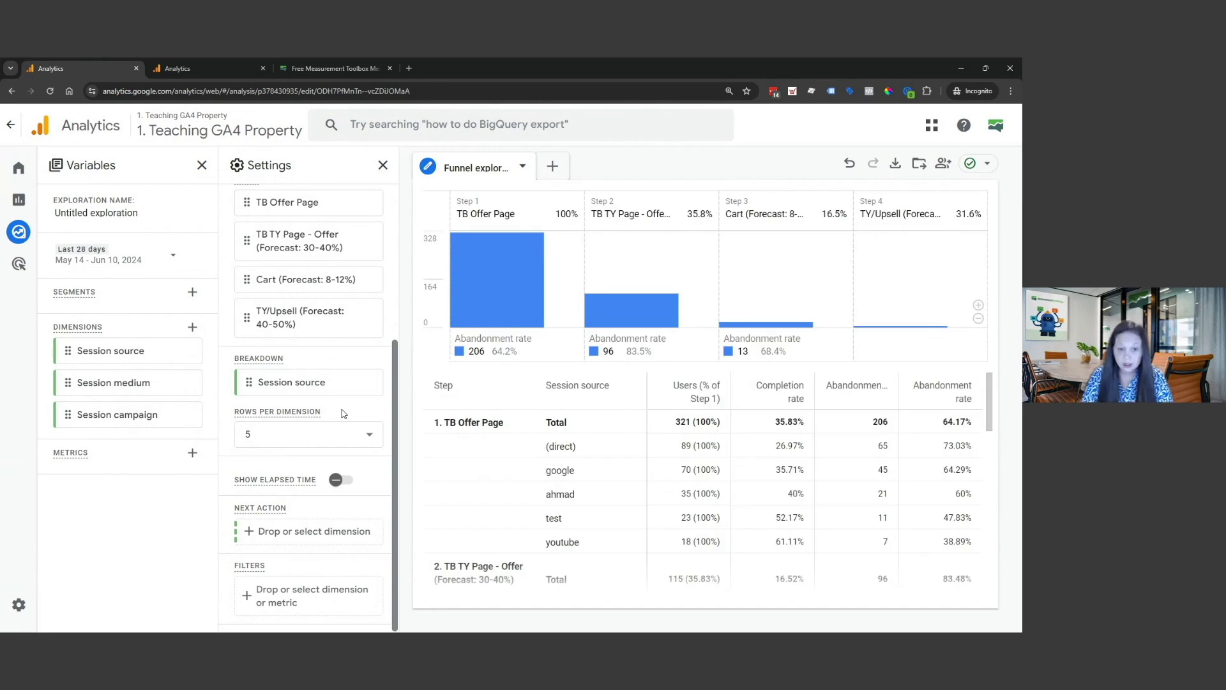
click(256, 433)
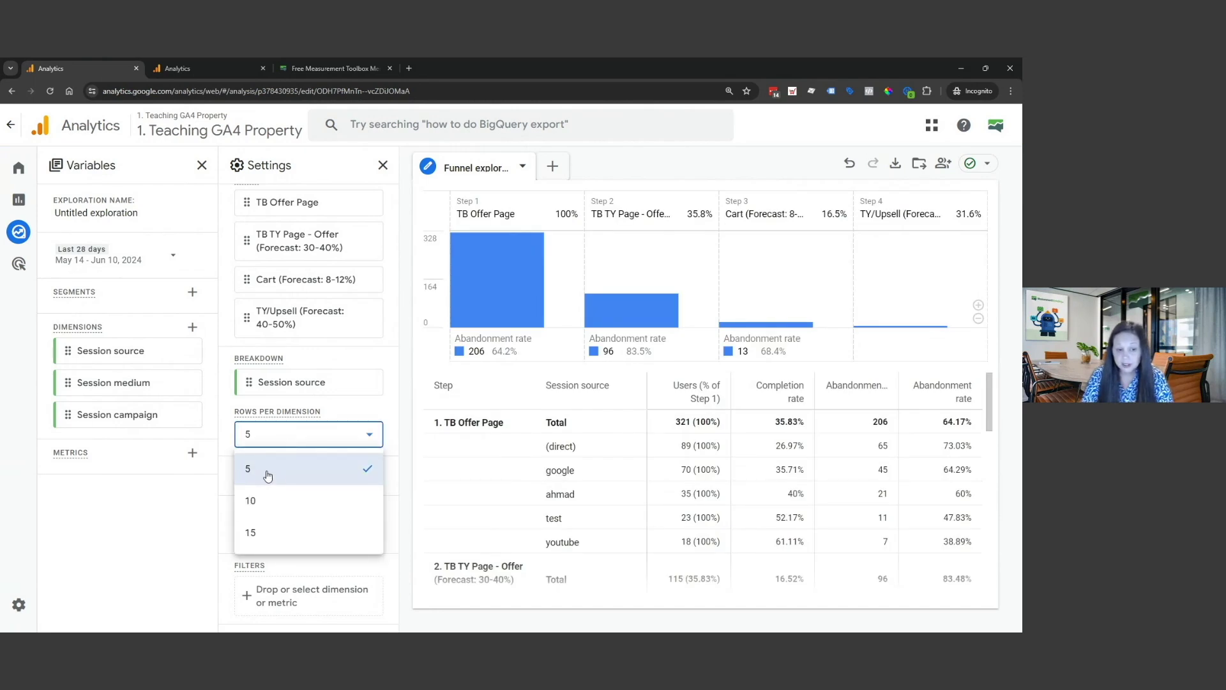
click(411, 442)
Examine the users, completion rates and abandonment rates of each session source across all four funnel steps
key(ctrl+minus)
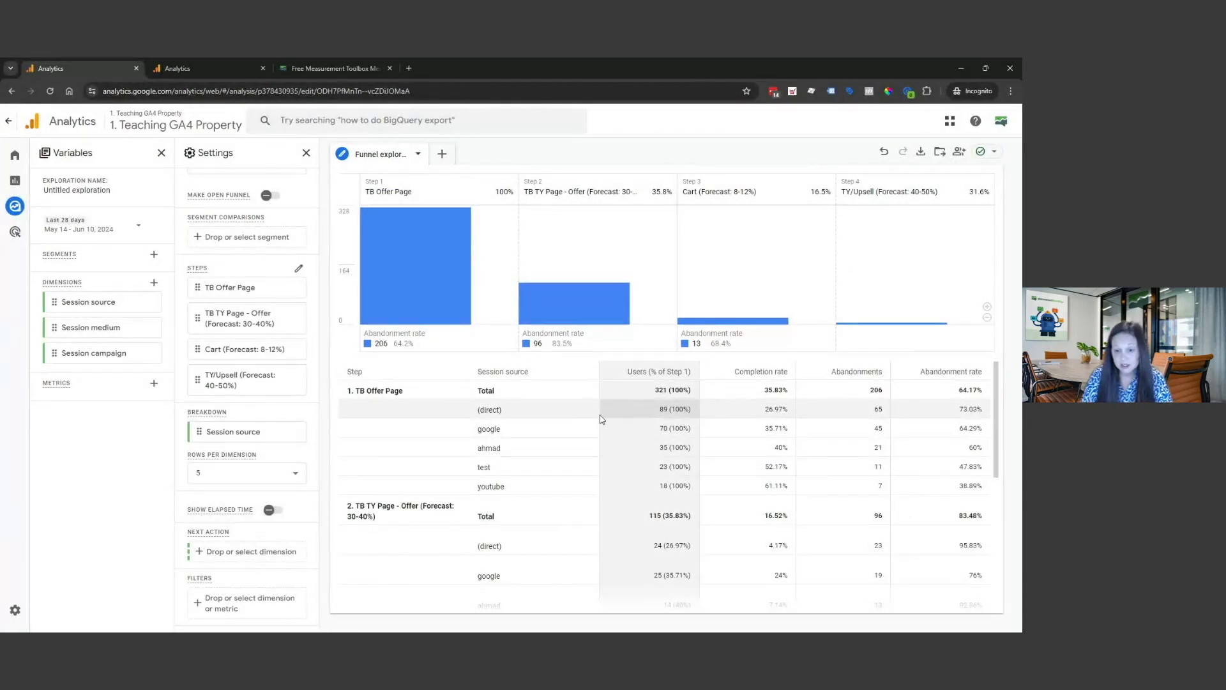
scroll(692, 422, down, 3)
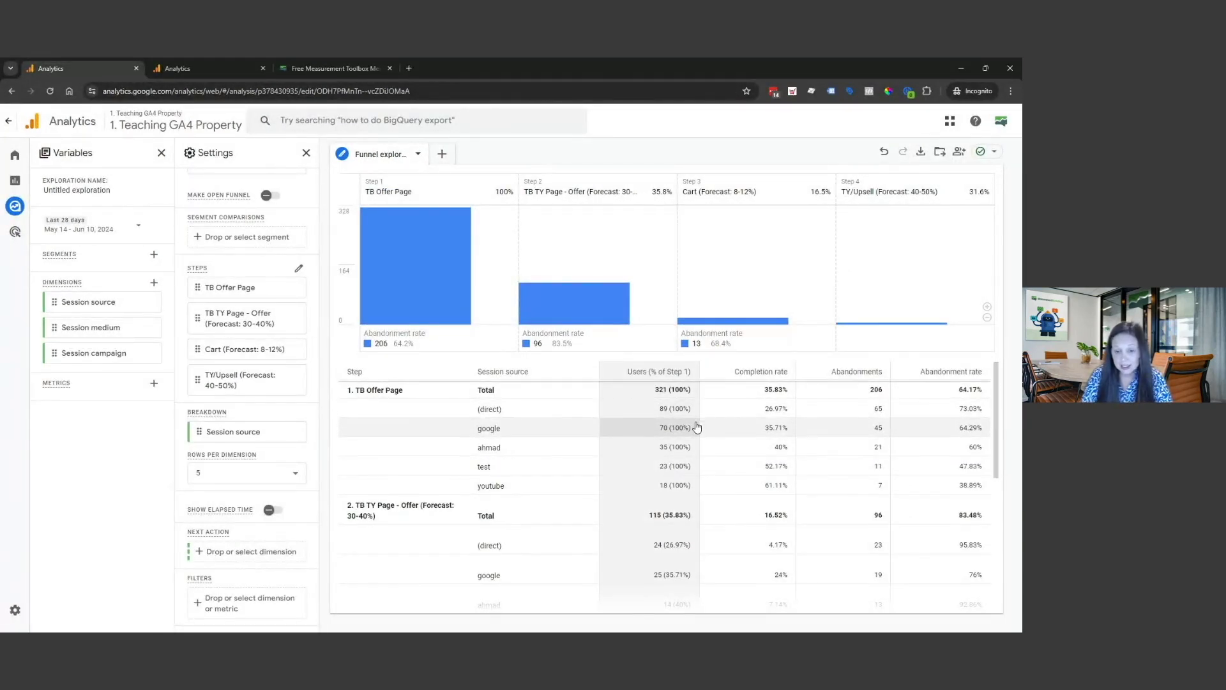
scroll(691, 493, up, 2)
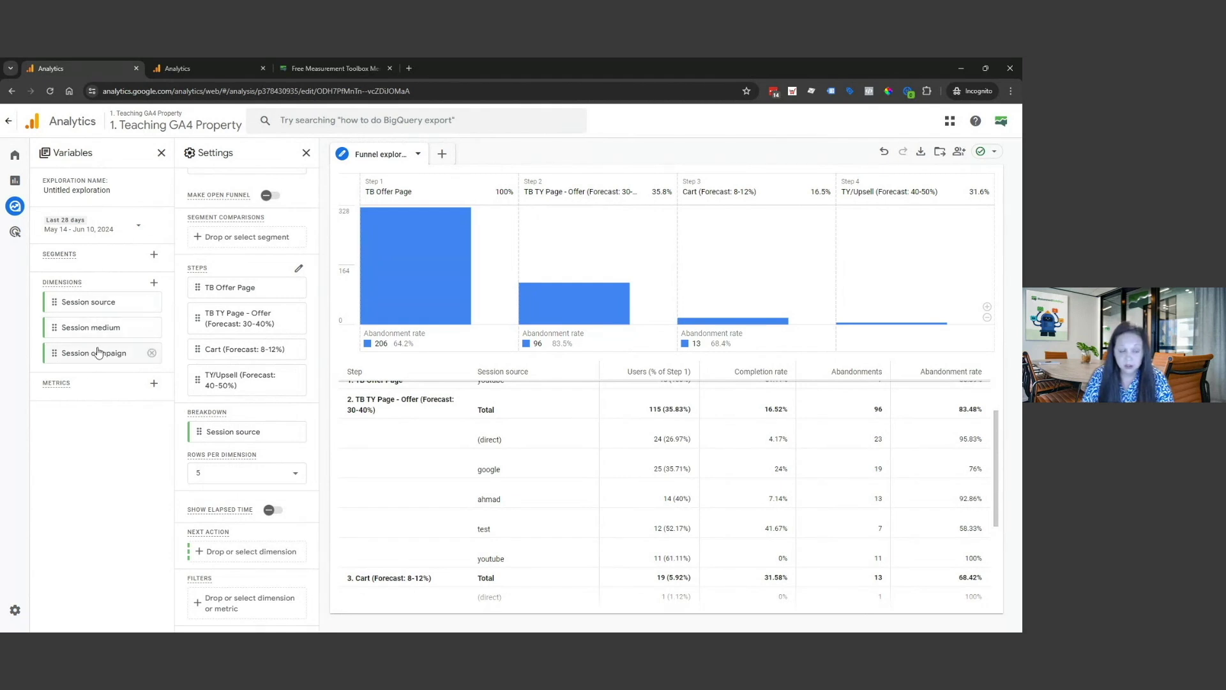
scroll(648, 465, down, 3)
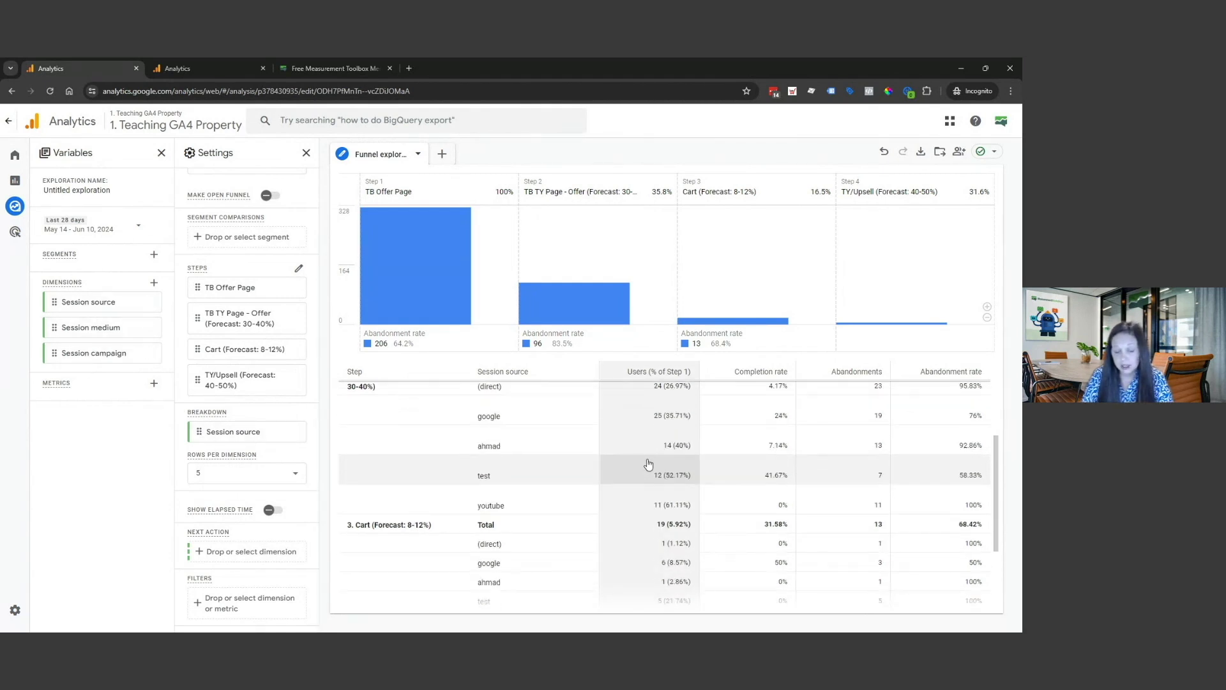
scroll(731, 521, down, 1)
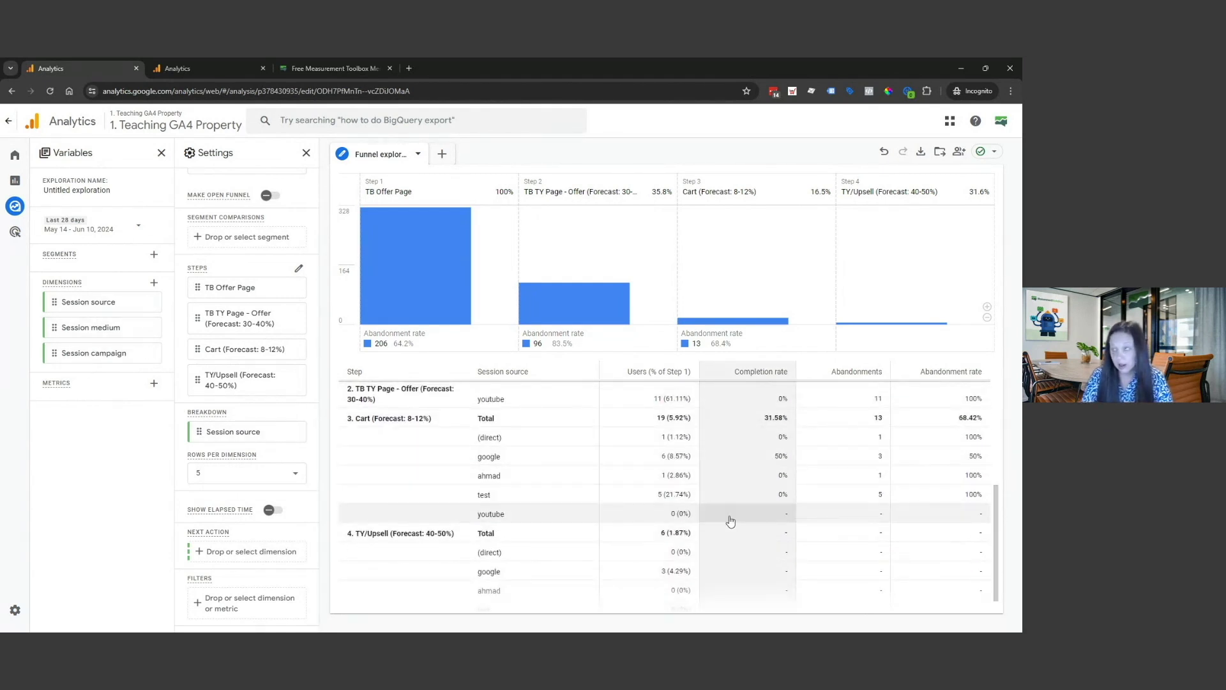
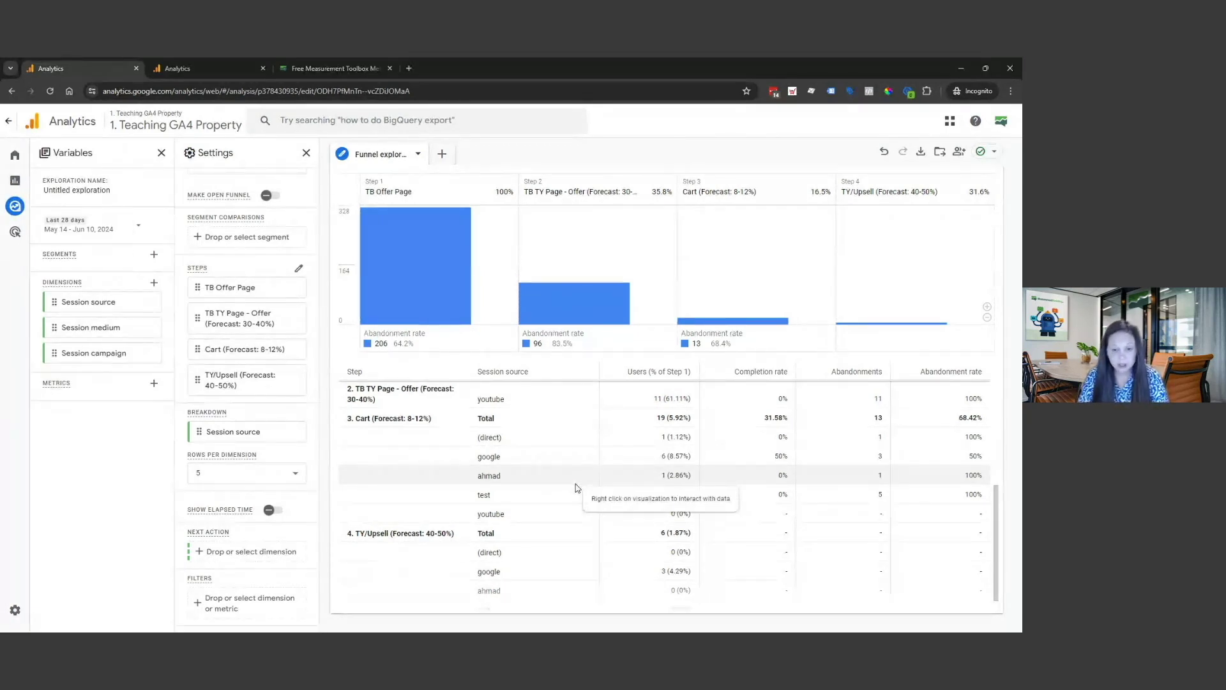
scroll(577, 489, down, 2)
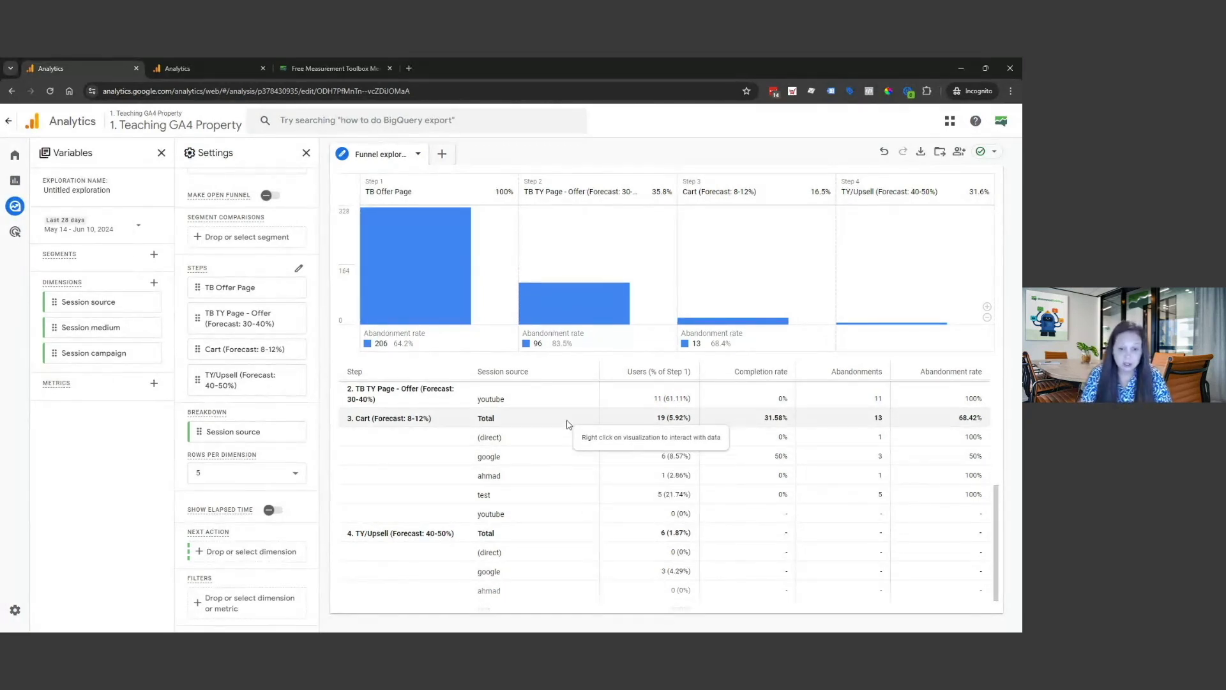
scroll(612, 492, up, 3)
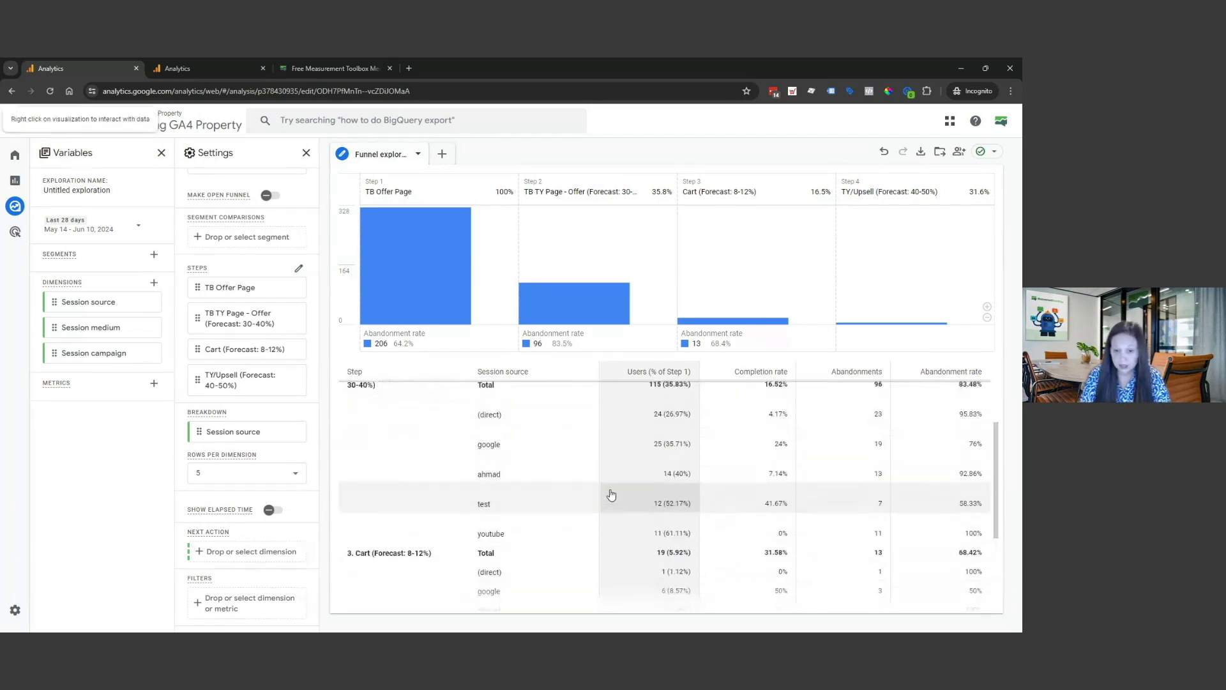
scroll(612, 492, down, 3)
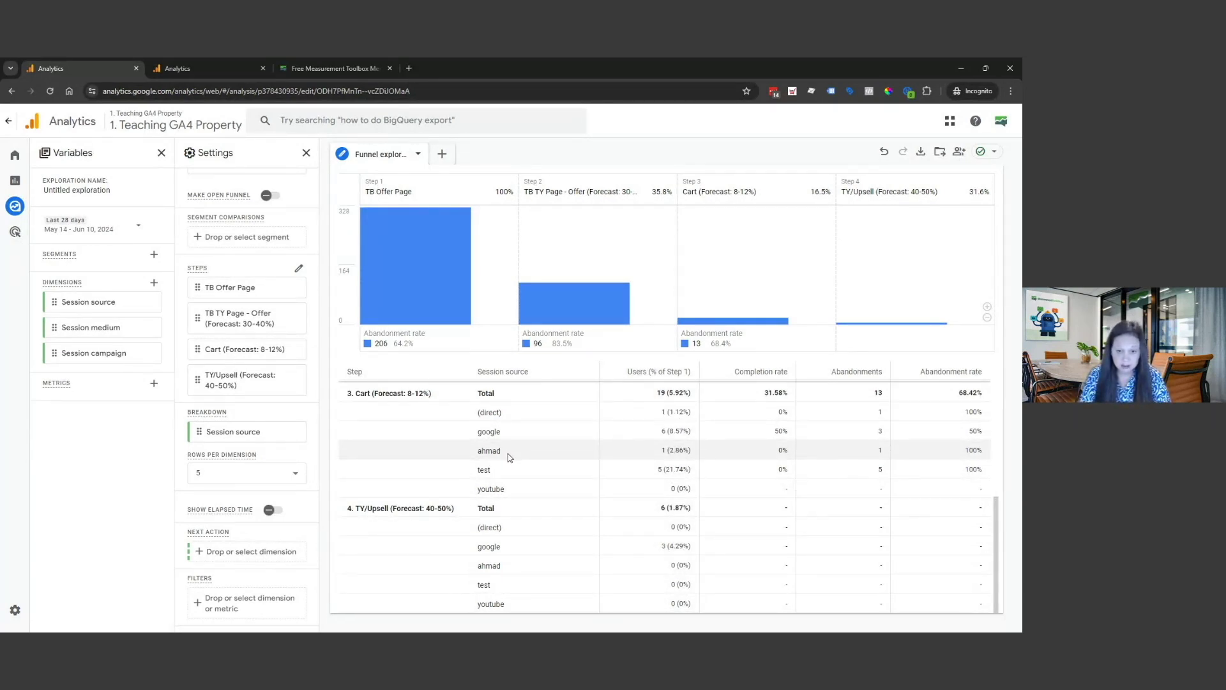
mouse_move(911, 328)
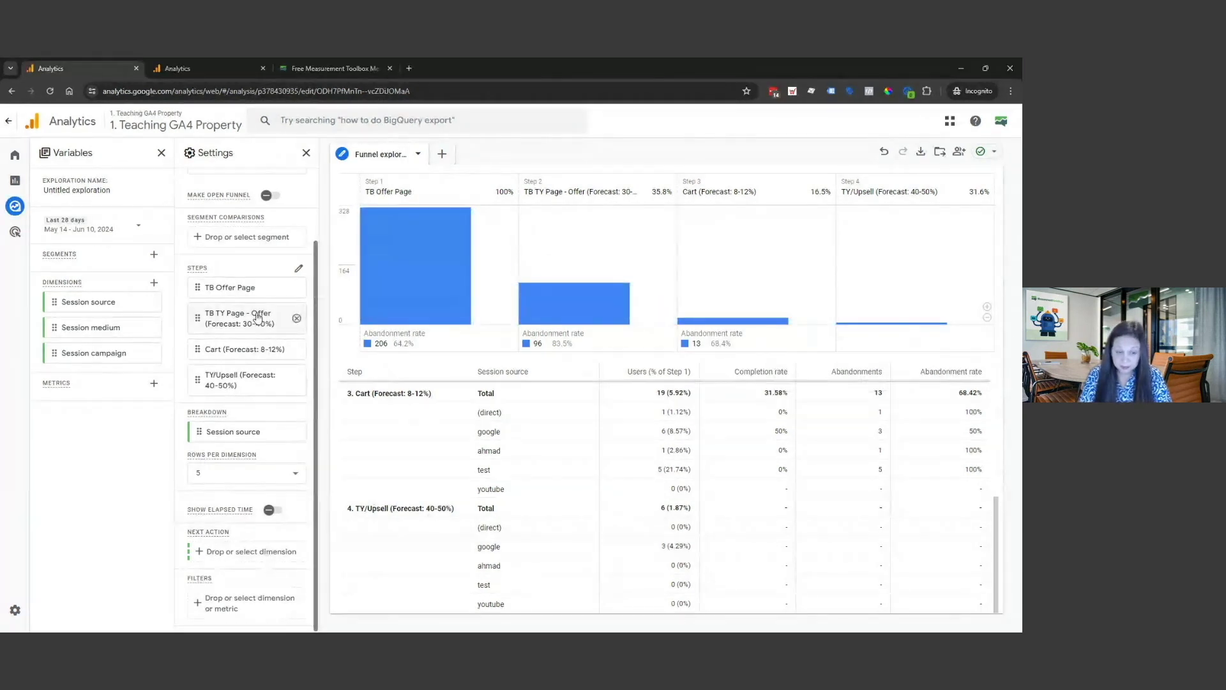
Leave the funnel exploration and return to the Explorations overview
scroll(256, 478, up, 2)
mouse_move(31, 198)
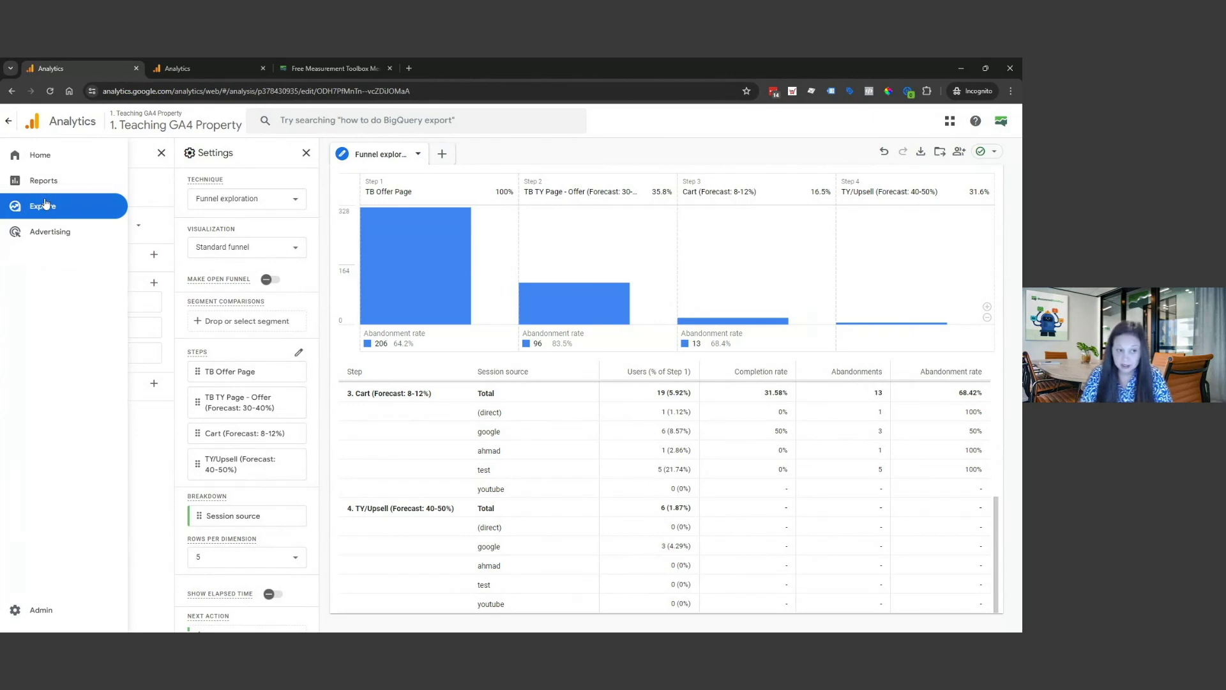
click(40, 211)
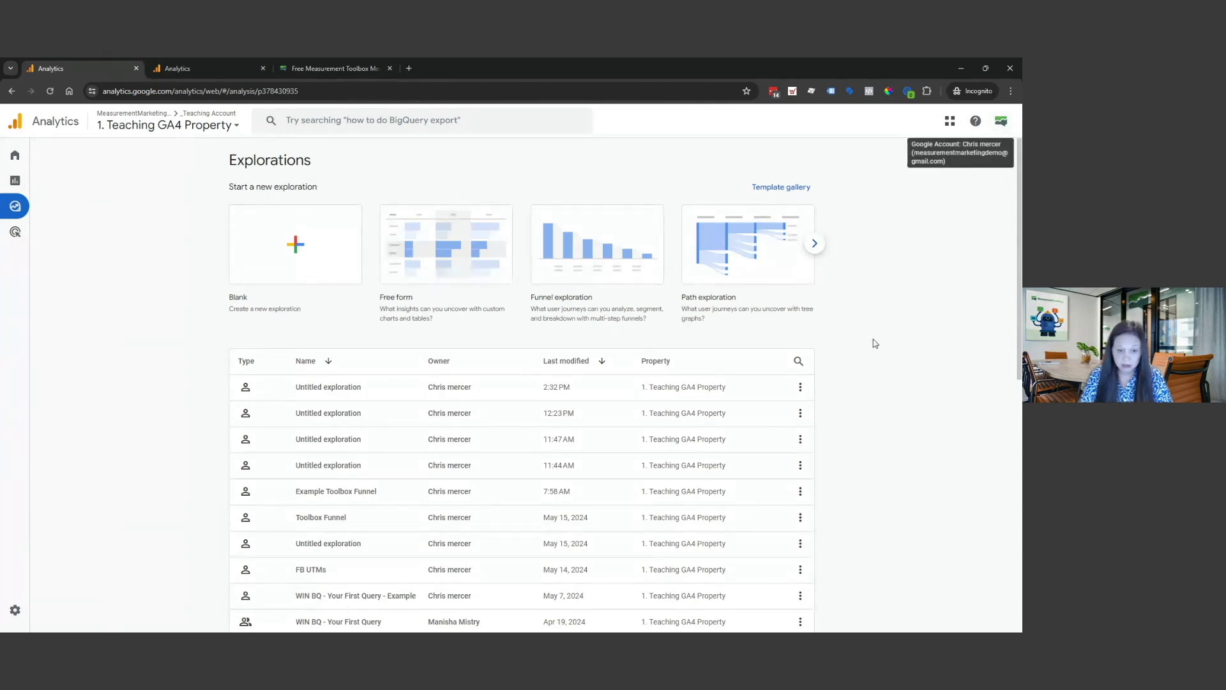
Review the sharing mode offered for the most recently modified untitled exploration, and leave without sharing it
click(800, 390)
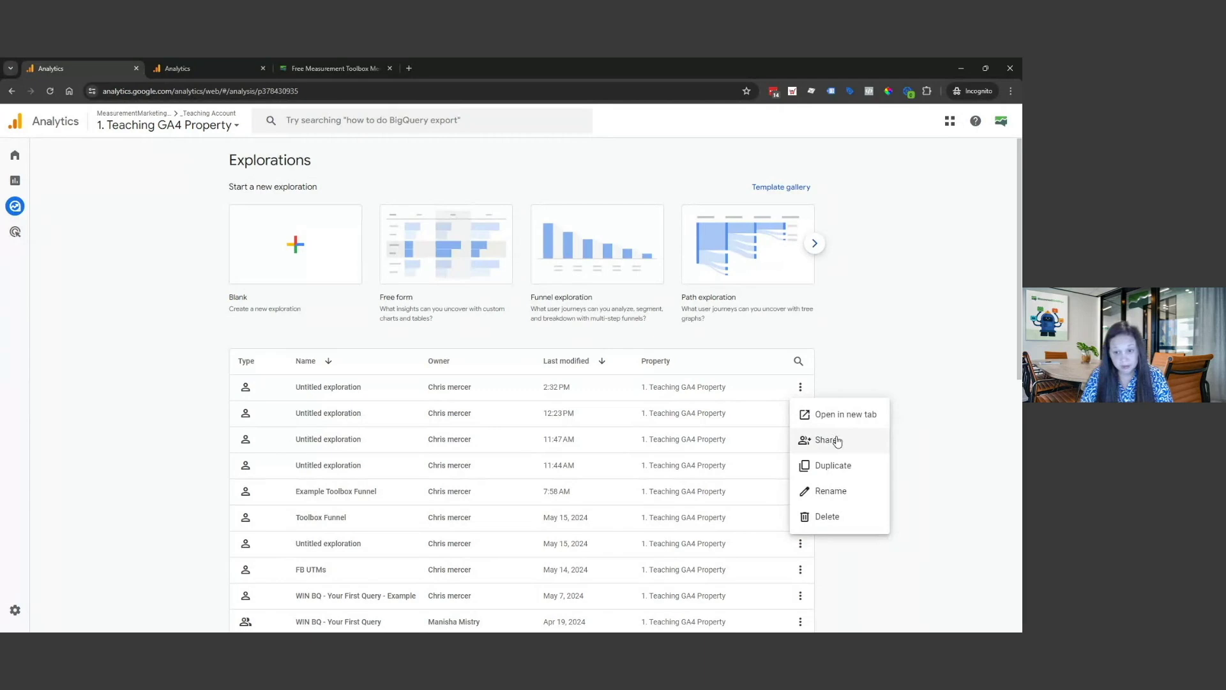
click(863, 450)
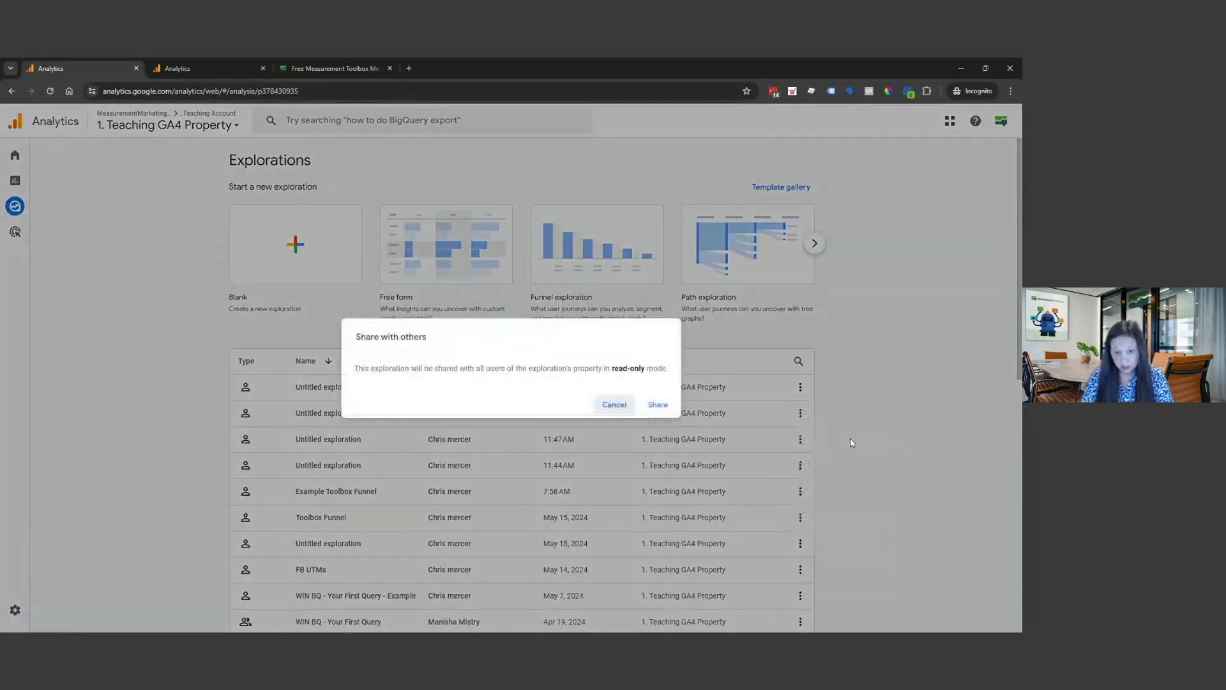
drag(608, 368, 656, 372)
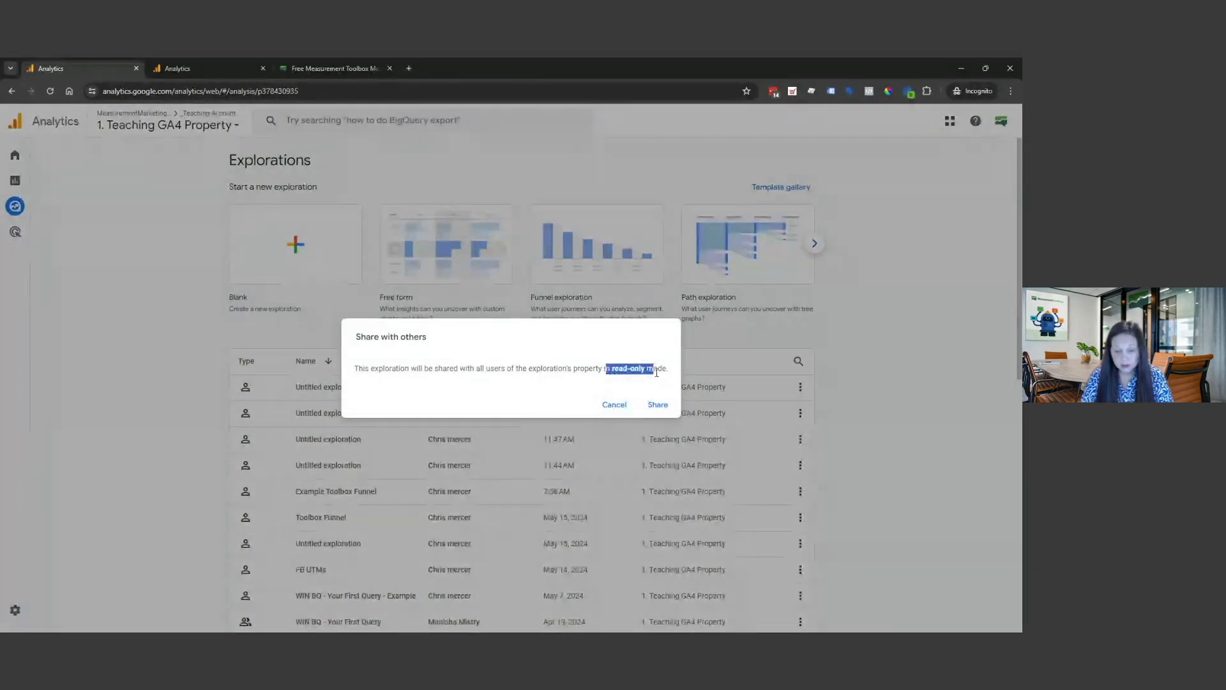
click(897, 427)
Reopen the most recently modified untitled exploration and remove the Session source breakdown from its funnel
click(327, 387)
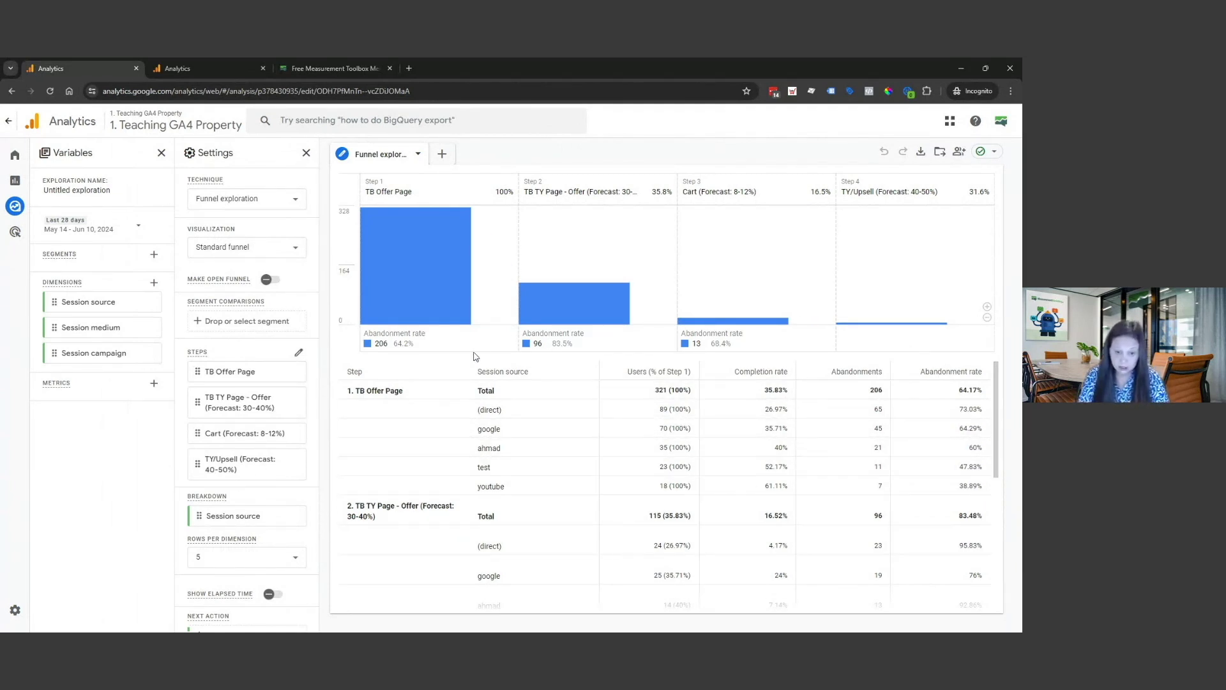
click(297, 516)
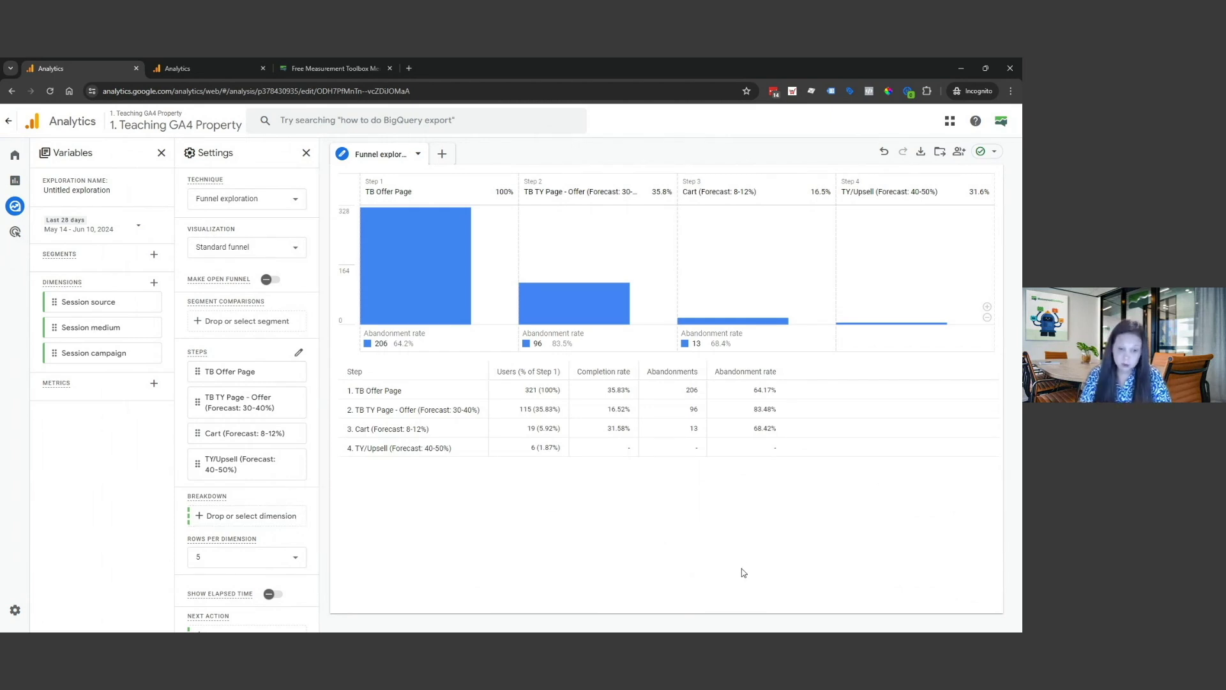
Save the funnel exploration as a report in the Library, named "Another amazing report"
click(939, 153)
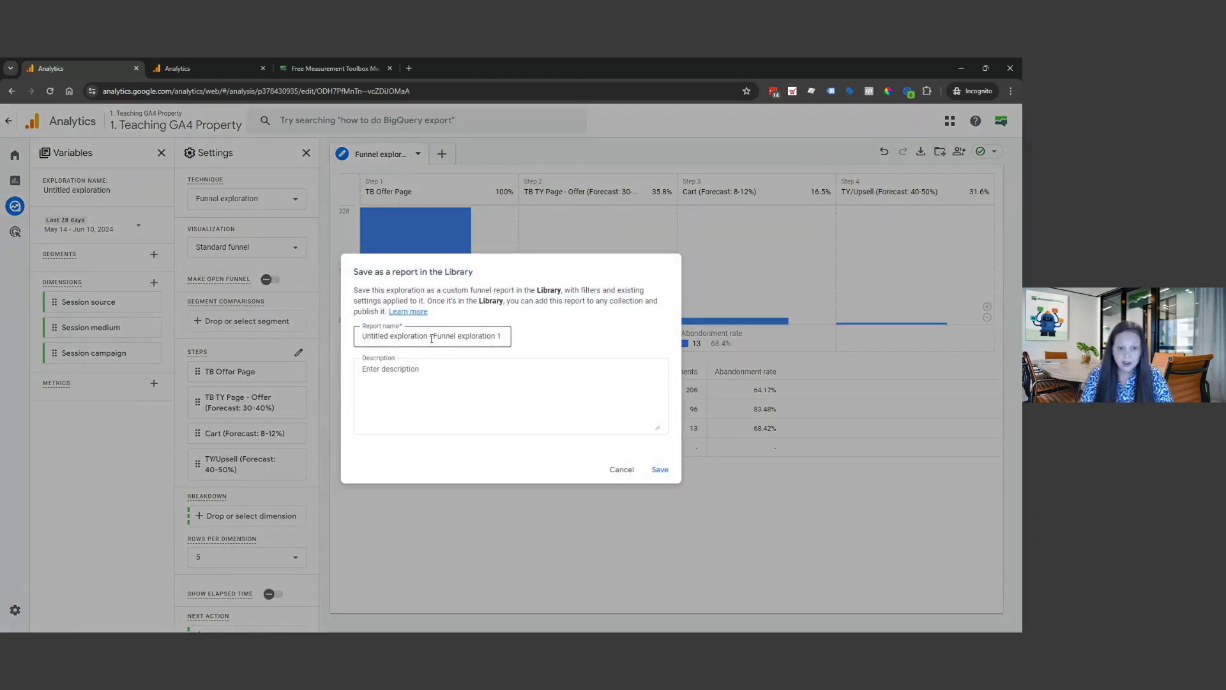
click(430, 334)
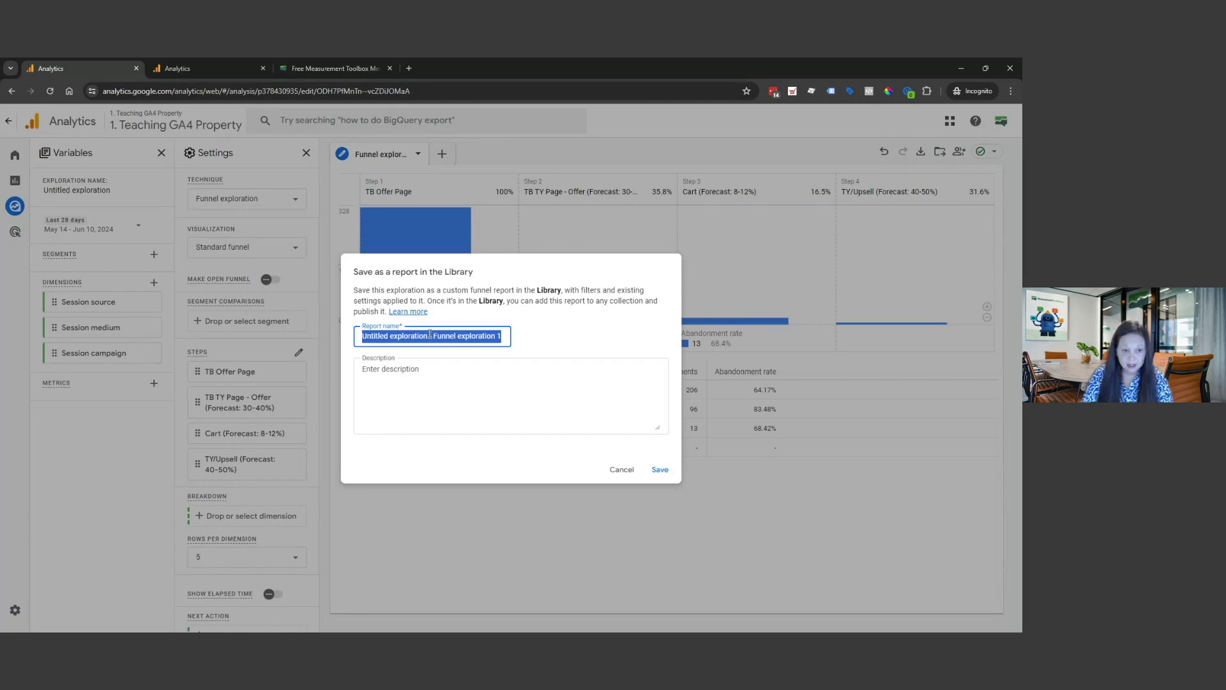
text(Another amazing report)
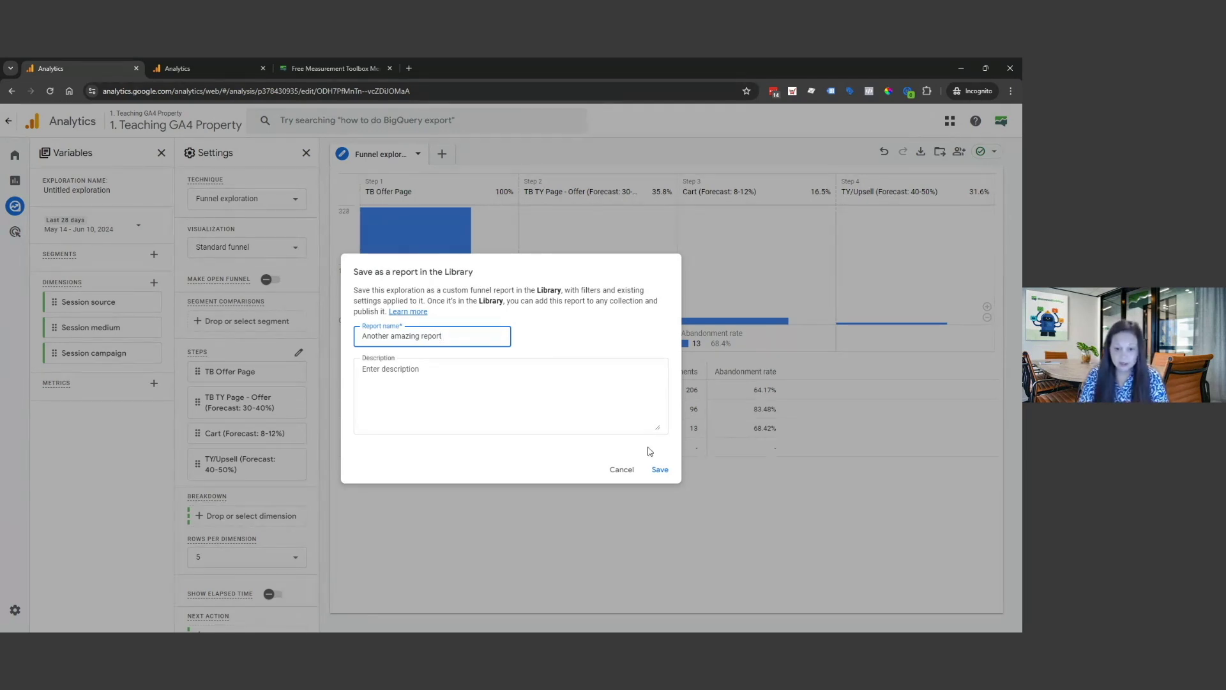
click(660, 470)
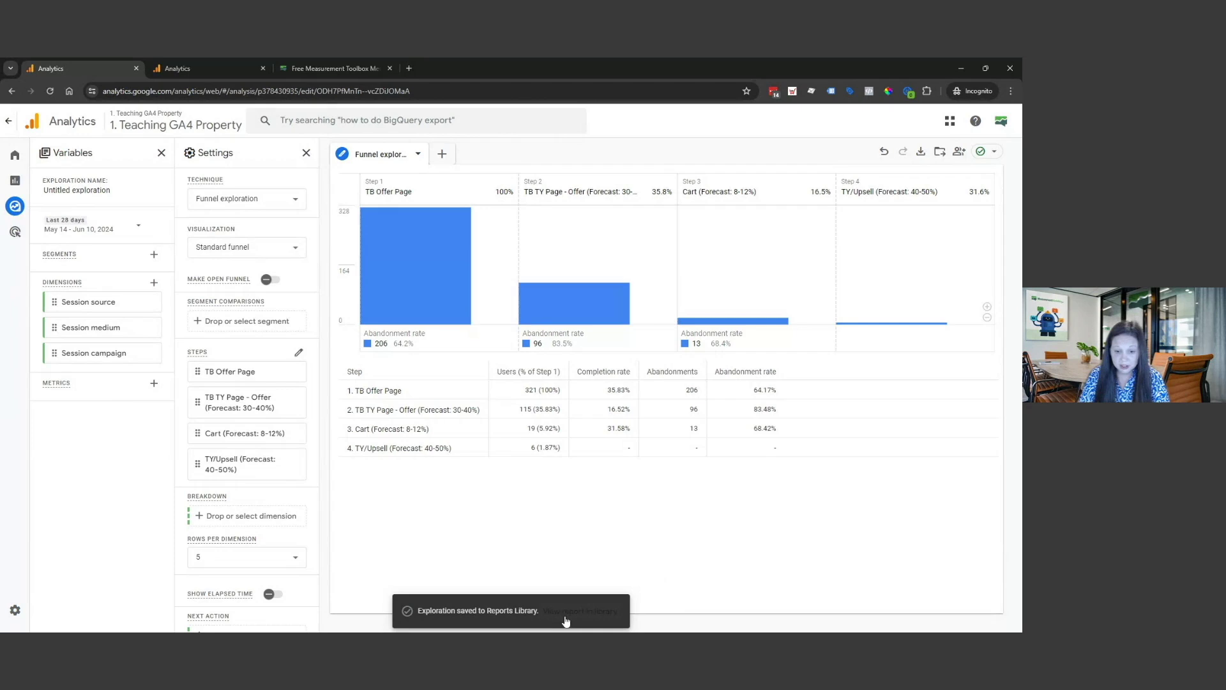
Leave the exploration and open the Library of report collections
click(603, 623)
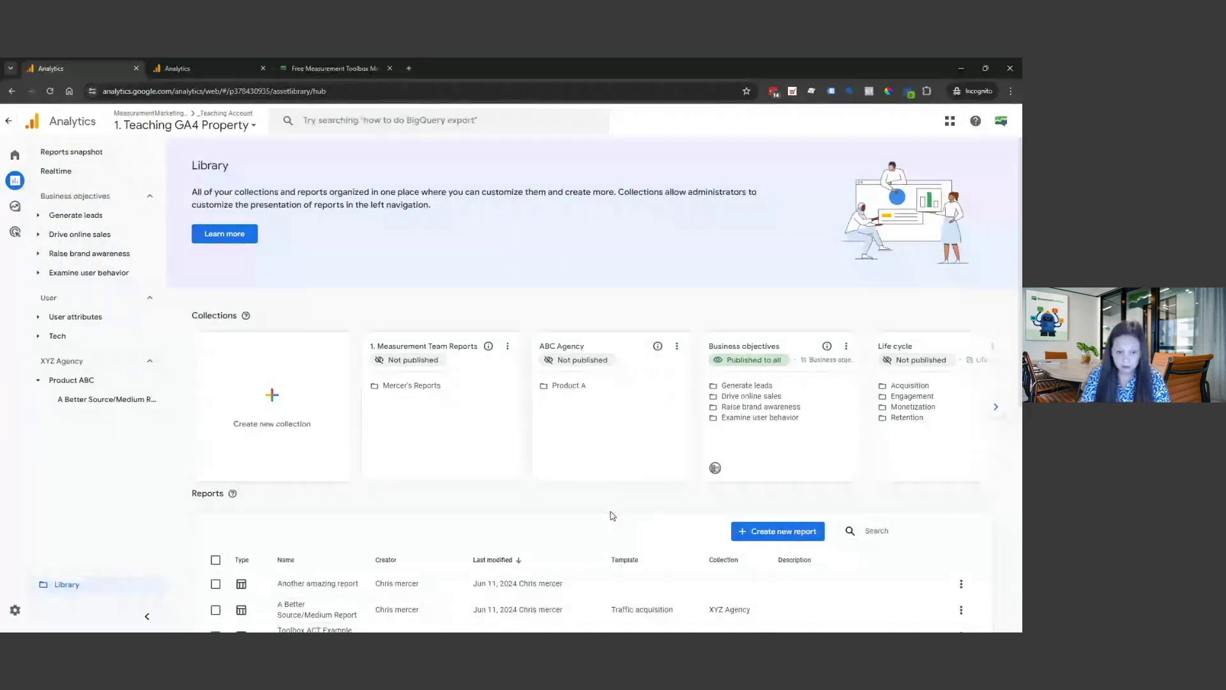
click(15, 206)
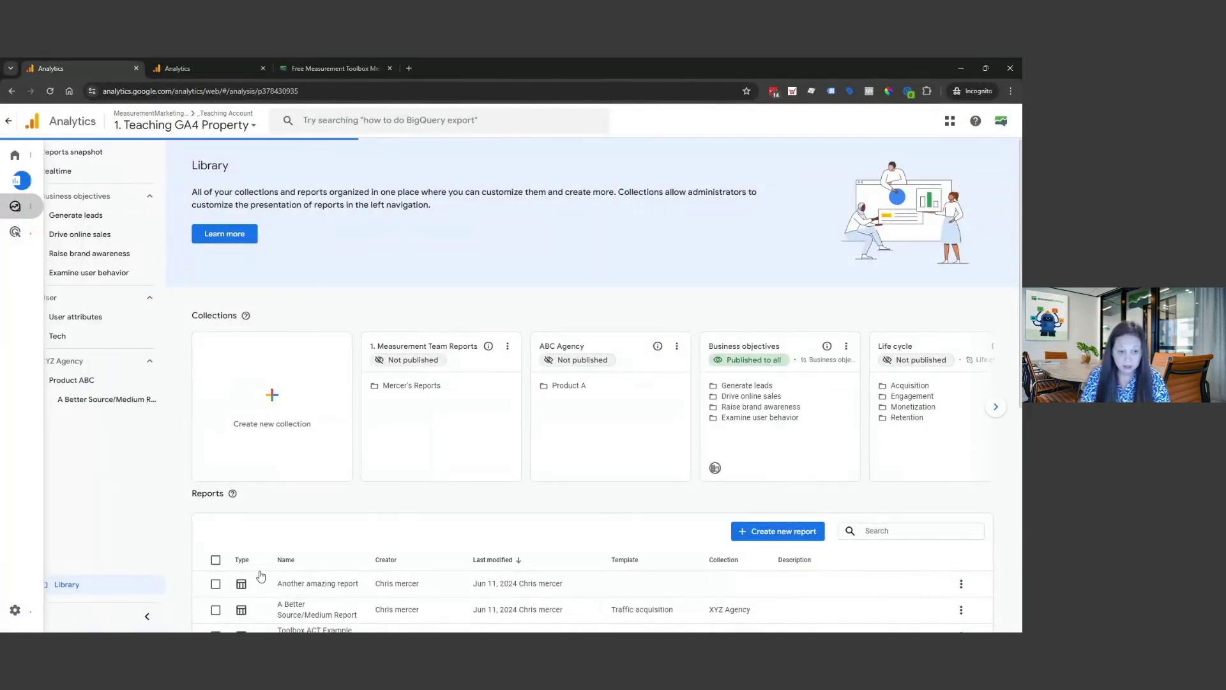
click(14, 180)
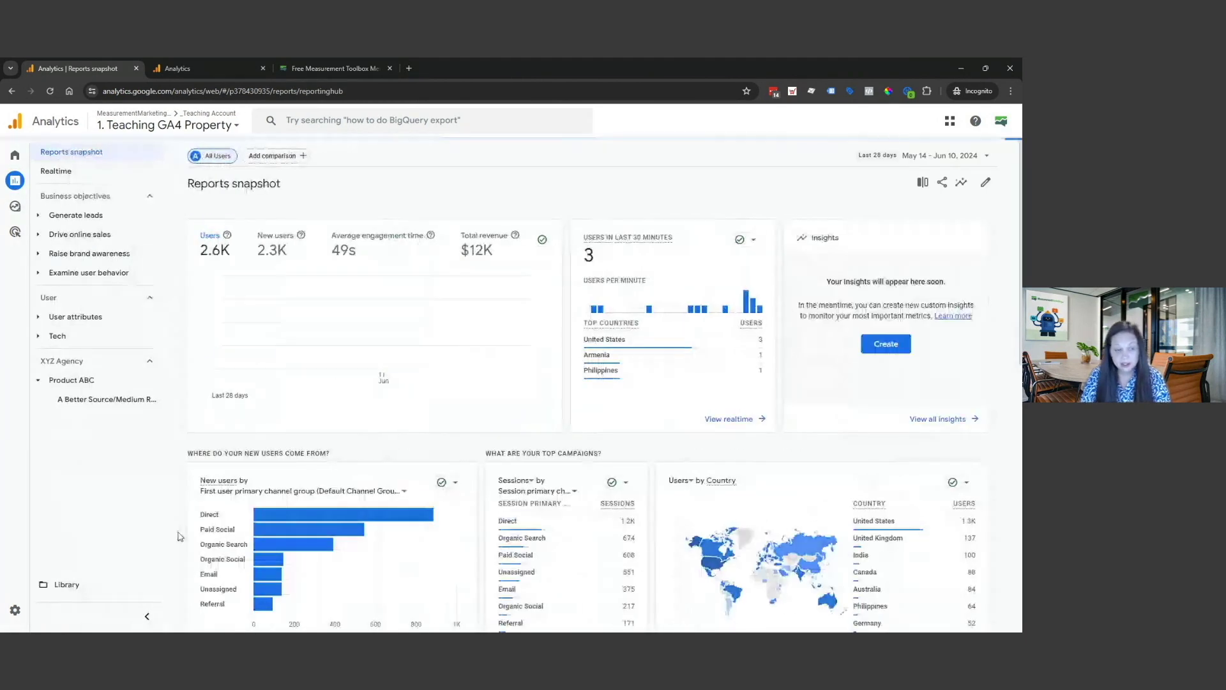
click(69, 585)
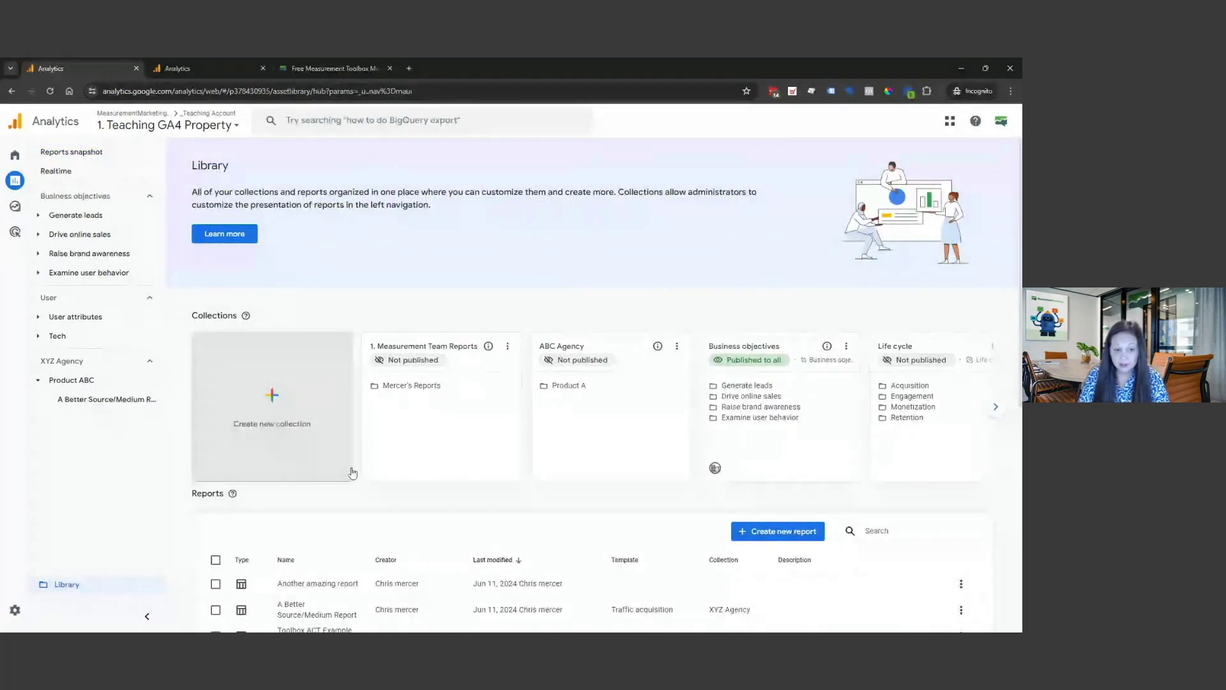
Add "Another amazing report" under Product ABC in the XYZ Agency collection and save the changes to the current collection
scroll(359, 497, down, 2)
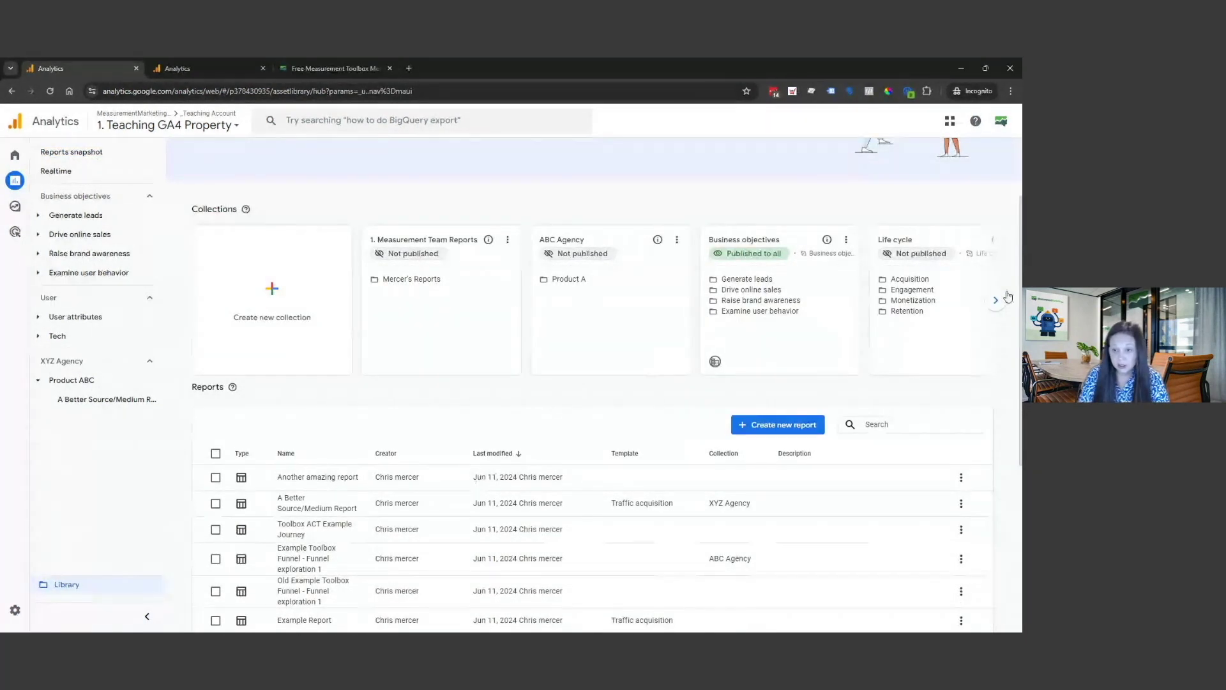
click(995, 300)
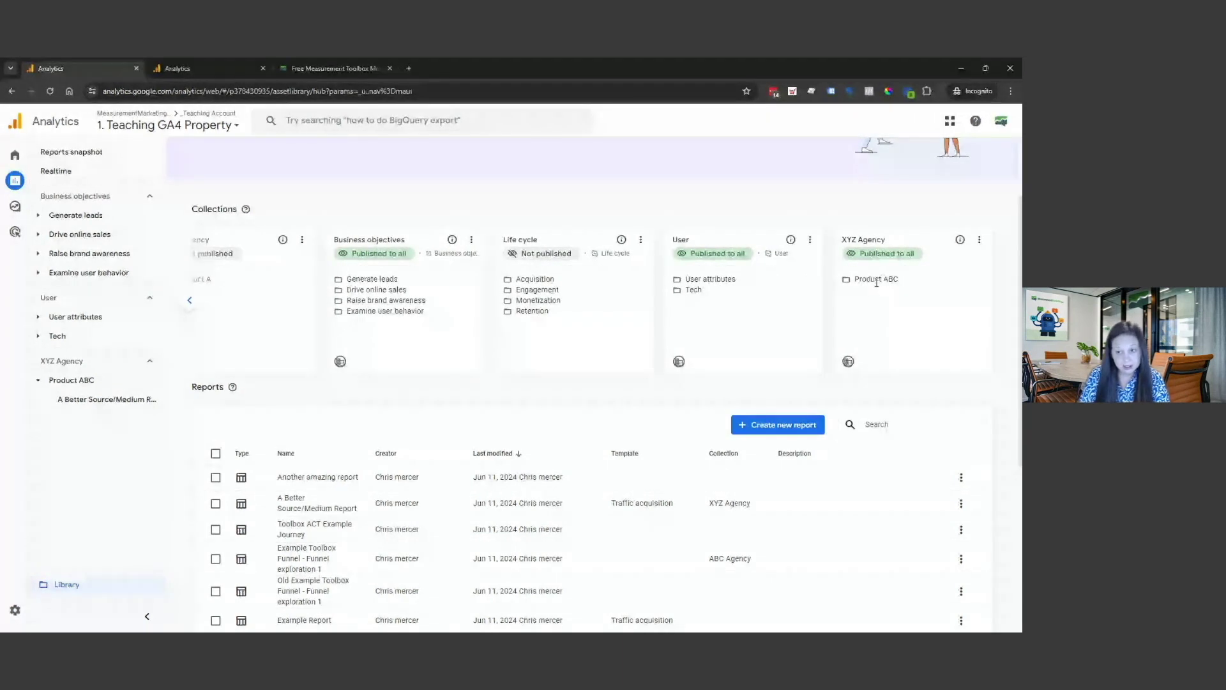
click(979, 240)
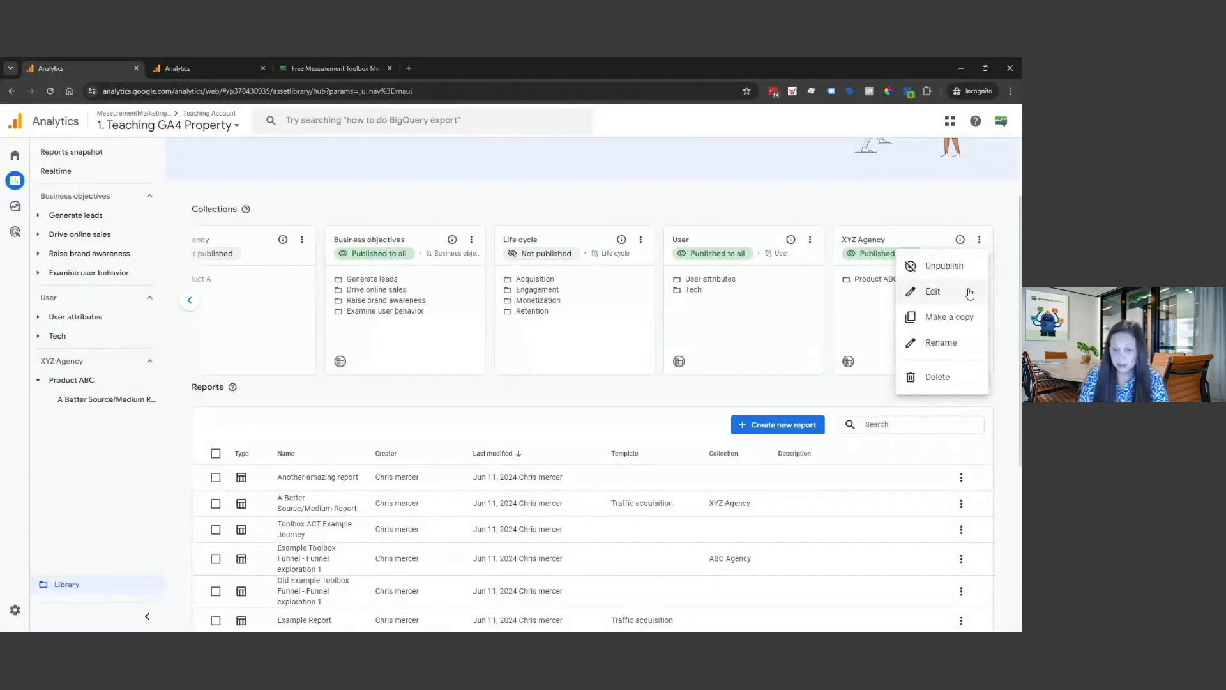
click(969, 293)
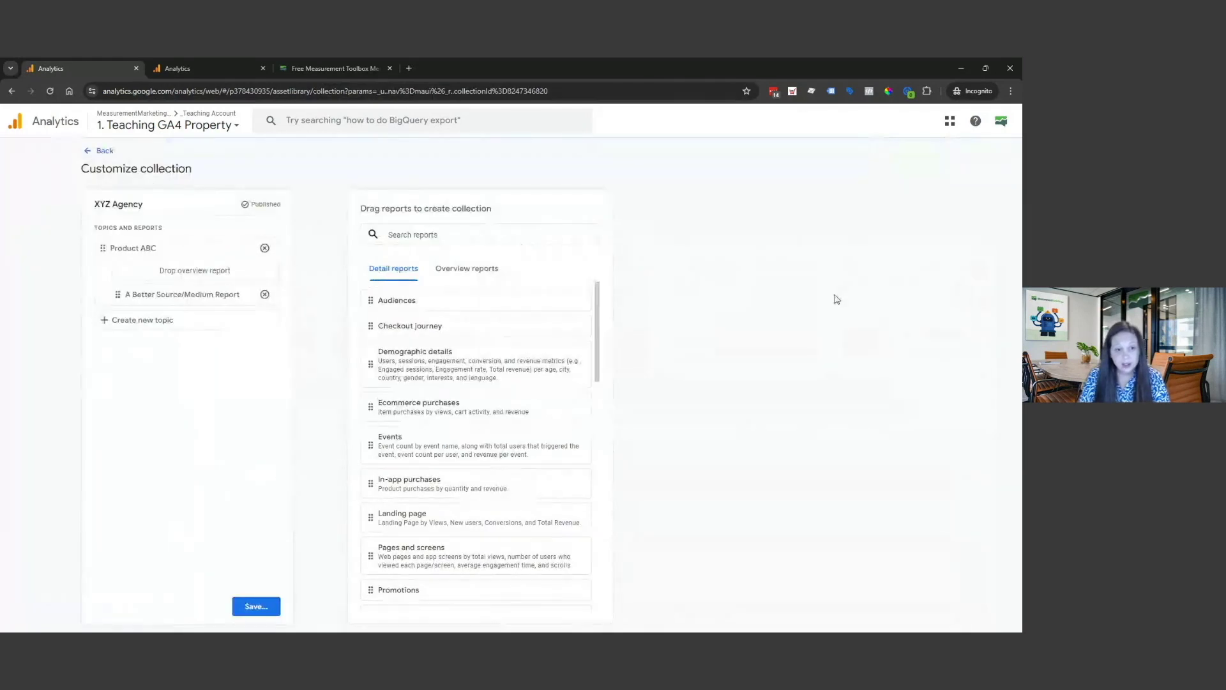
click(501, 233)
text(am)
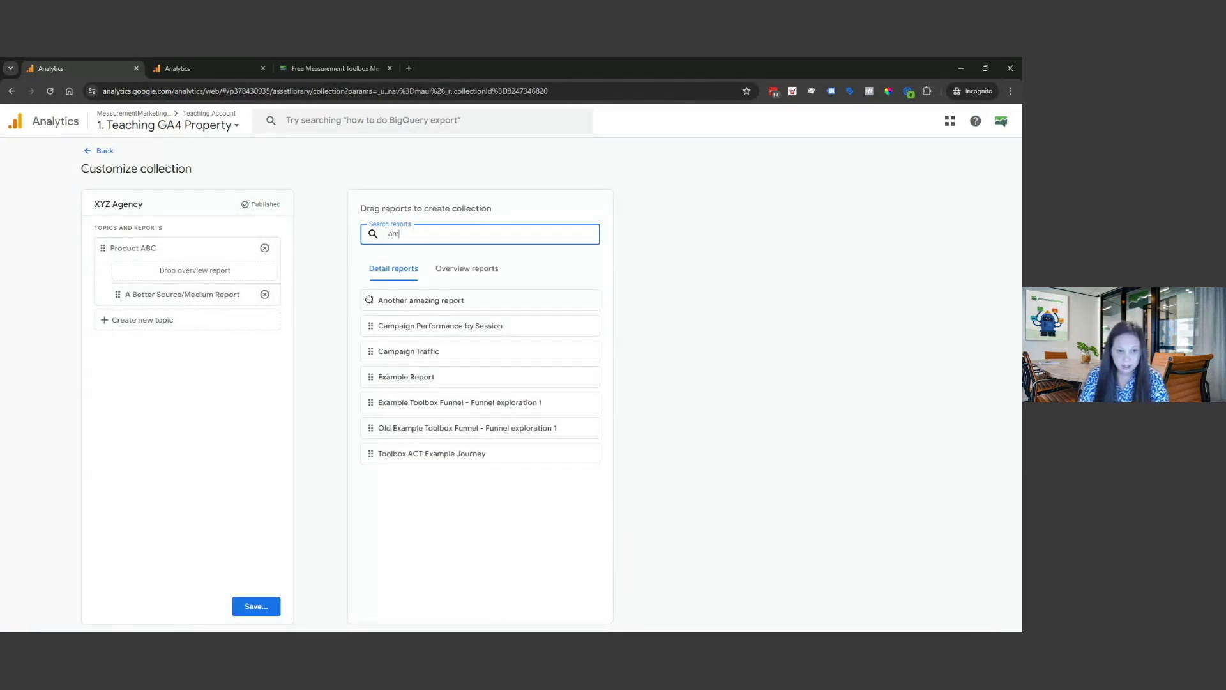
drag(369, 299, 117, 325)
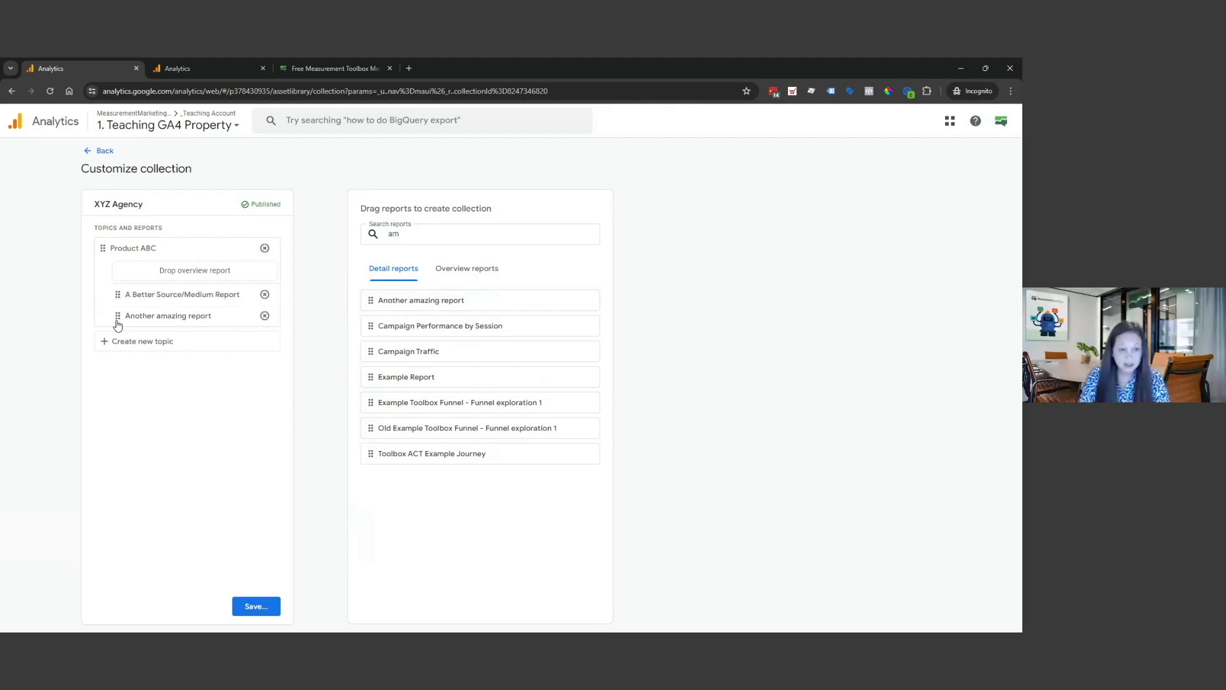
click(263, 611)
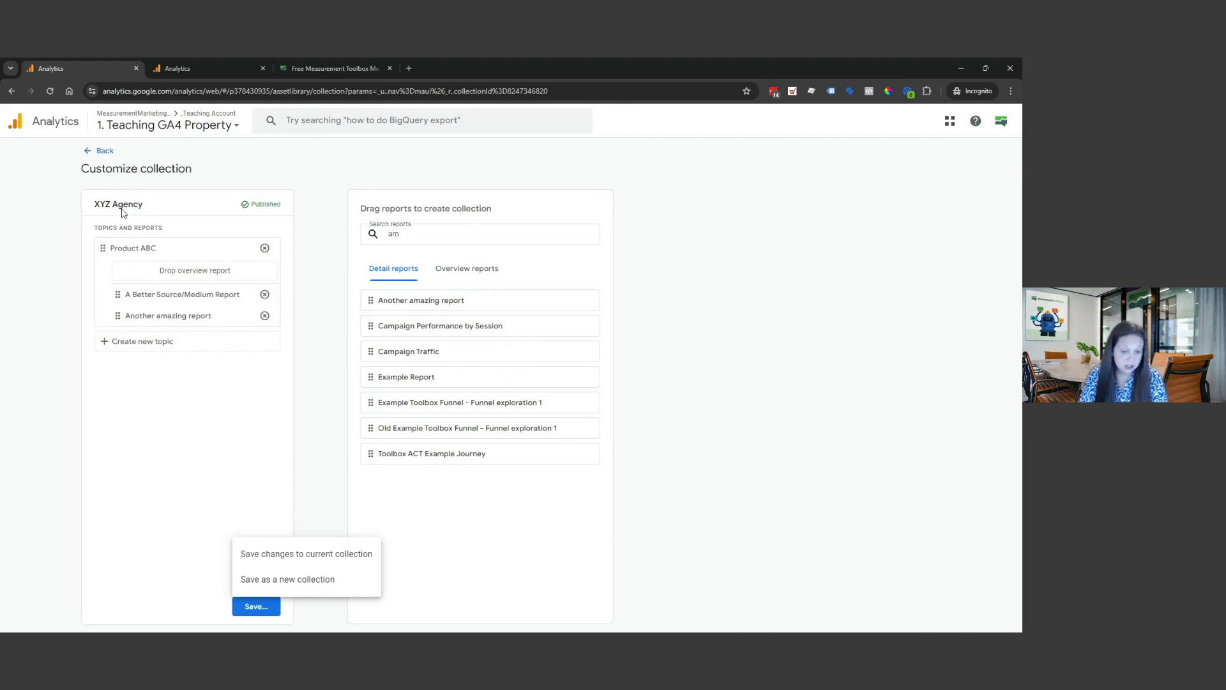
click(273, 561)
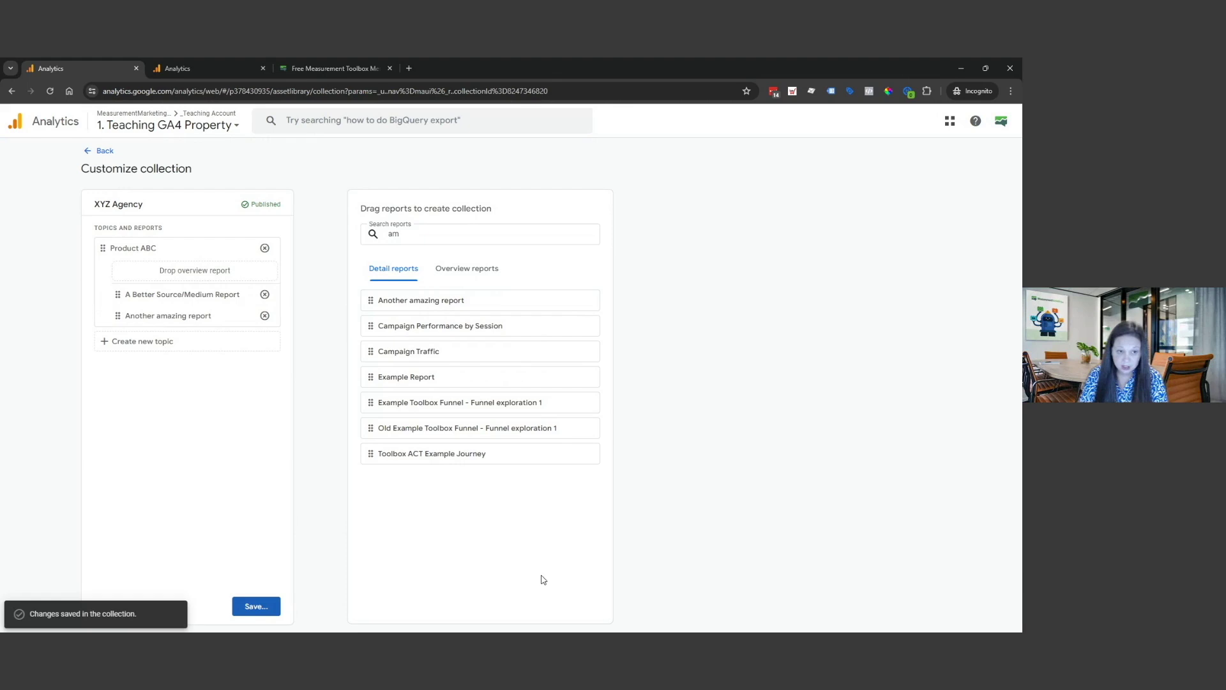
Open "Another amazing report" from XYZ Agency's Product ABC topic and examine its funnel chart and session source table
click(107, 152)
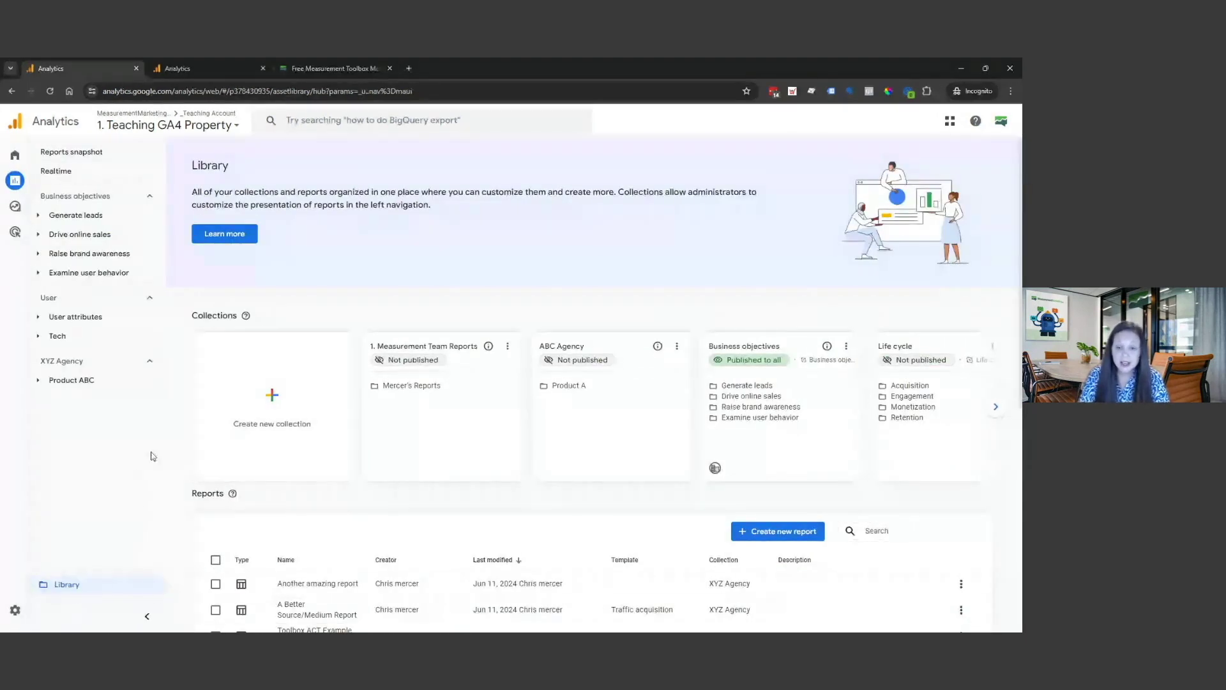
click(995, 407)
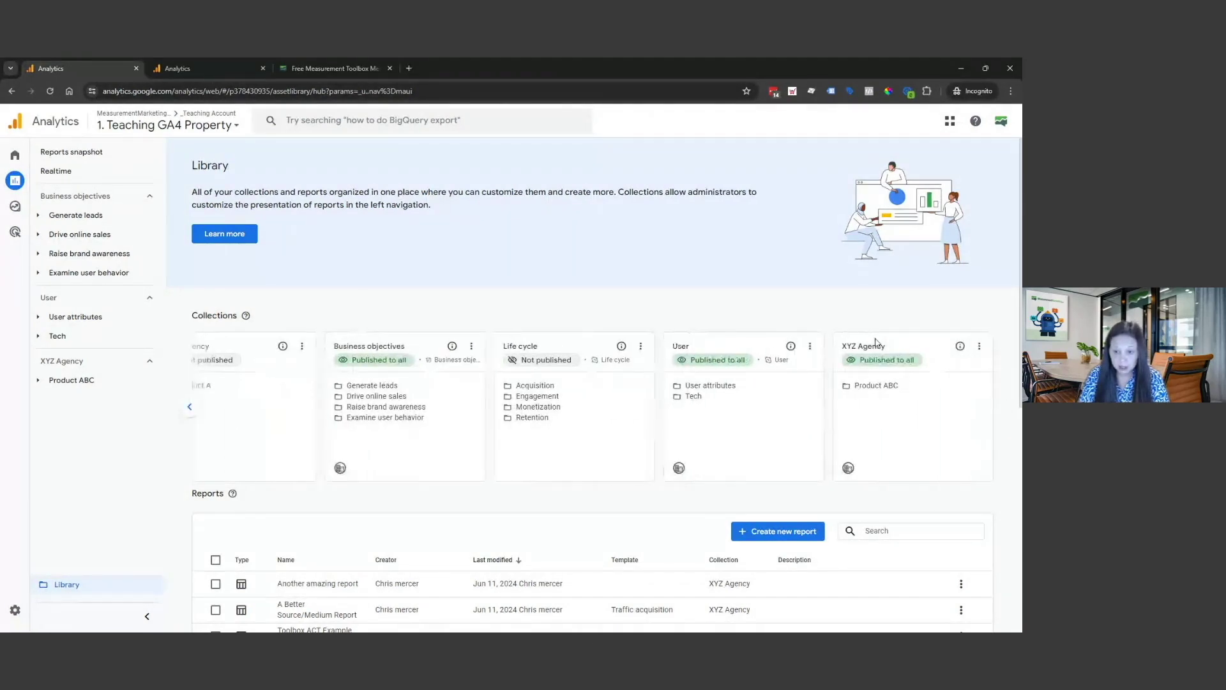
click(51, 381)
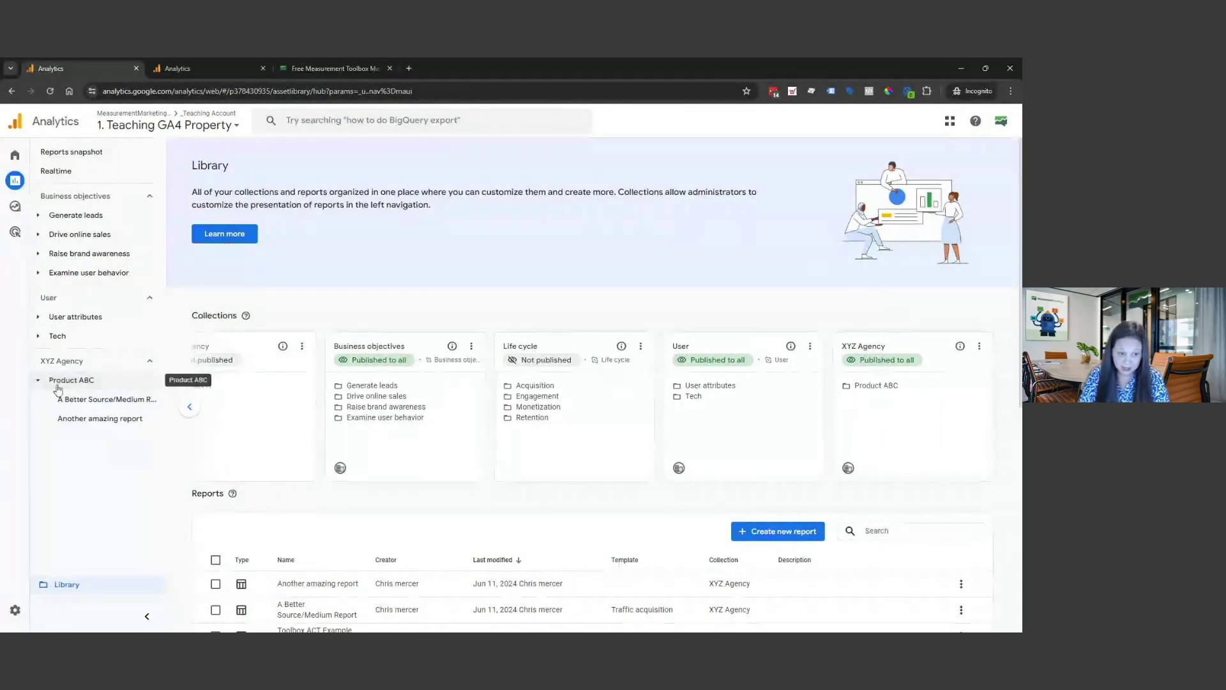
click(96, 419)
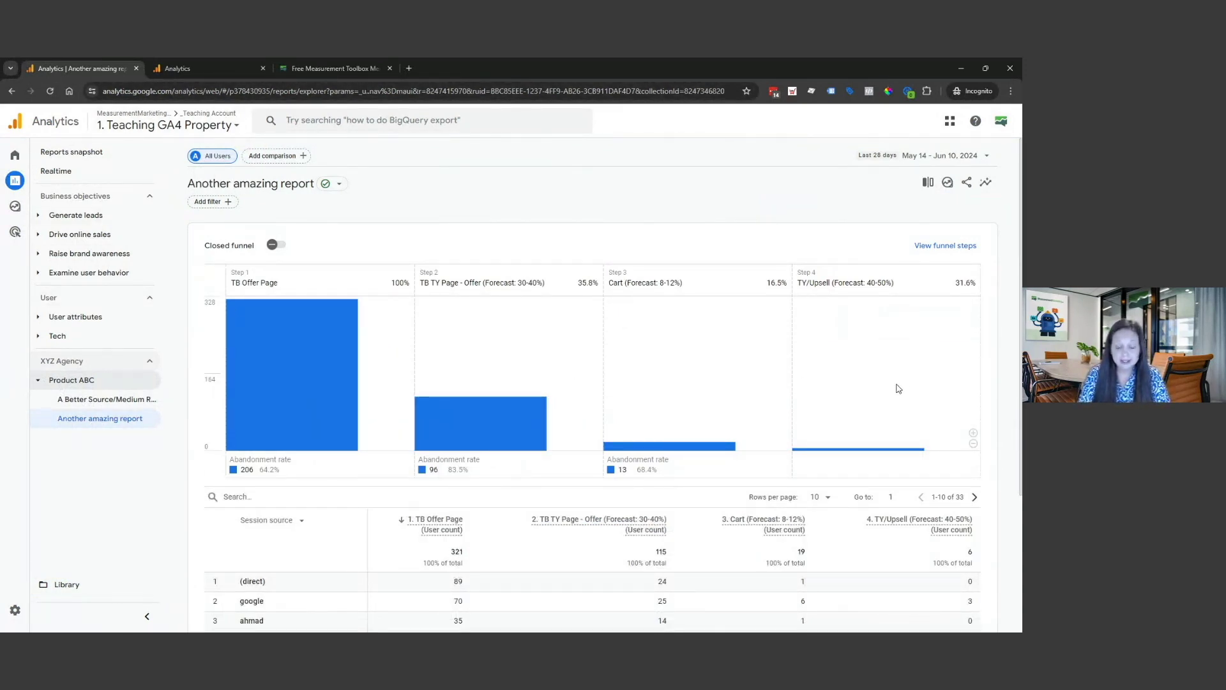
scroll(762, 371, down, 3)
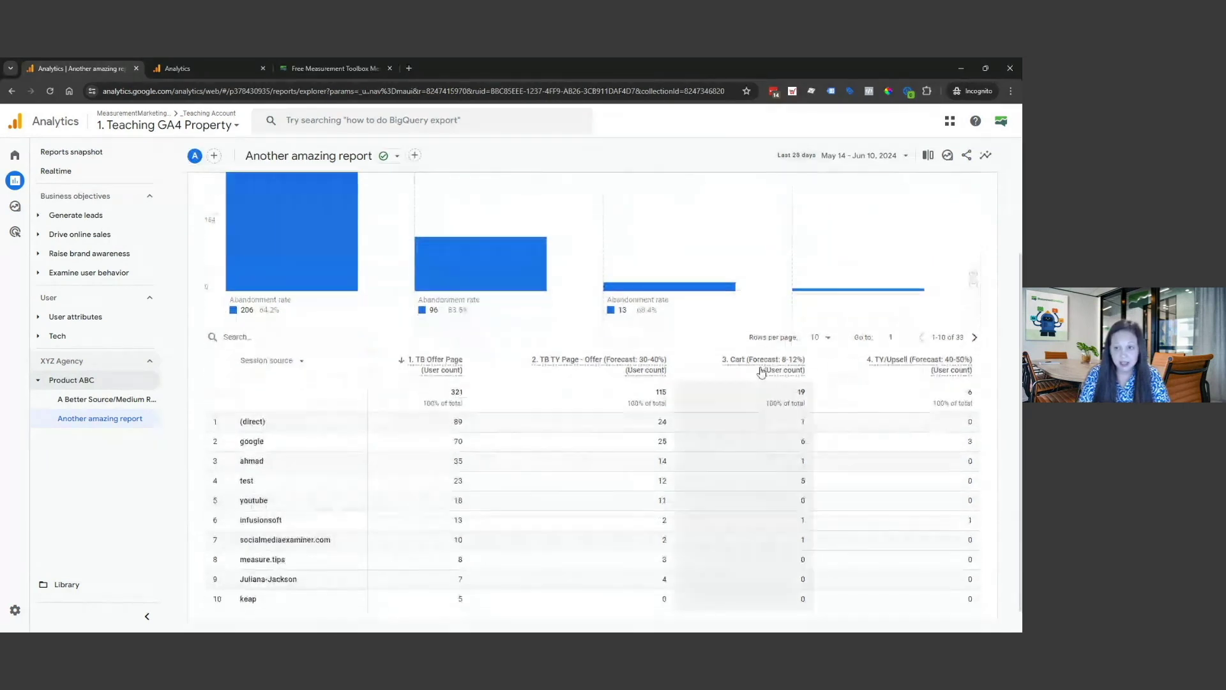
scroll(760, 372, up, 5)
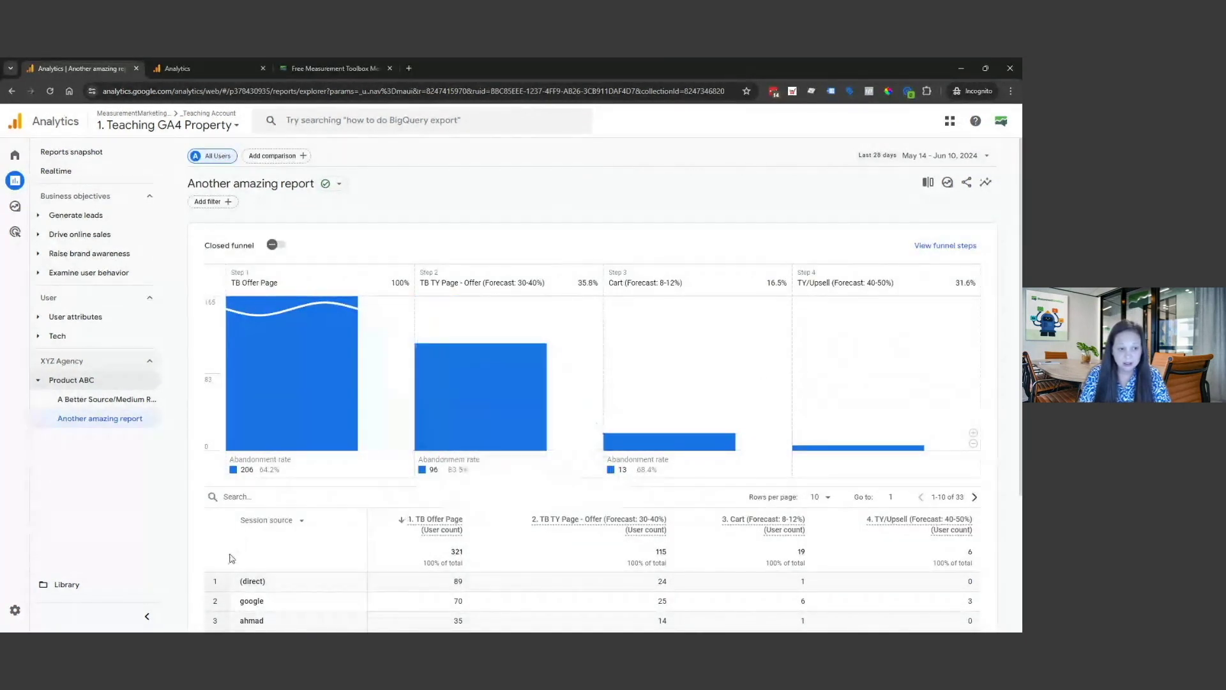
scroll(259, 529, down, 1)
scroll(260, 529, down, 1)
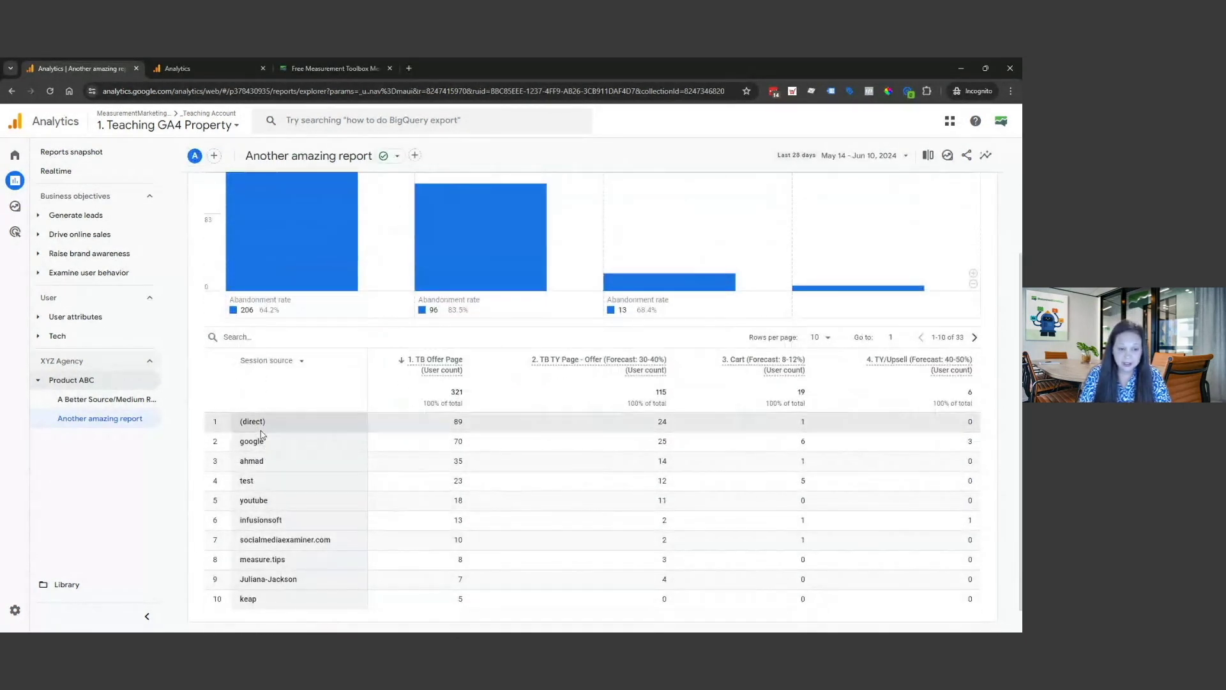
View the report's funnel table by Session medium and by Session campaign, and return it to Session source
click(274, 360)
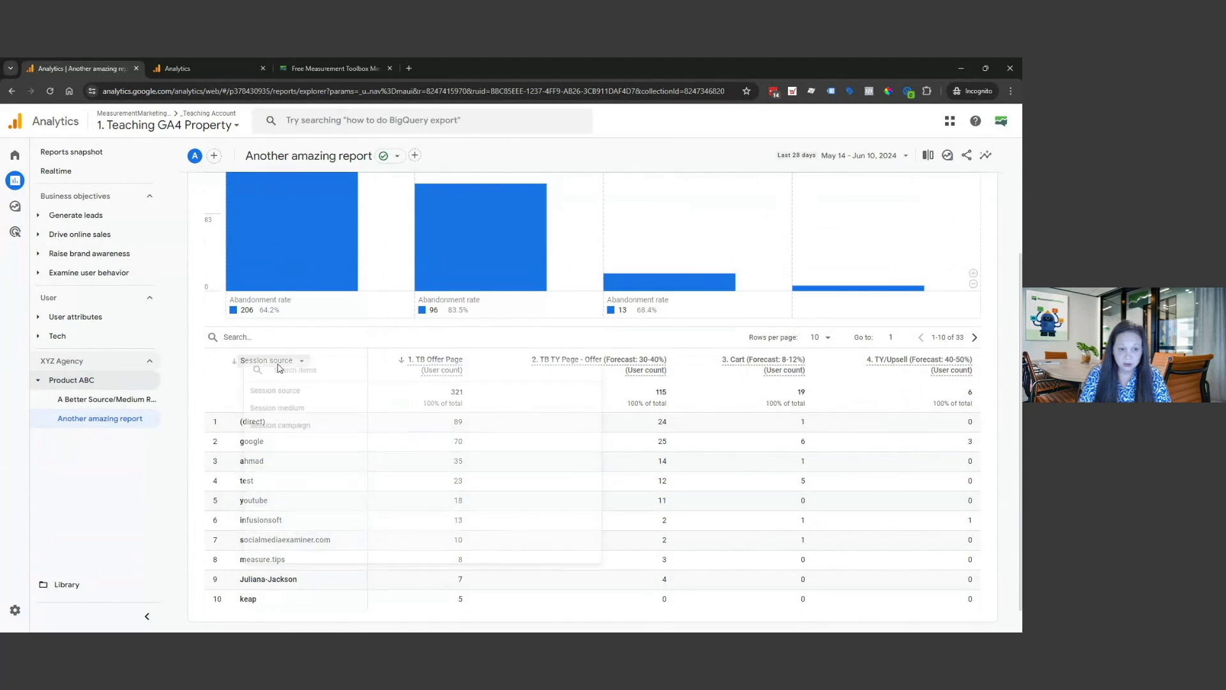
click(281, 405)
click(274, 359)
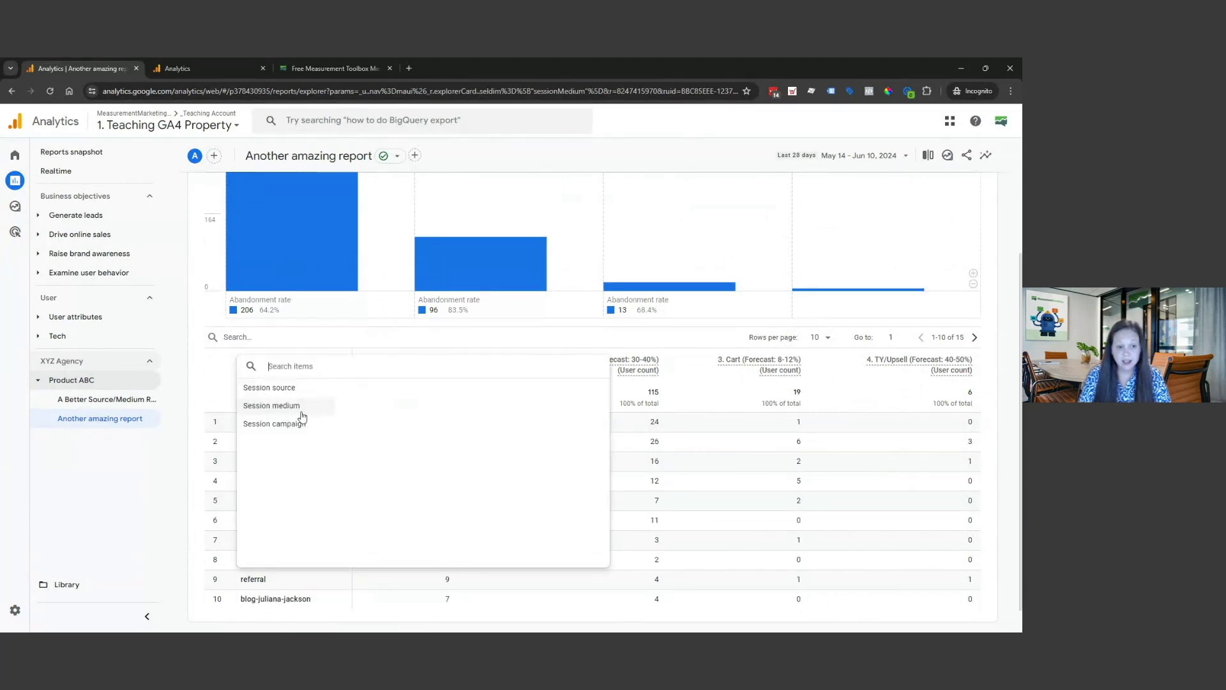
click(298, 424)
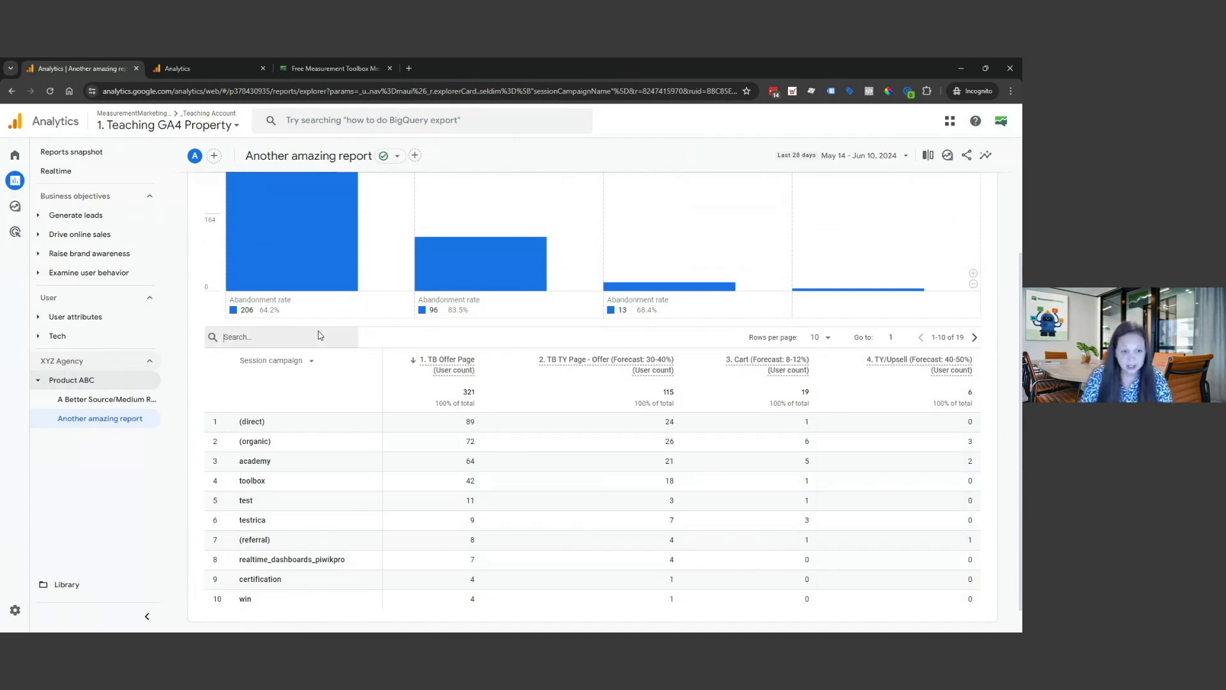
click(281, 360)
click(298, 386)
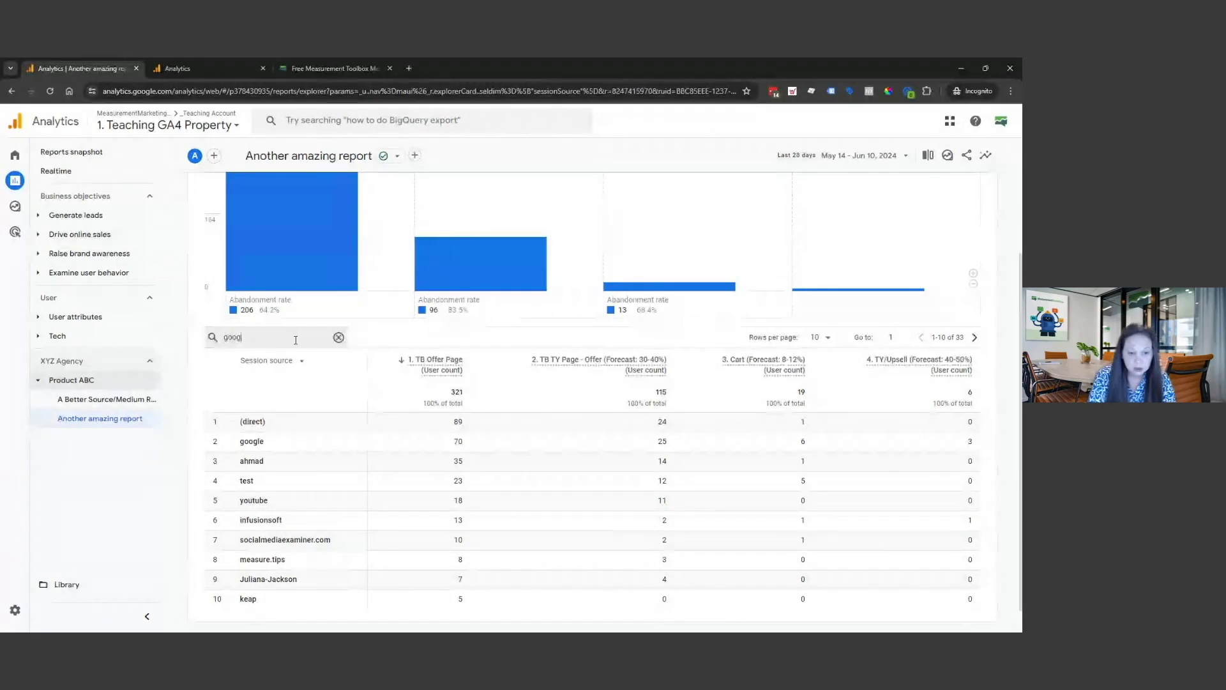
Filter the report's session source table to rows matching "google"
click(296, 338)
text(google)
key(Return)
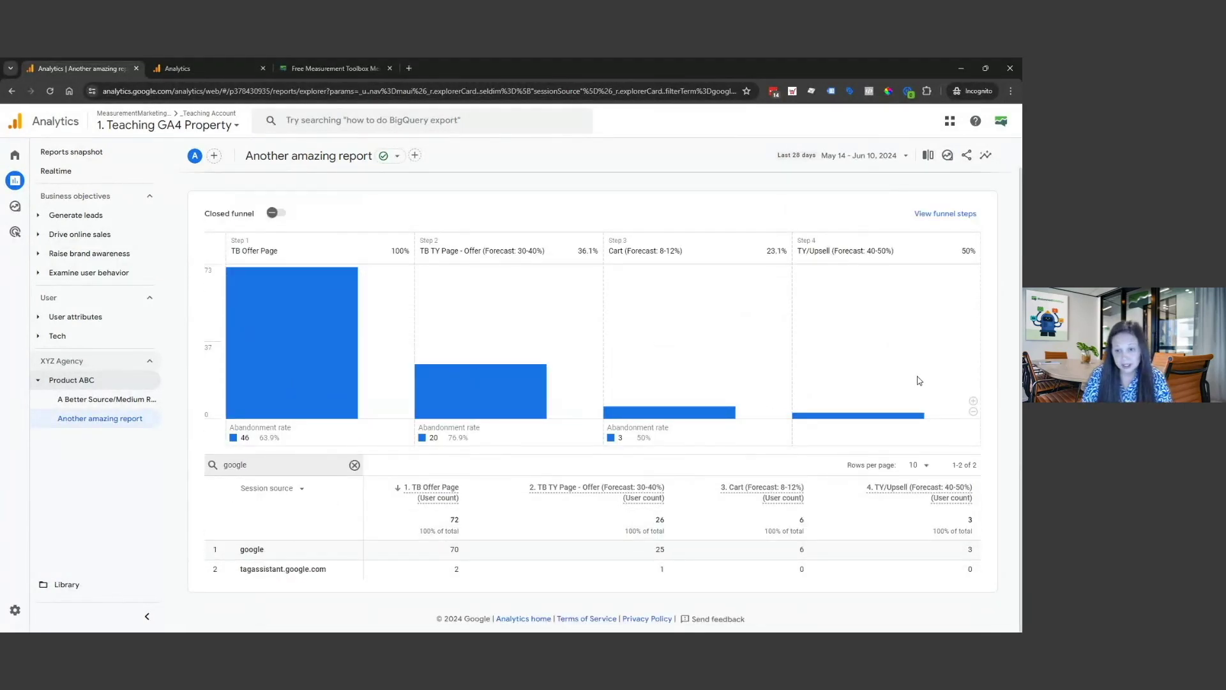
Look over the report's date range choices and open its sharing options
click(886, 158)
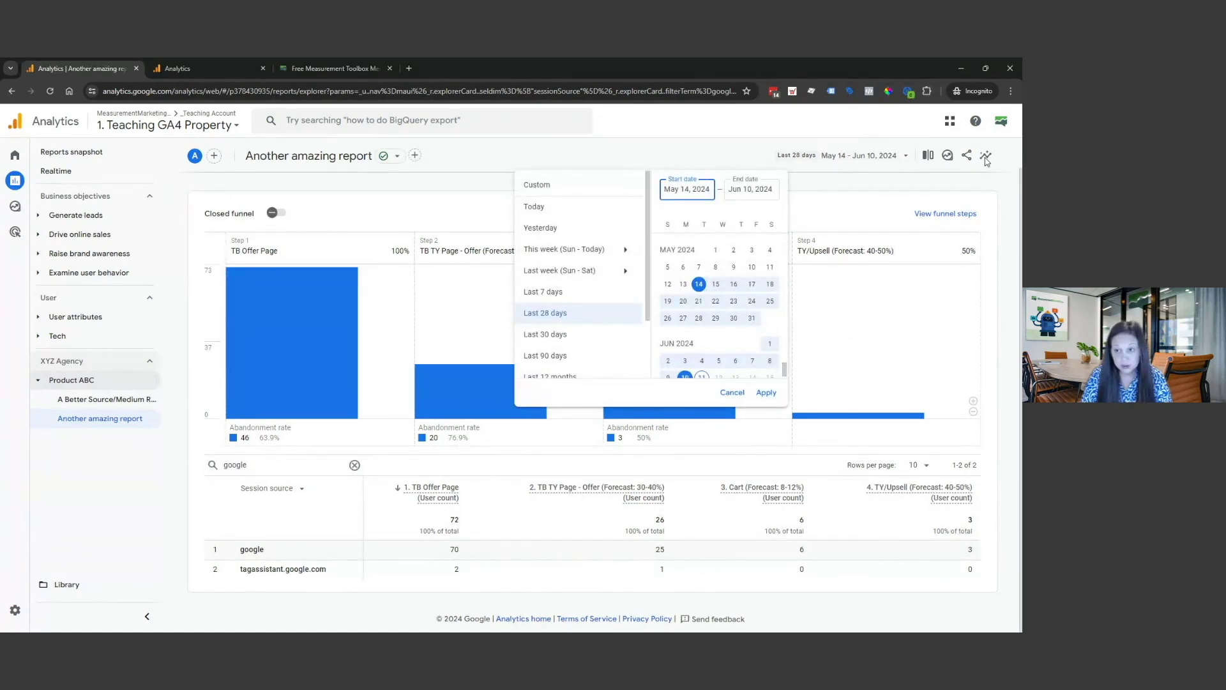
click(966, 155)
click(966, 155)
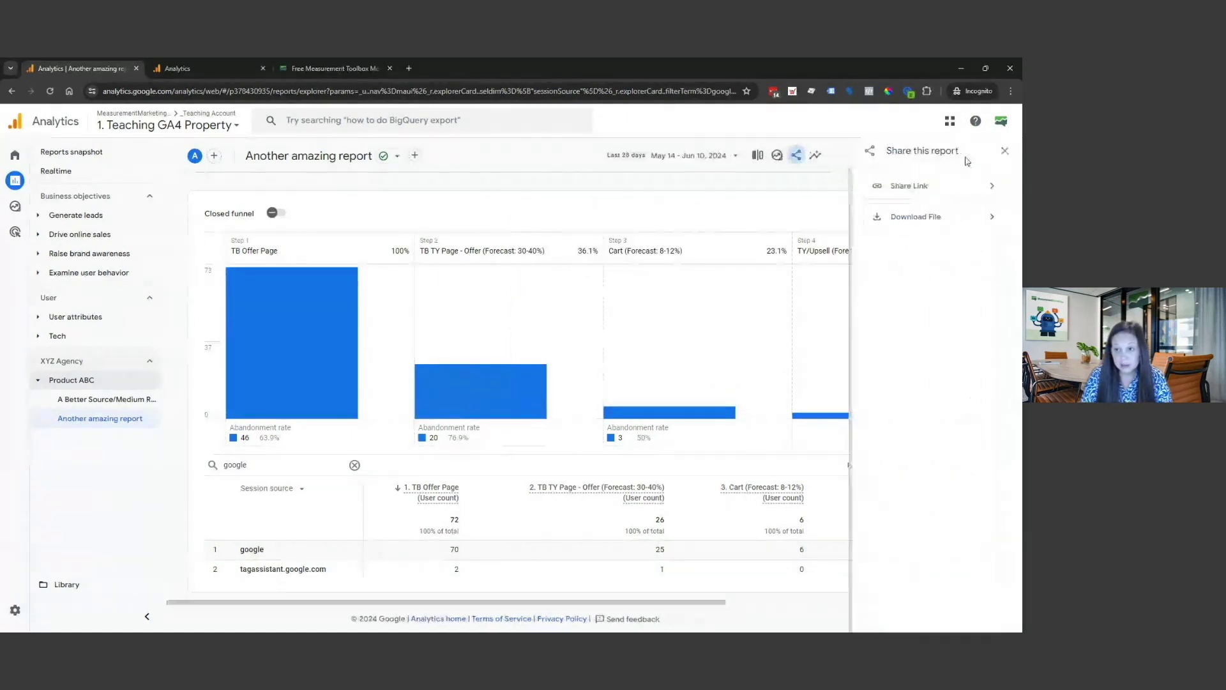
Review the funnel report's share and file export format options, and close the sharing options
click(977, 195)
click(880, 155)
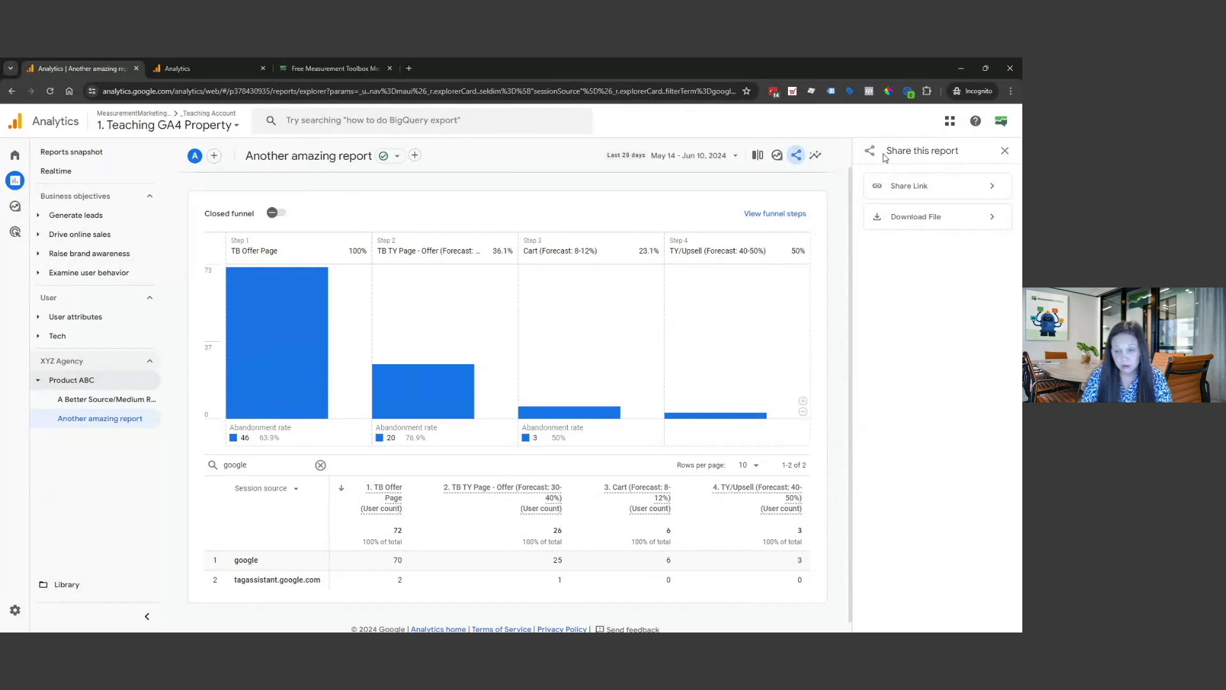
click(954, 217)
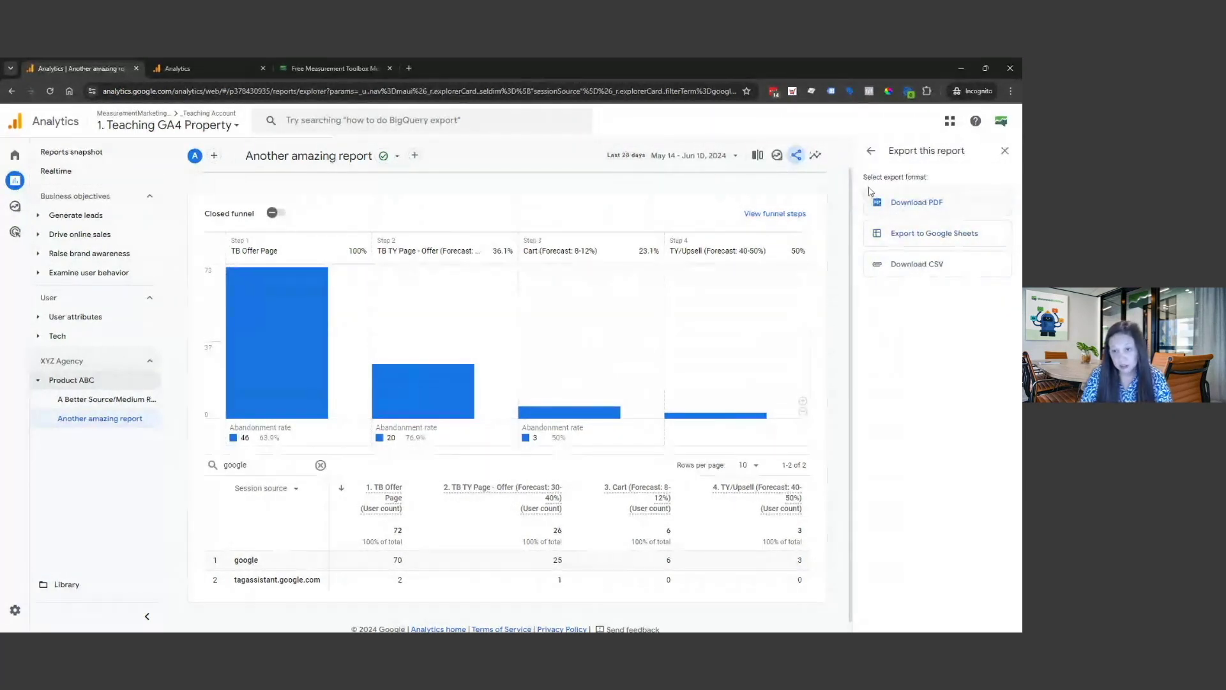
click(871, 151)
click(1005, 151)
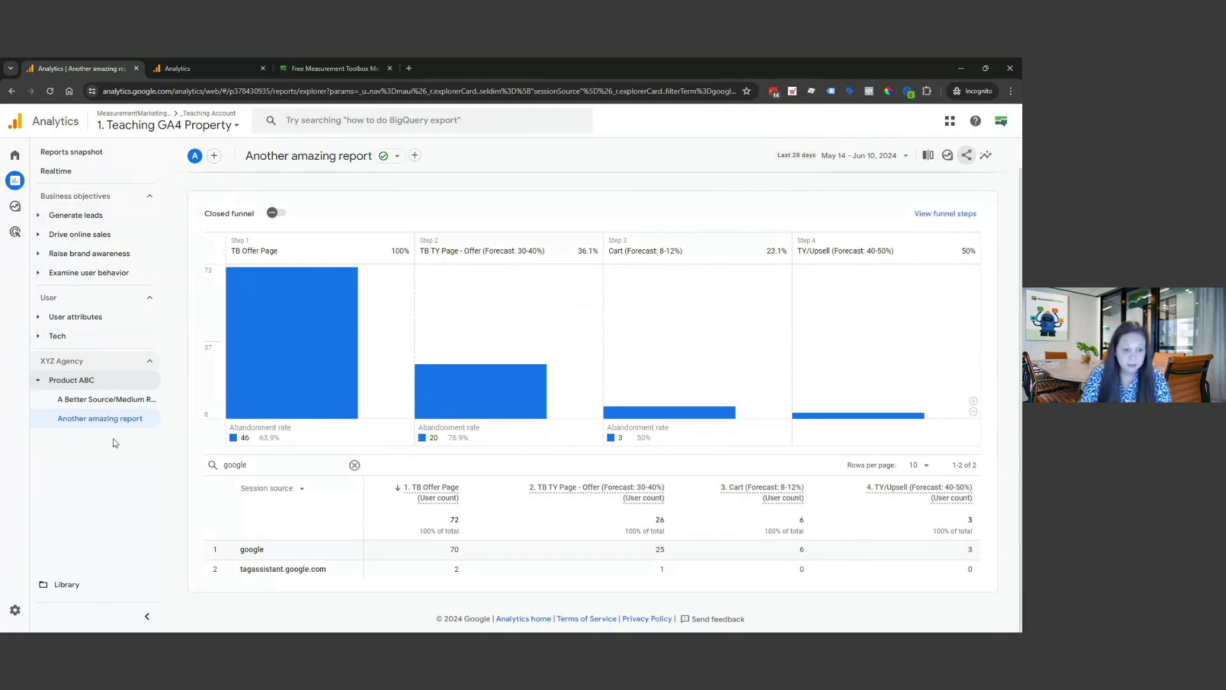
Publish the ABC Agency collection from the report Library
click(90, 584)
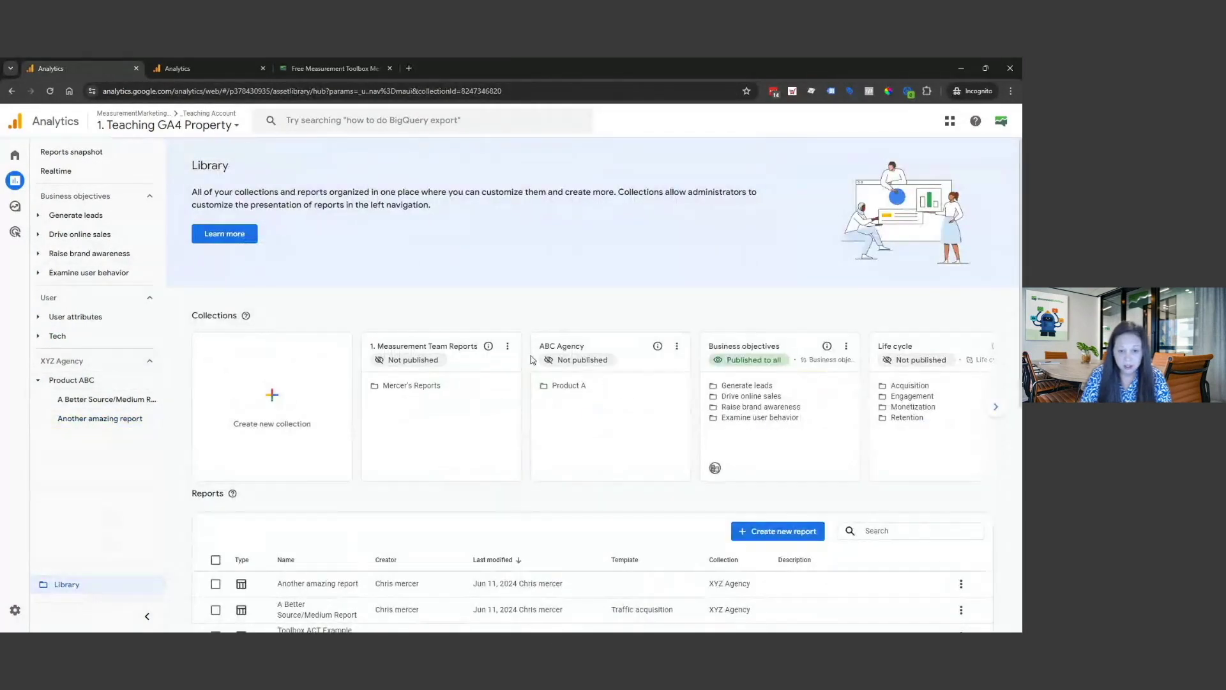
click(676, 346)
click(689, 371)
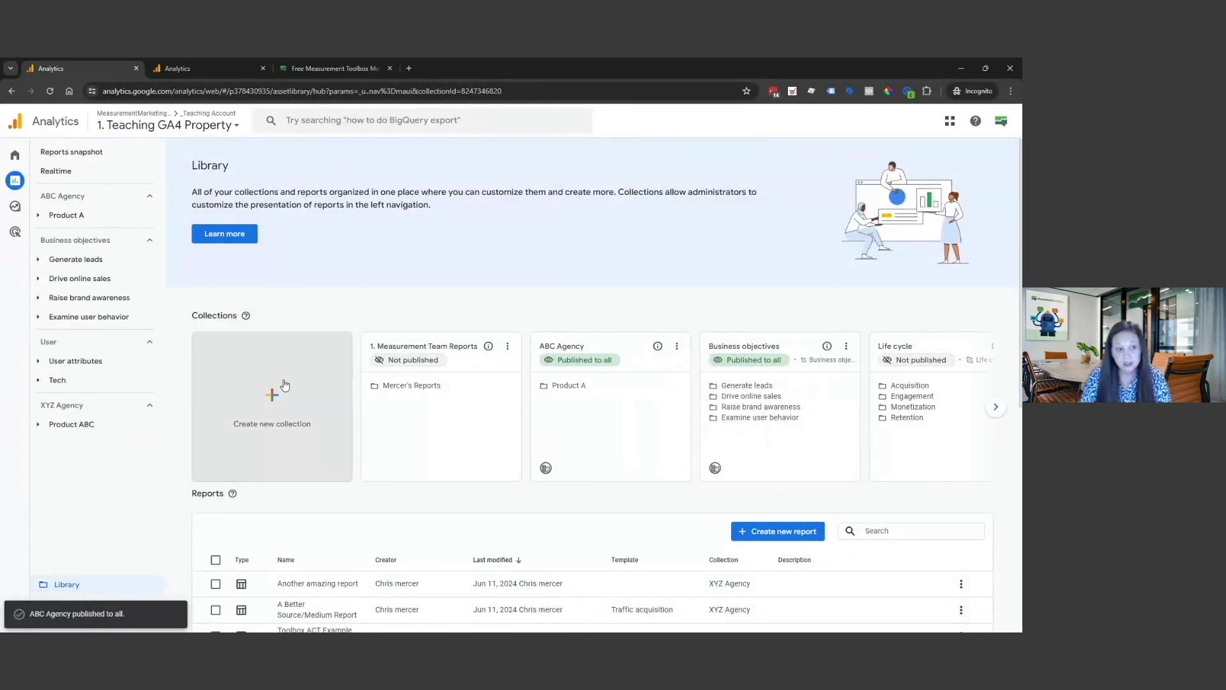
Open Product A's Example Toolbox Funnel report, compare its available actions with XYZ Agency's "Another amazing report", and return to the Toolbox report
click(66, 215)
click(98, 235)
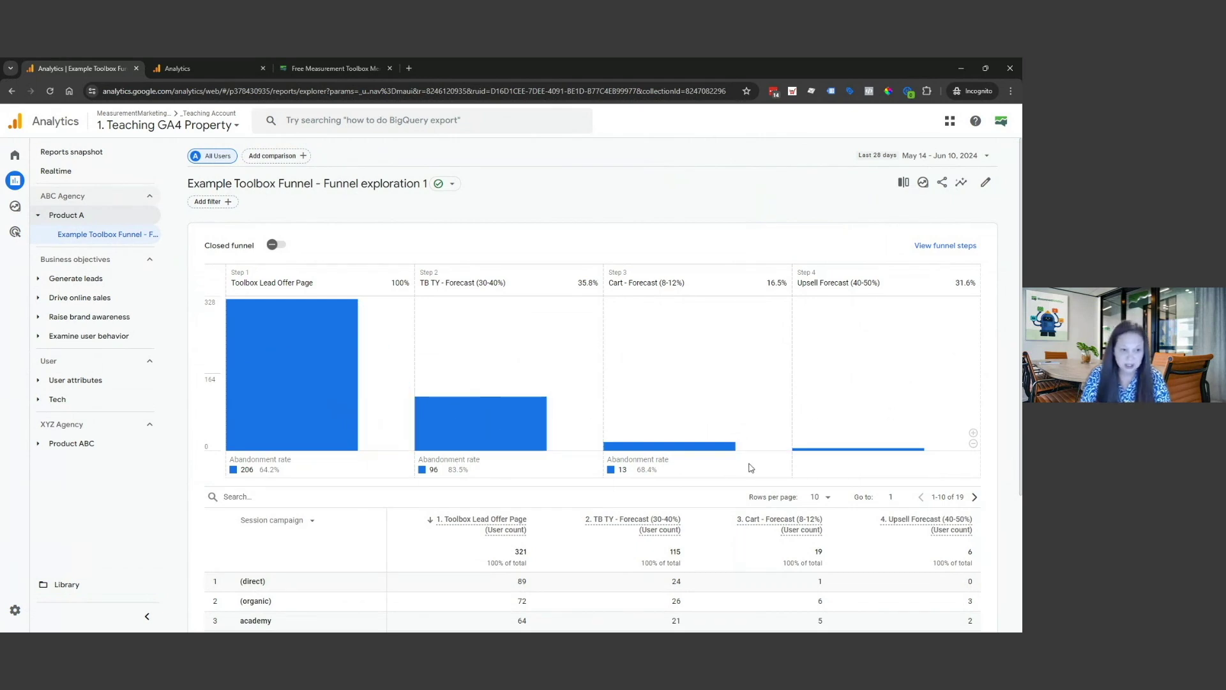
mouse_move(284, 445)
click(94, 444)
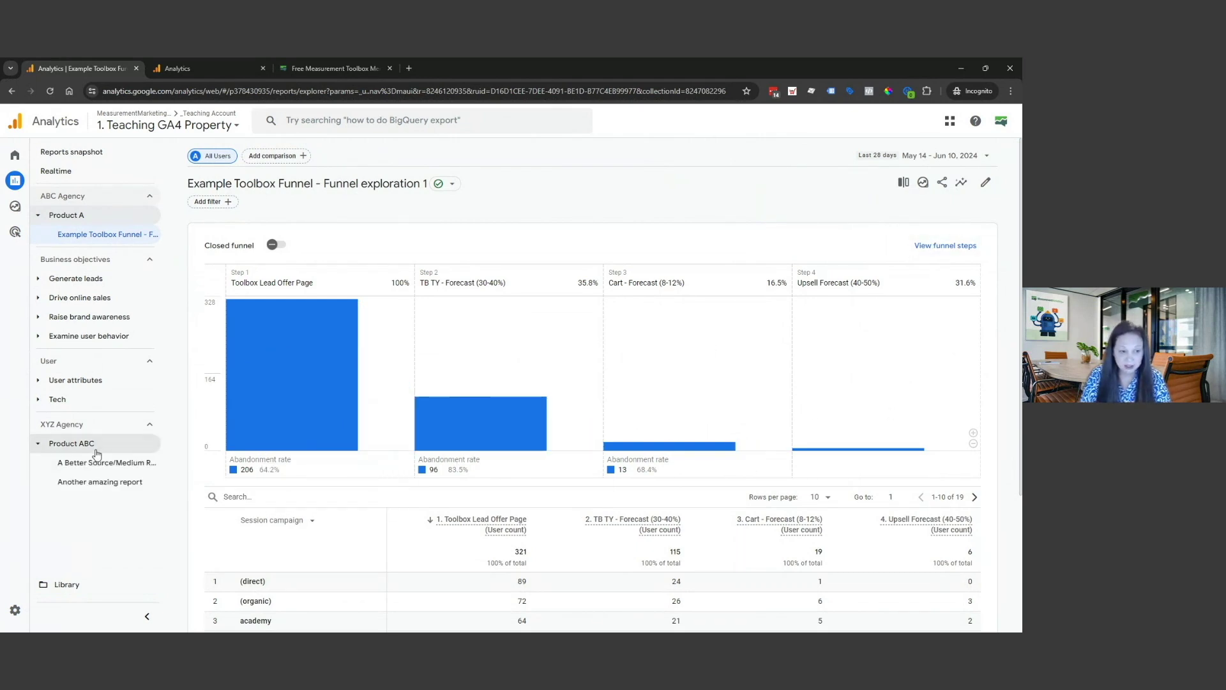
click(96, 483)
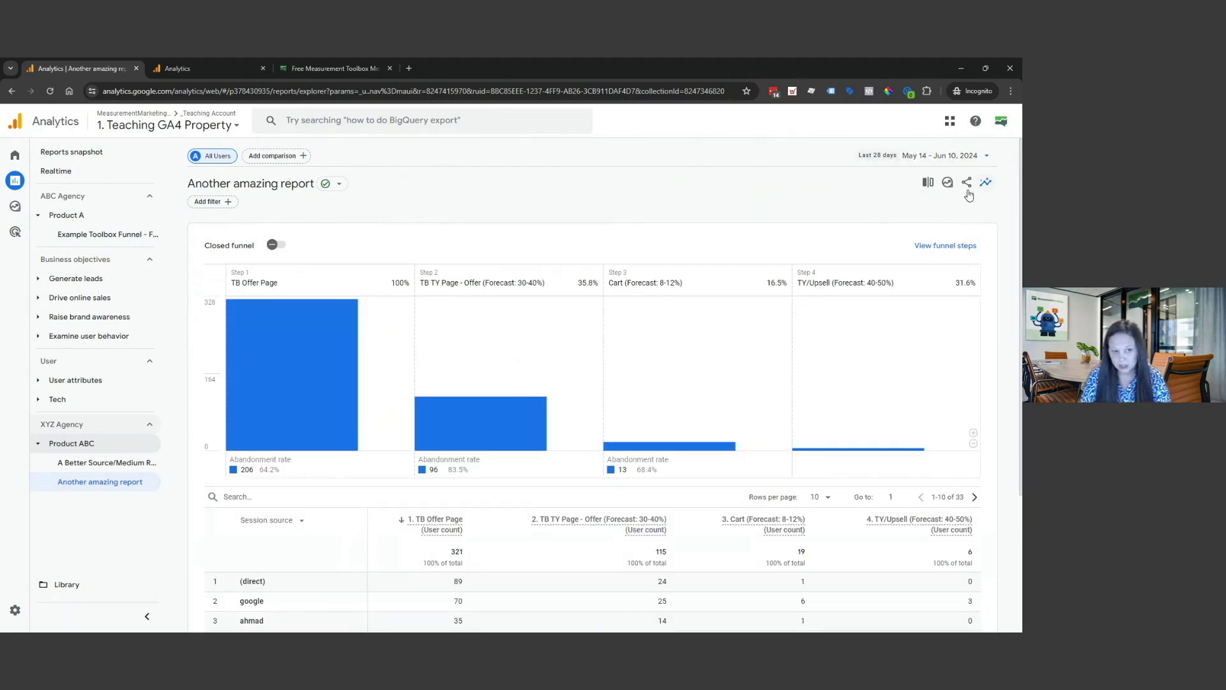
click(86, 238)
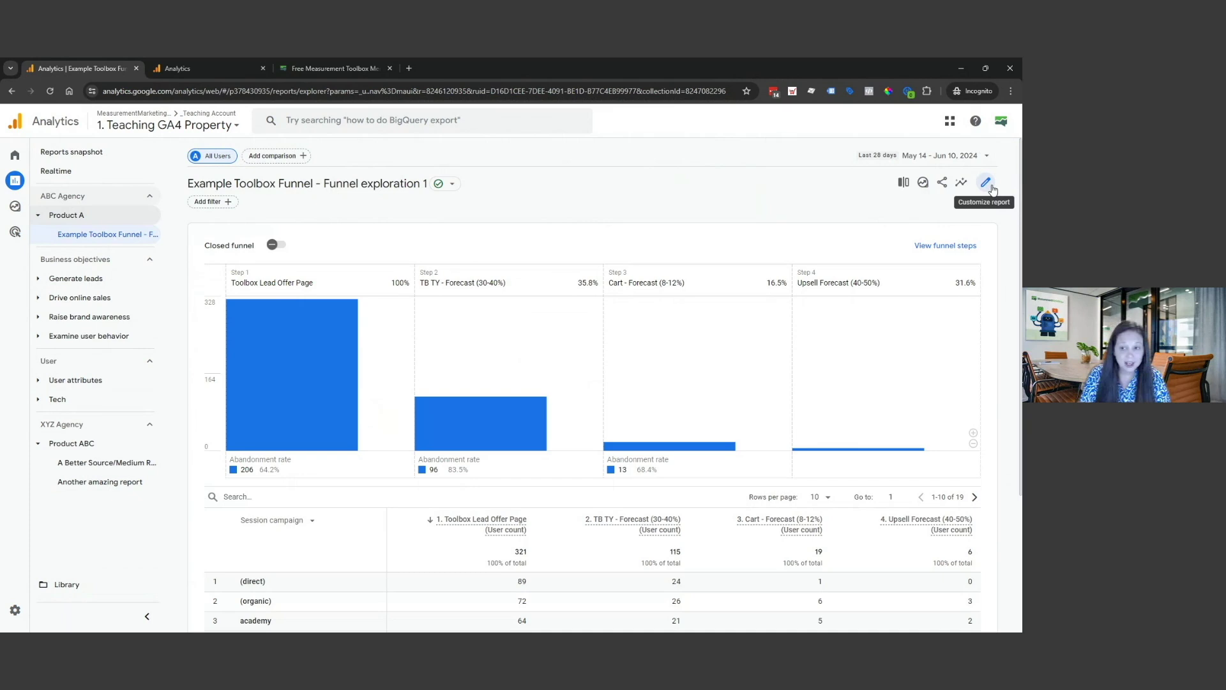
Look over the Example Toolbox Funnel report's customization options and its table's breakdown dimensions
click(990, 187)
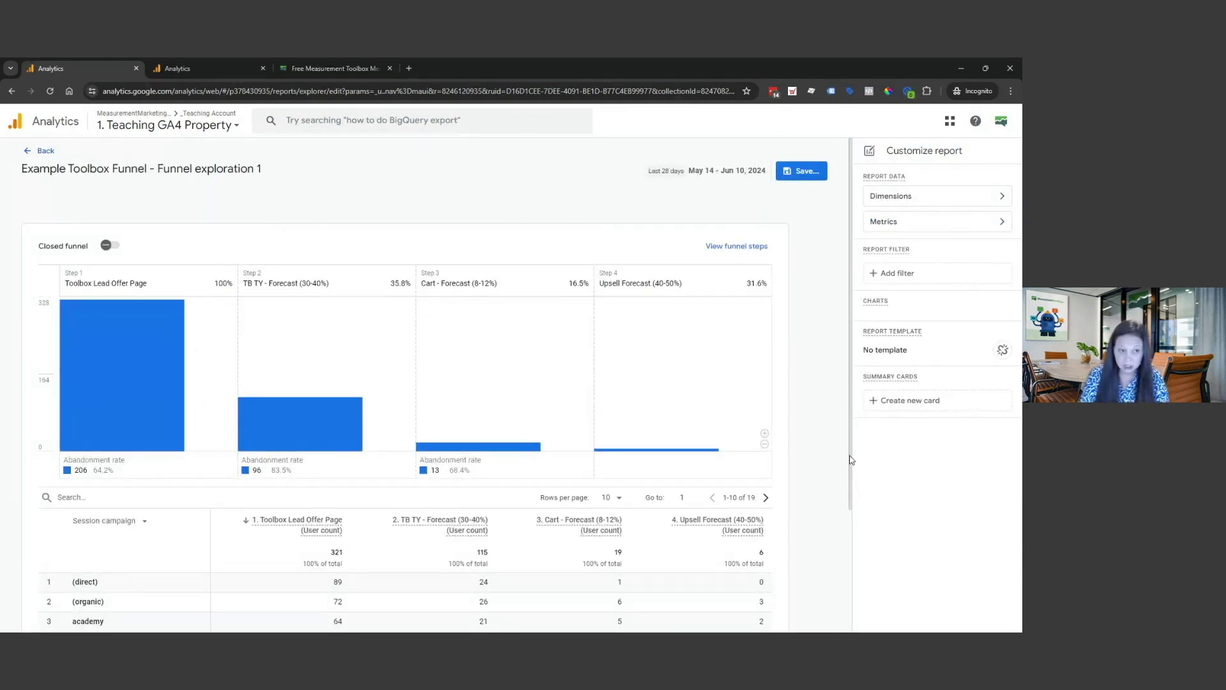
click(38, 153)
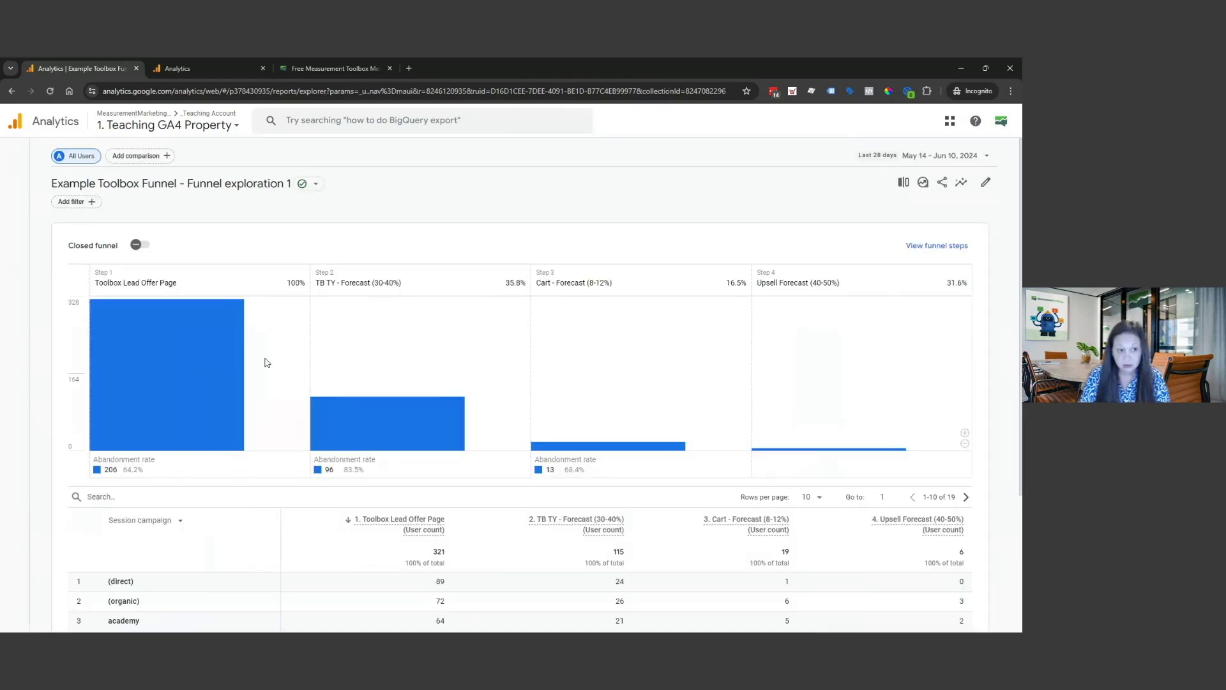
mouse_move(24, 208)
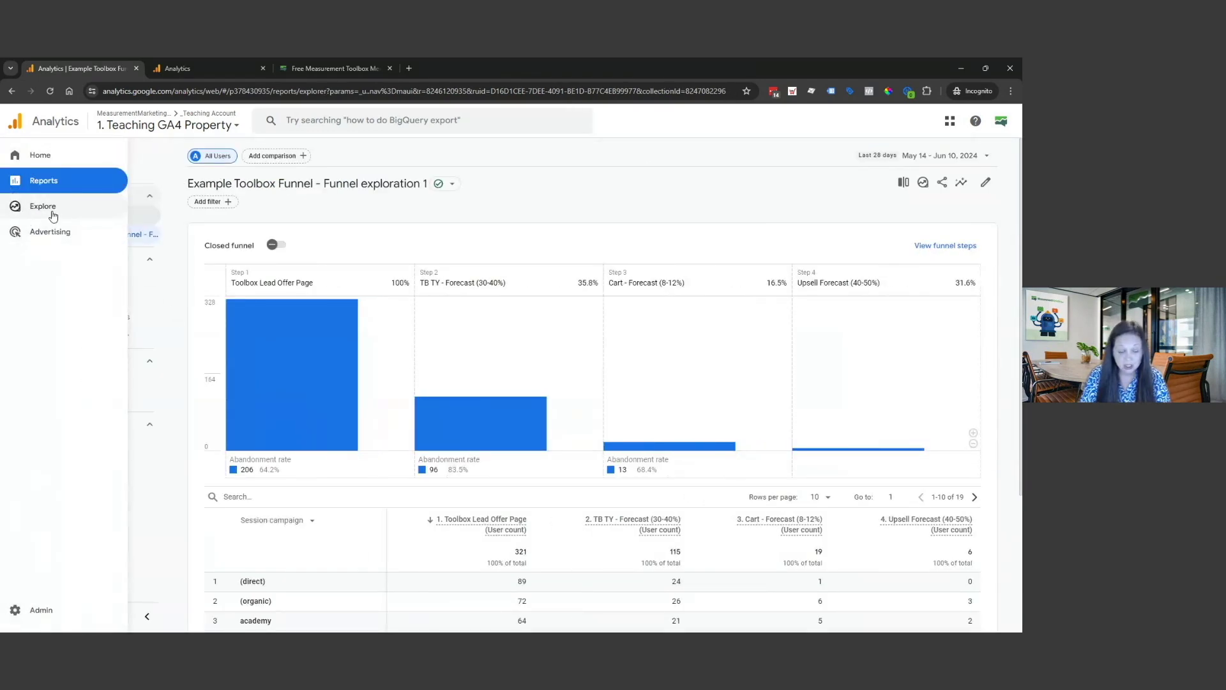
click(296, 522)
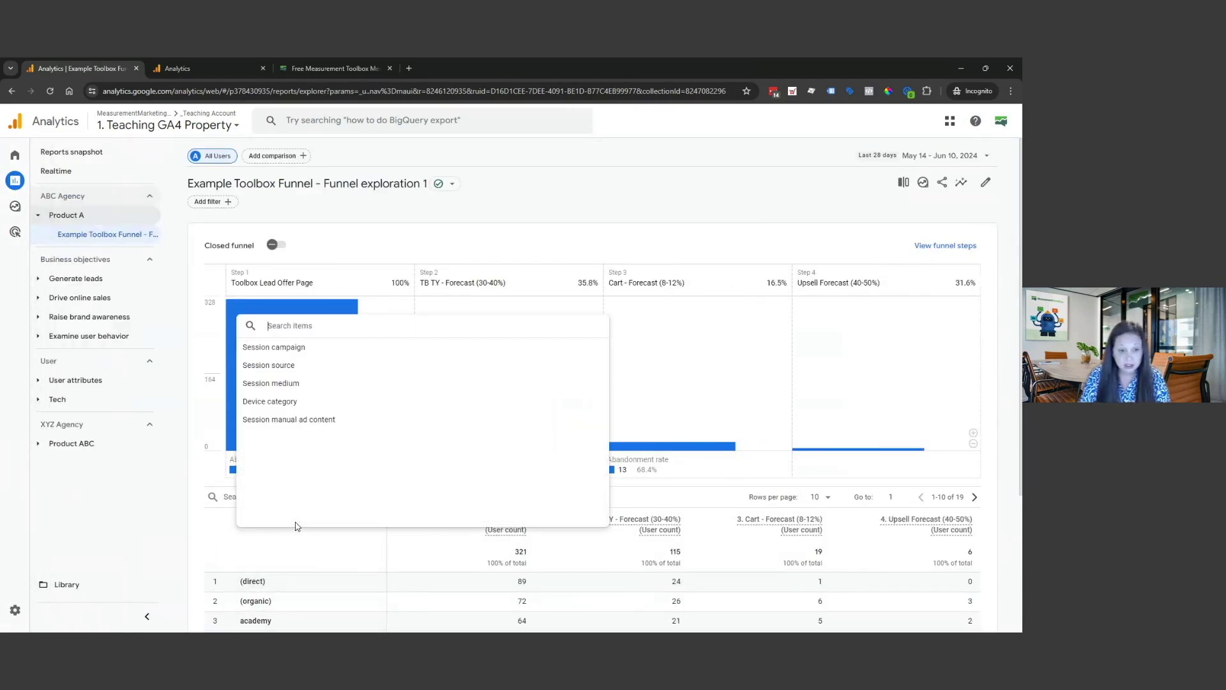
click(158, 546)
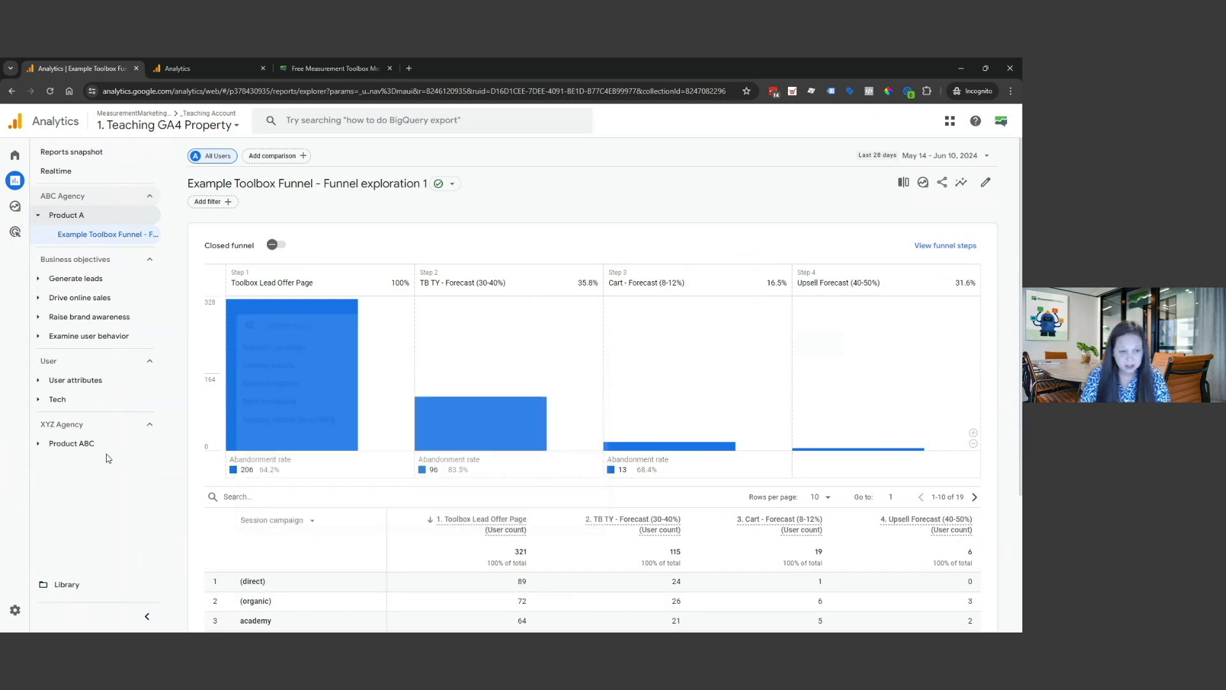
click(72, 444)
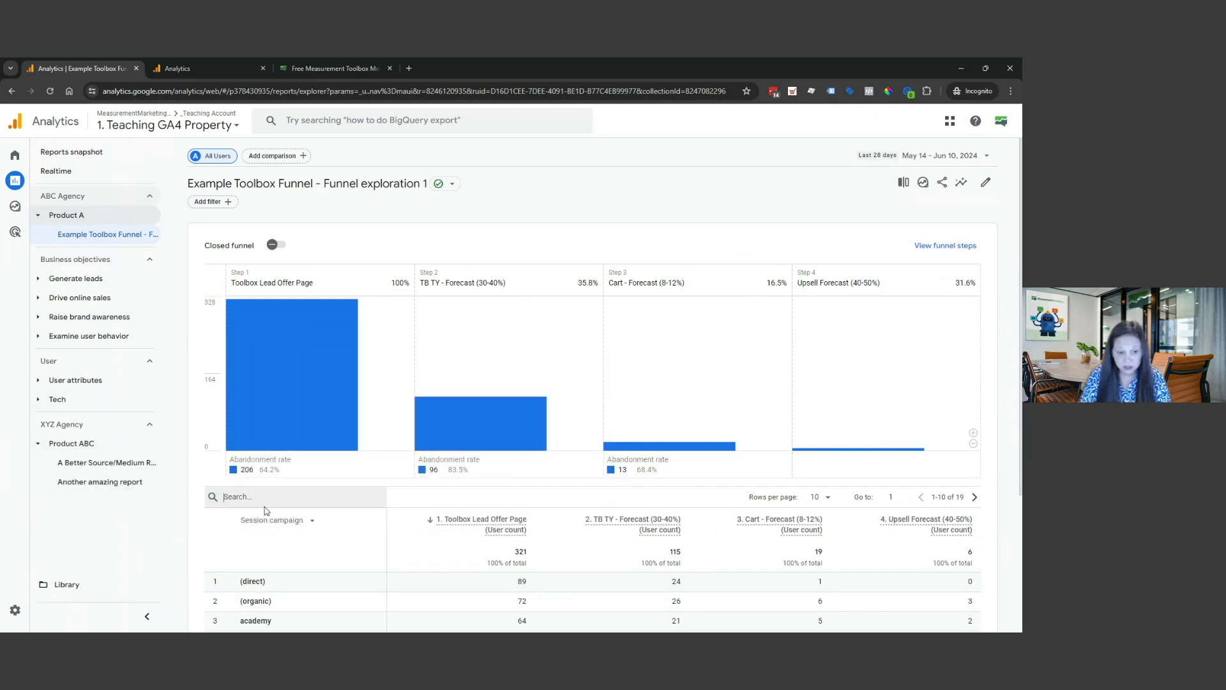
click(294, 521)
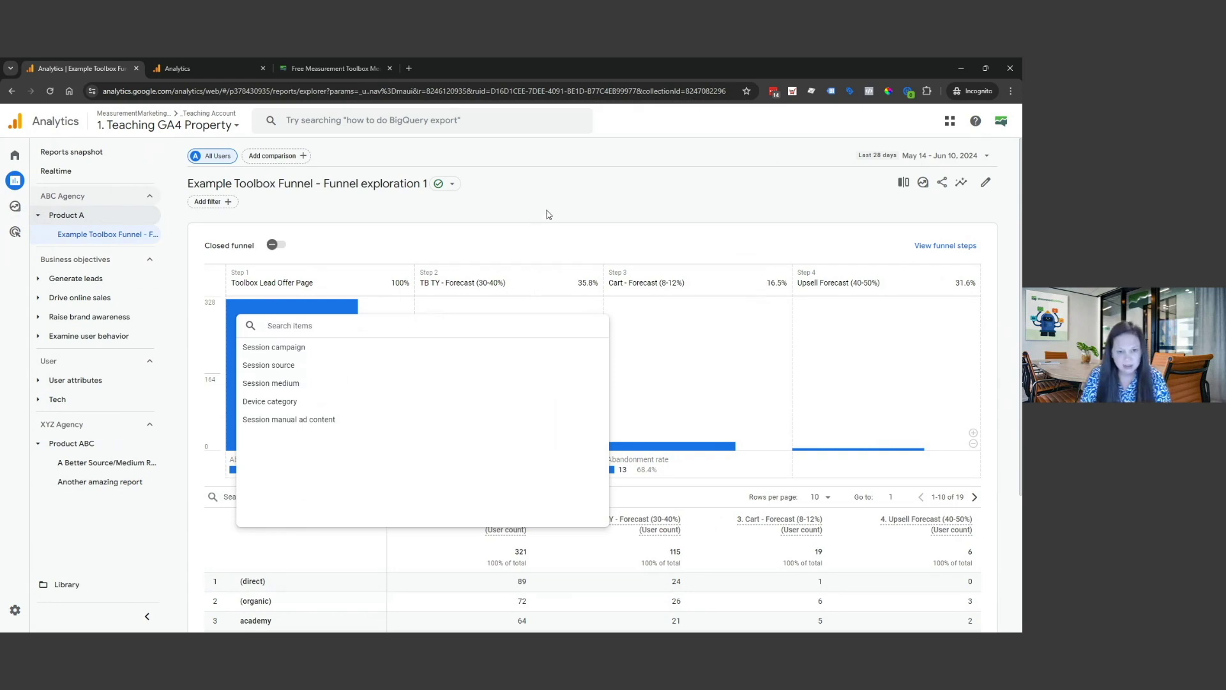
click(547, 214)
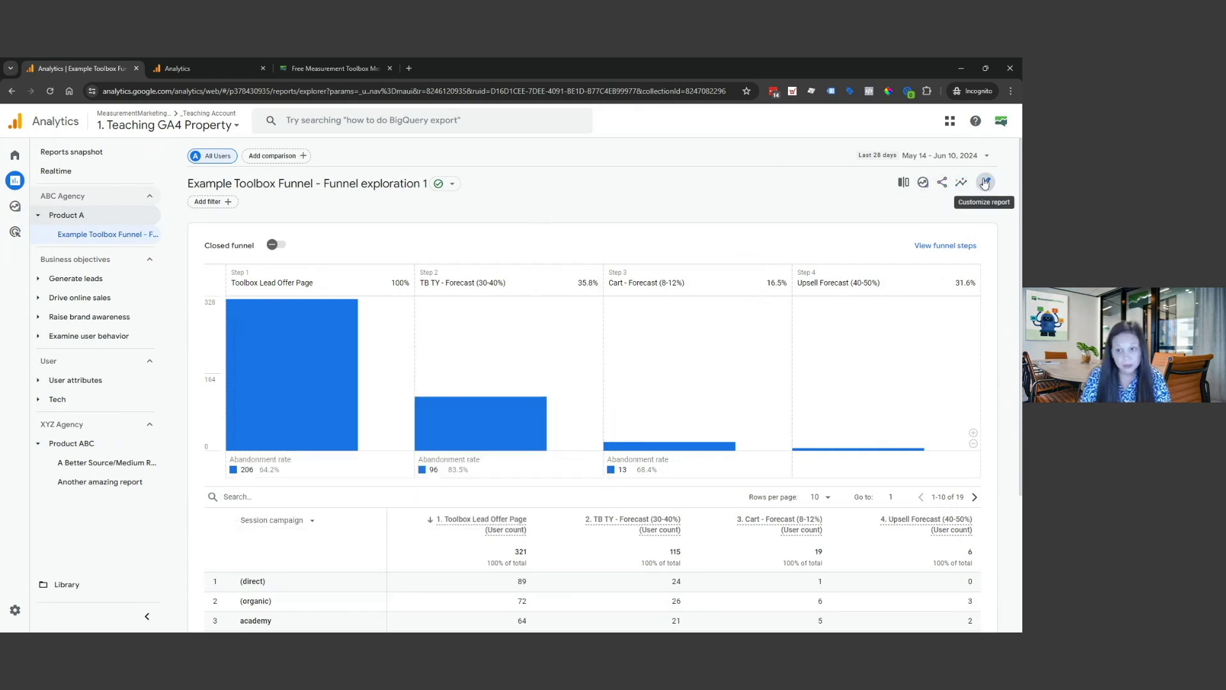
Add Session manual term to the Example Toolbox Funnel report's primary dimensions and apply it
click(985, 183)
click(984, 195)
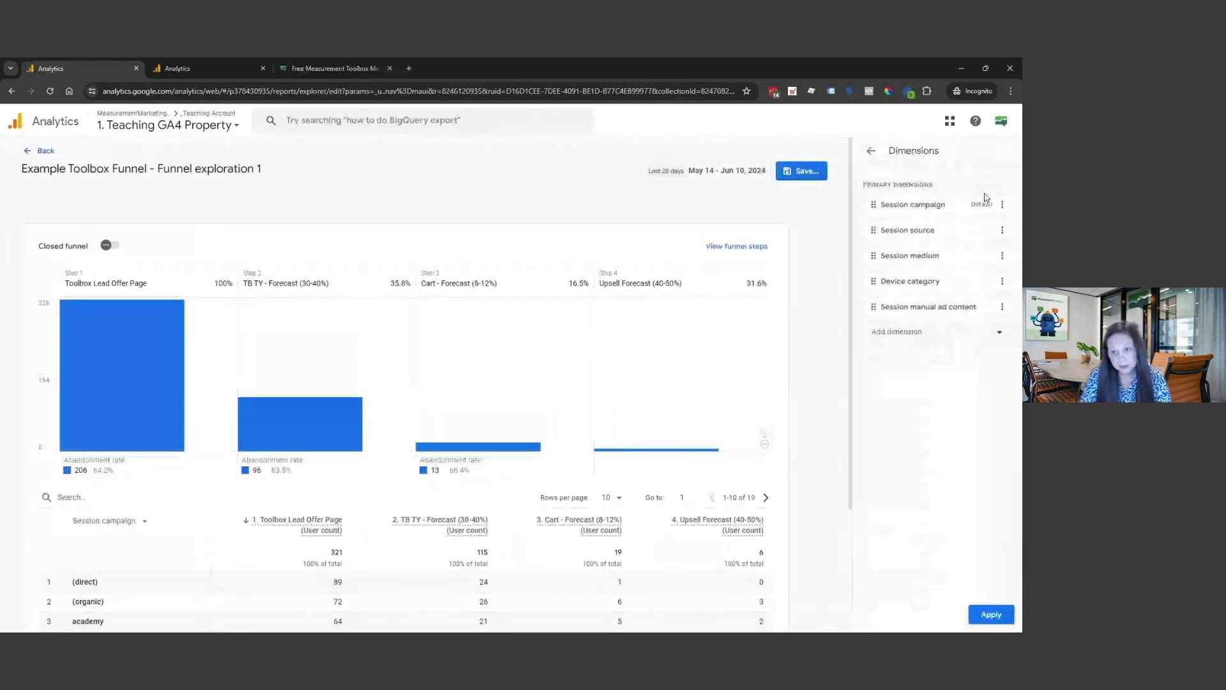
click(970, 333)
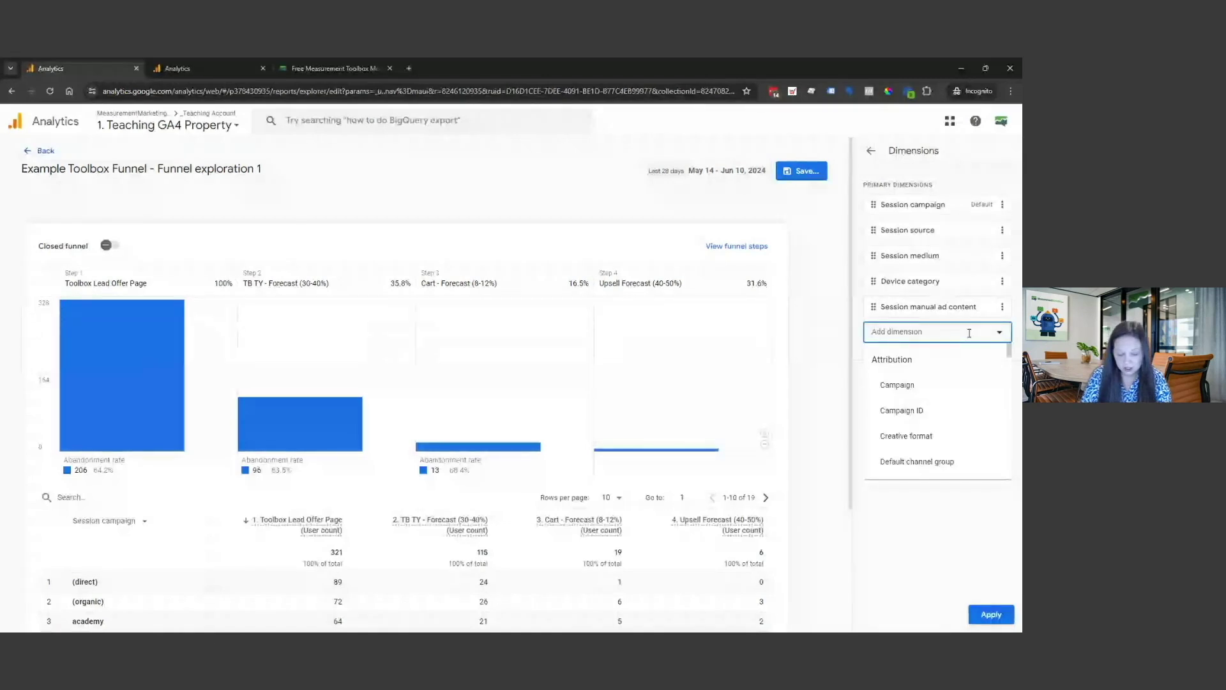
text(ter)
scroll(953, 408, down, 3)
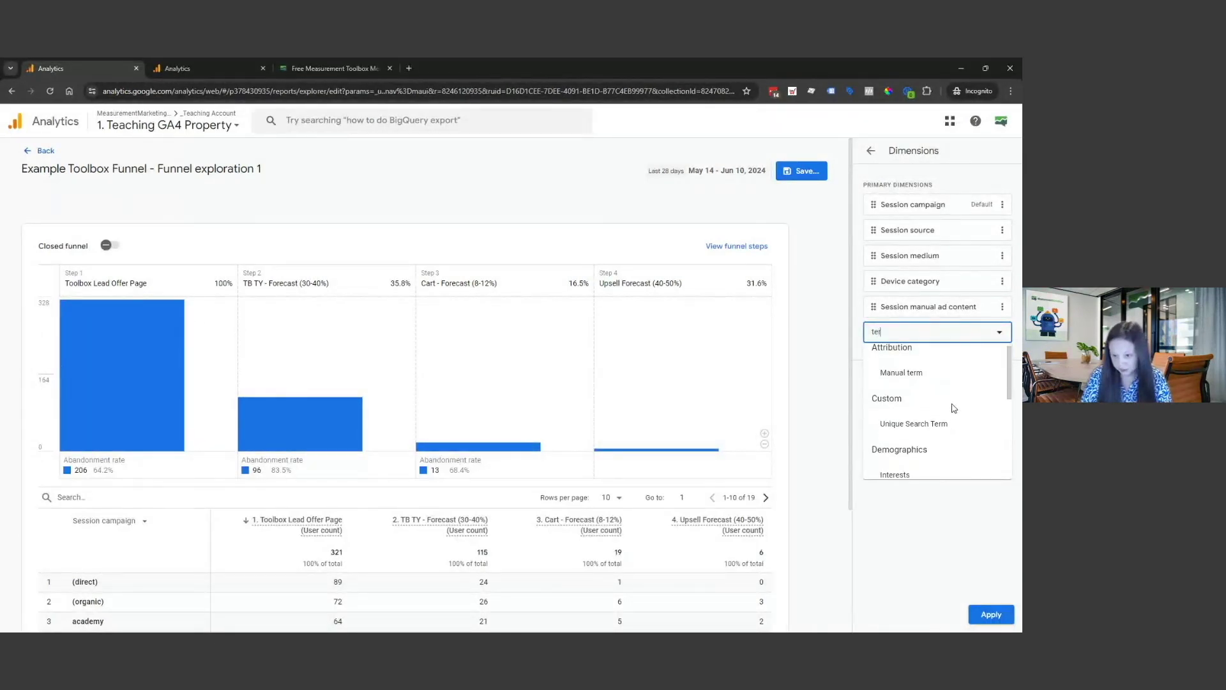
click(961, 461)
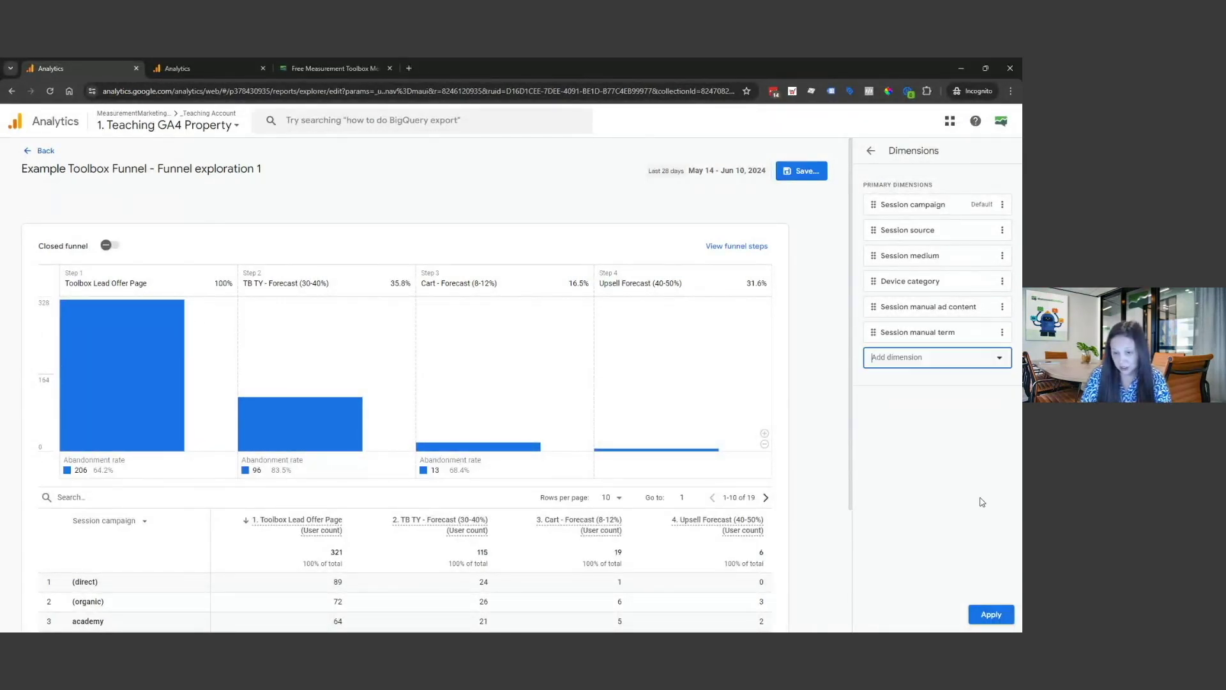
click(990, 615)
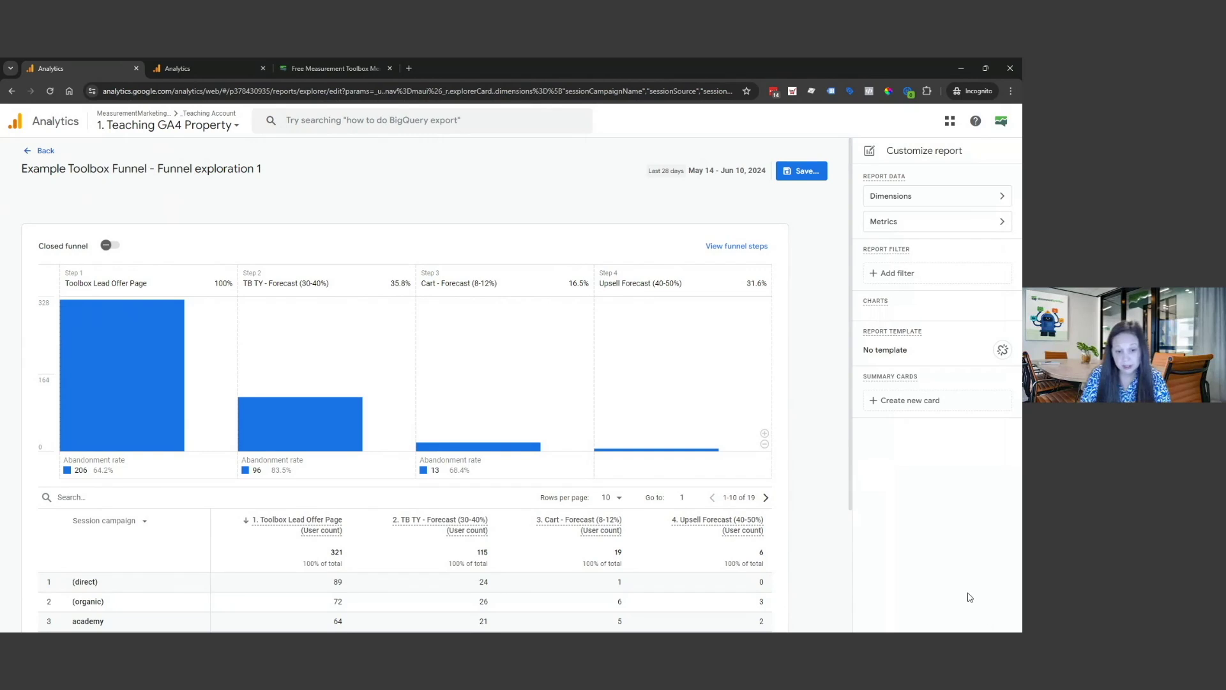
Save the changes to the current report in the published ABC Agency collection and return to the report view
click(802, 171)
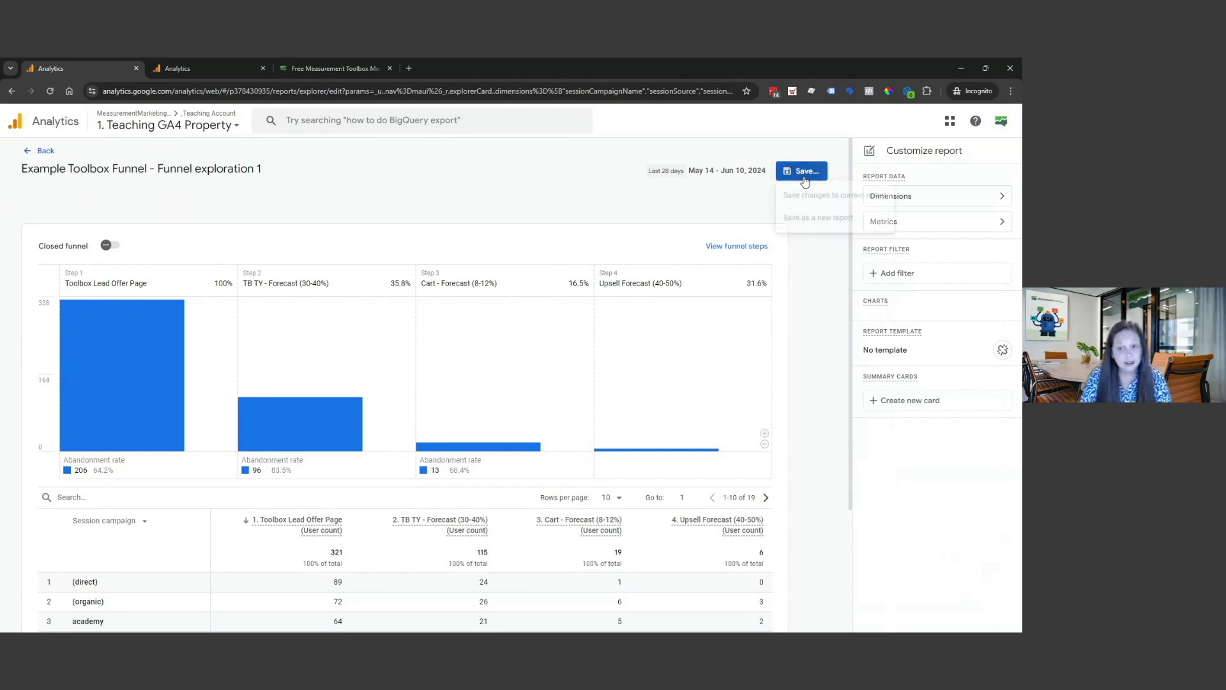
click(867, 204)
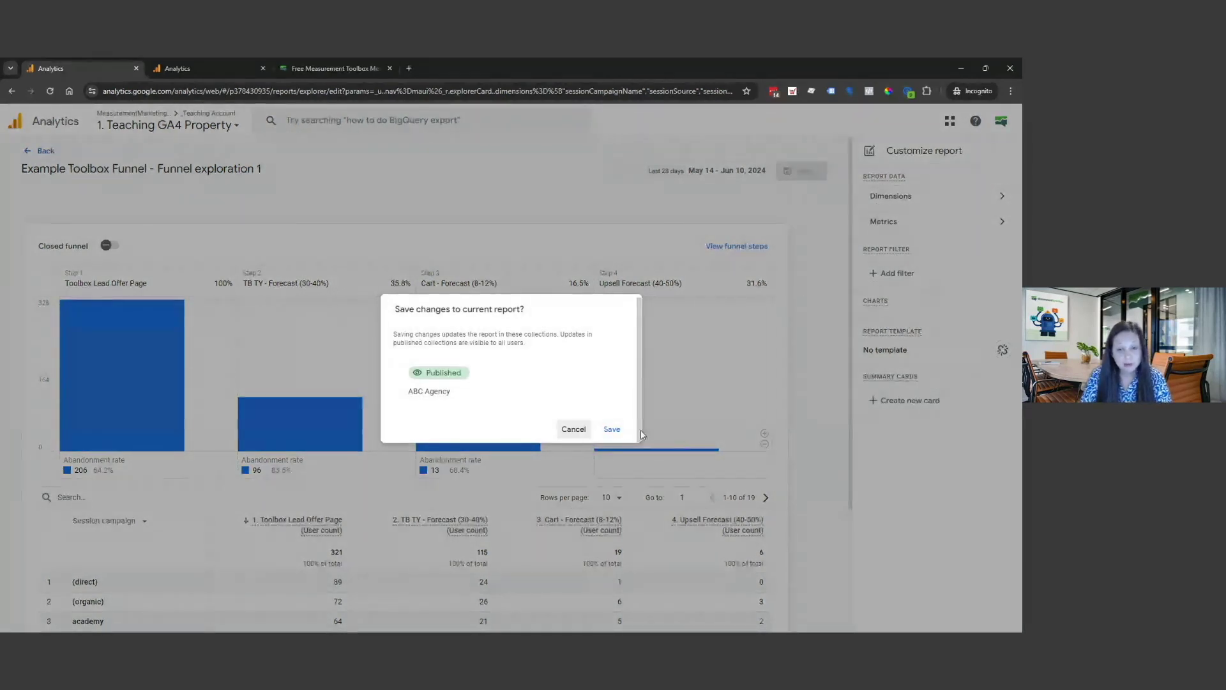
click(612, 429)
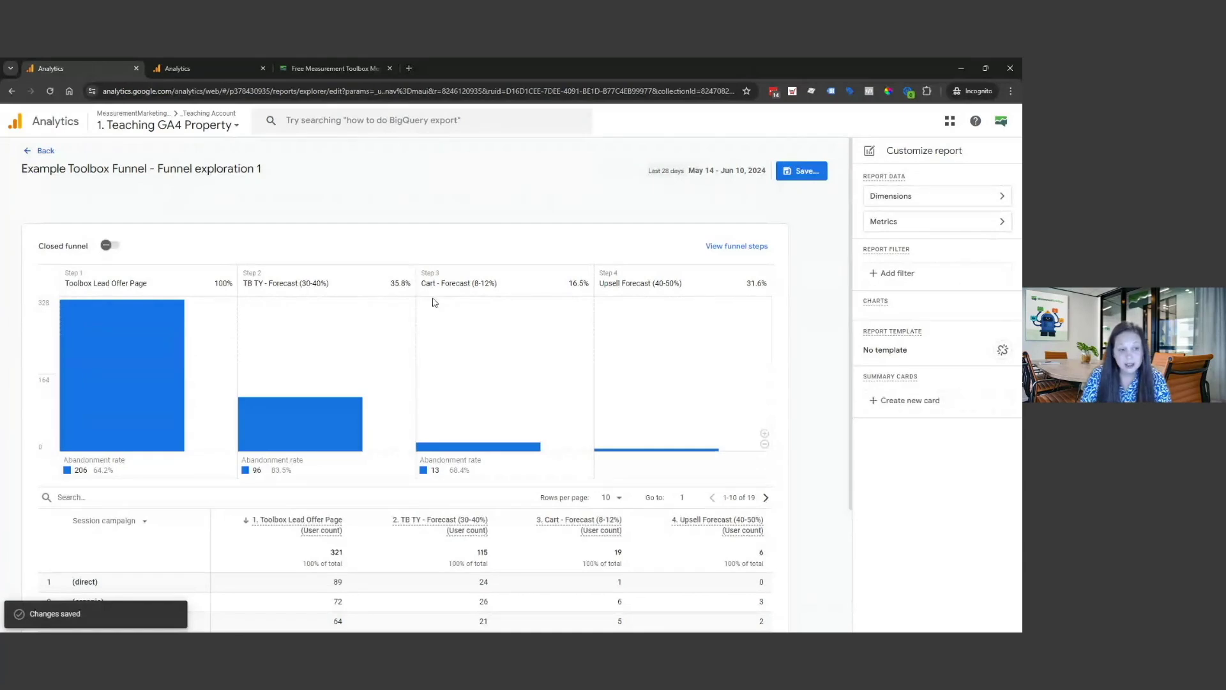
click(28, 151)
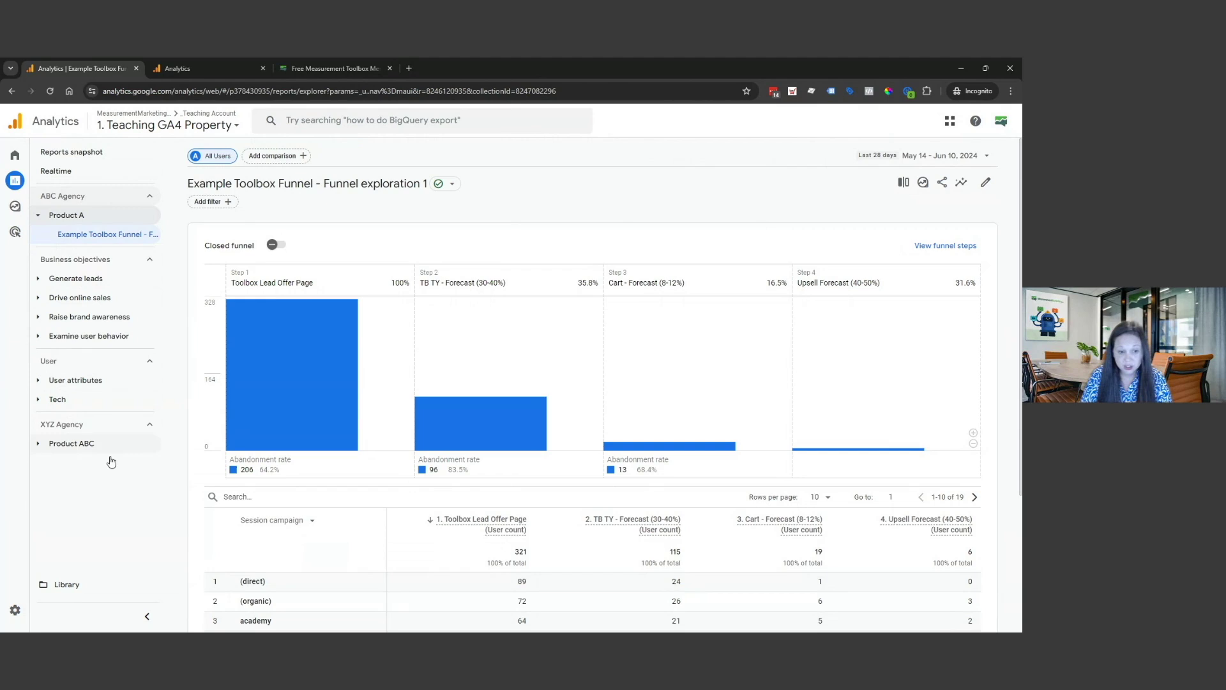
Break the funnel table down by Session manual term and examine its rows
click(288, 520)
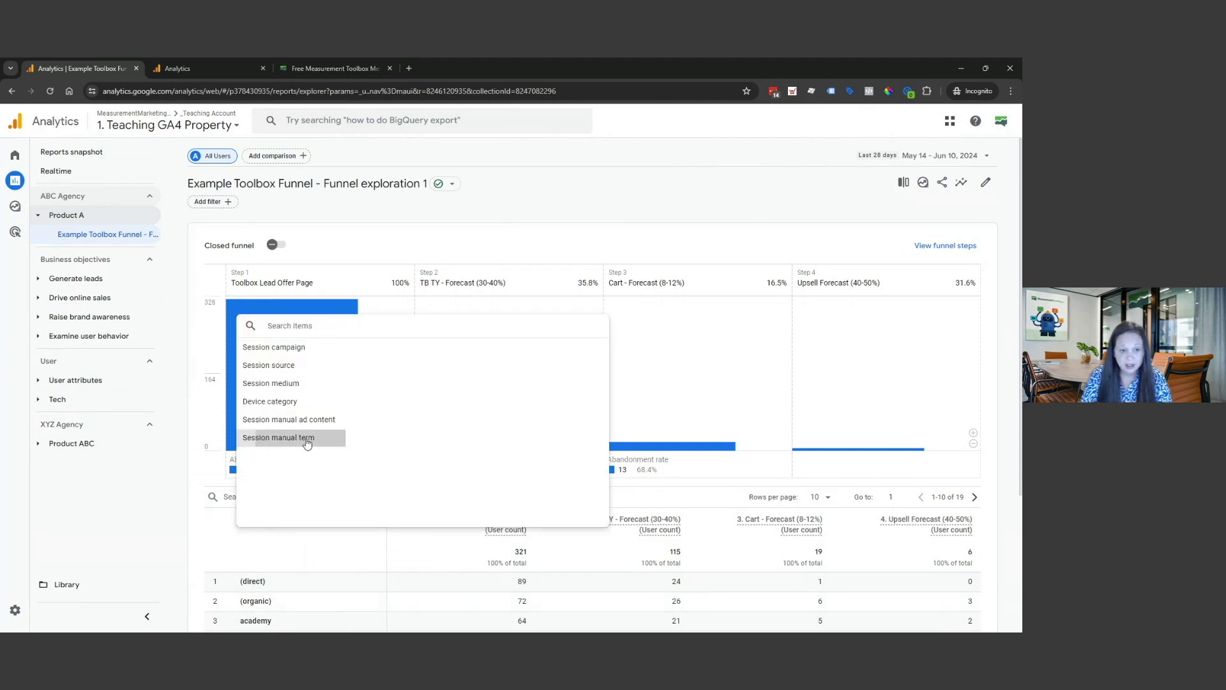
click(305, 438)
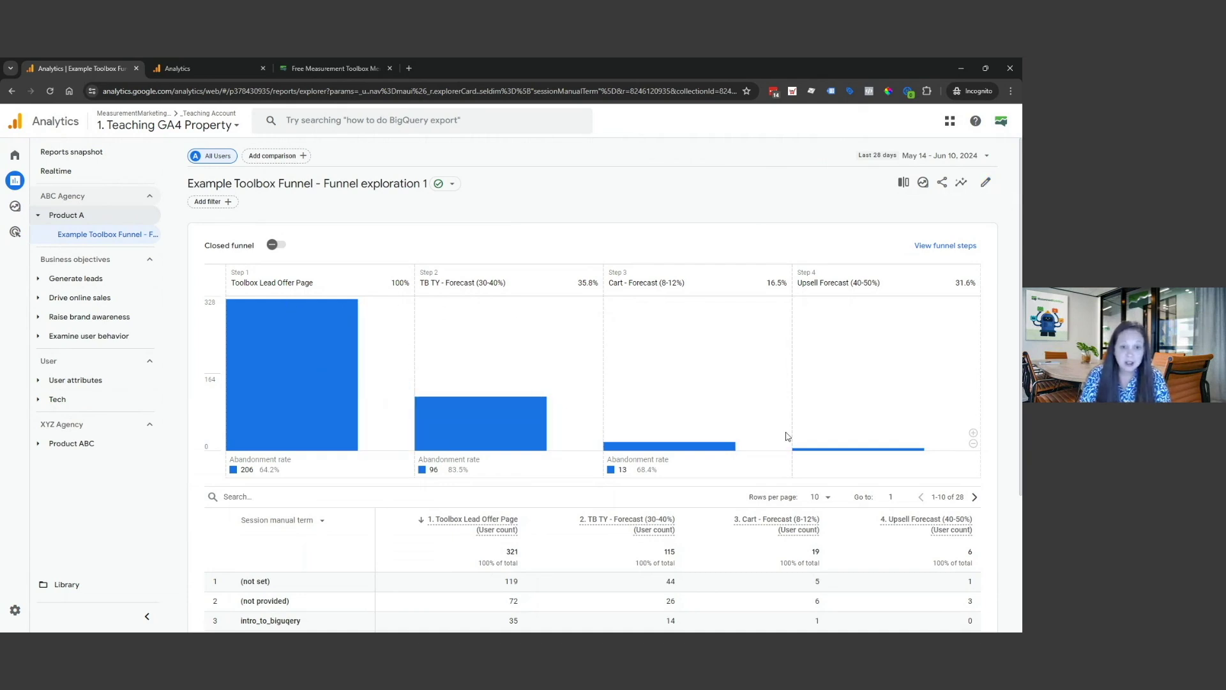
scroll(803, 437, down, 2)
scroll(803, 436, up, 1)
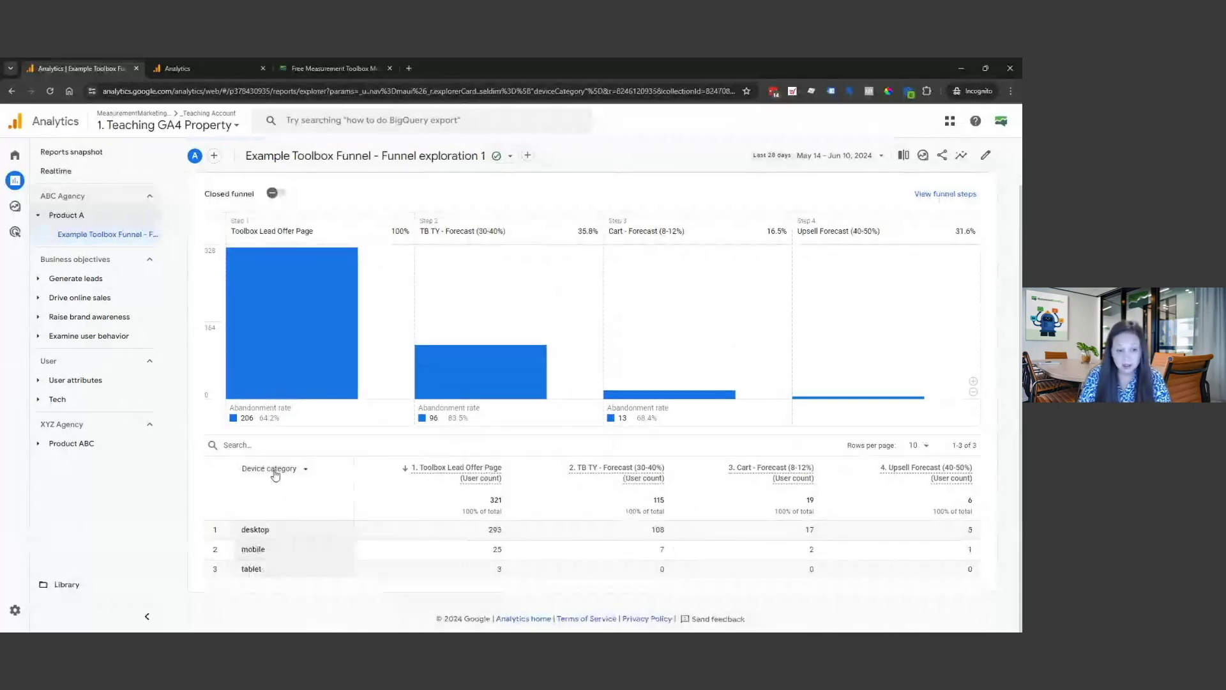
Filter the funnel's Device category table to "mobile" and examine the step completion rates
click(270, 443)
text(mobile)
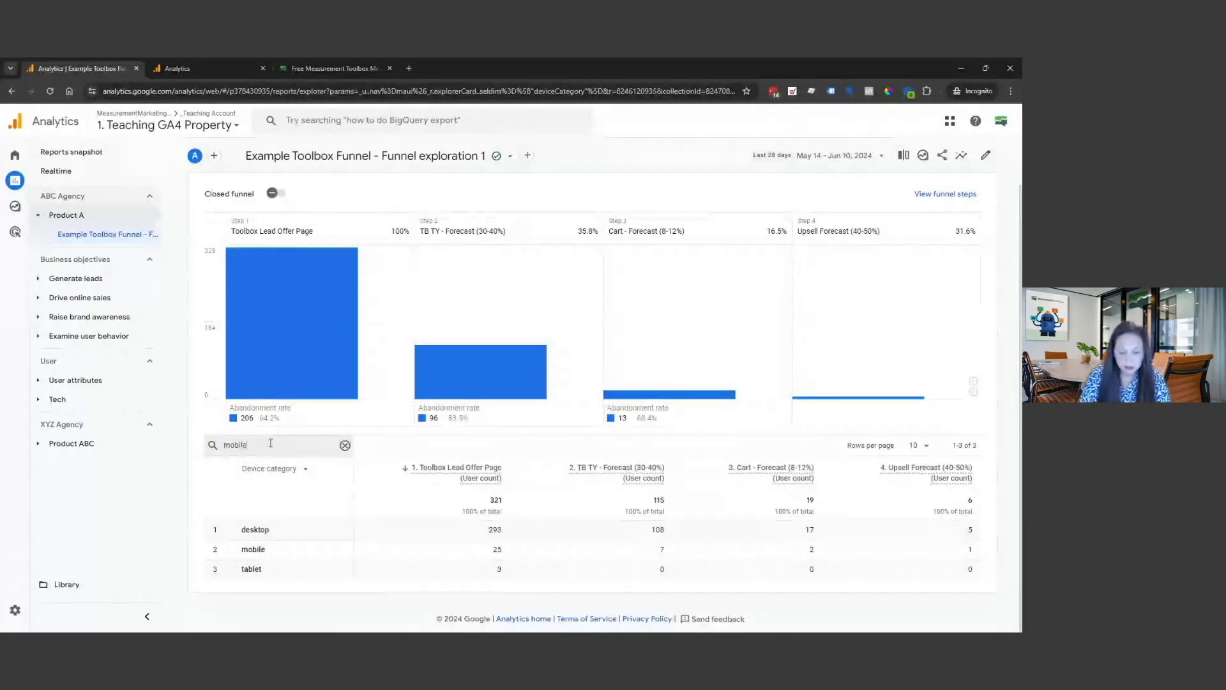
key(Return)
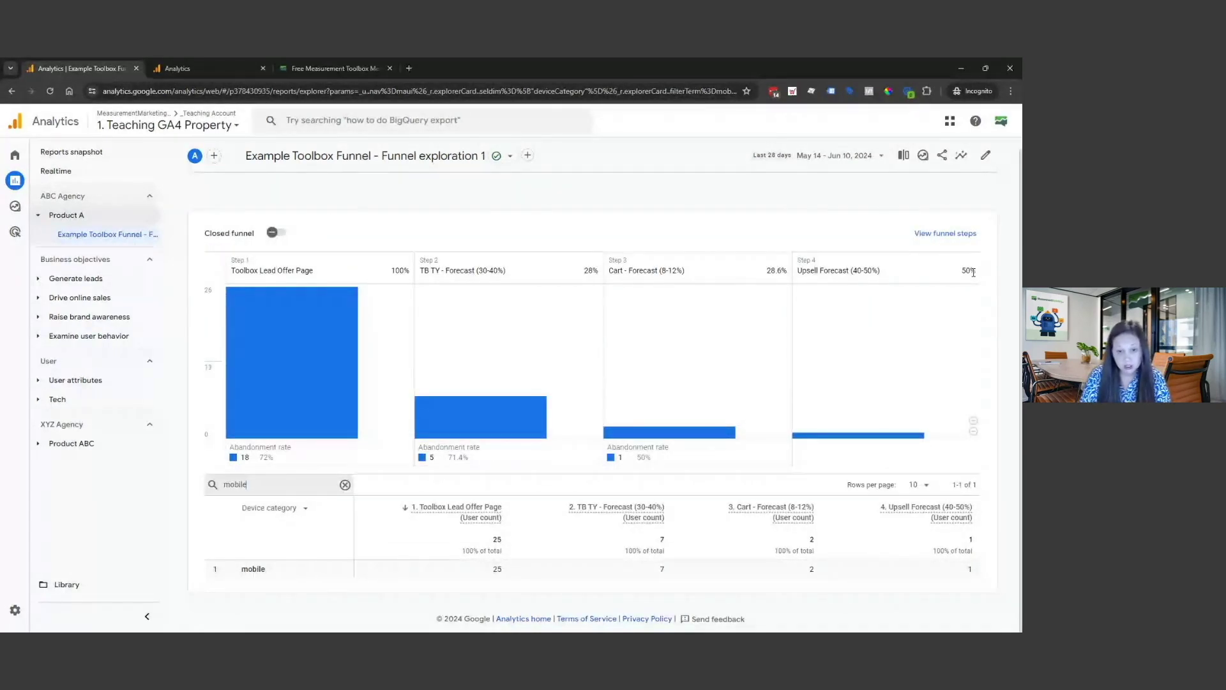
Replace the device category filter with "desktop" and examine the funnel
double_click(247, 484)
text(d)
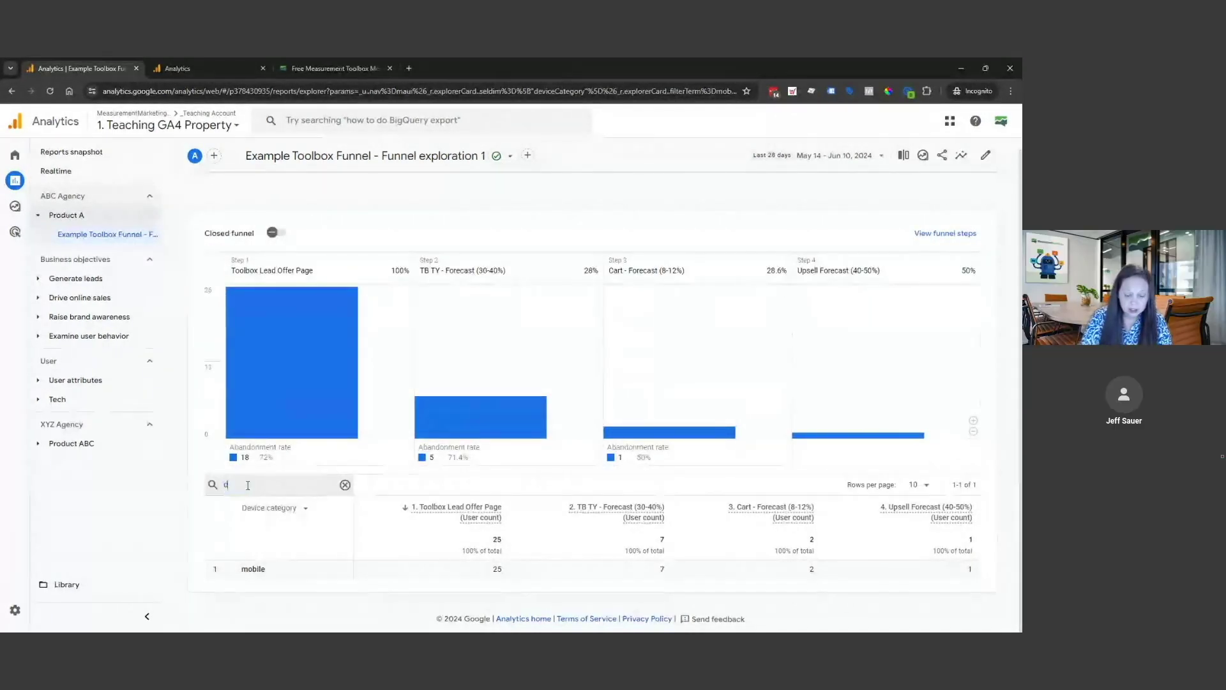
text(esktop)
key(Return)
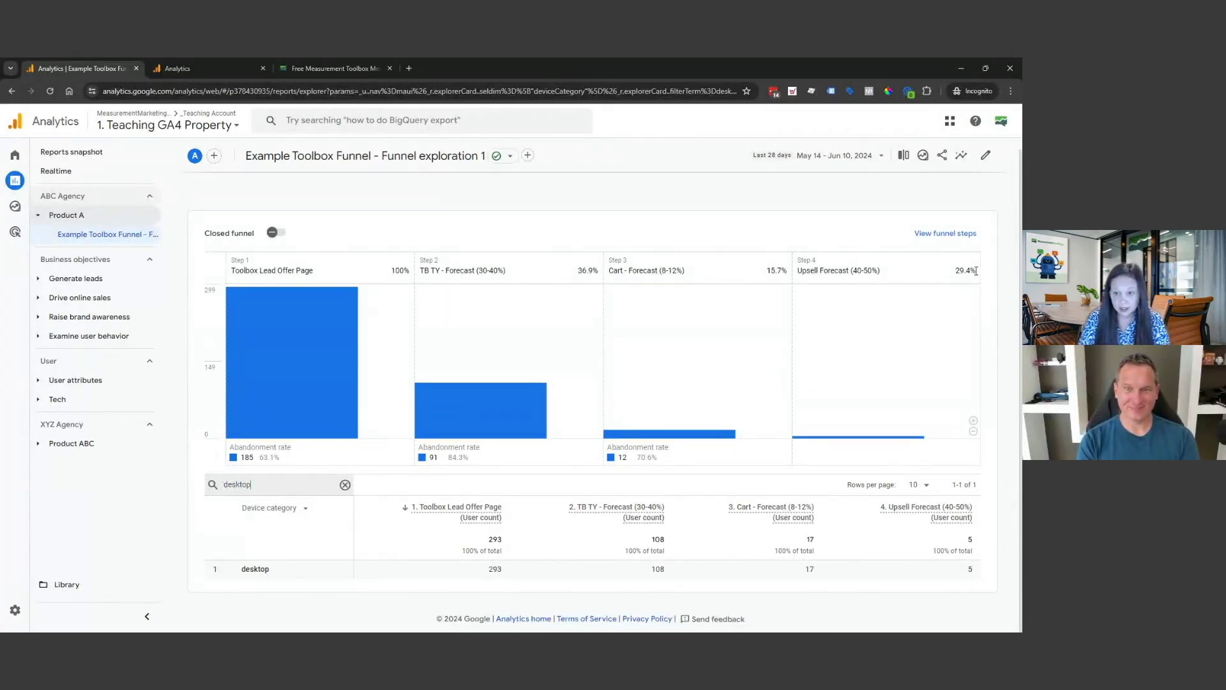
Enlarge the funnel chart's vertical scale to inspect the last steps, and review the dimensions available for the table
click(961, 270)
click(961, 270)
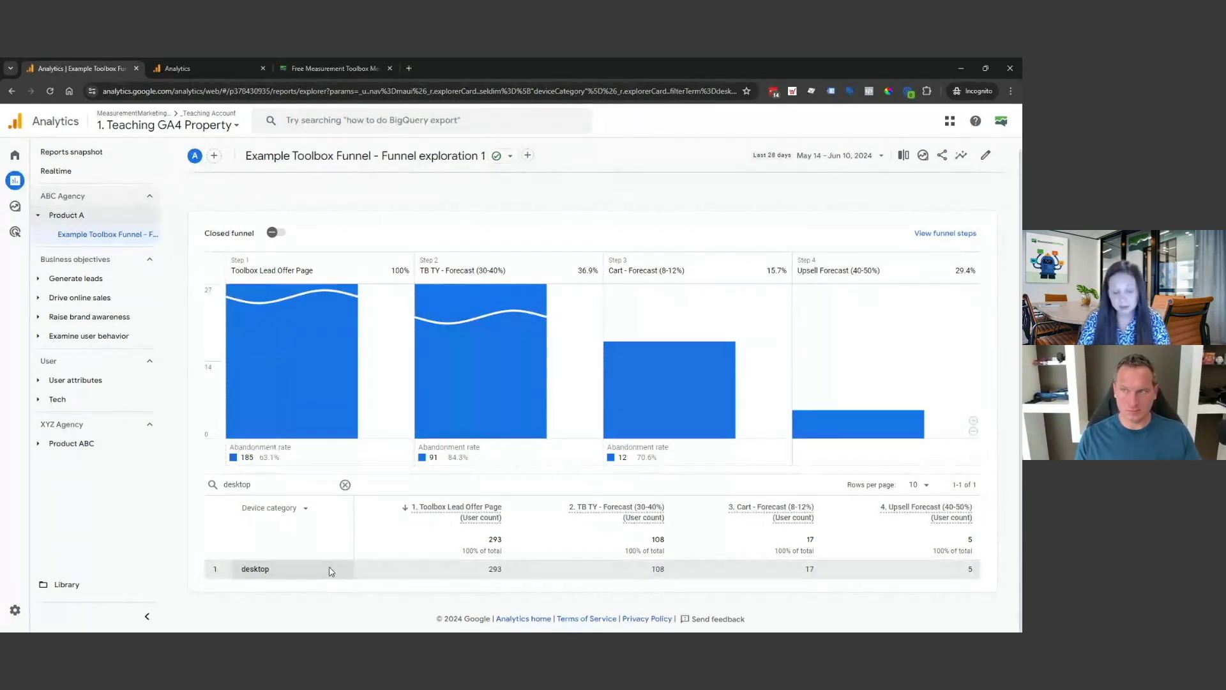
click(306, 507)
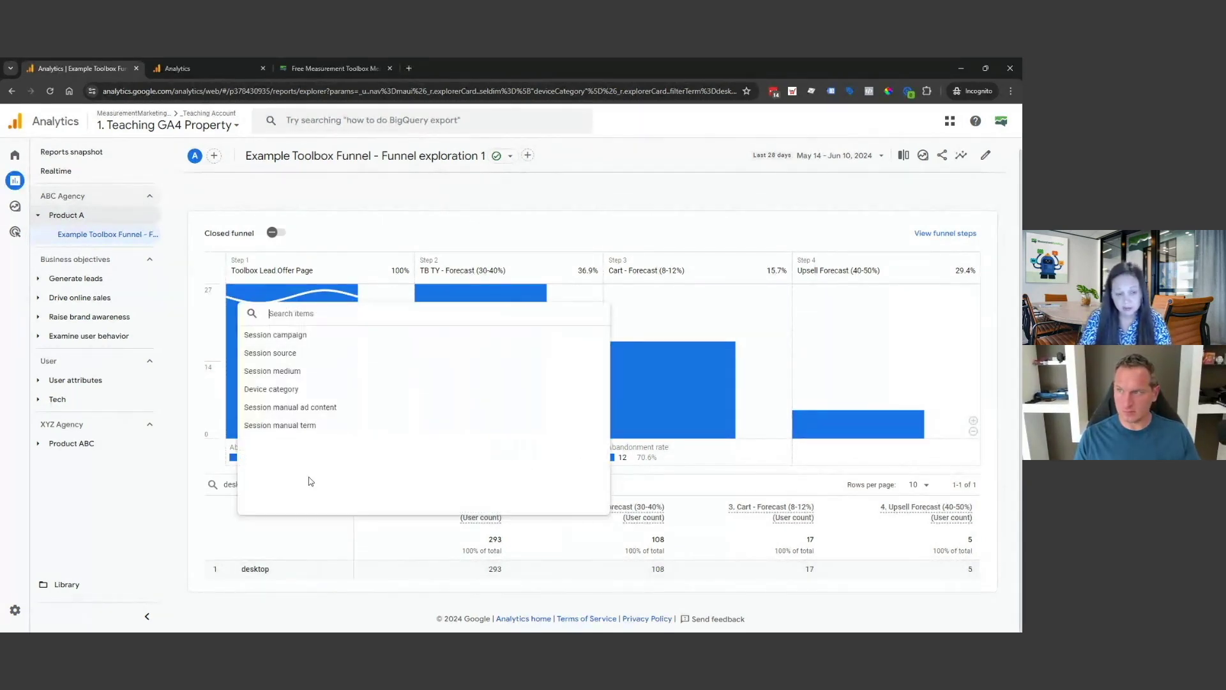
key(Escape)
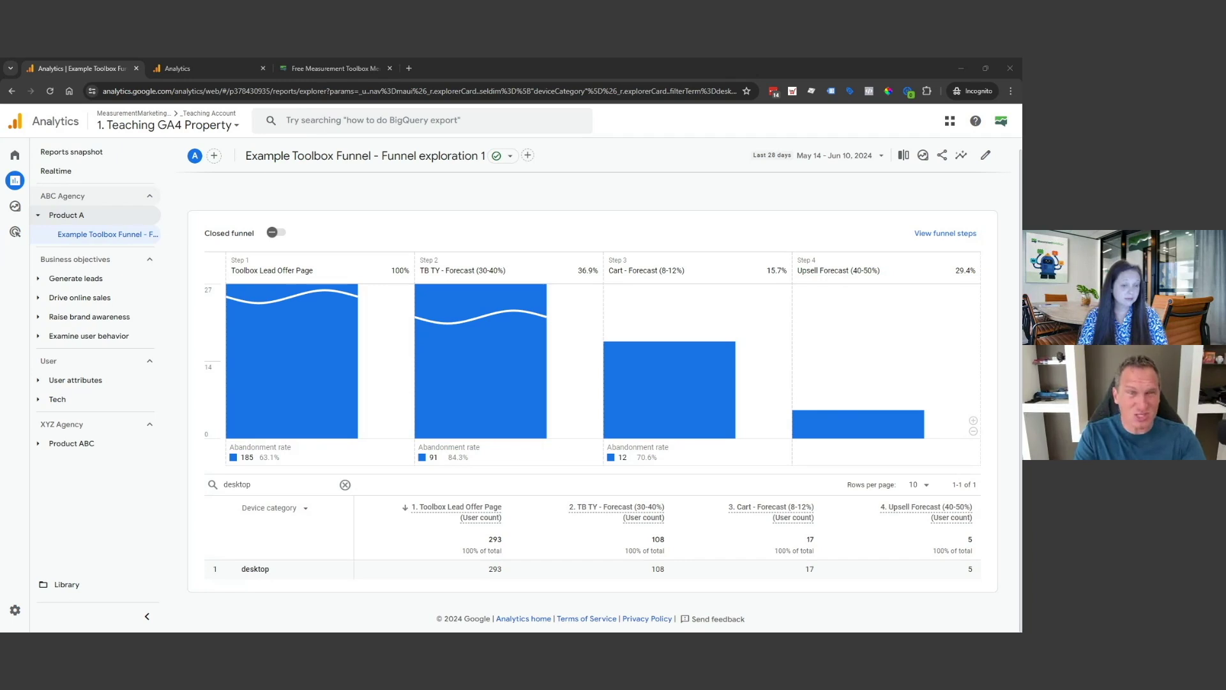
Open the Traffic acquisition: Session default channel group report from the Generate leads topic under Business objectives
click(96, 313)
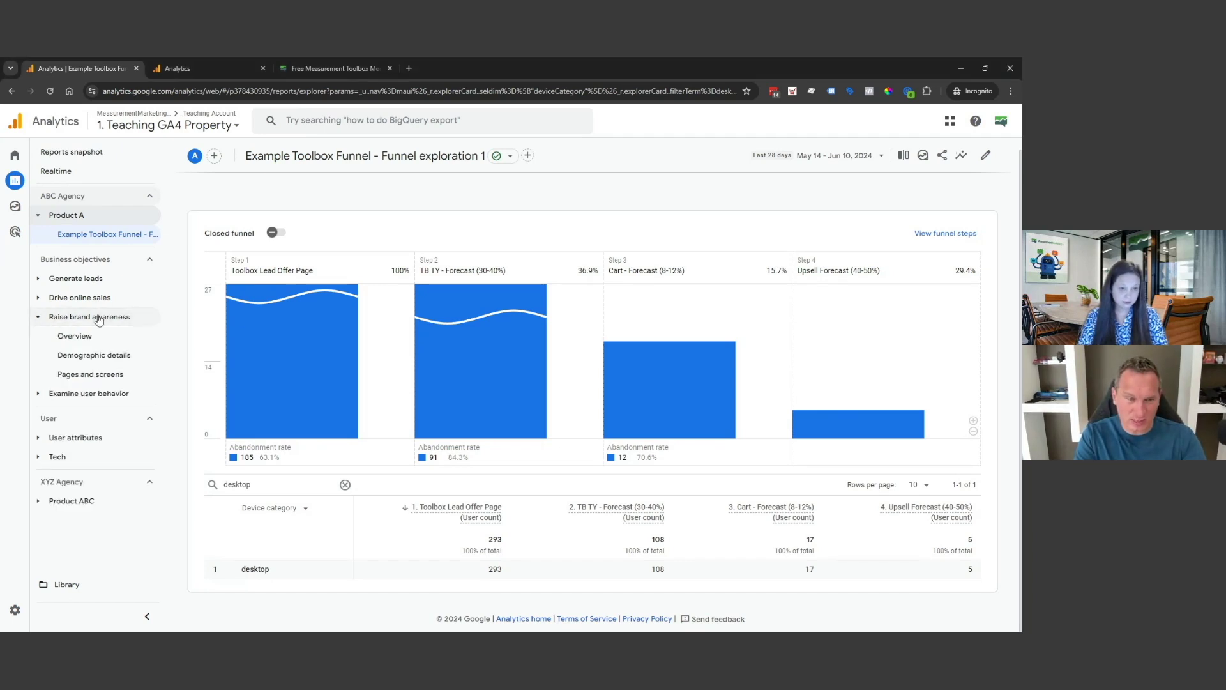
click(96, 297)
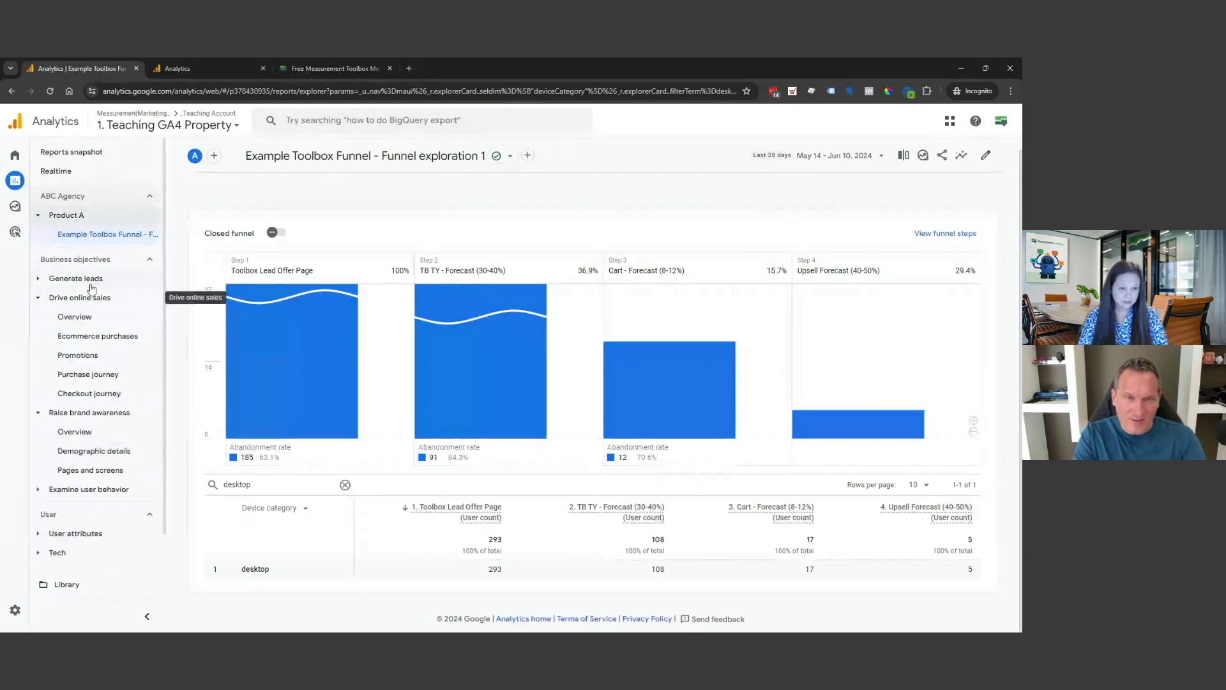
click(93, 279)
click(107, 330)
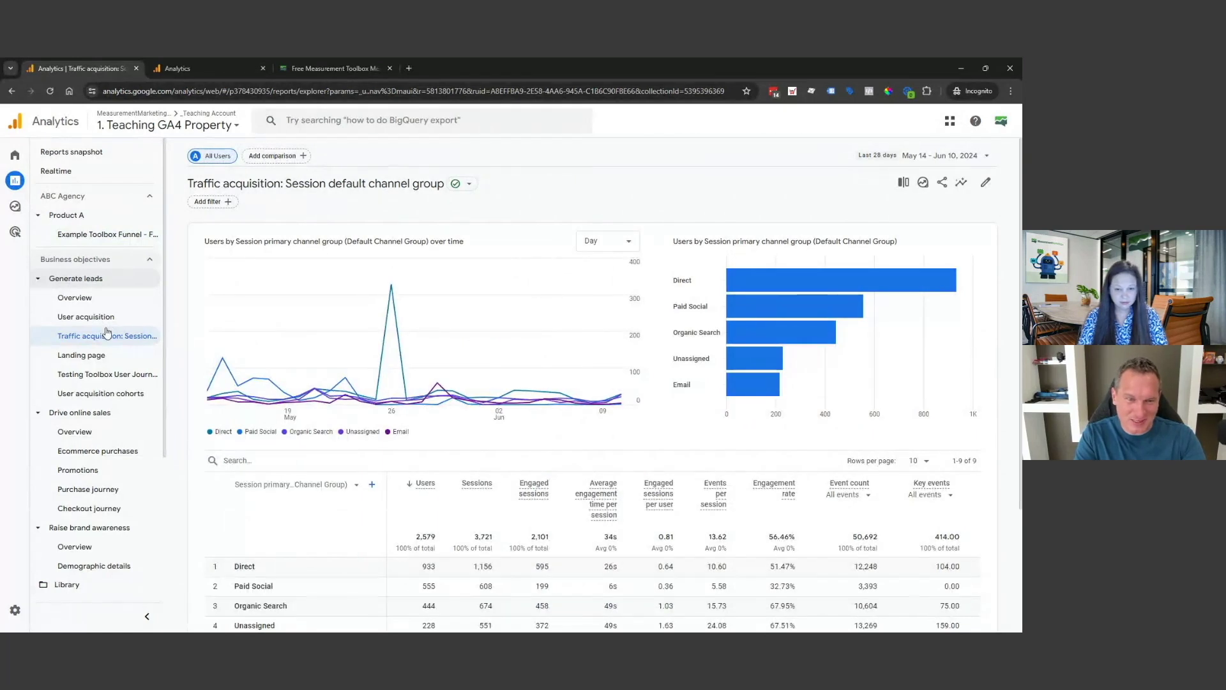
Customize the Traffic acquisition report by adding the Bounce rate metric, and examine its column in the table
click(986, 183)
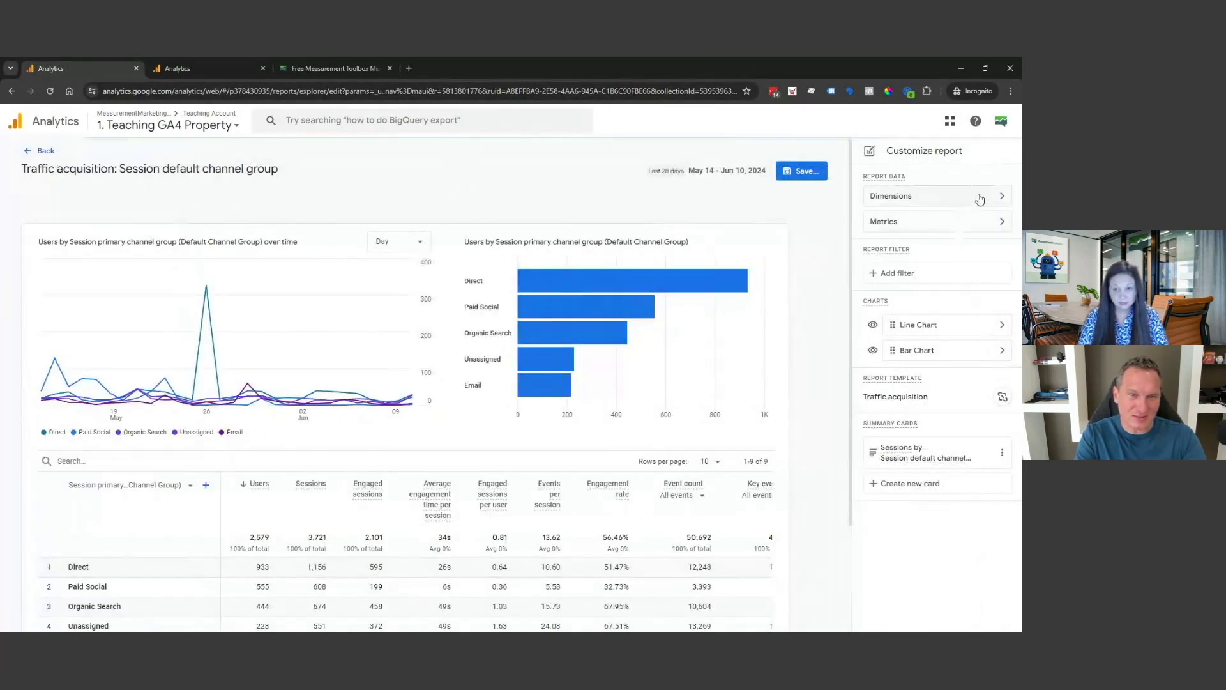
click(1002, 221)
click(938, 495)
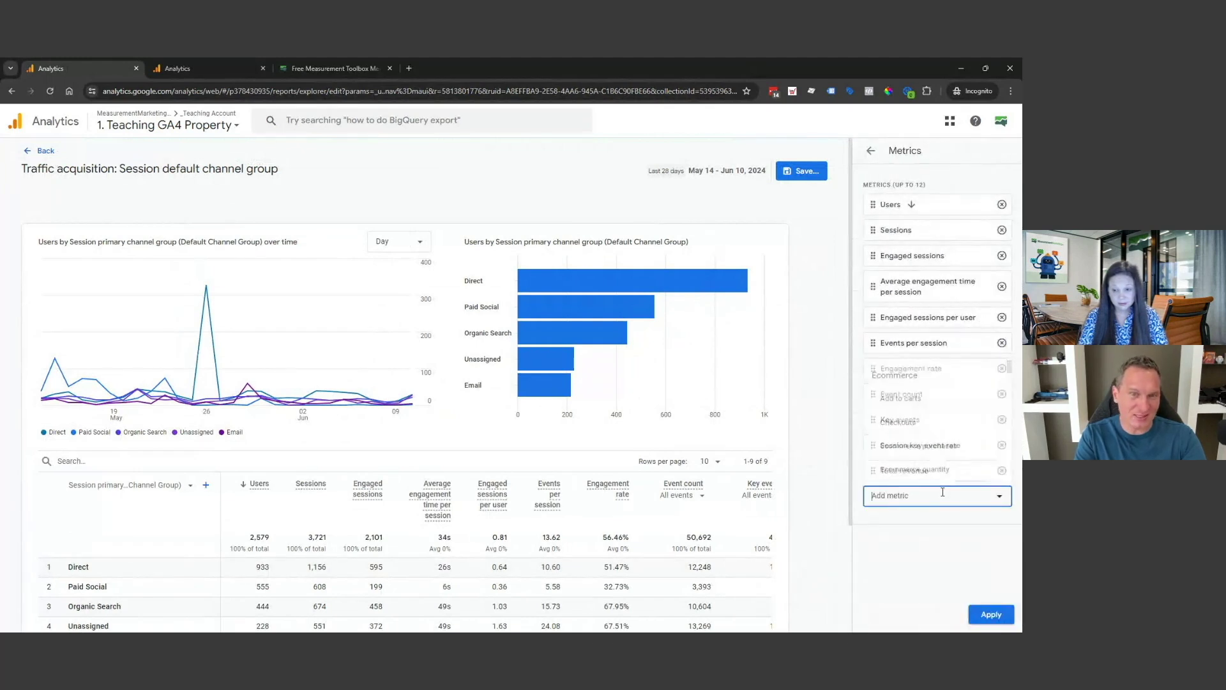
text(bou)
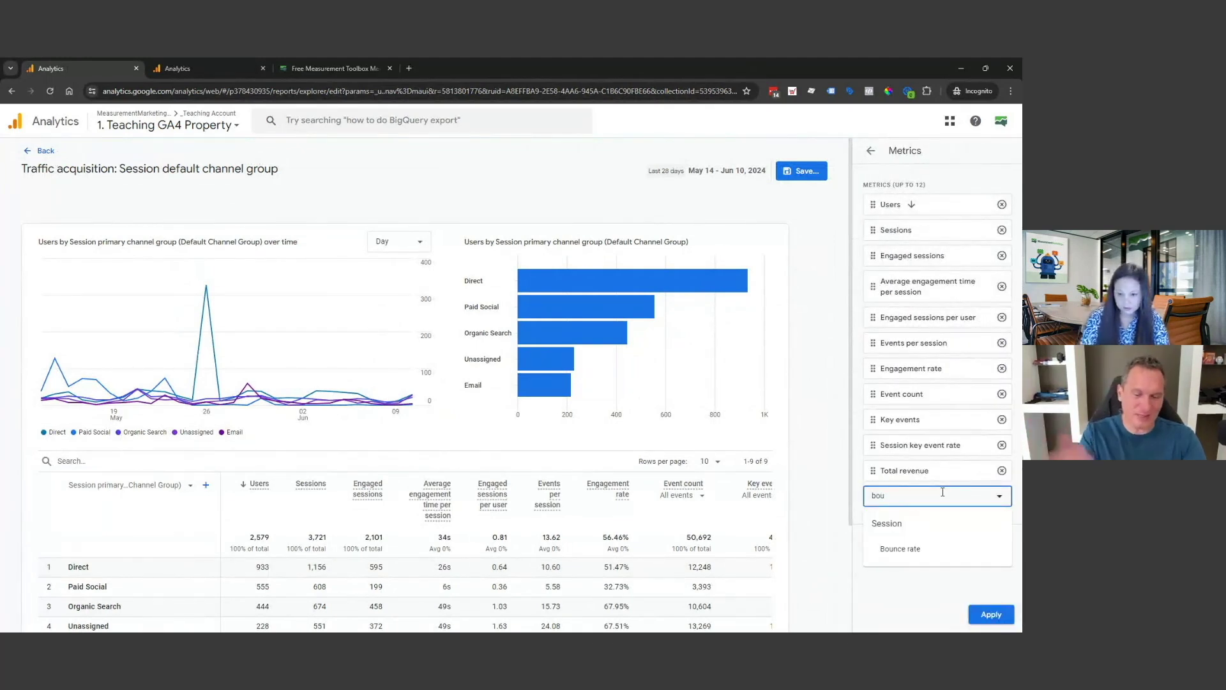
click(945, 553)
click(992, 614)
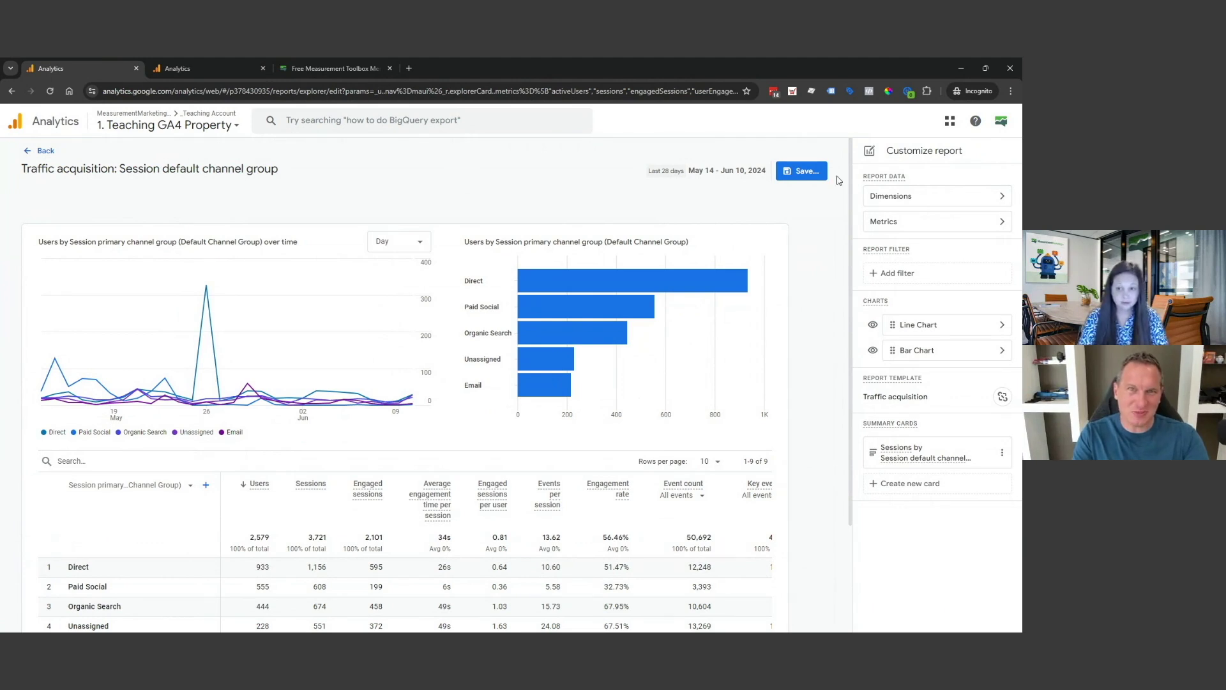
scroll(716, 348, down, 1)
scroll(715, 347, down, 2)
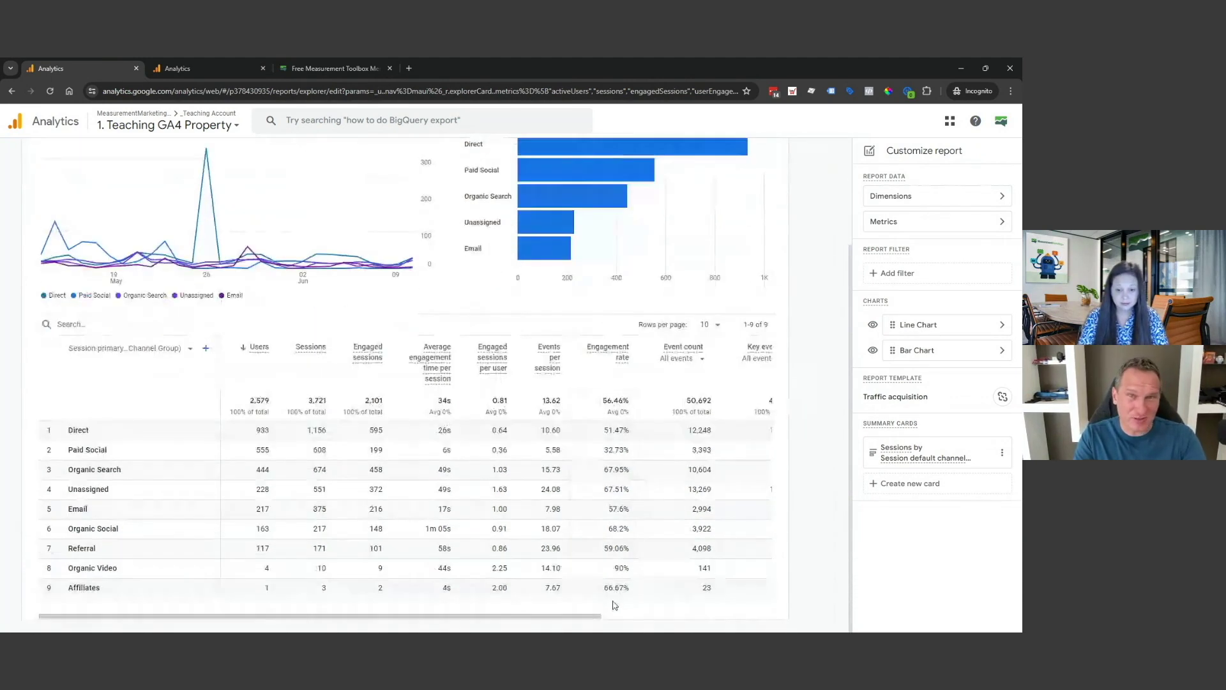
drag(594, 617, 804, 624)
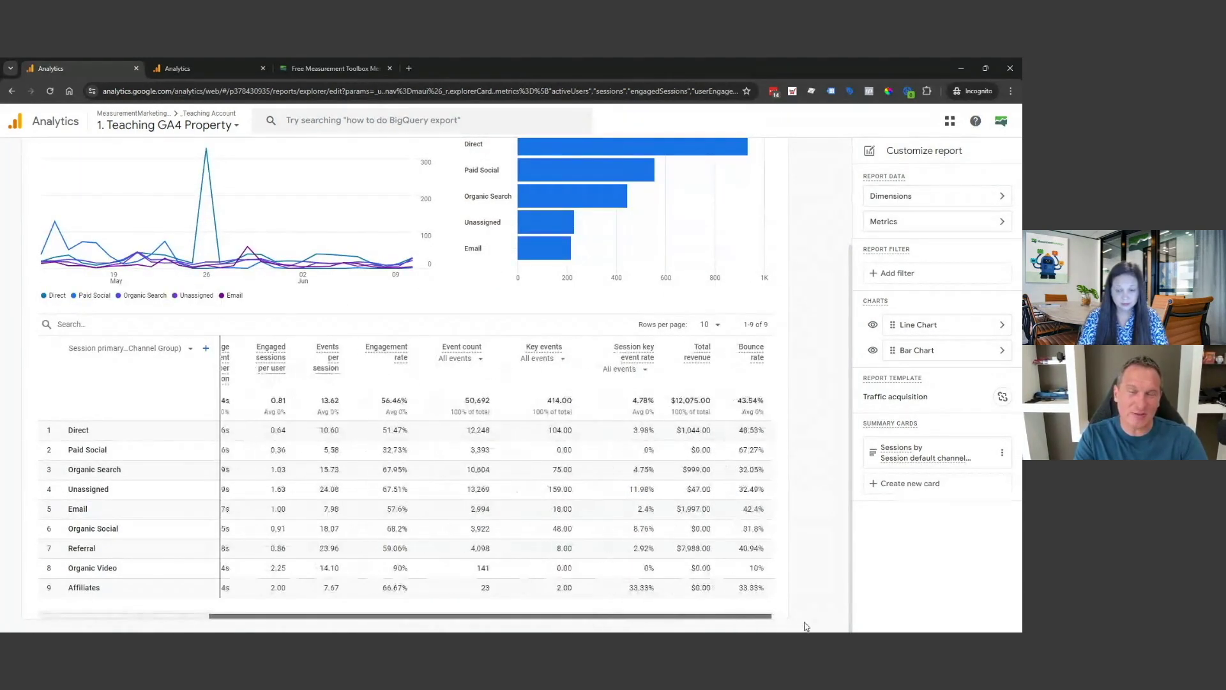